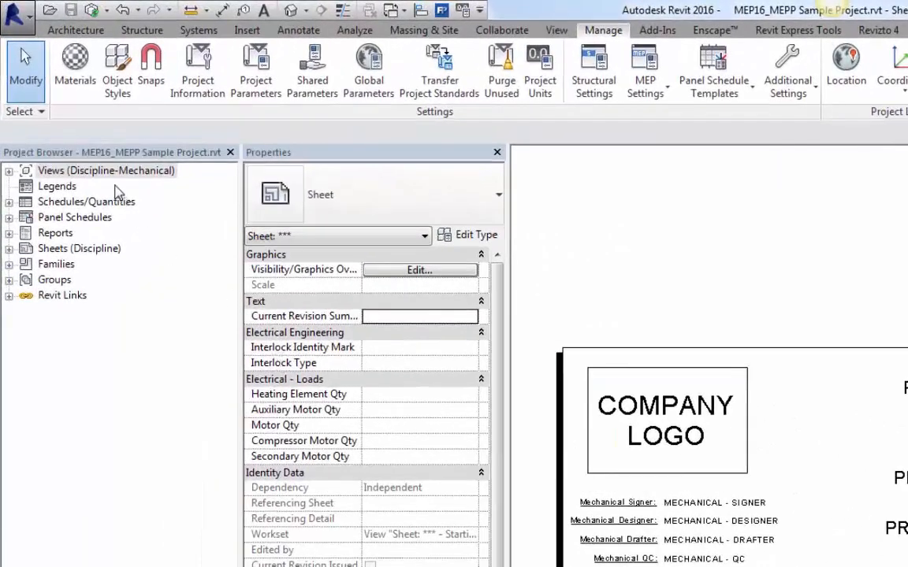
# Step: Switch the project browser's view organization to Discipline-Electrical
pyautogui.click(109, 174)
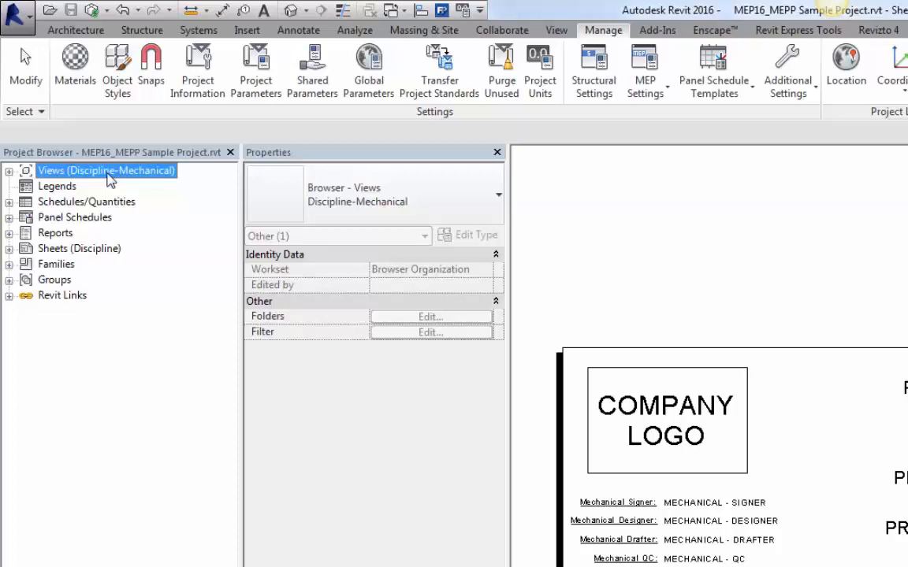
pyautogui.click(377, 195)
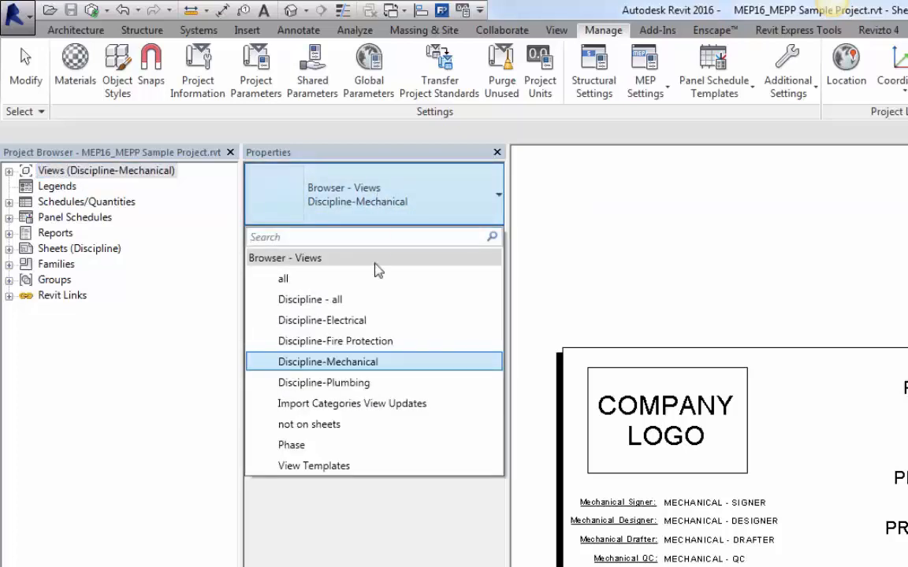
pyautogui.click(351, 324)
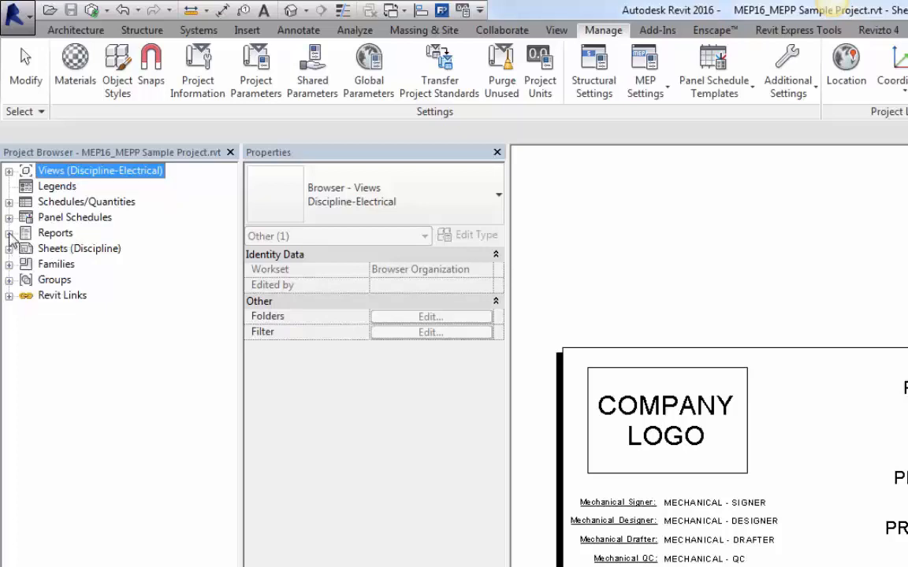
# Step: Browse the Construction Documents floor plan and ceiling plan folders in the project browser
pyautogui.click(9, 171)
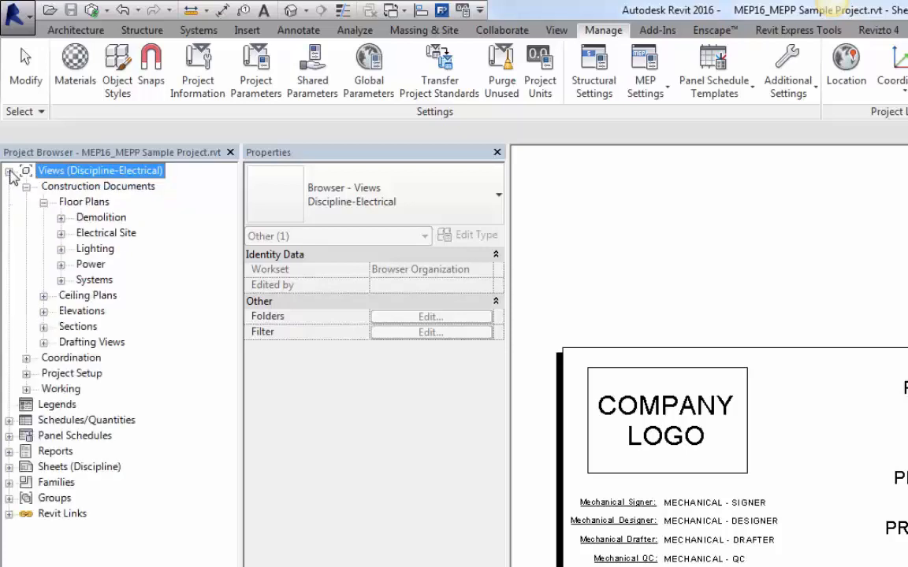
pyautogui.click(78, 190)
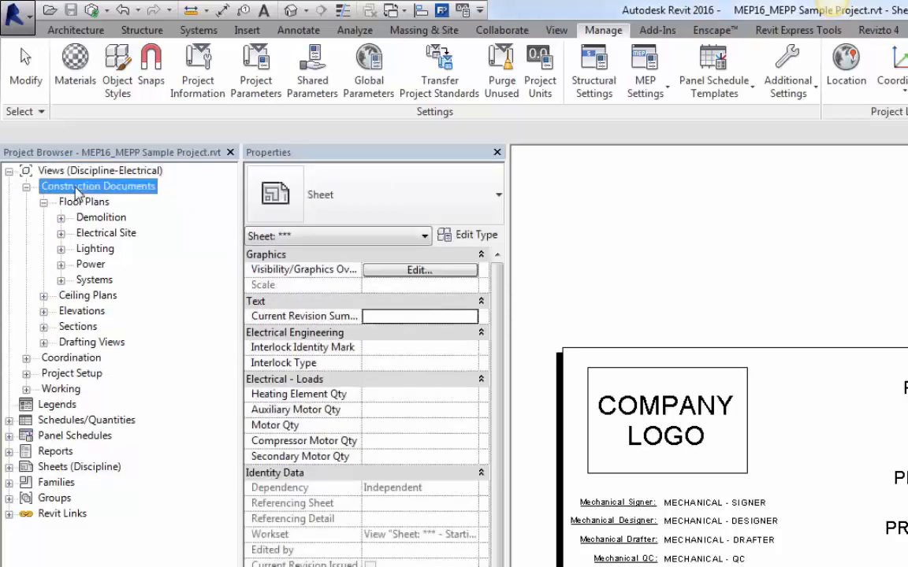
pyautogui.click(97, 220)
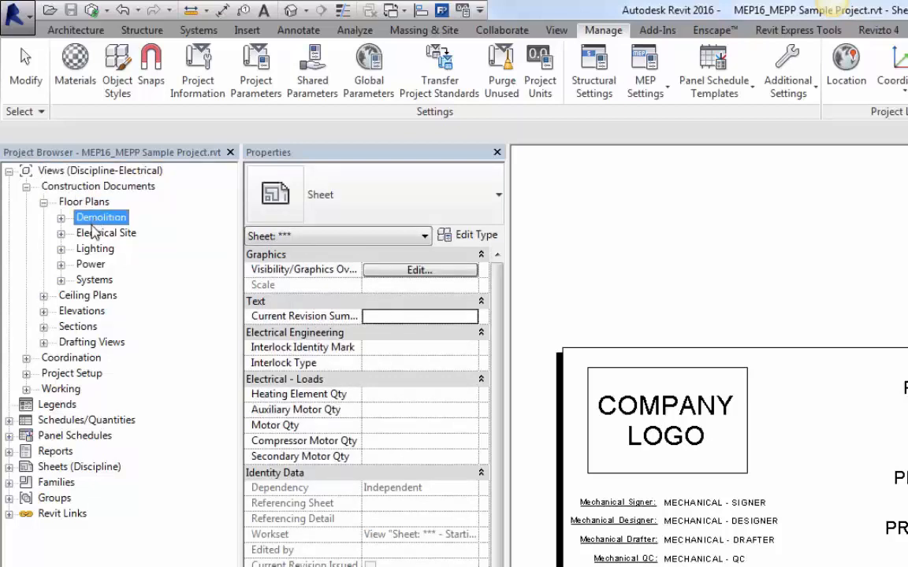
pyautogui.click(90, 237)
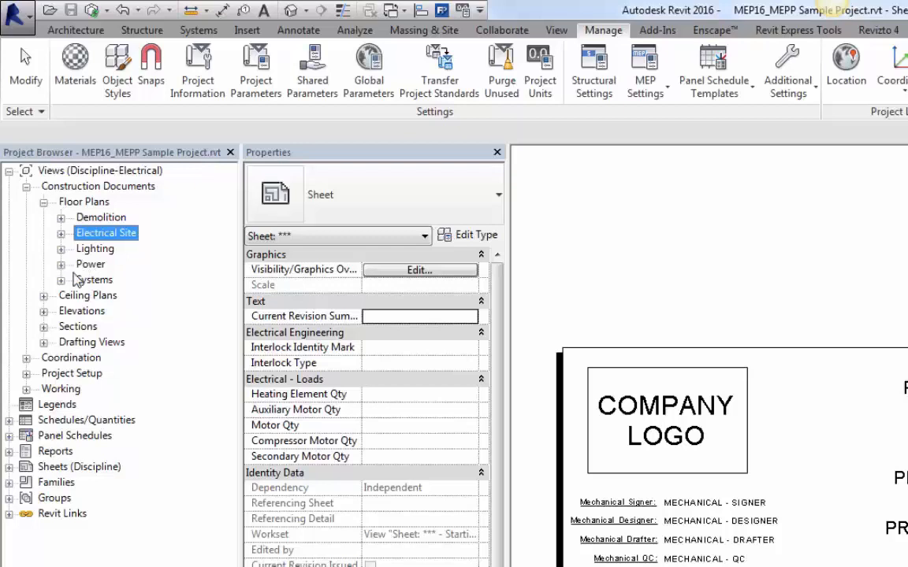
pyautogui.click(61, 249)
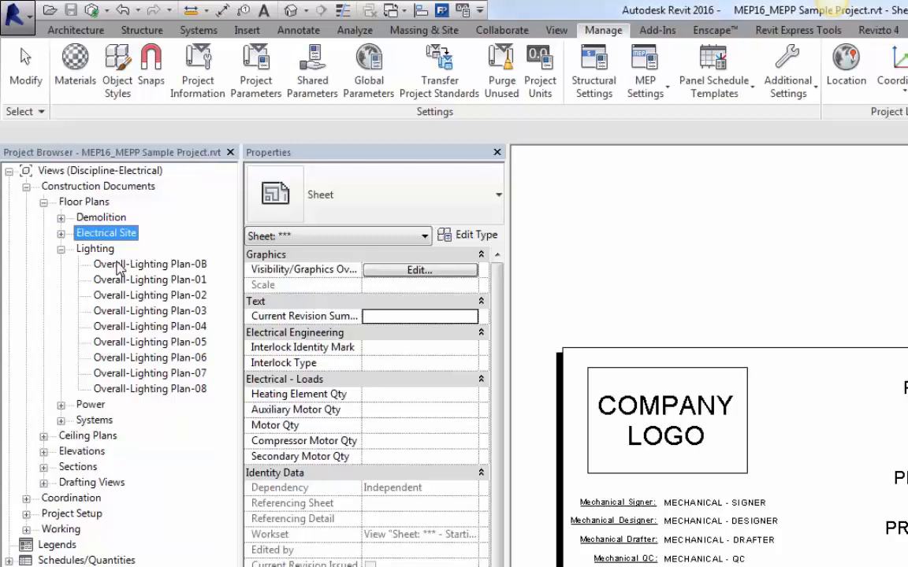
pyautogui.click(61, 249)
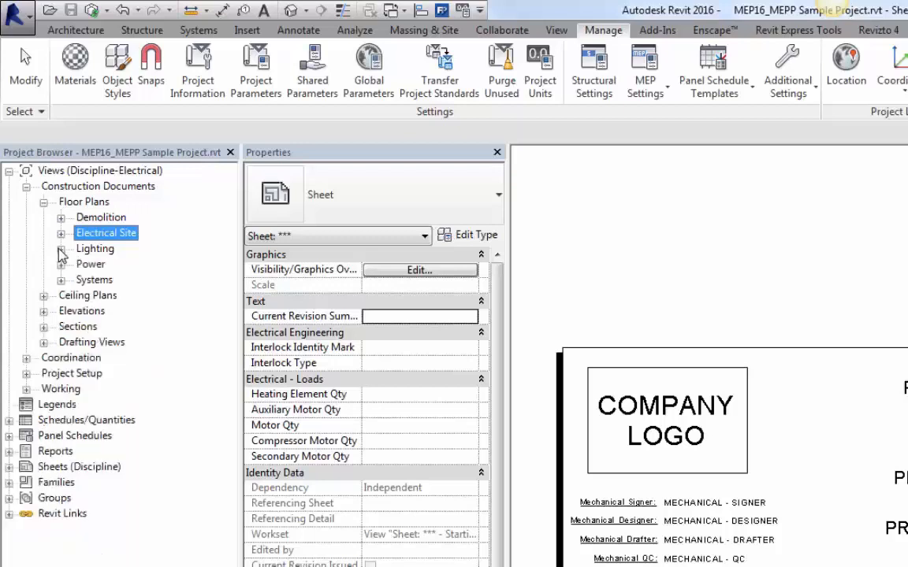
pyautogui.click(43, 295)
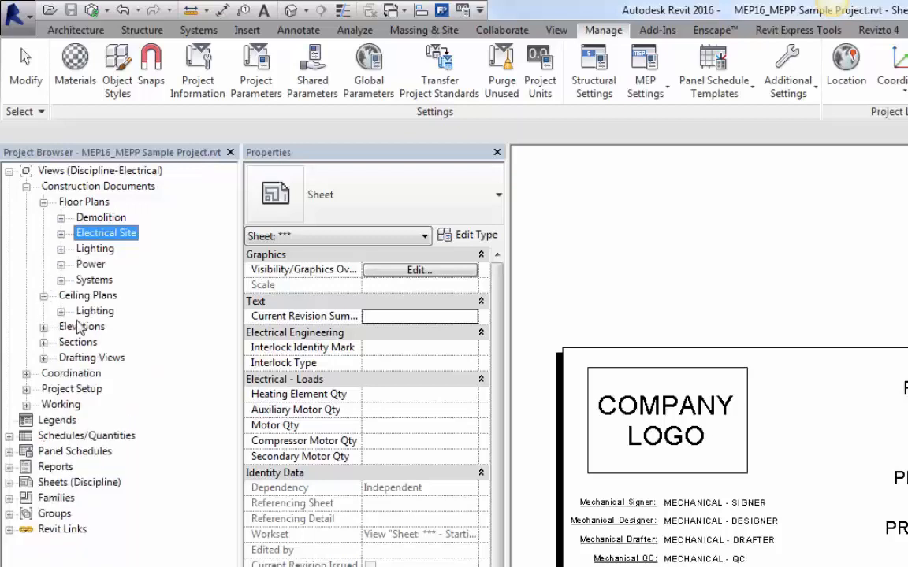
pyautogui.click(61, 311)
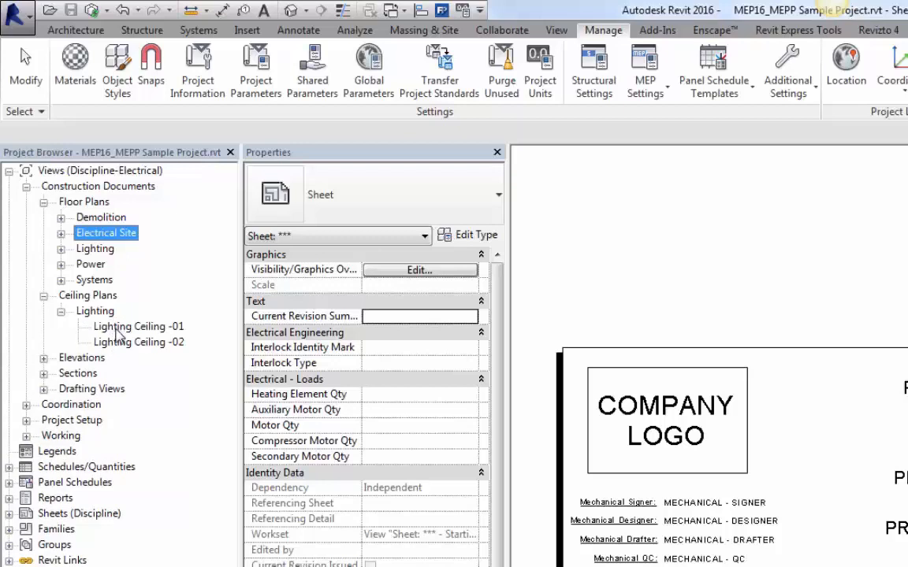
pyautogui.click(43, 296)
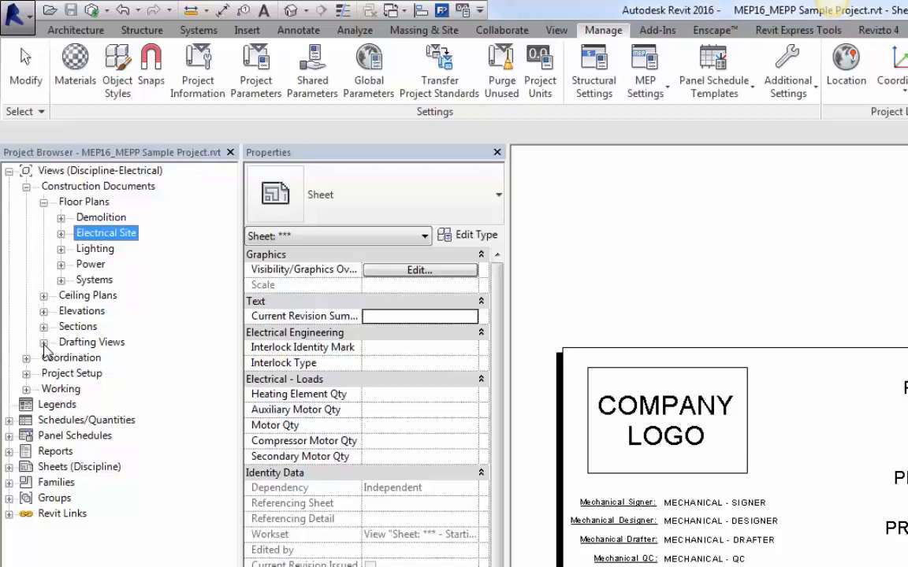
pyautogui.click(26, 187)
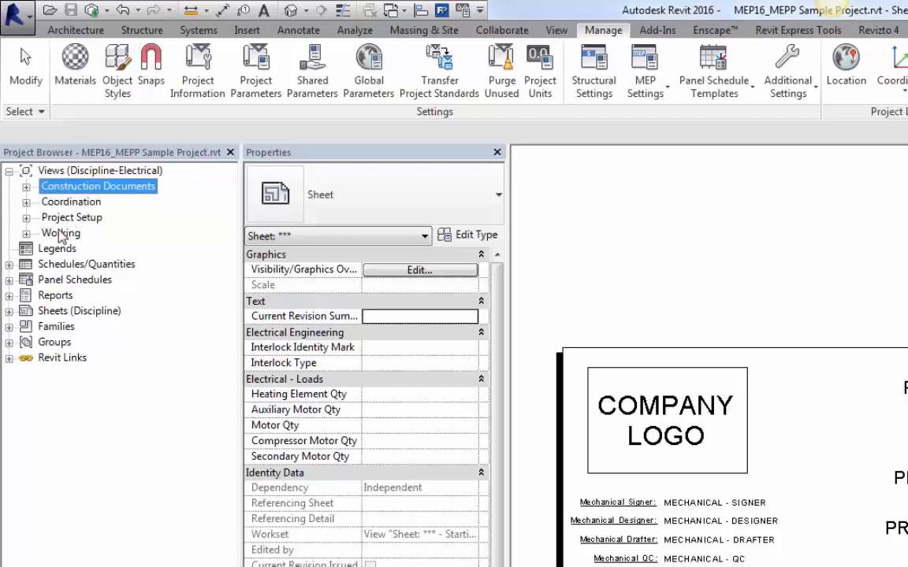
# Step: Open the Power Working-01 plan from the Working folder and examine its fixtures up close
pyautogui.click(26, 235)
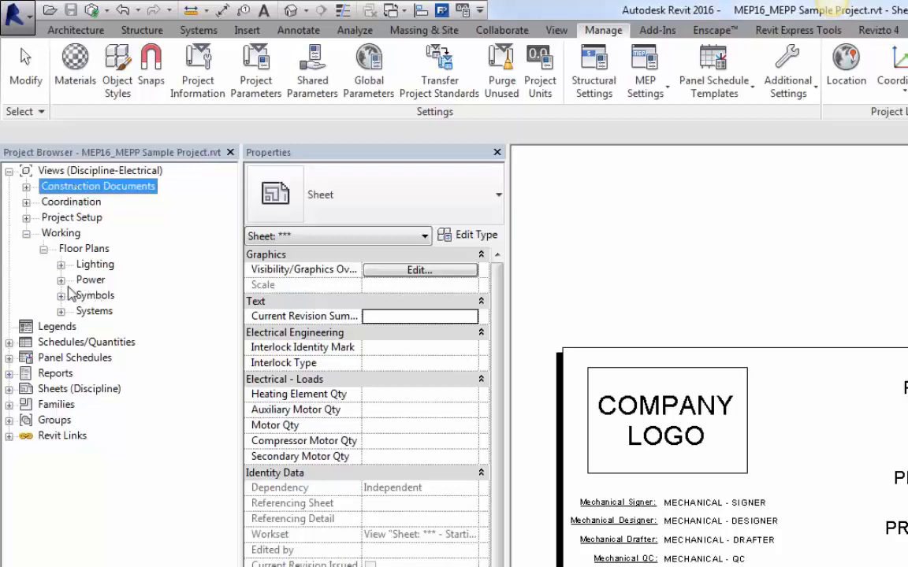
pyautogui.click(61, 281)
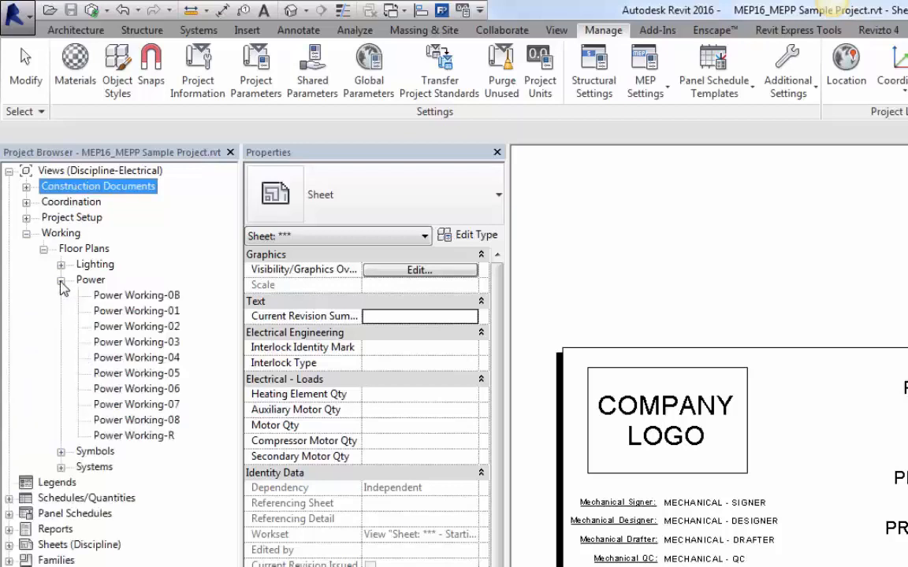
pyautogui.click(124, 314)
pyautogui.doubleClick(124, 313)
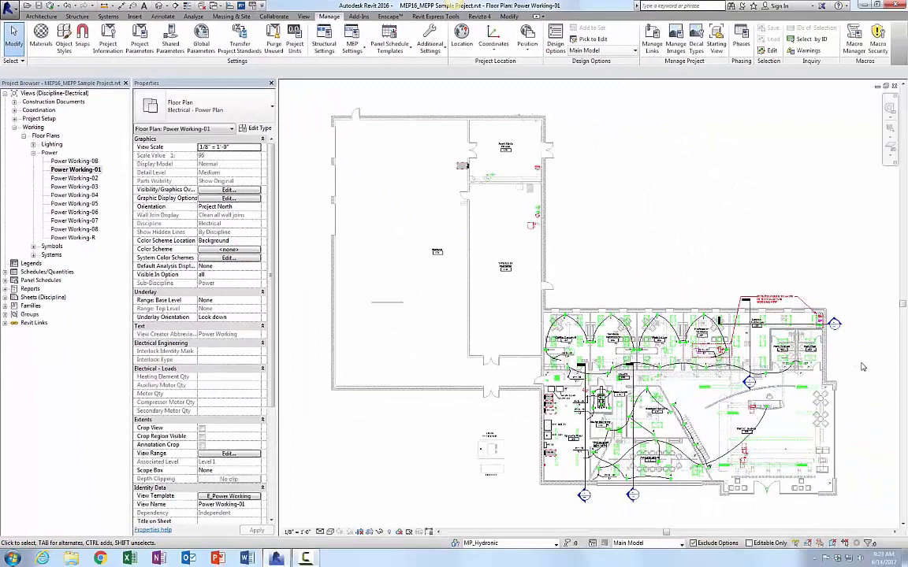
pyautogui.scroll(4, 862, 368)
pyautogui.scroll(1, 862, 367)
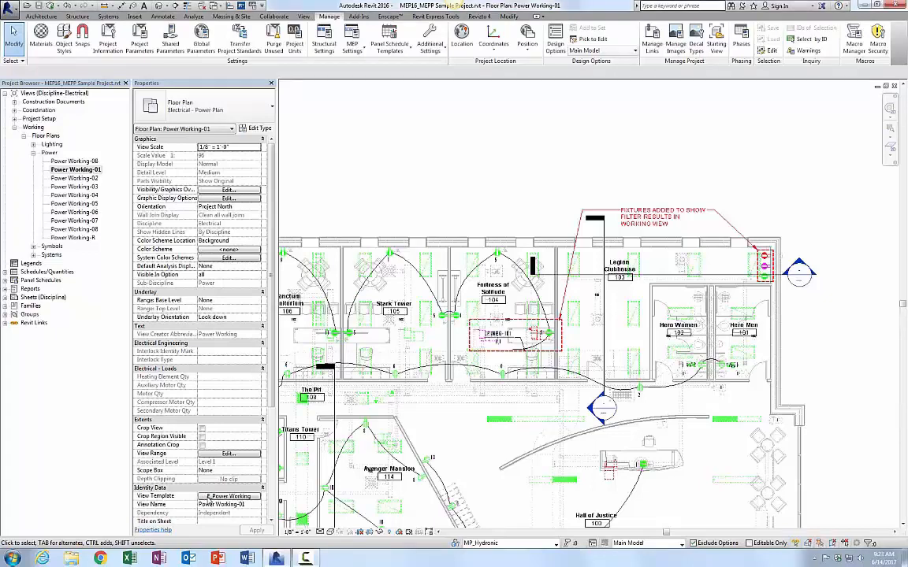
pyautogui.scroll(3, 792, 292)
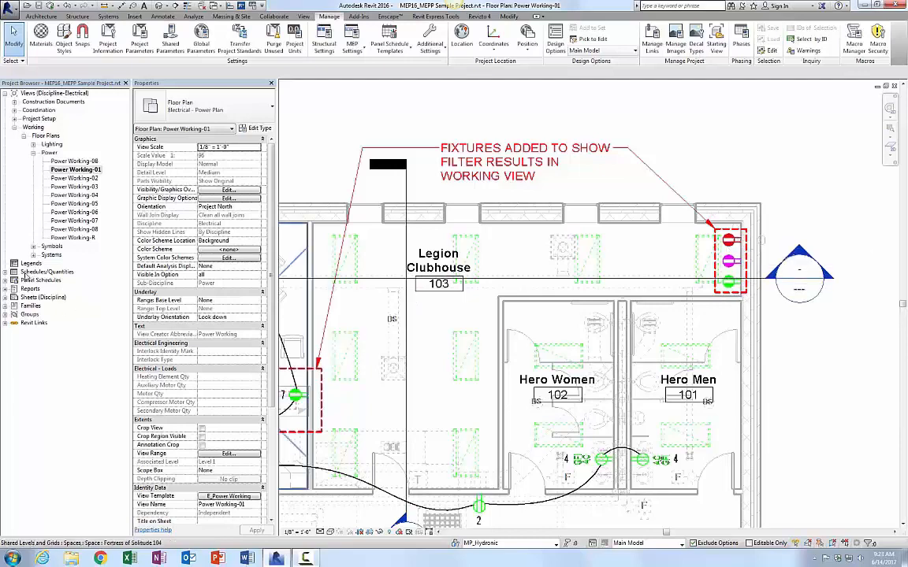
# Step: Open the Lighting Working-02 plan, inspect its fixtures, then minimize the view window
pyautogui.click(32, 146)
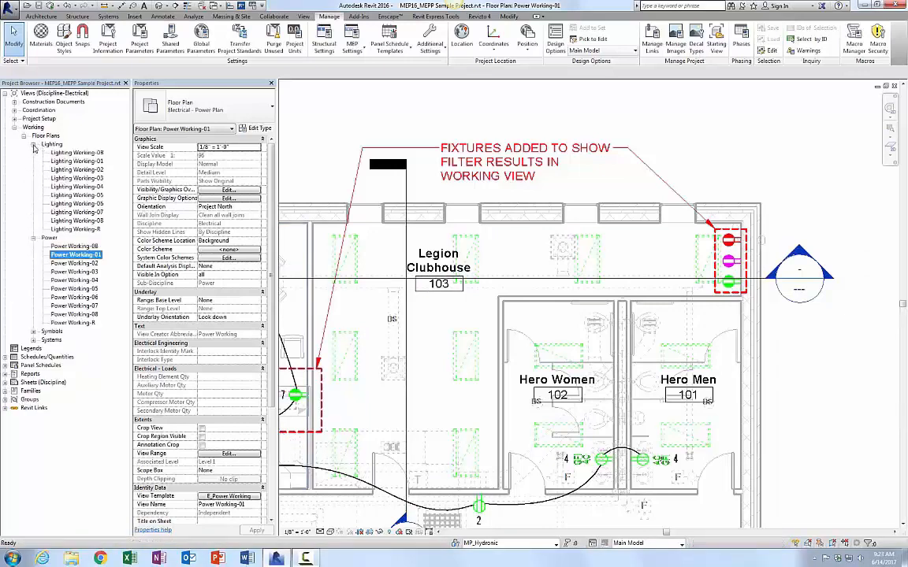
pyautogui.click(82, 171)
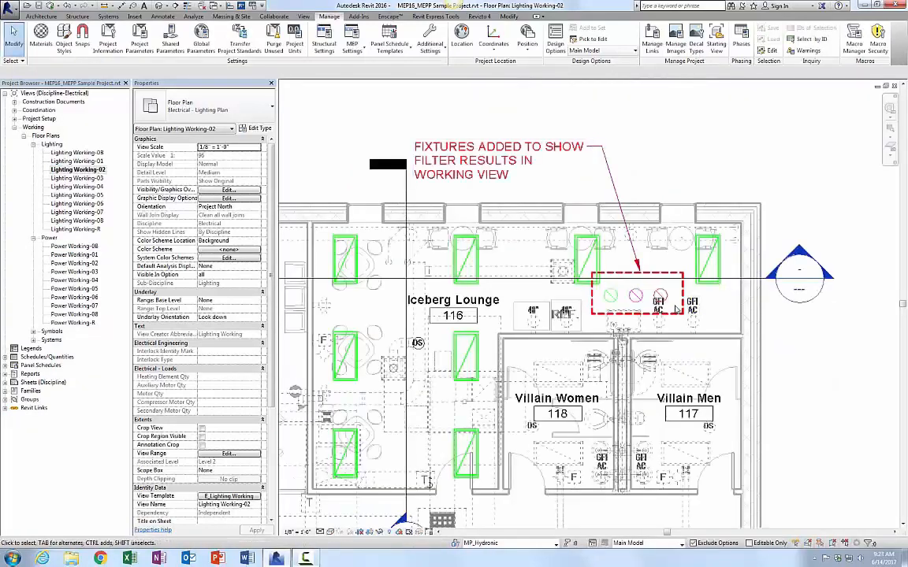
pyautogui.scroll(2, 639, 280)
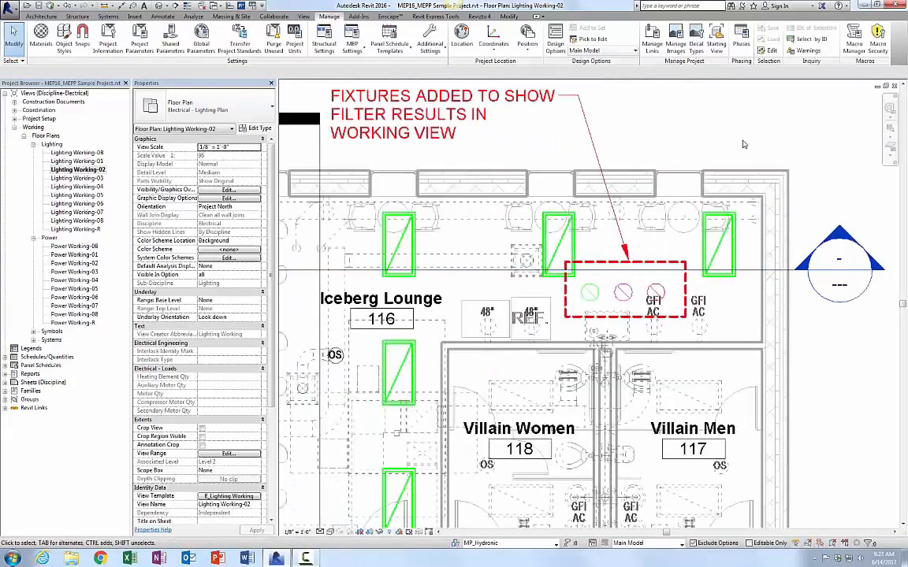
pyautogui.scroll(-1, 830, 126)
pyautogui.scroll(-2, 829, 126)
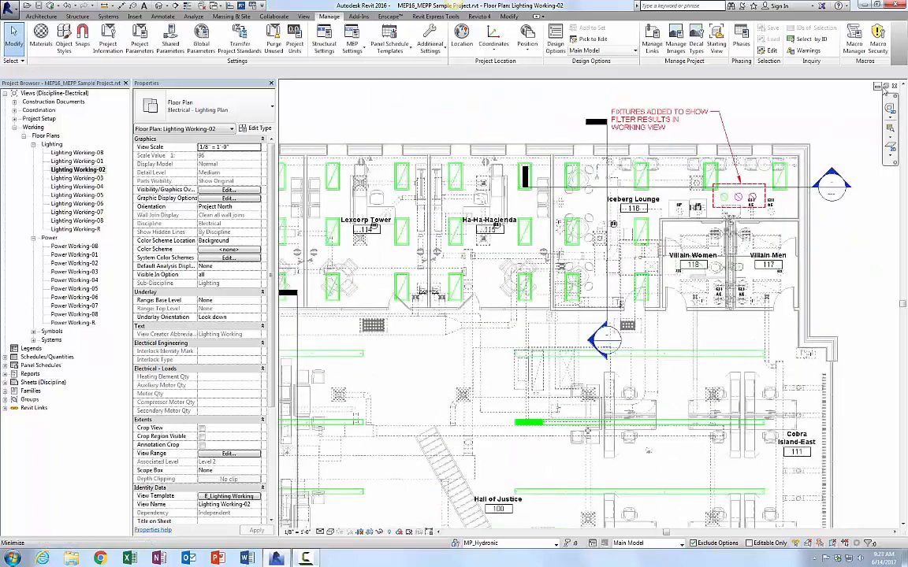
pyautogui.click(895, 86)
pyautogui.click(895, 86)
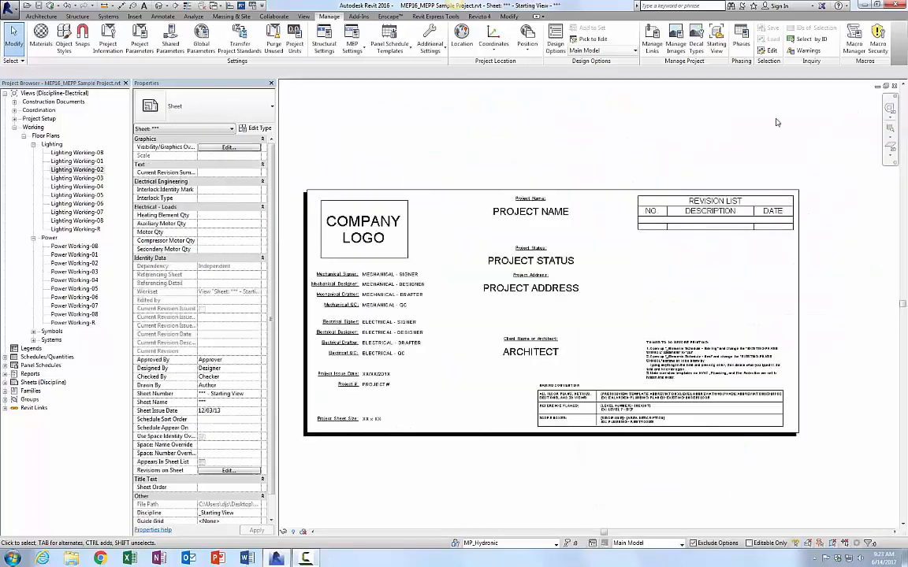
# Step: Collapse the Working folder and scroll through the Schedules/Quantities list in the project browser
pyautogui.click(24, 137)
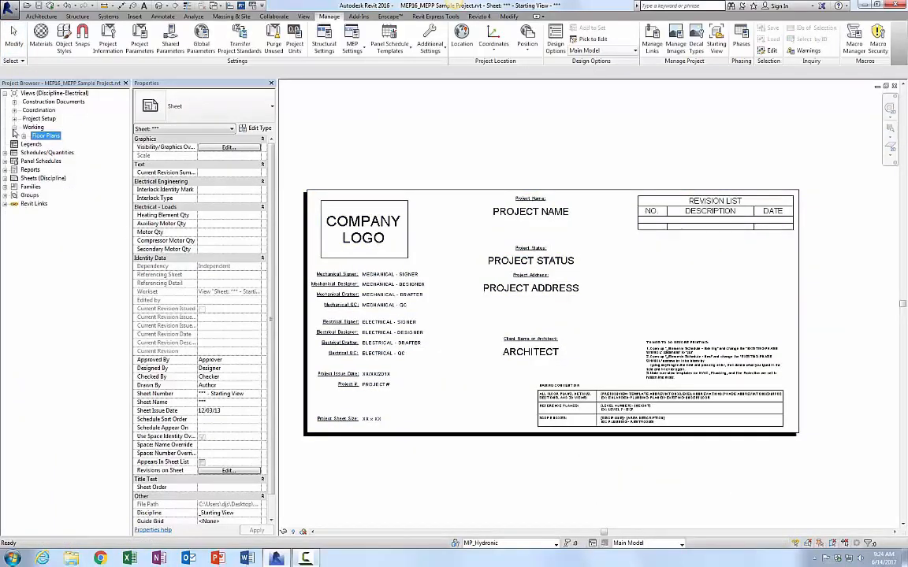
pyautogui.click(15, 127)
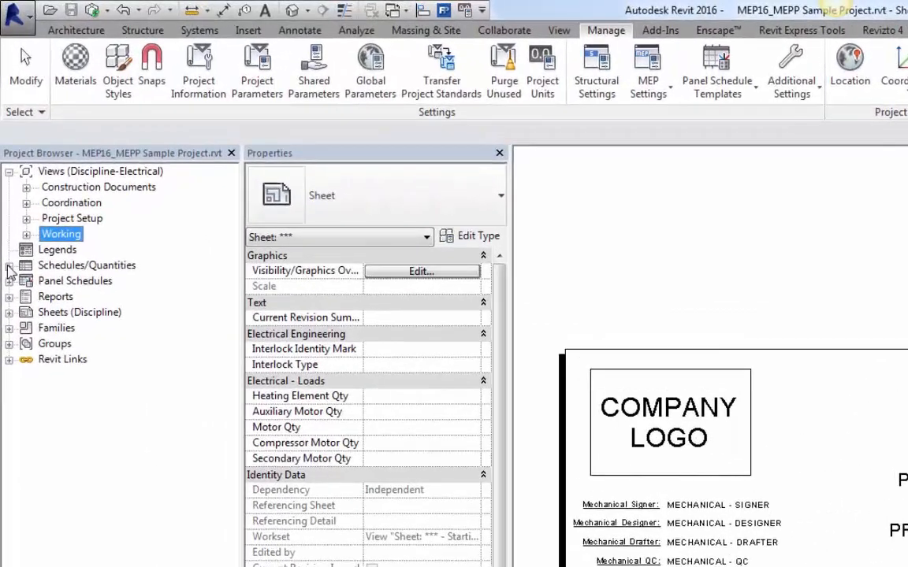
pyautogui.click(5, 144)
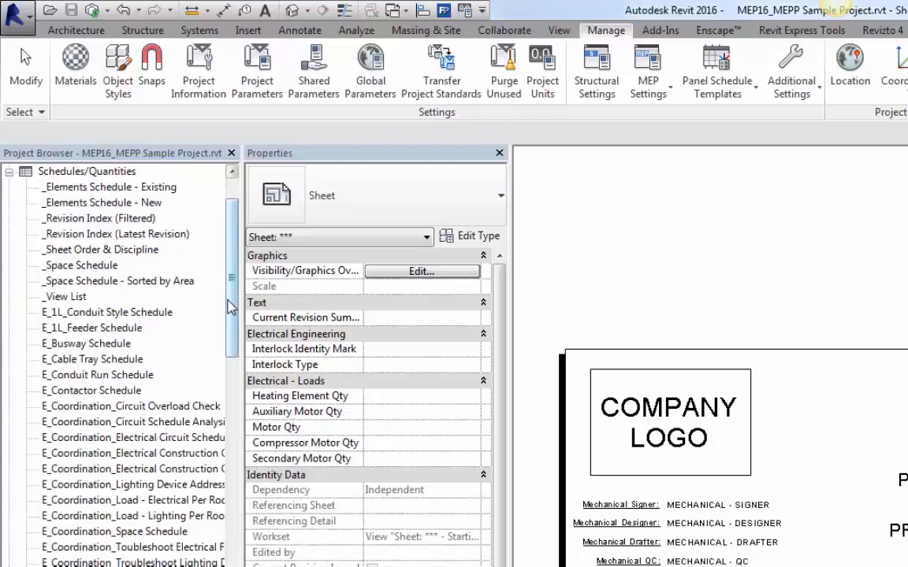
pyautogui.moveTo(234, 306); pyautogui.dragTo(235, 341)
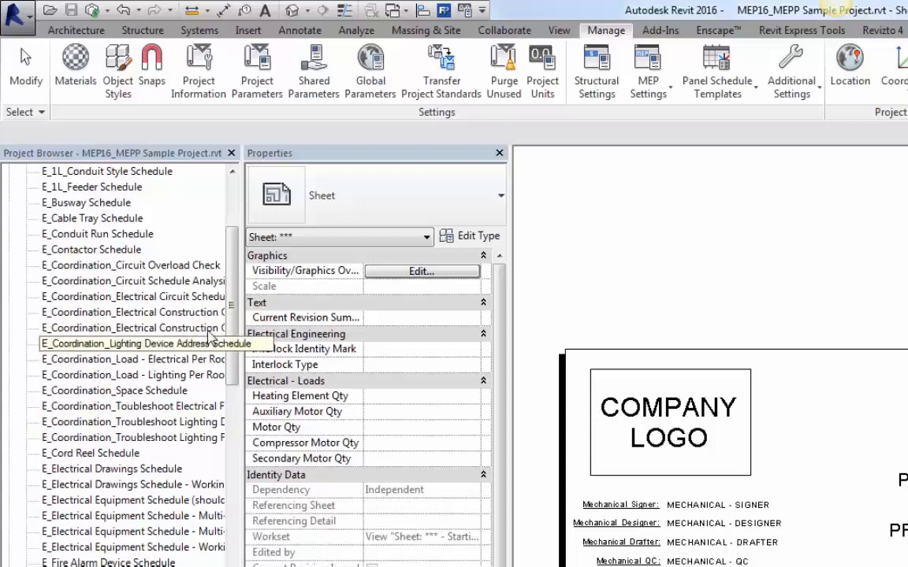
pyautogui.moveTo(234, 345); pyautogui.dragTo(234, 453)
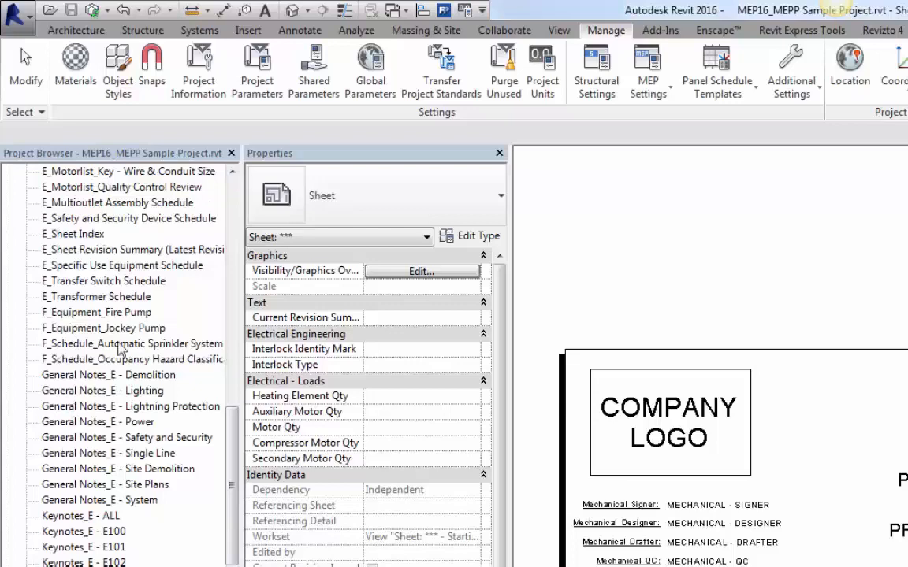
pyautogui.scroll(1, 233, 402)
pyautogui.moveTo(233, 402); pyautogui.dragTo(234, 185)
pyautogui.click(9, 266)
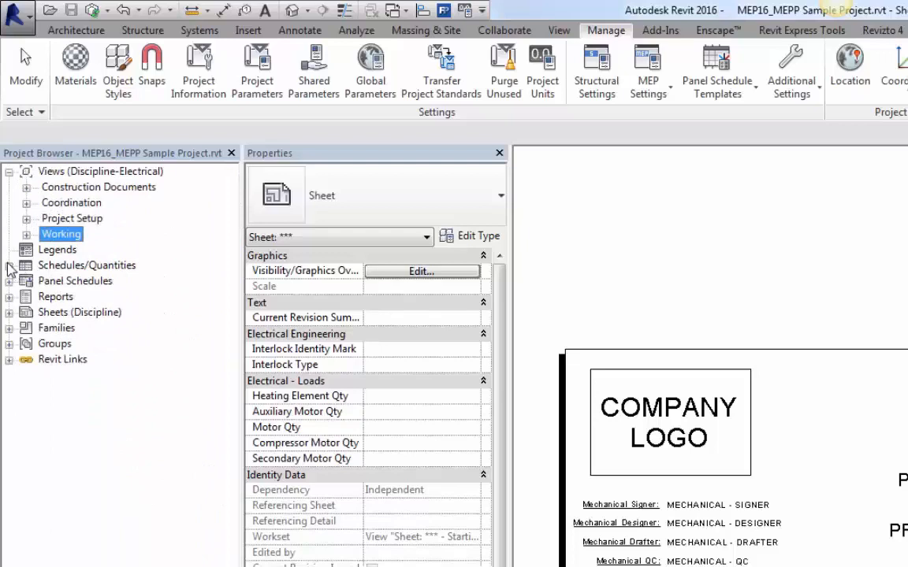
# Step: Expand and review the Sheets (Discipline) list, then collapse it
pyautogui.click(45, 280)
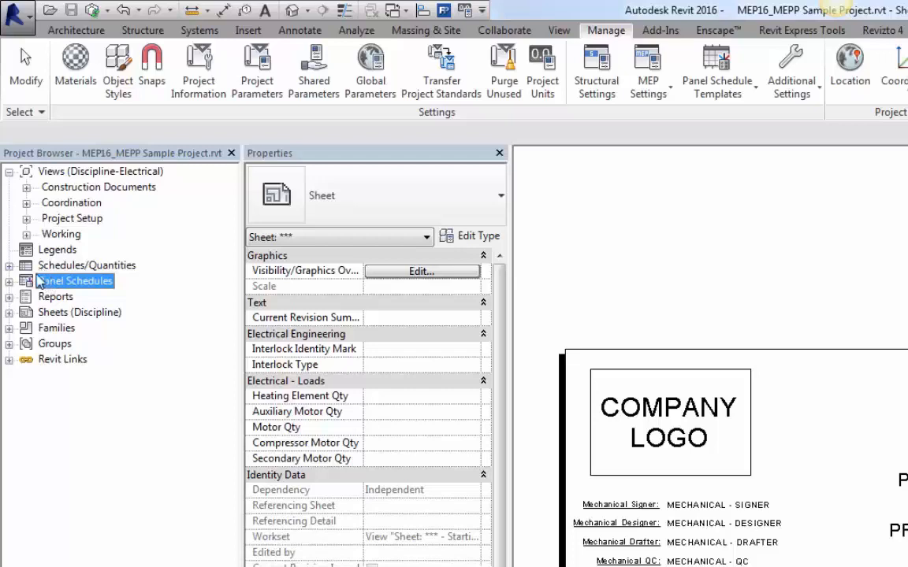
pyautogui.click(8, 313)
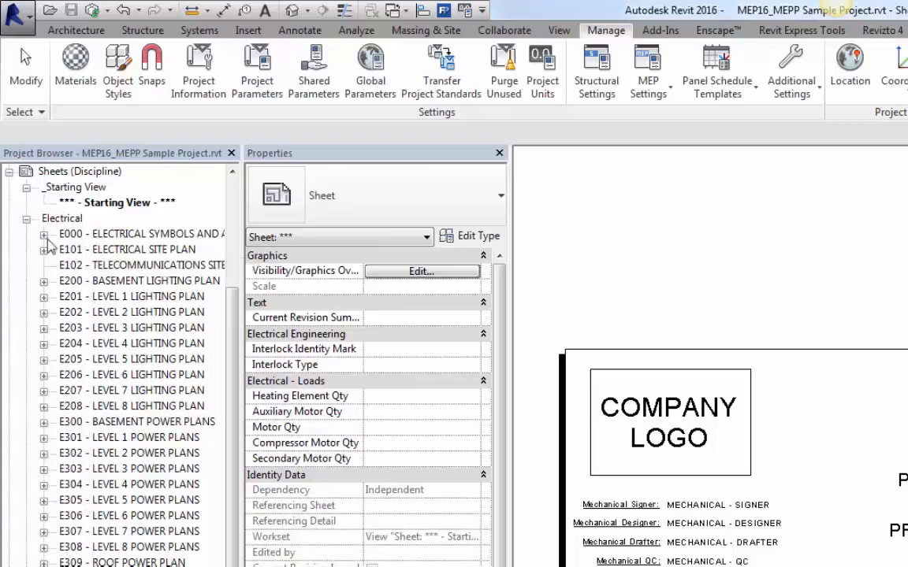
pyautogui.click(9, 172)
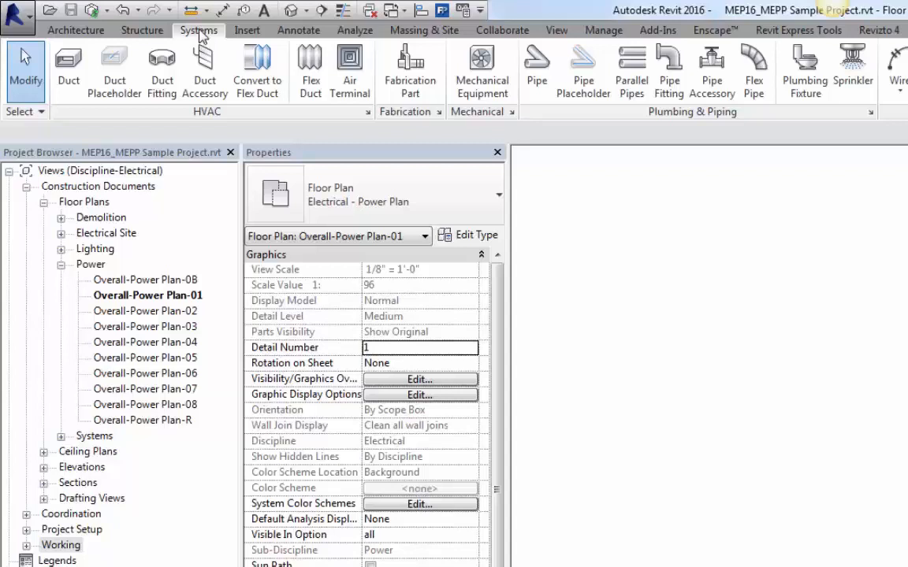
# Step: Move the Systems ribbon tab to the first position
pyautogui.moveTo(199, 32); pyautogui.dragTo(67, 36)
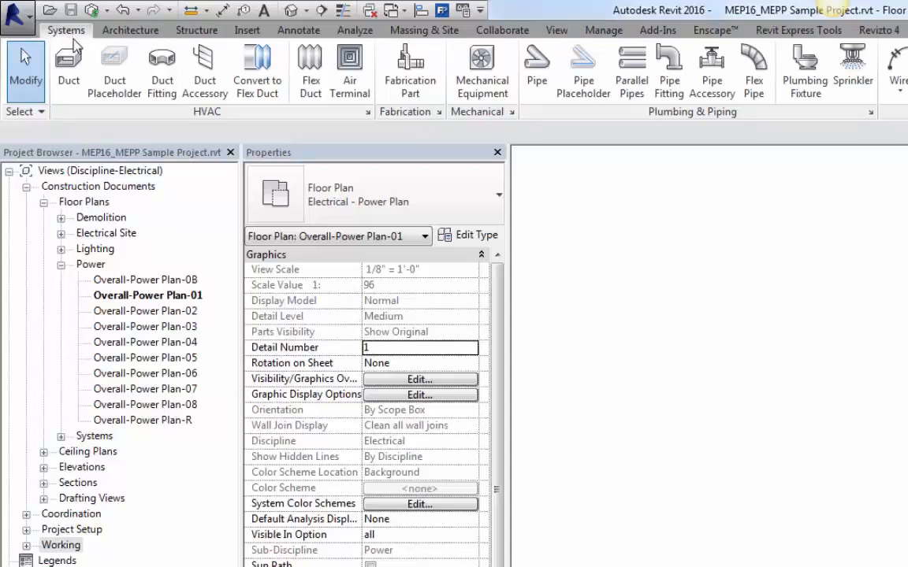
# Step: Open the application Options dialog
pyautogui.click(16, 15)
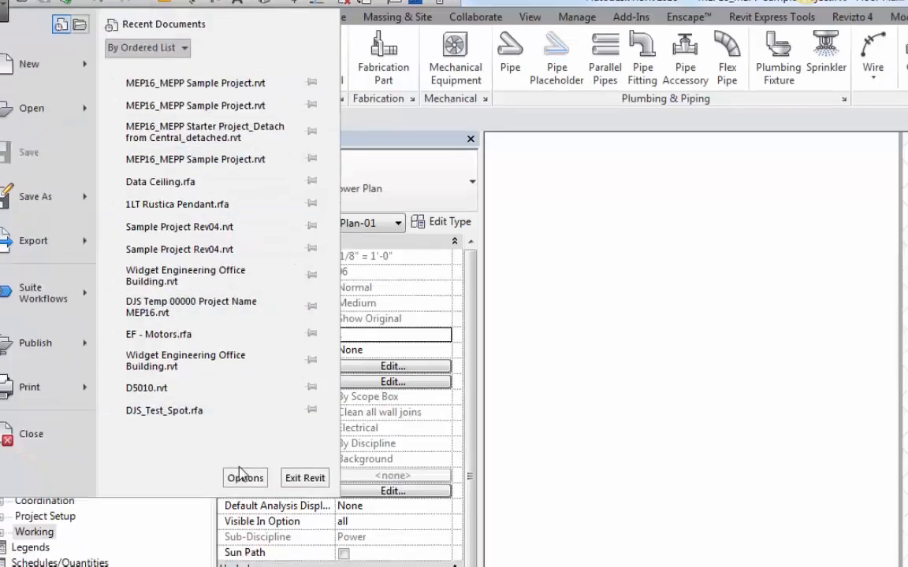
pyautogui.click(245, 477)
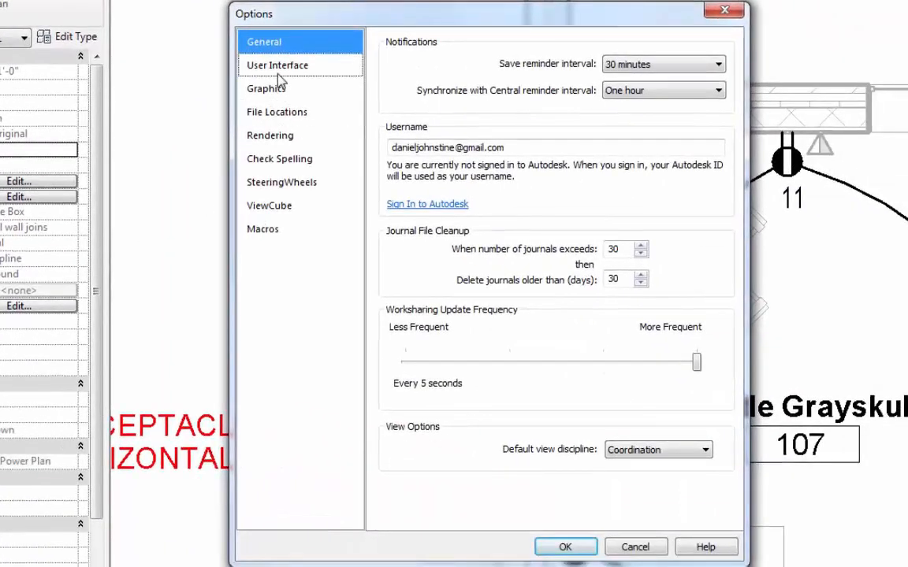
# Step: Review the User Interface options and close the Options dialog
pyautogui.click(277, 70)
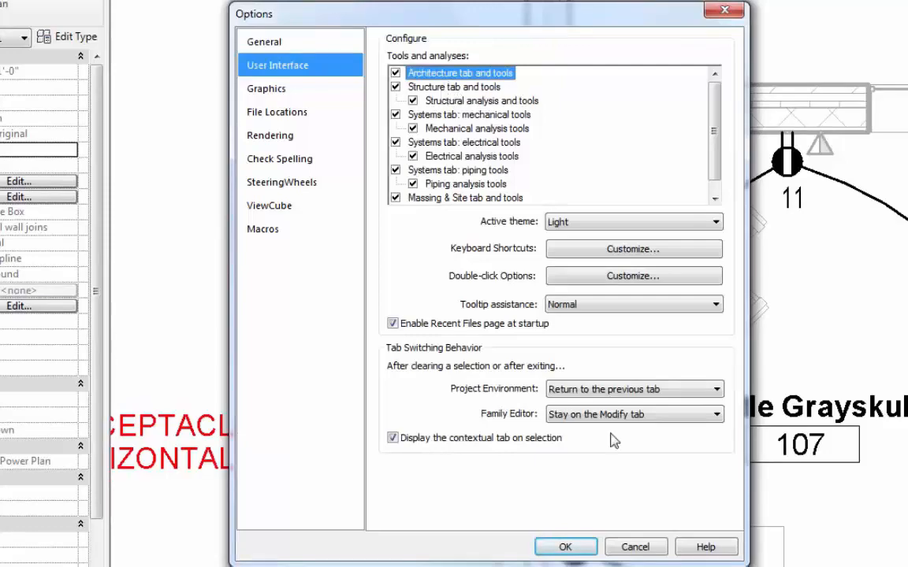
pyautogui.click(565, 547)
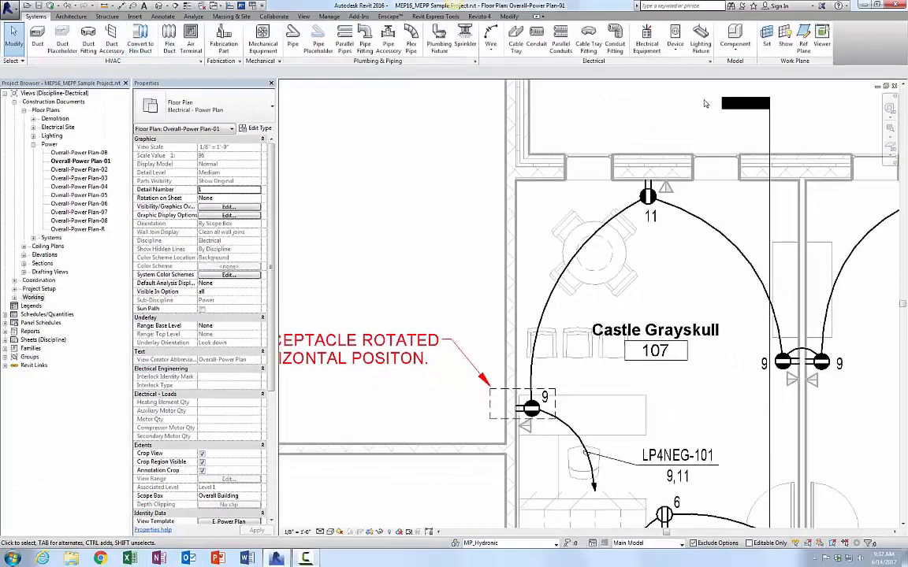
# Step: Start Device placement, search the types for recep, and place a Receptacle Duplex Wall 48" AFF on the wall
pyautogui.click(677, 36)
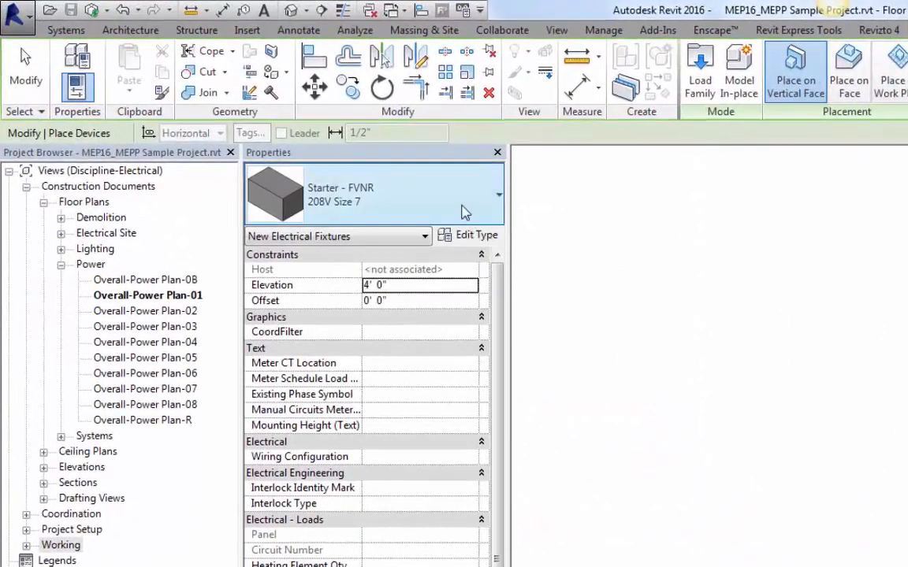
pyautogui.click(349, 177)
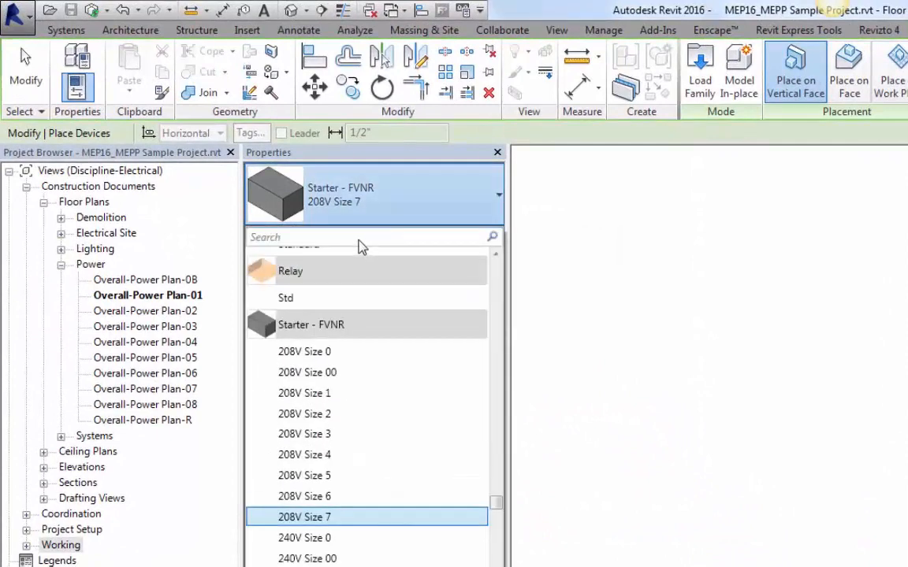
pyautogui.write('recep')
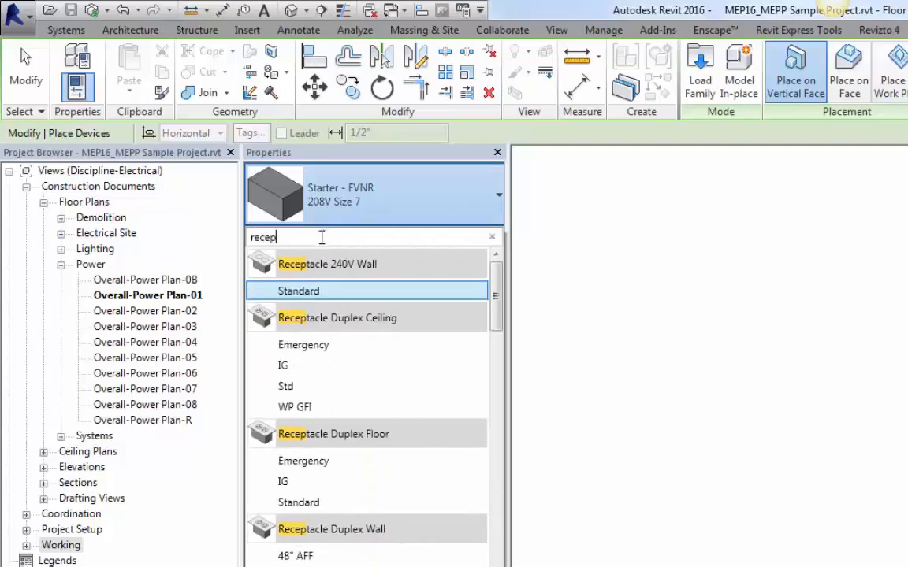
pyautogui.moveTo(494, 296); pyautogui.dragTo(497, 337)
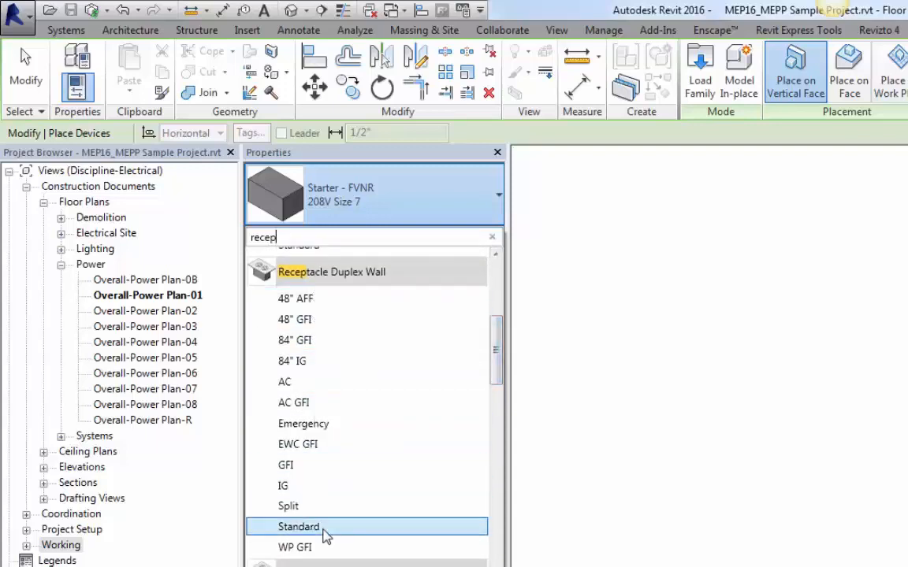
pyautogui.moveTo(300, 306)
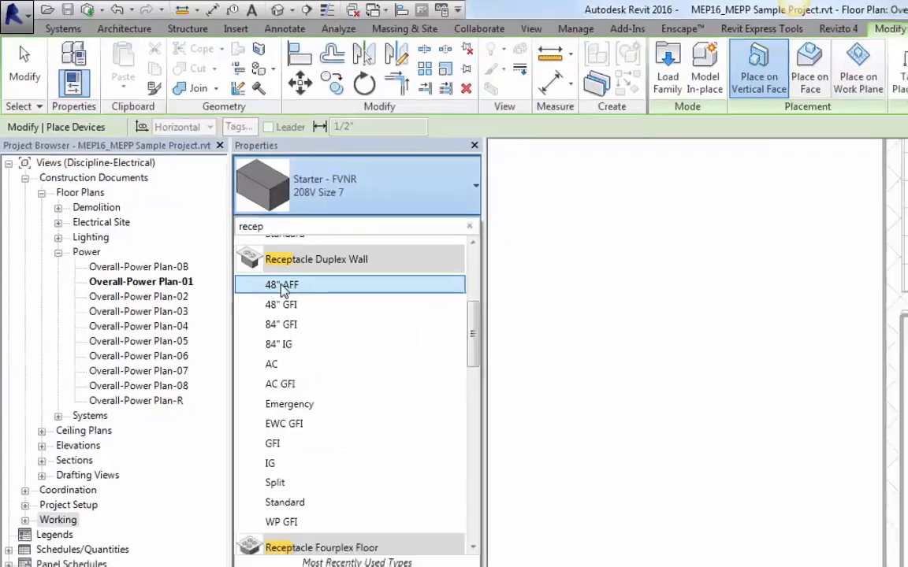
pyautogui.click(296, 301)
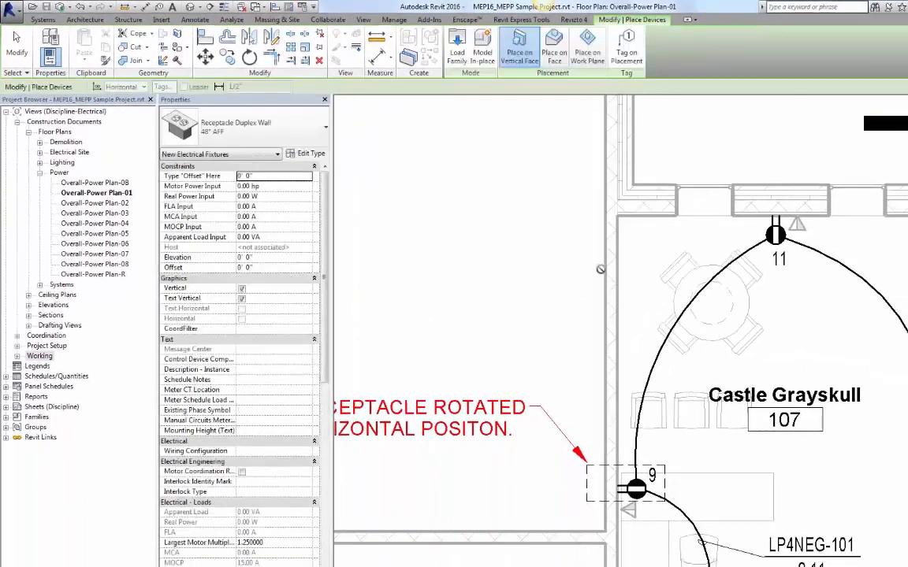
pyautogui.click(598, 263)
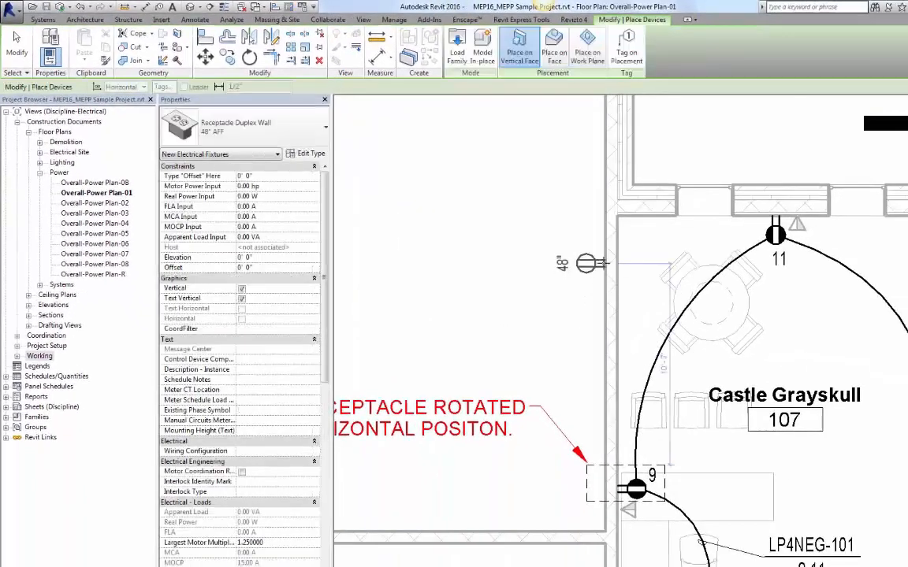
# Step: Place a Receptacle Duplex Wall 84" GFI on the wall below the first receptacle
pyautogui.click(285, 130)
pyautogui.scroll(-3, 260, 260)
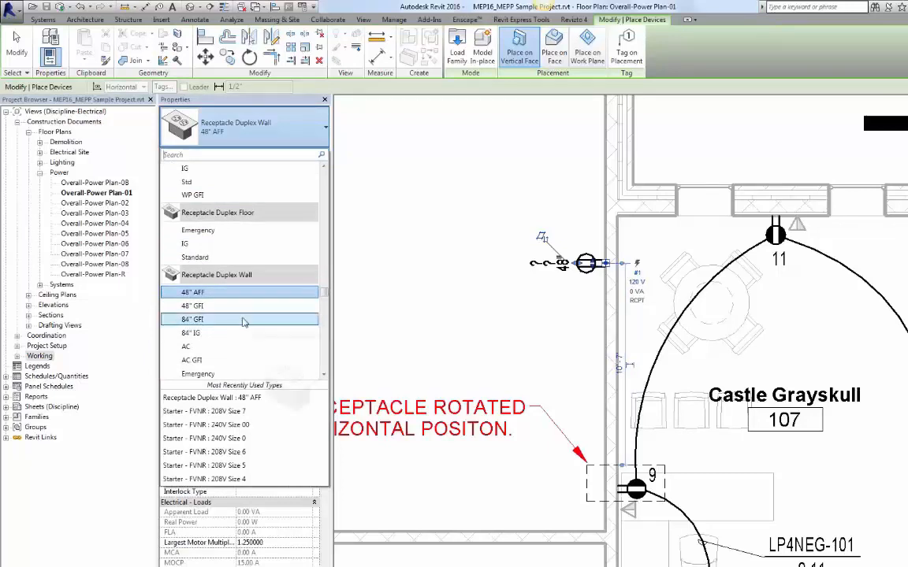
pyautogui.press('Escape')
pyautogui.press('Escape')
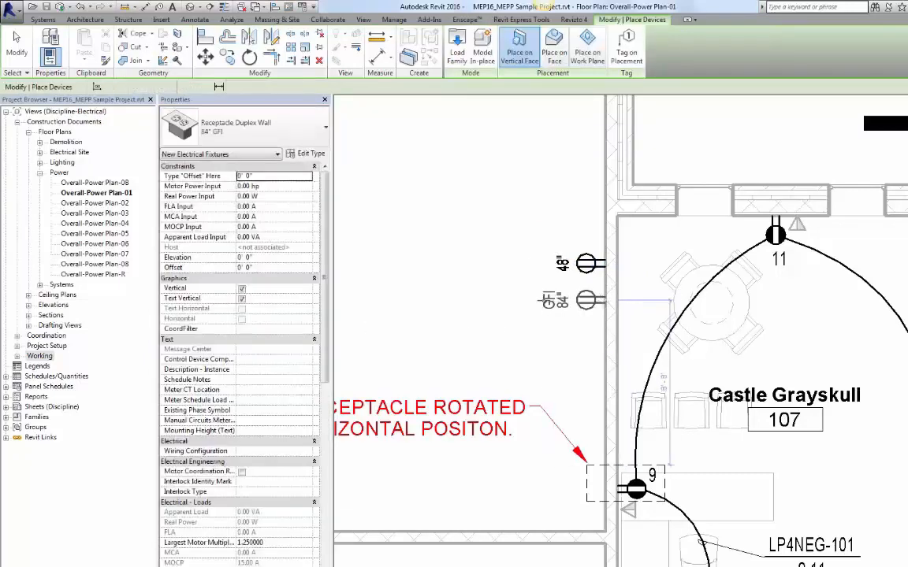
pyautogui.click(603, 301)
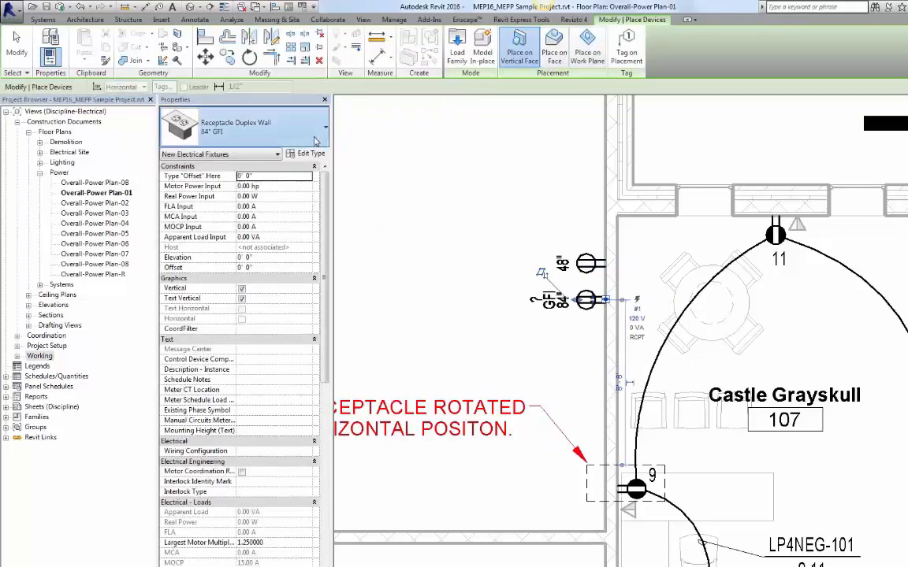
# Step: Place 84" IG and Emergency duplex wall receptacles further down the same wall
pyautogui.click(286, 128)
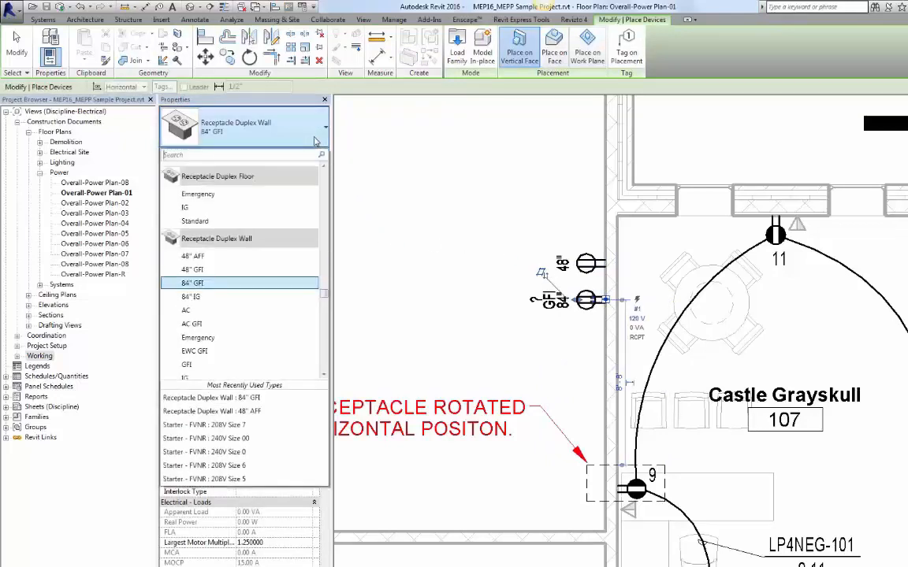
pyautogui.click(266, 297)
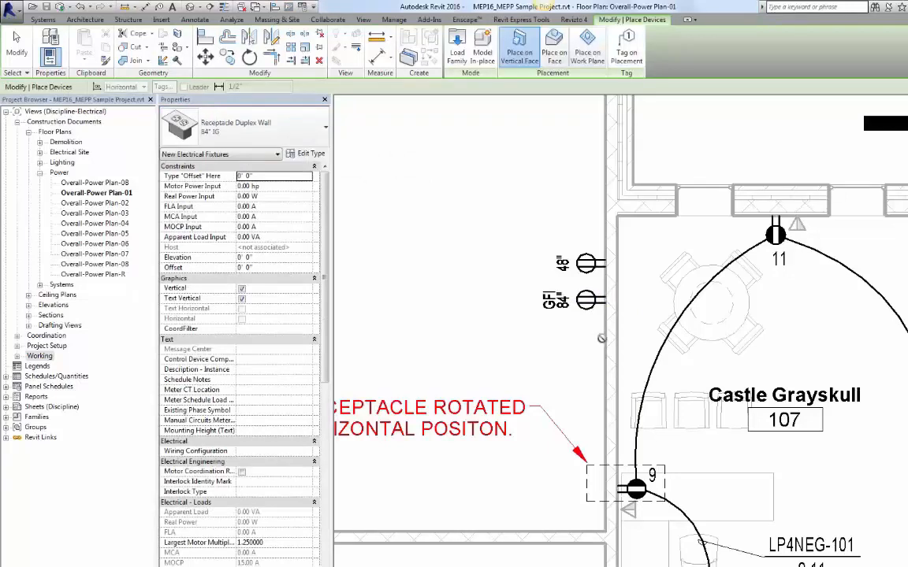
pyautogui.click(569, 312)
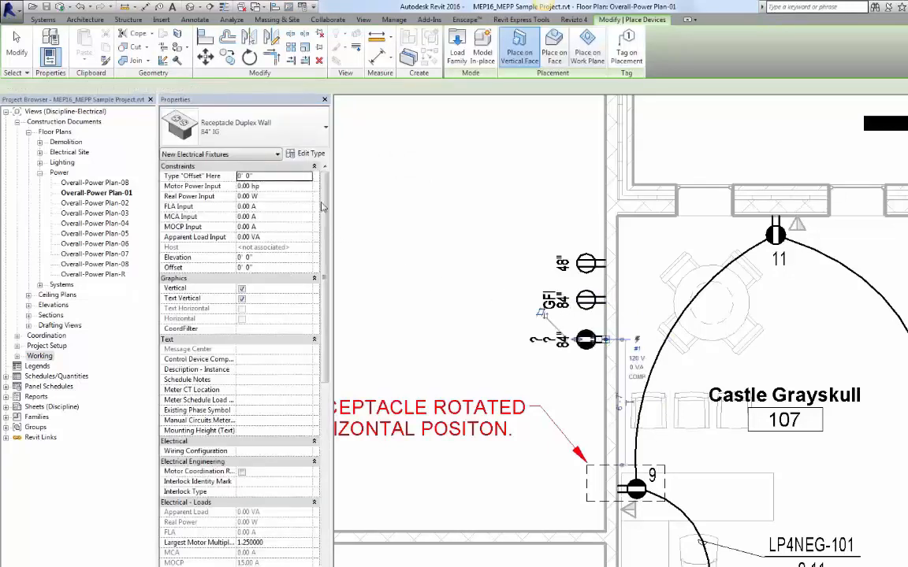
pyautogui.click(260, 130)
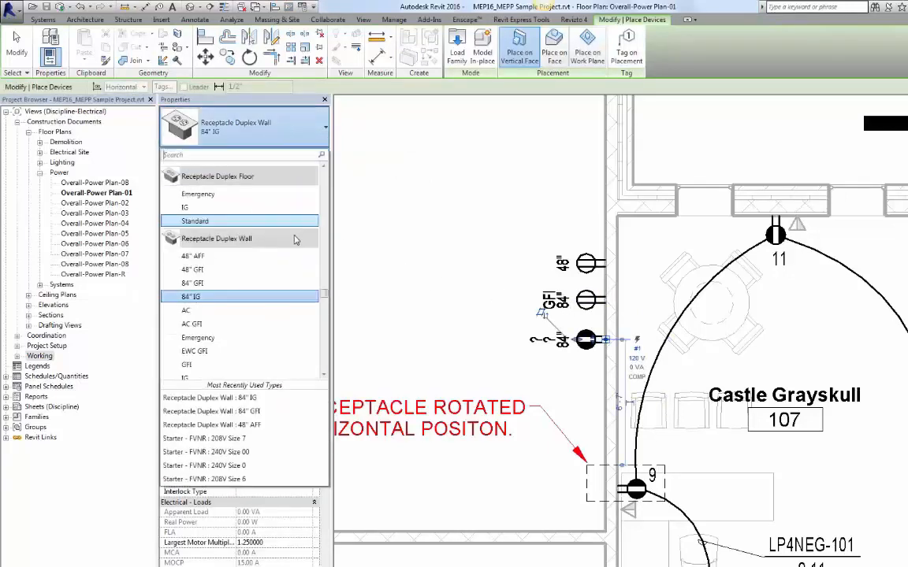
pyautogui.click(237, 338)
pyautogui.click(599, 373)
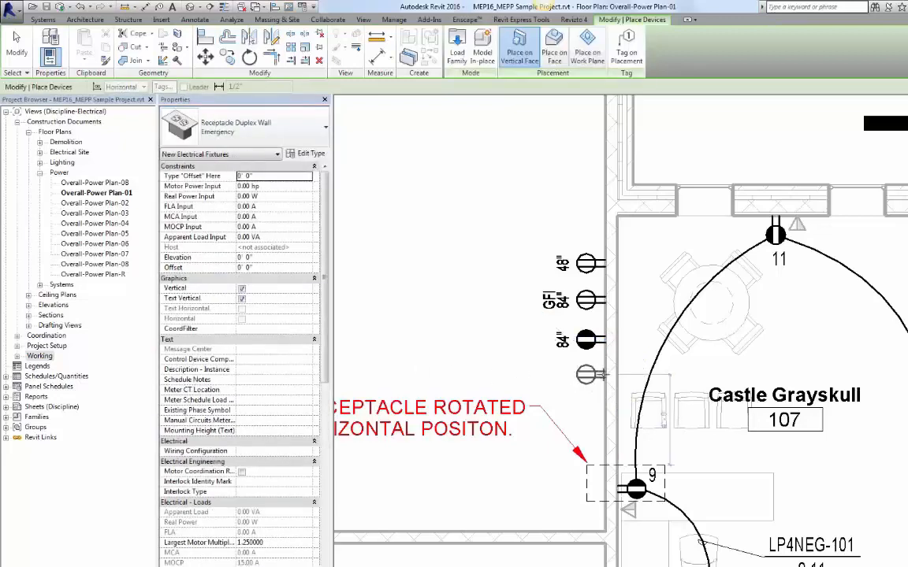
# Step: Place GFI and IG duplex wall receptacles further down the wall
pyautogui.click(253, 131)
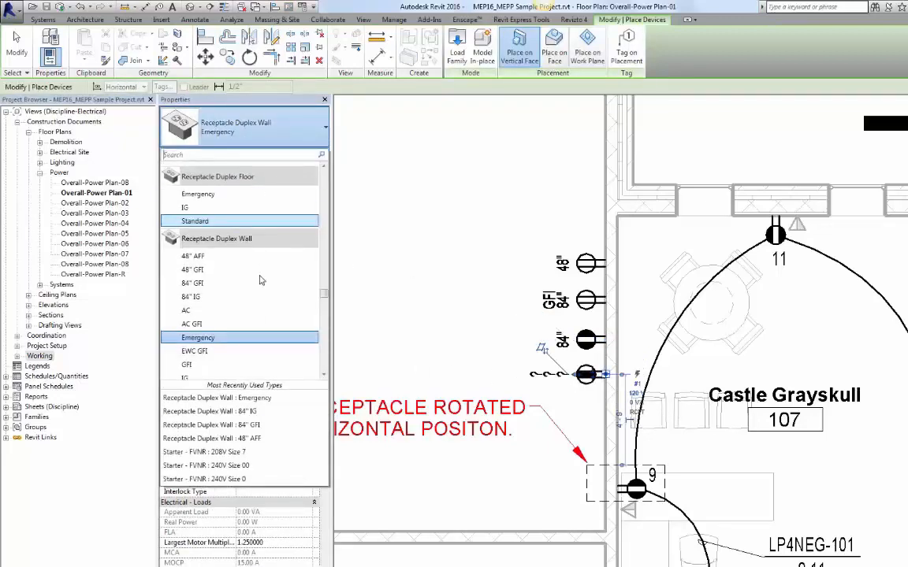
pyautogui.scroll(-1, 252, 292)
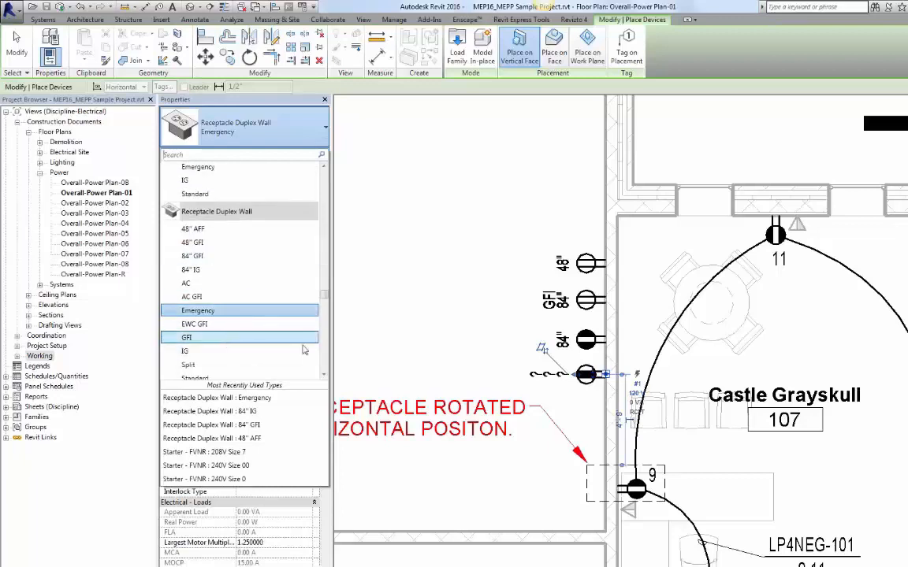
pyautogui.click(223, 337)
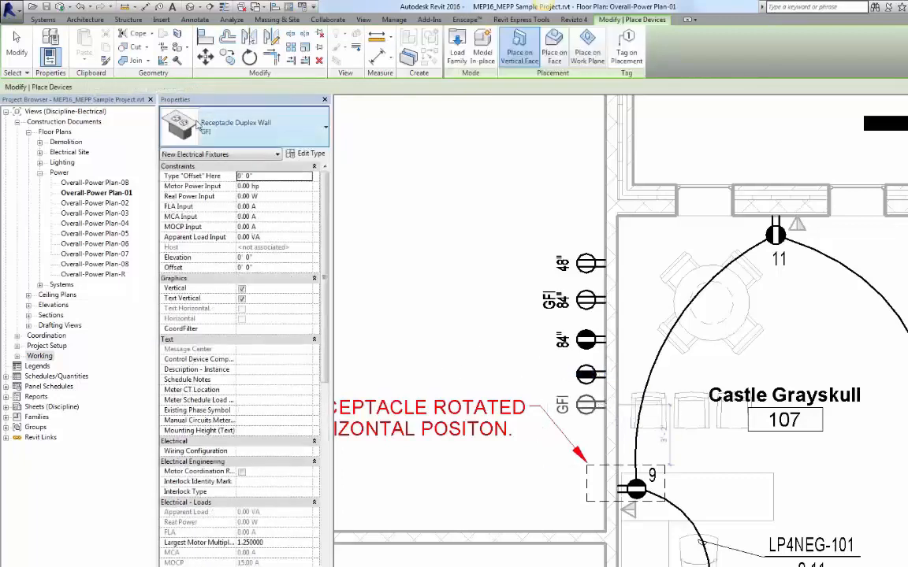
pyautogui.click(237, 126)
pyautogui.scroll(-1, 222, 221)
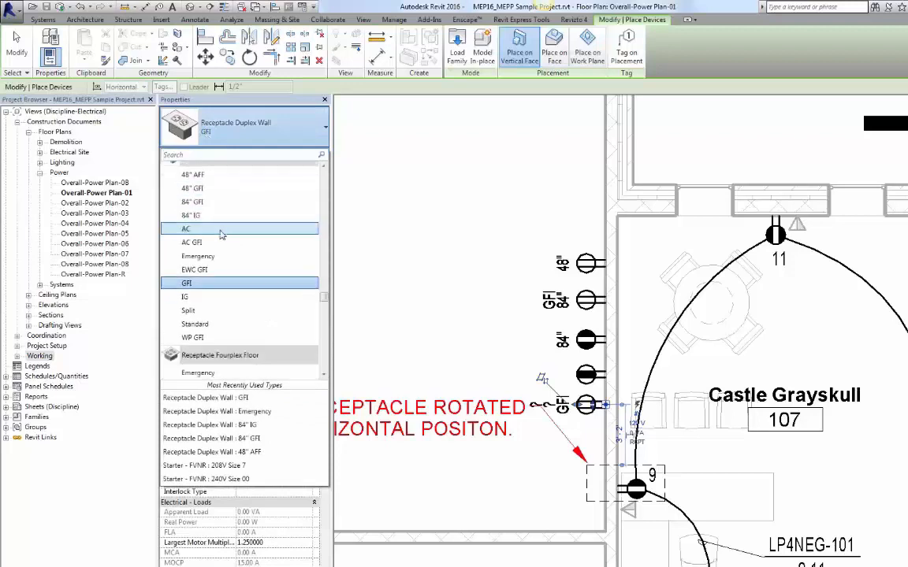
pyautogui.click(220, 297)
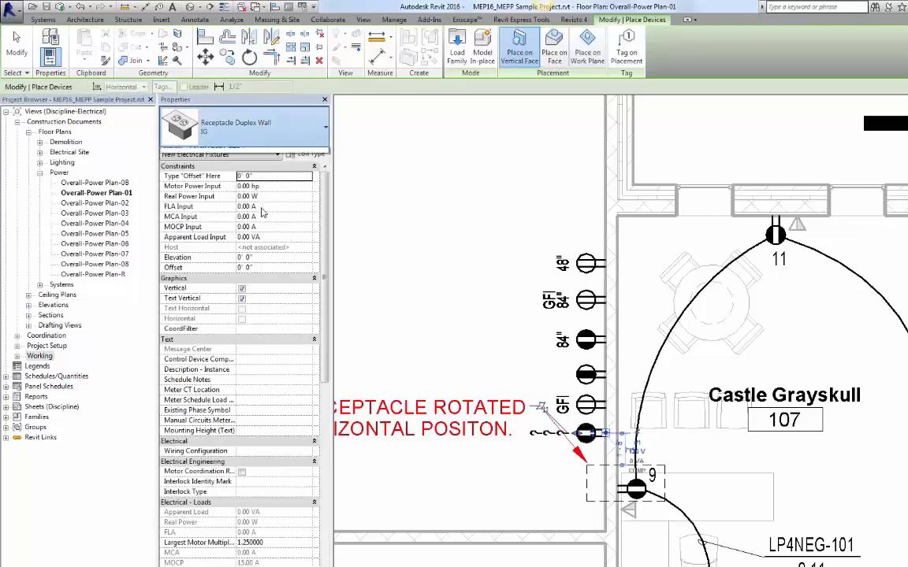
# Step: Place a Standard duplex wall receptacle at the bottom of the row and exit the placement command
pyautogui.click(236, 126)
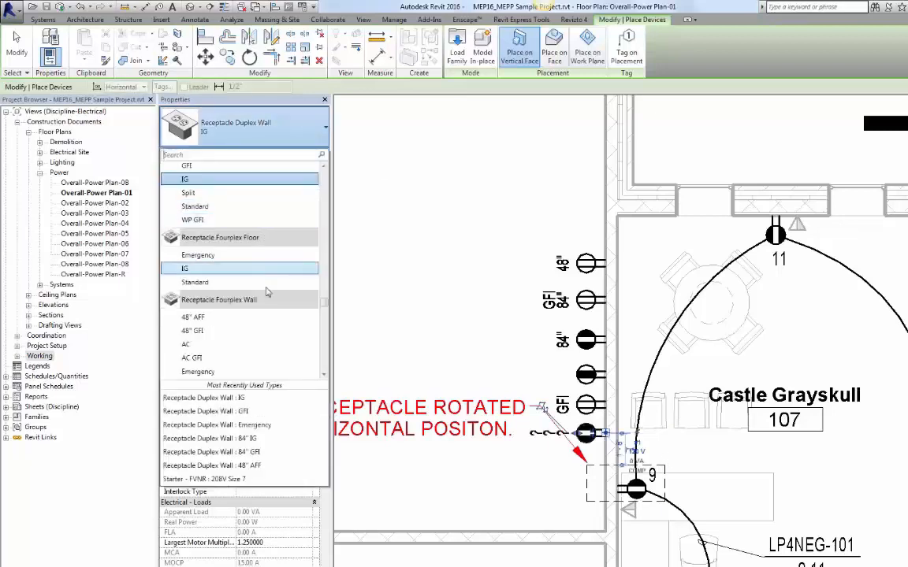
pyautogui.click(242, 208)
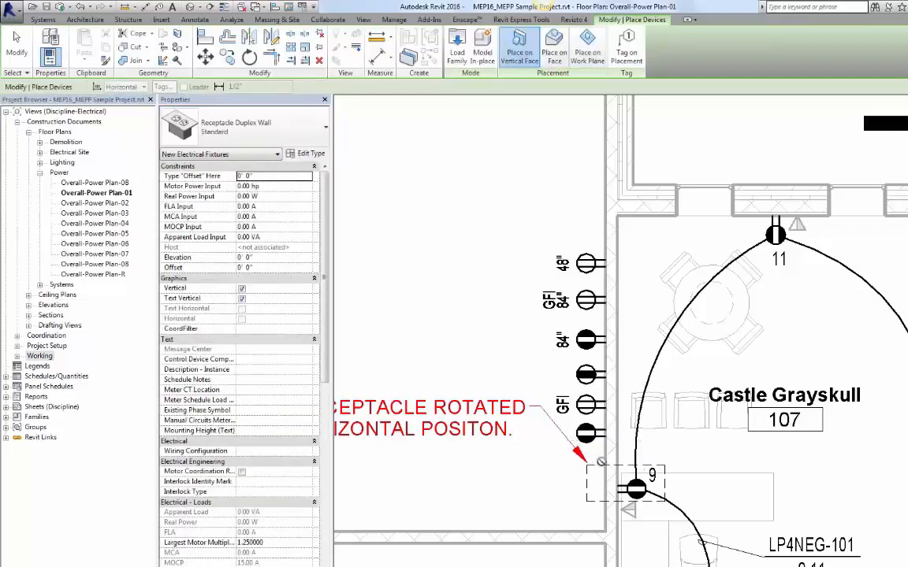
pyautogui.click(609, 448)
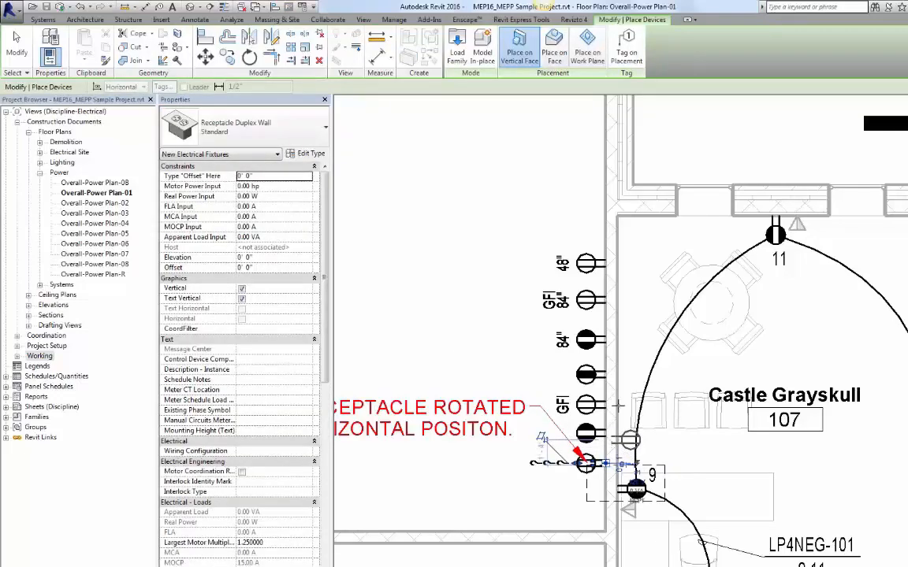
pyautogui.press('Escape')
pyautogui.press('Escape')
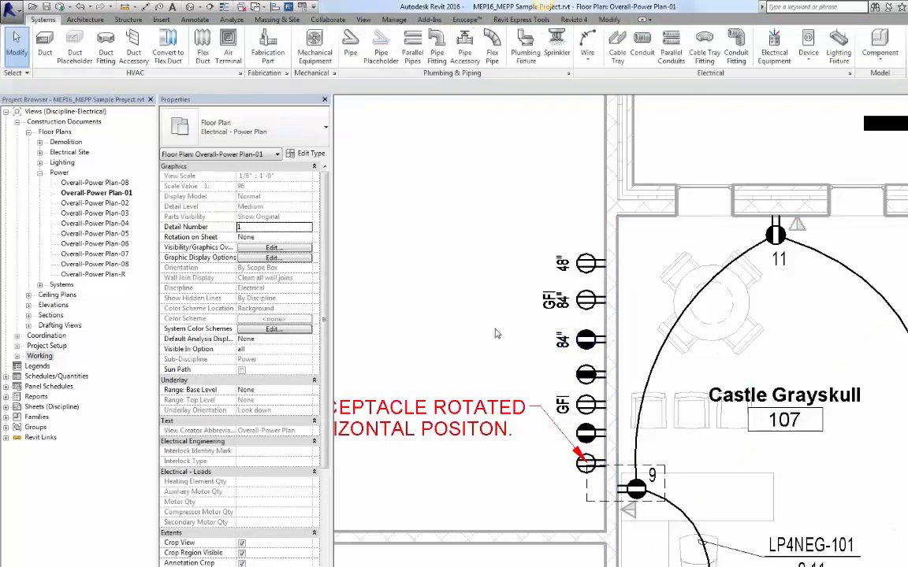
pyautogui.click(209, 6)
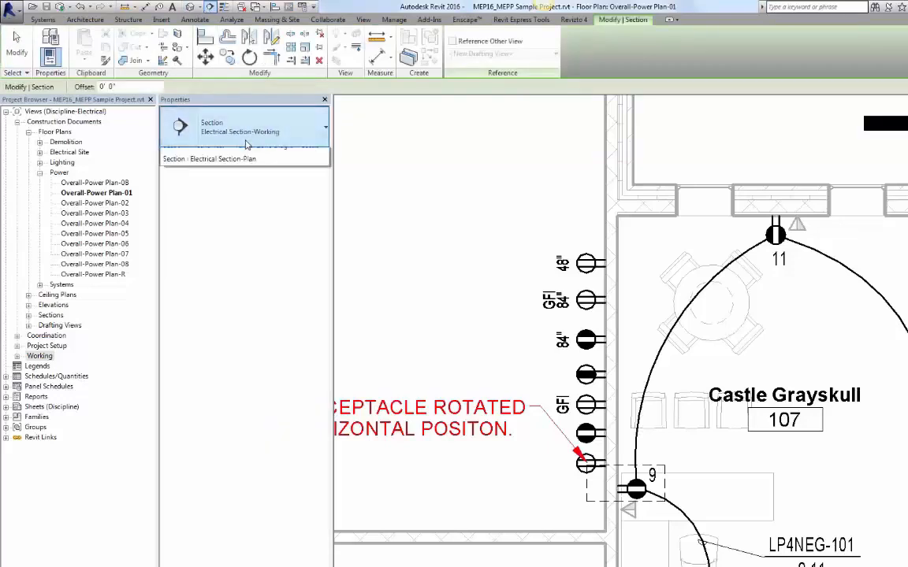
pyautogui.click(224, 130)
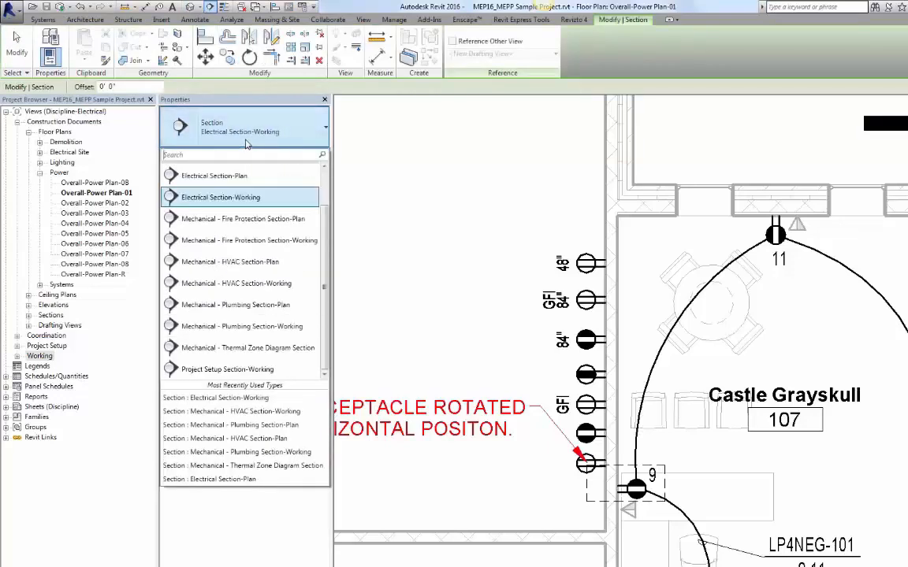
pyautogui.click(230, 201)
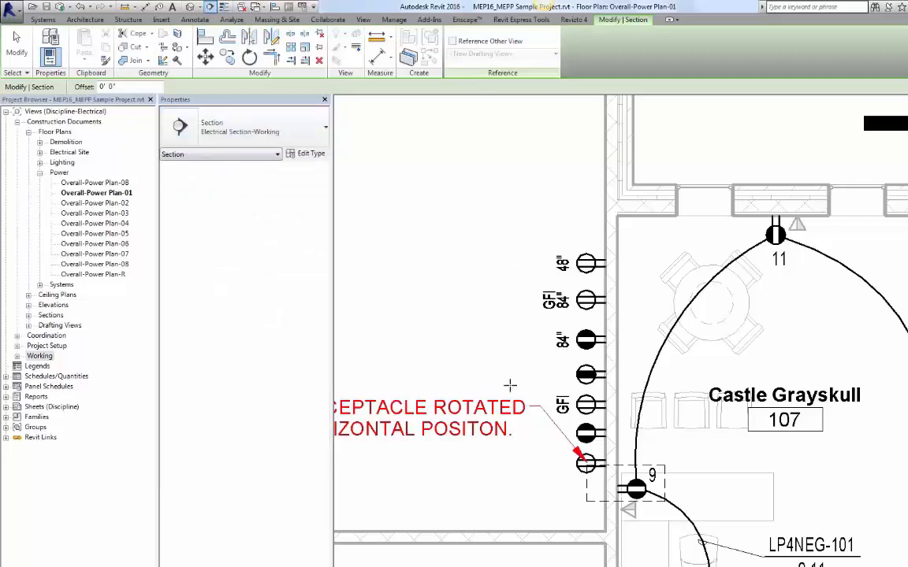
pyautogui.click(516, 233)
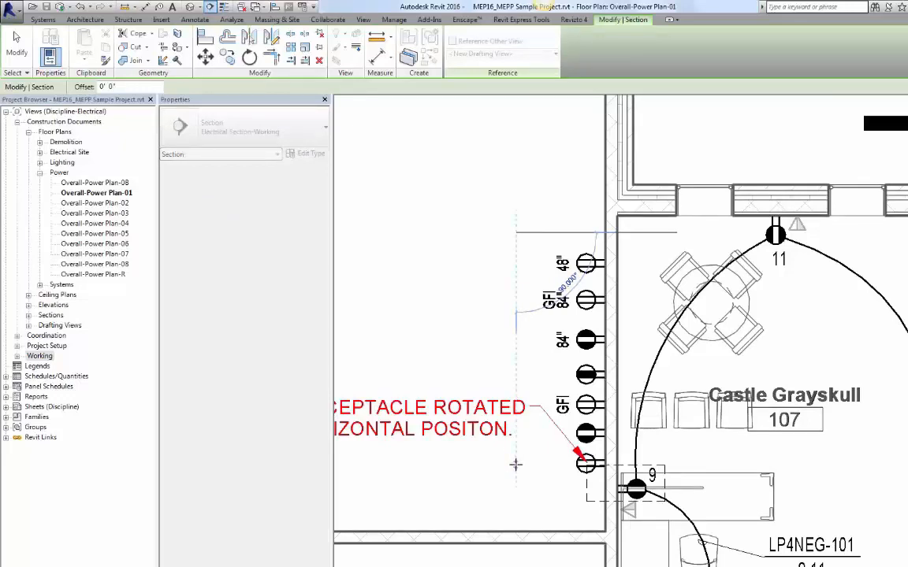
pyautogui.press('Escape')
pyautogui.press('Escape')
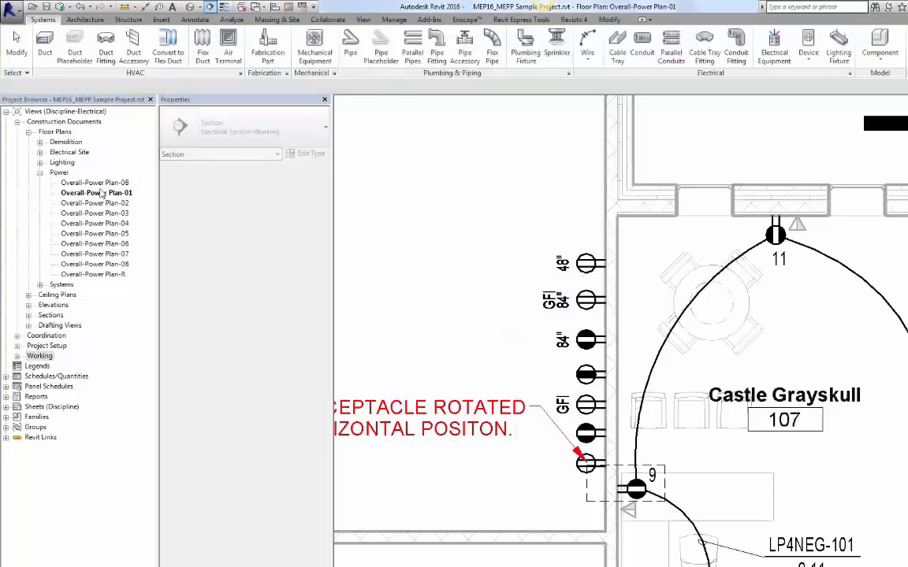
# Step: Expand the Working folder in the project browser and open the Power Working-01 floor plan
pyautogui.click(17, 357)
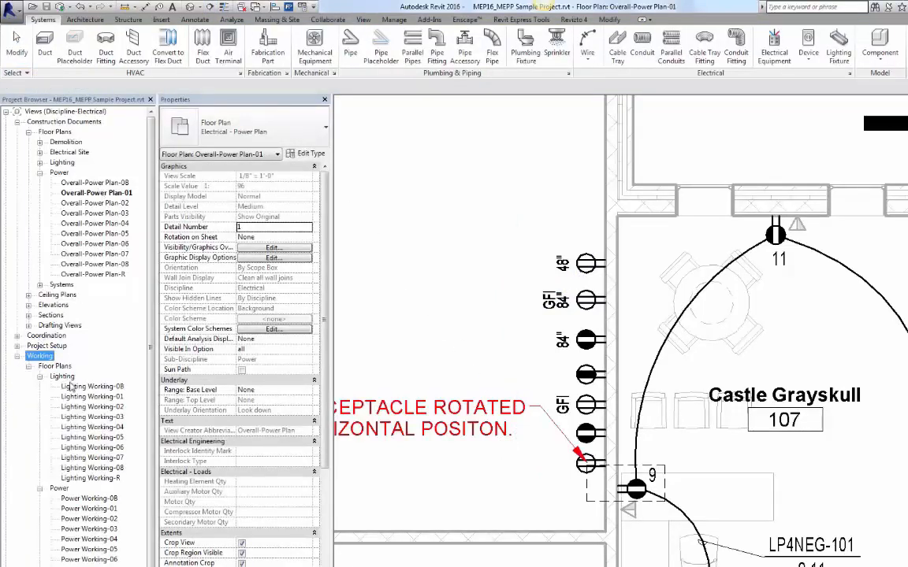
pyautogui.doubleClick(88, 509)
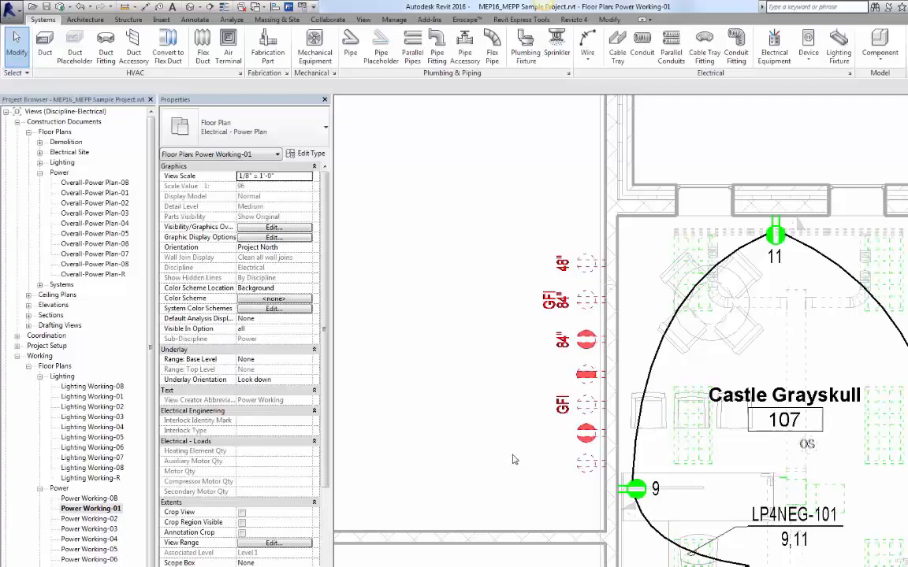
# Step: Draw an Electrical Section-Working section vertically beside the wall of receptacles
pyautogui.click(209, 6)
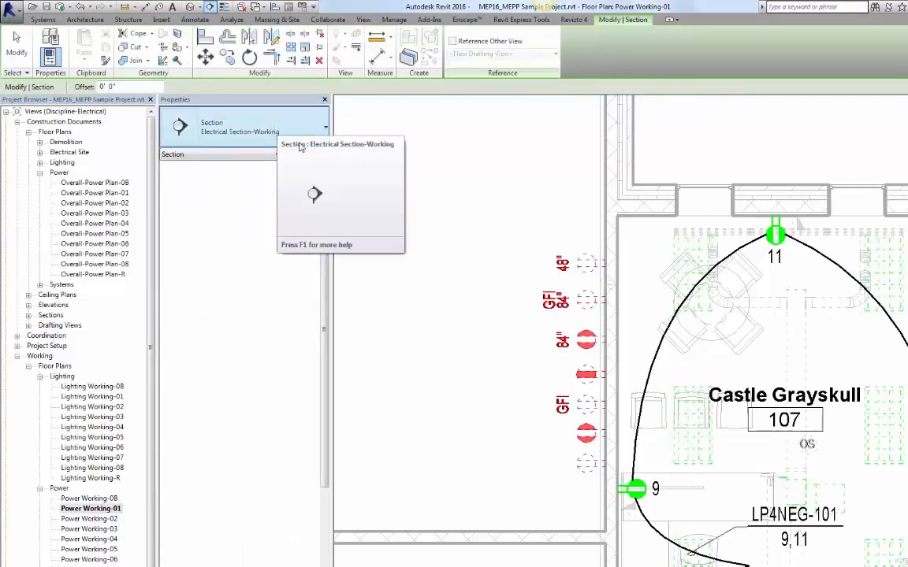
pyautogui.click(517, 213)
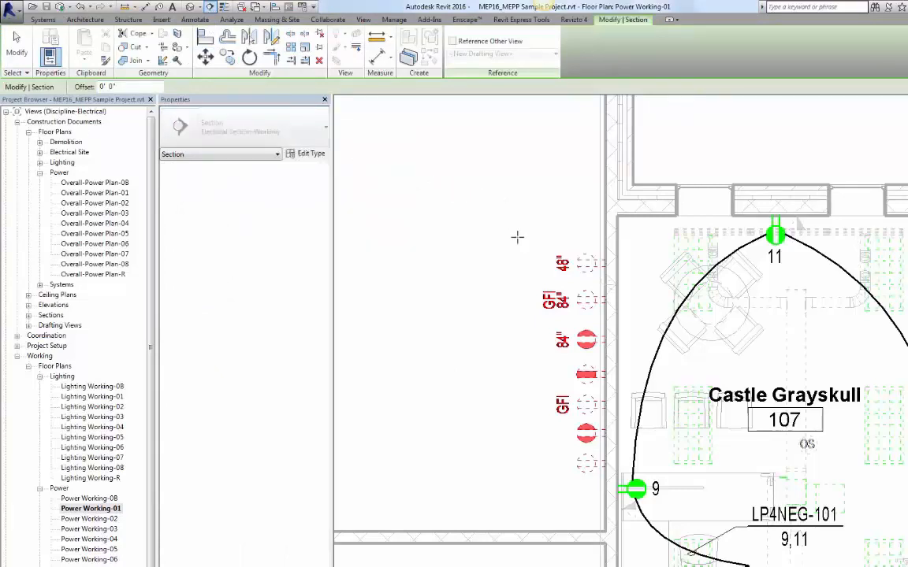
pyautogui.click(519, 513)
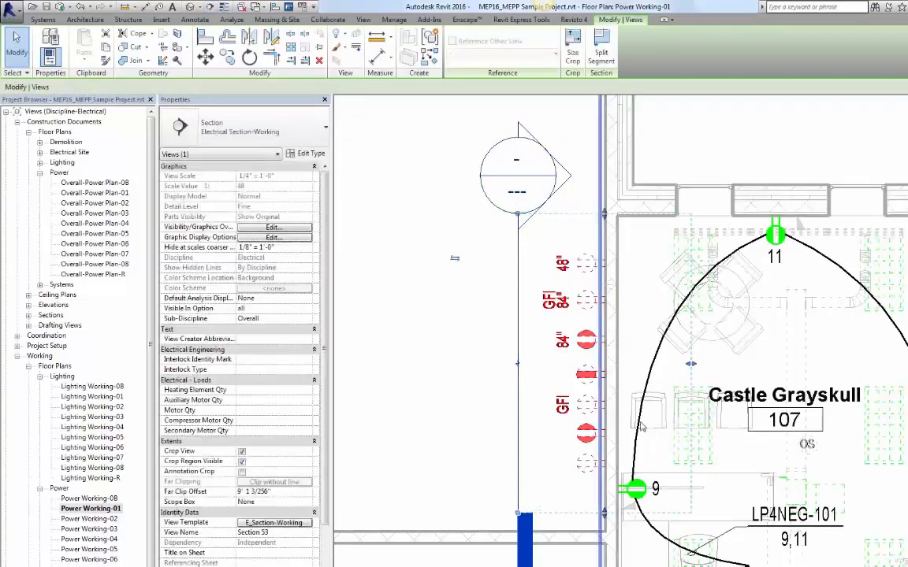
# Step: Pull the section's far clip boundary back to just behind the wall of receptacles
pyautogui.moveTo(691, 369); pyautogui.dragTo(614, 382)
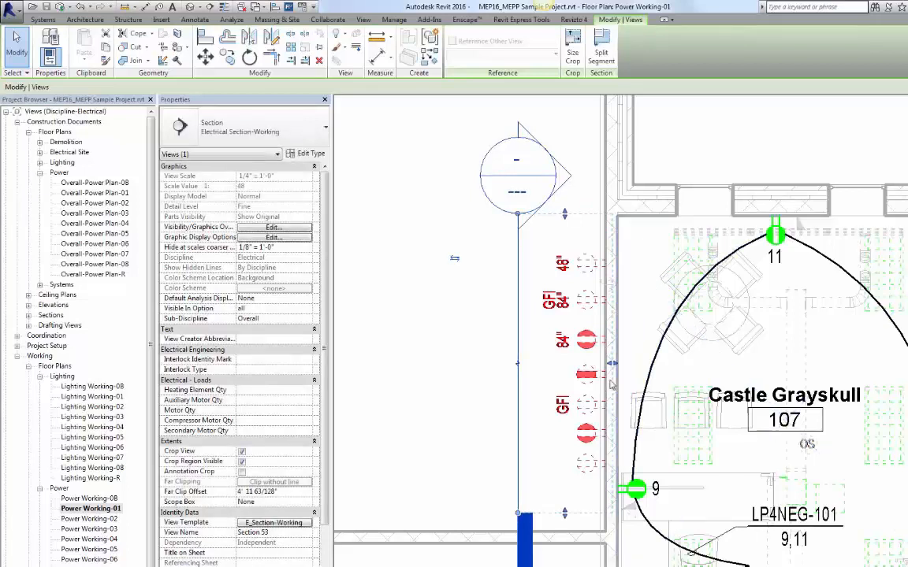
pyautogui.click(412, 359)
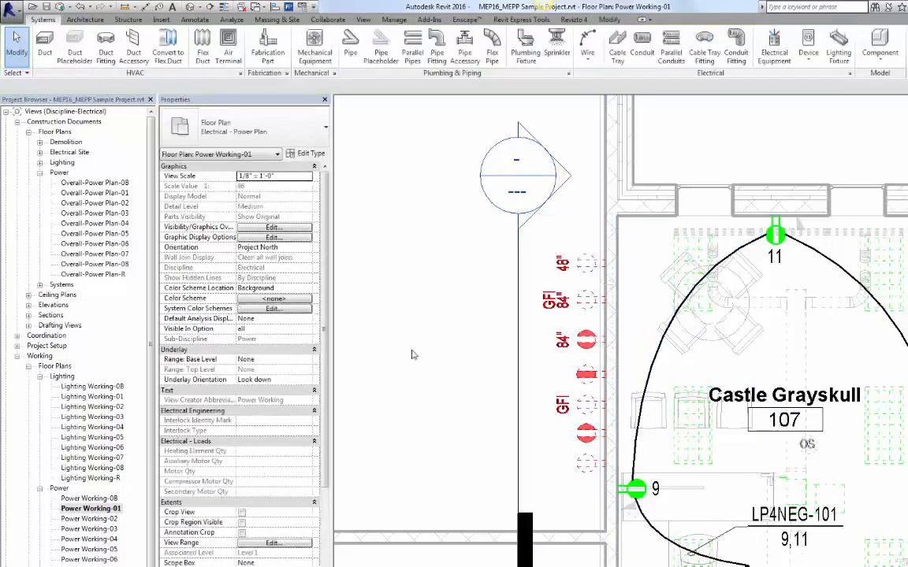
# Step: Open the section view and clear the Vertical option on the Standard duplex wall receptacle
pyautogui.doubleClick(549, 206)
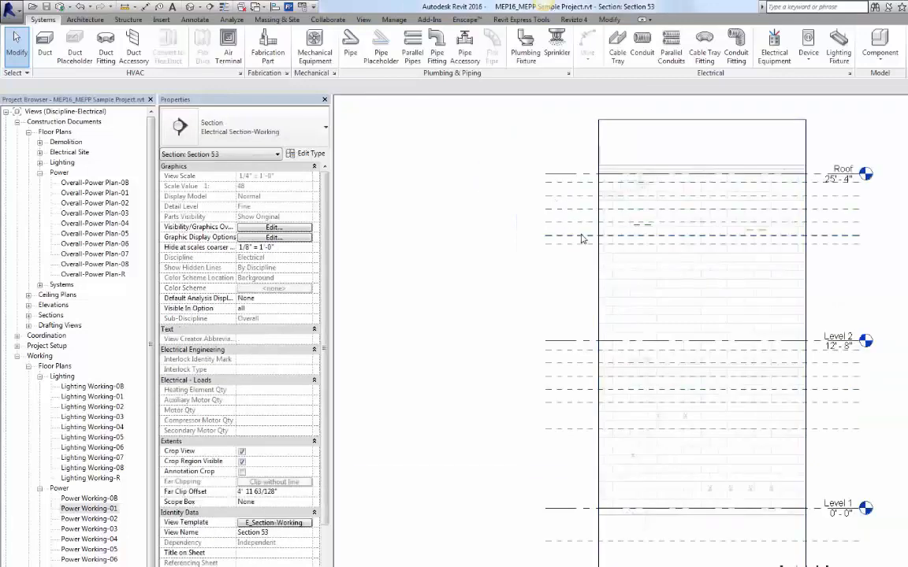
pyautogui.scroll(3, 709, 526)
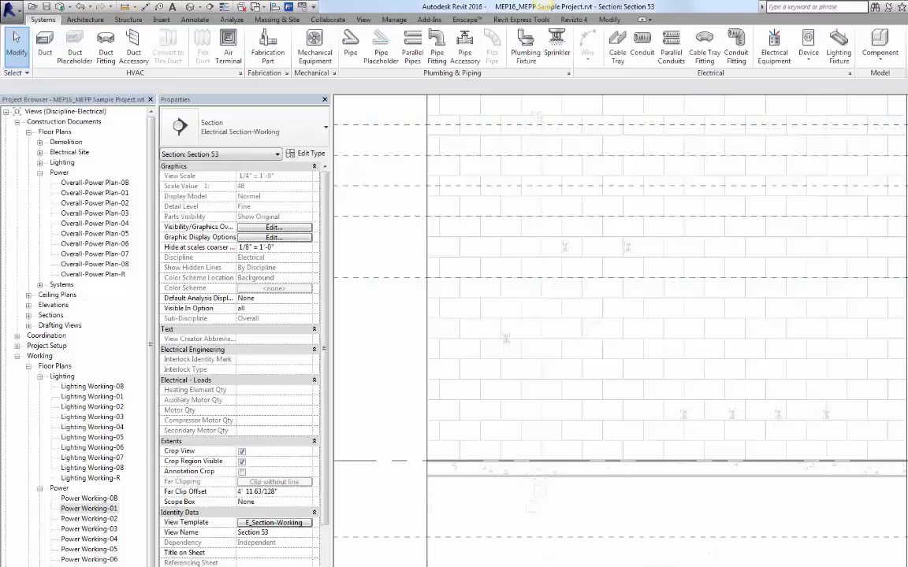
pyautogui.click(801, 411)
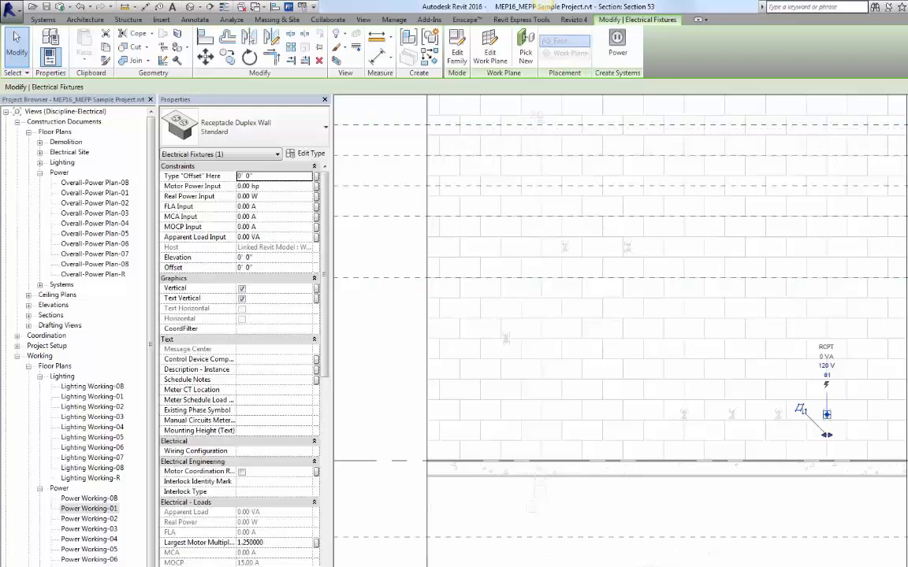
pyautogui.click(242, 290)
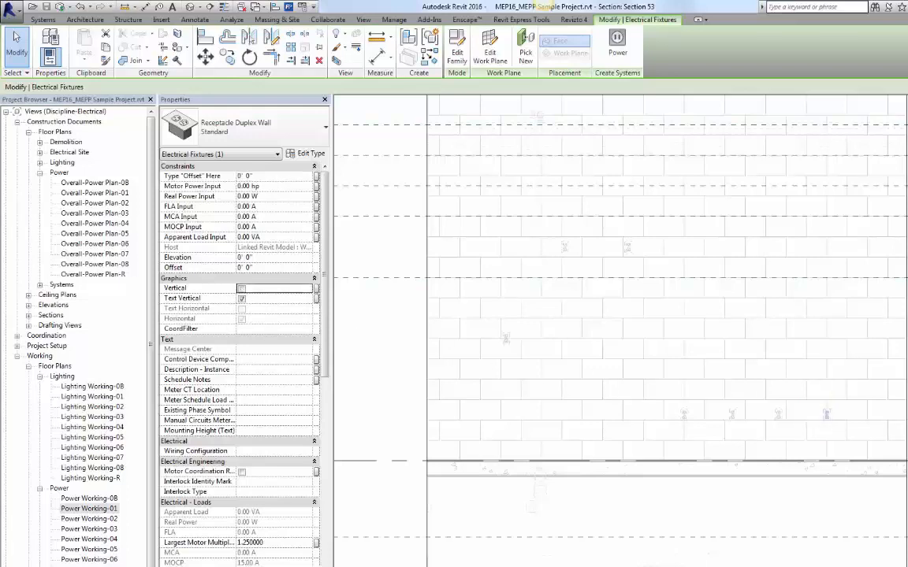
pyautogui.click(860, 443)
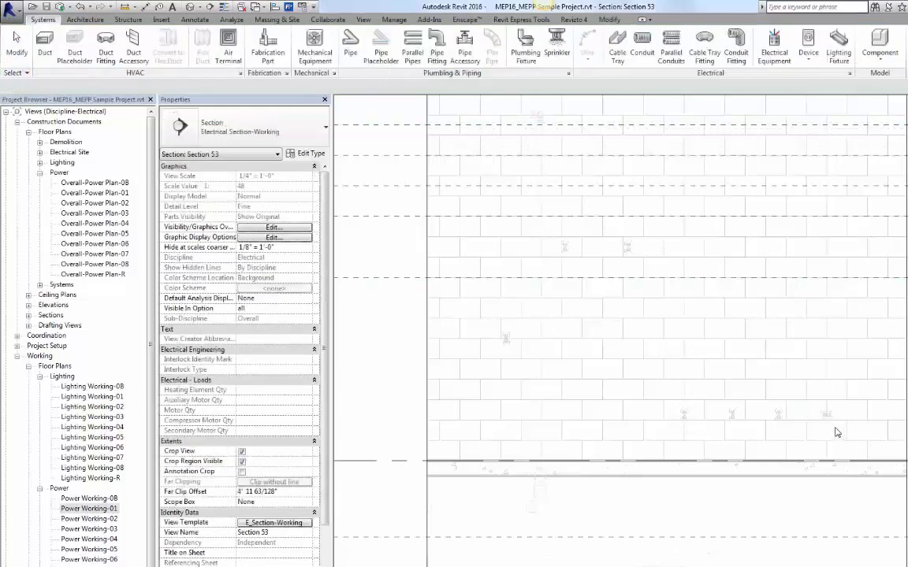
# Step: Set the Standard duplex receptacle's Real Power Input to 162 W in the floor plan
pyautogui.scroll(2, 836, 427)
pyautogui.scroll(3, 824, 431)
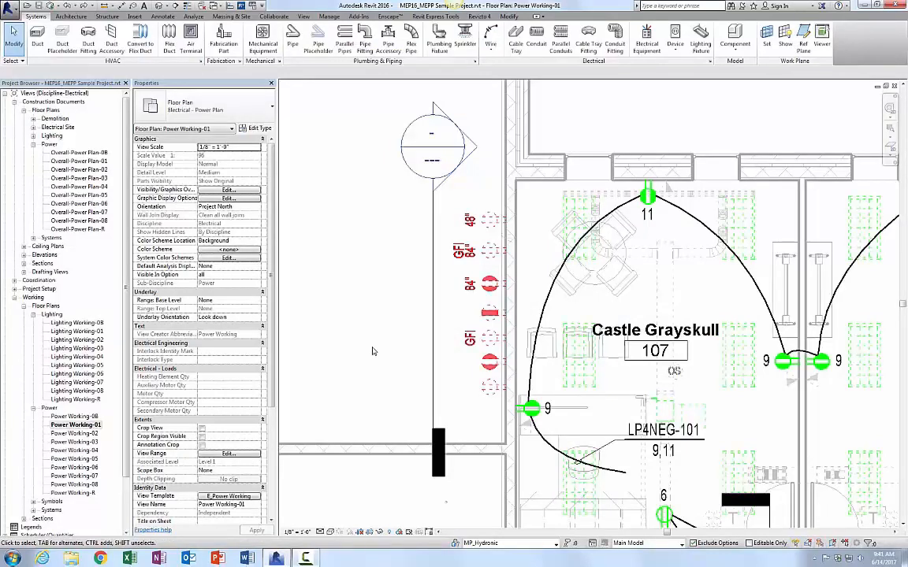
pyautogui.click(484, 392)
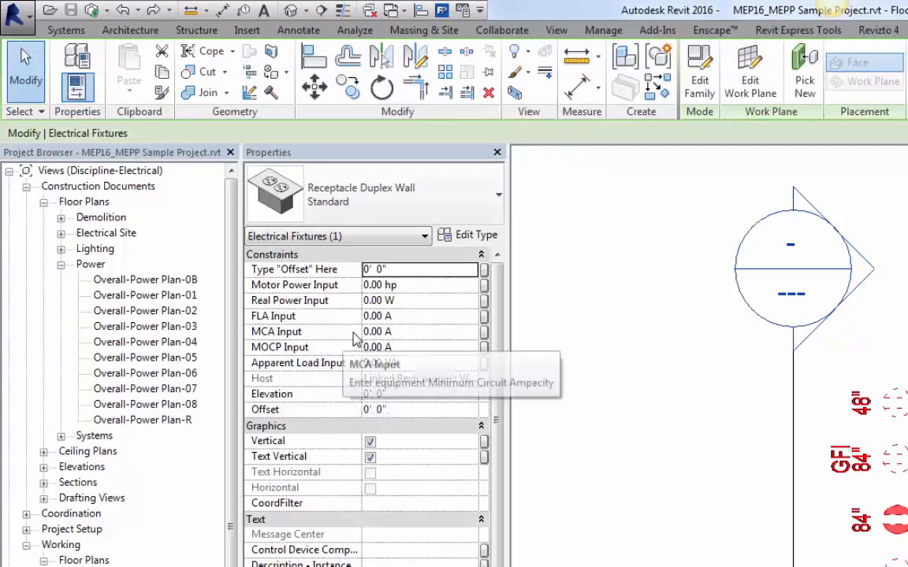
pyautogui.click(415, 305)
pyautogui.write('162')
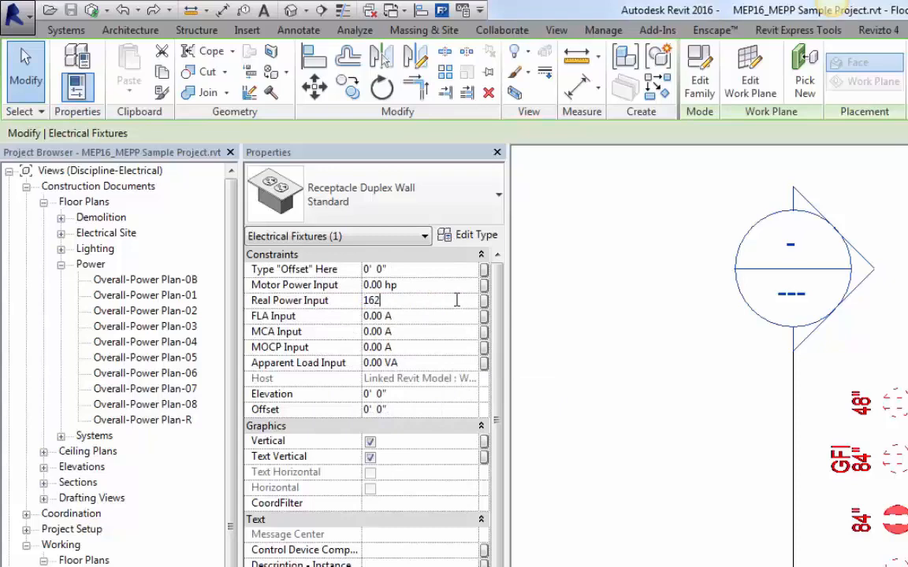
pyautogui.press('Return')
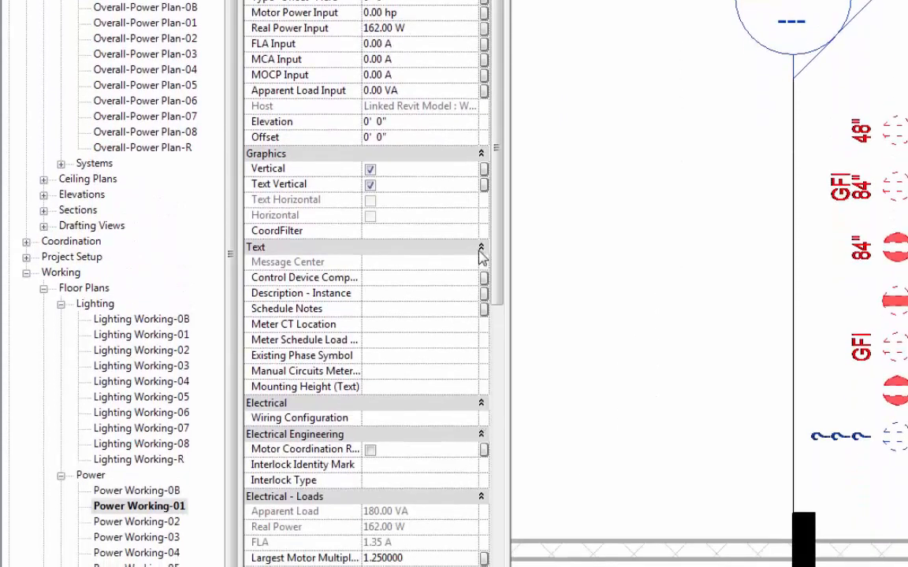
# Step: Collapse the Graphics, Text and Electrical property groups of the receptacle
pyautogui.click(481, 154)
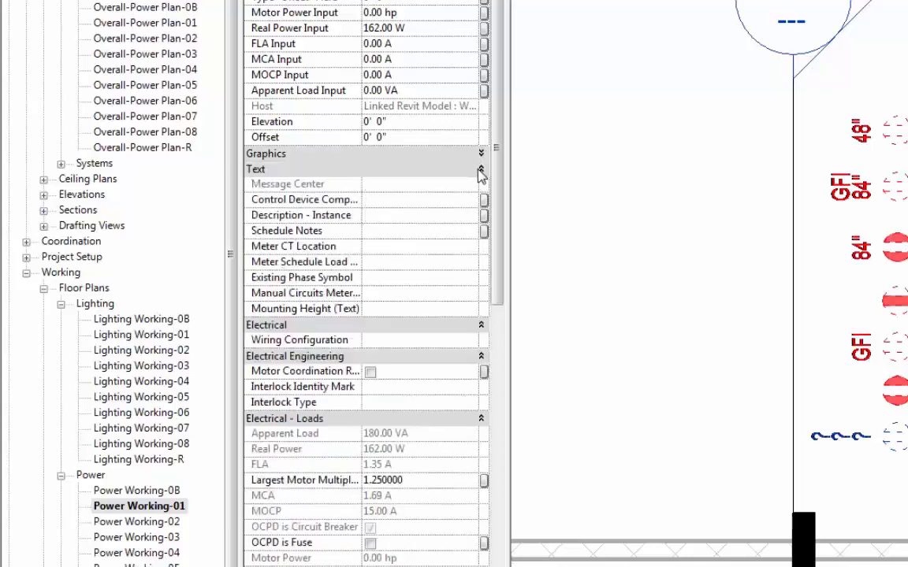
pyautogui.click(481, 170)
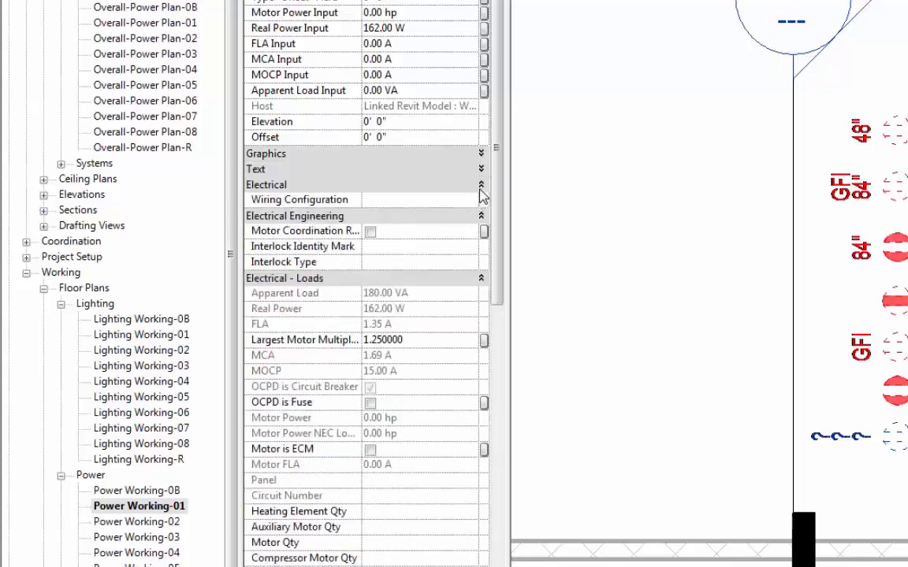
pyautogui.click(481, 184)
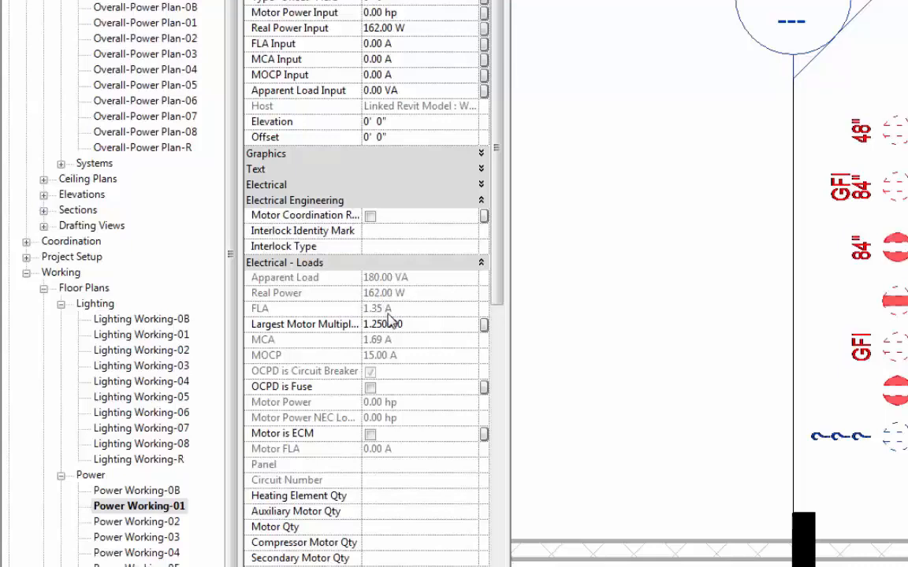
# Step: Reset the receptacle's Real Power Input to 0 W
pyautogui.click(407, 30)
pyautogui.write('0')
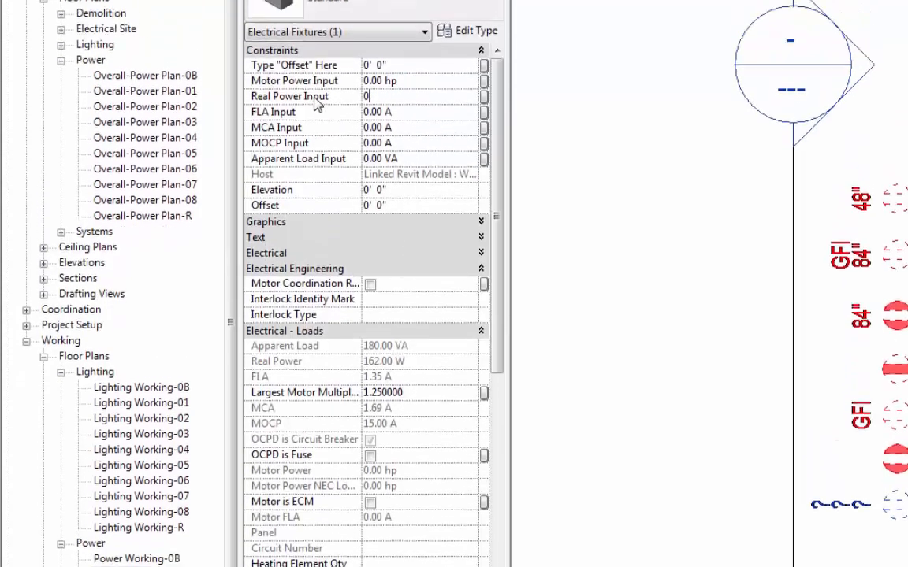
pyautogui.click(449, 142)
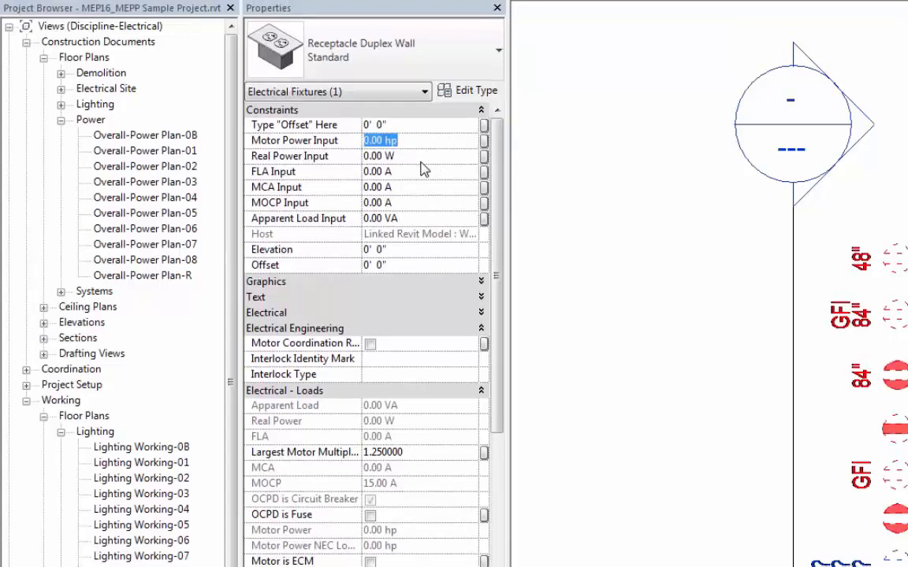
# Step: Set the receptacle's Apparent Load Input to 180 VA
pyautogui.click(418, 219)
pyautogui.write('180')
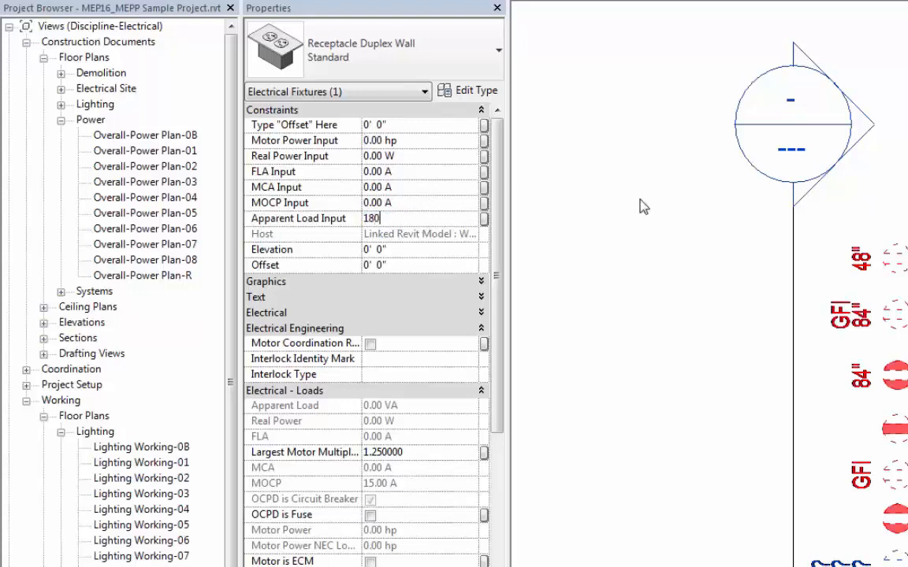
pyautogui.press('Return')
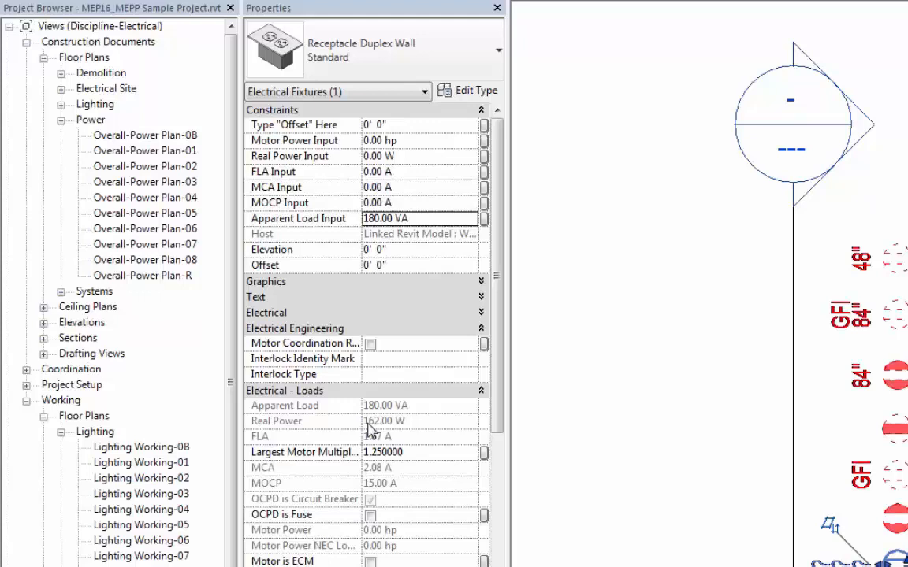
pyautogui.click(435, 203)
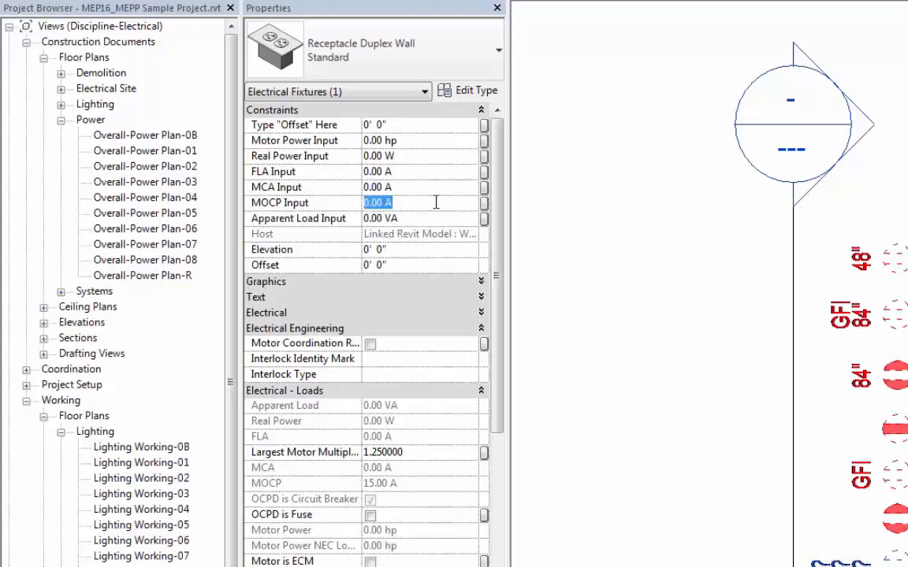
# Step: Set the receptacle's FLA Input to 1.5 A
pyautogui.click(410, 171)
pyautogui.write('1.5')
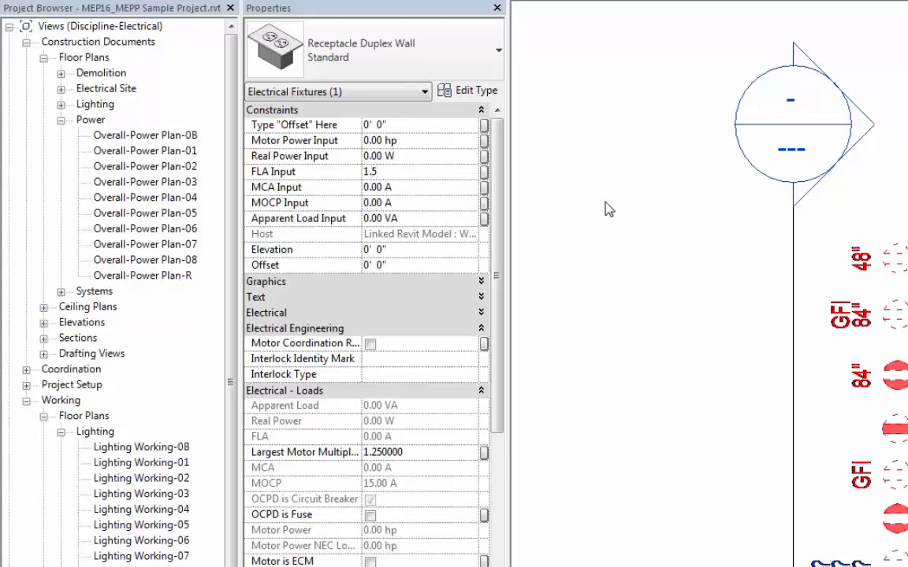
pyautogui.press('Return')
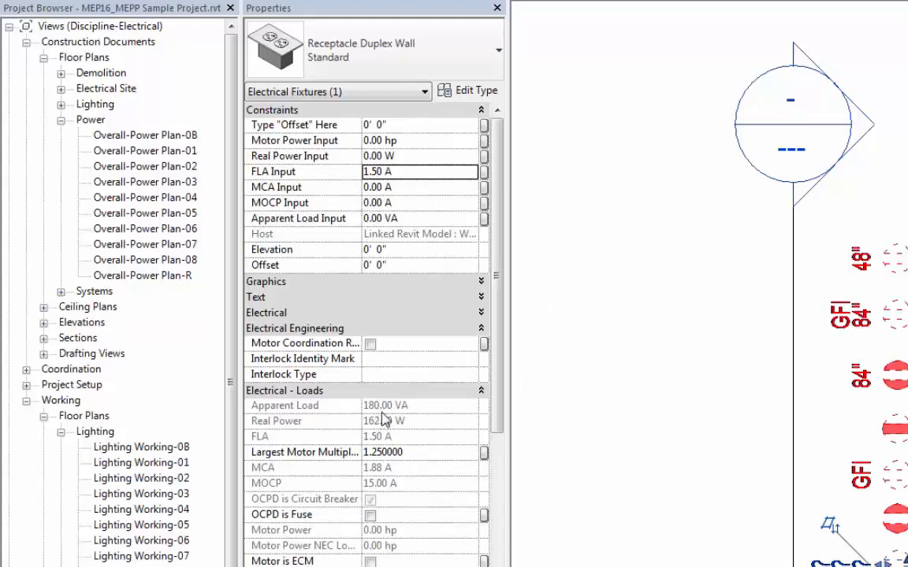
# Step: Reset the FLA Input to 0 A and enter =1/3 as the receptacle's Motor Power Input
pyautogui.click(434, 174)
pyautogui.write('0')
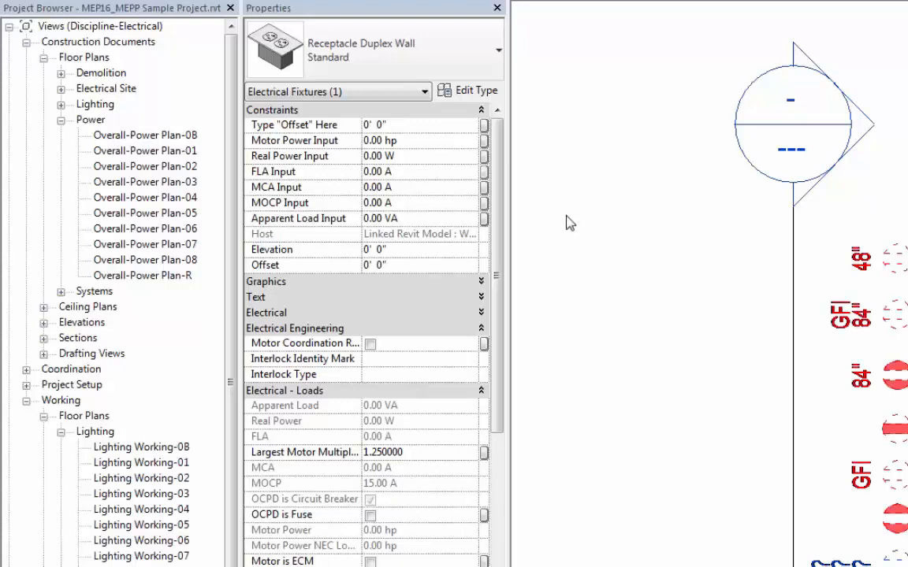
pyautogui.click(413, 148)
pyautogui.write('=1/3')
pyautogui.press('Return')
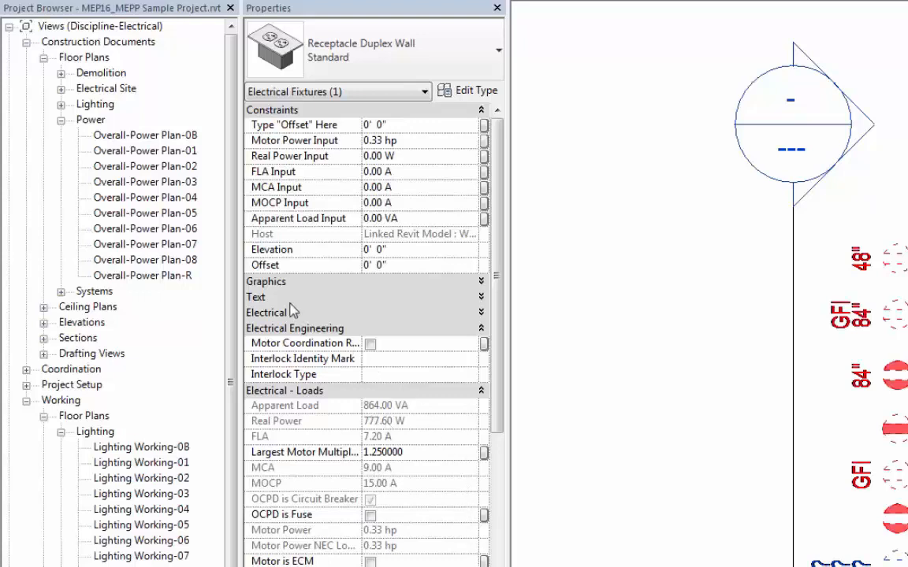
pyautogui.click(267, 298)
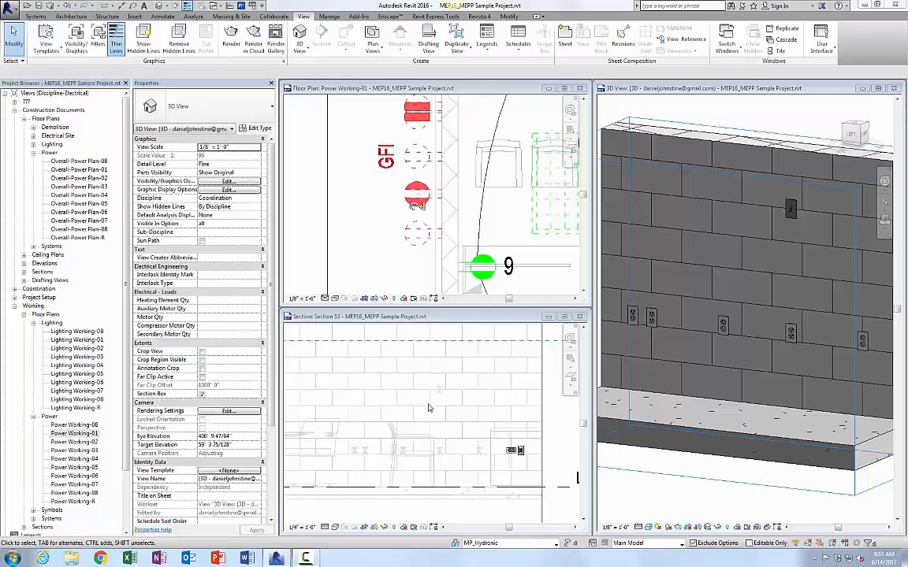
# Step: Select the IG duplex receptacle in the section view and set its Offset to 2'
pyautogui.click(399, 406)
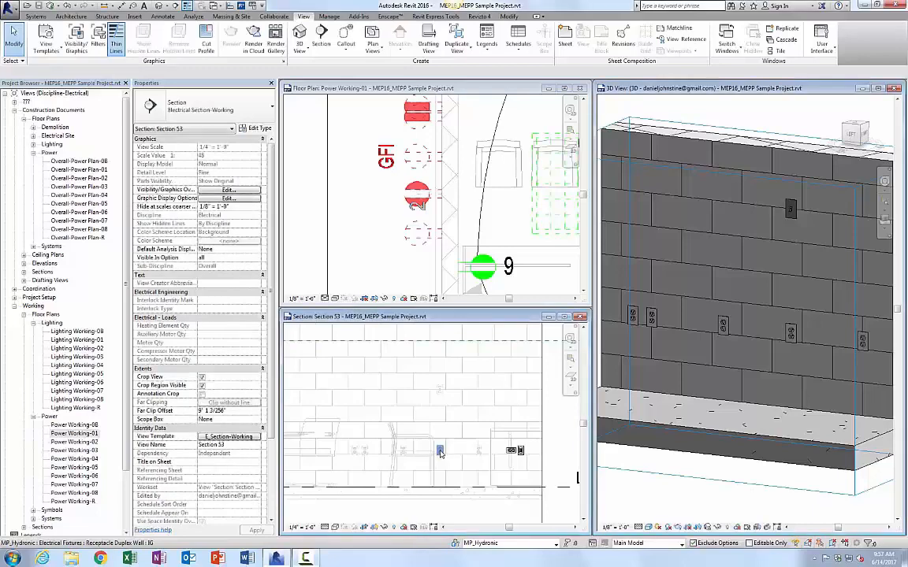
pyautogui.click(417, 391)
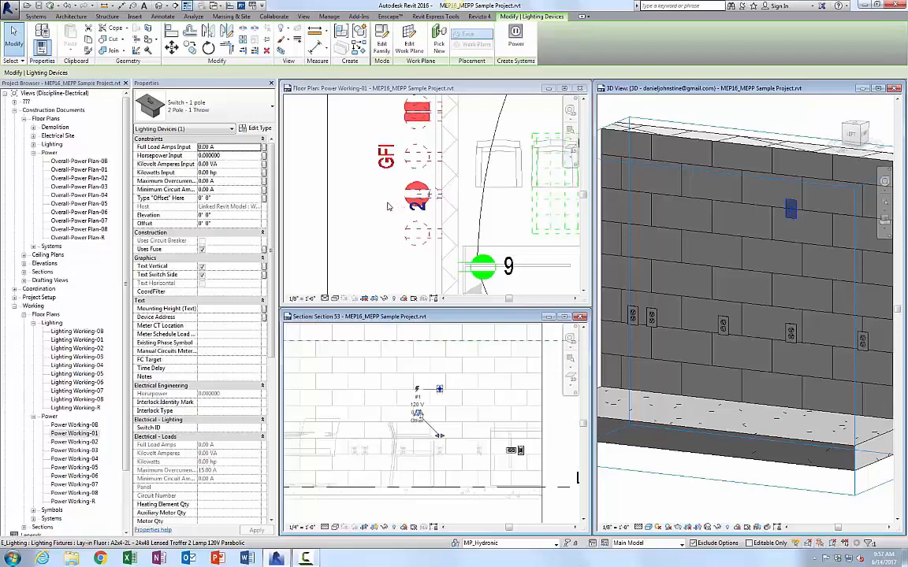
pyautogui.click(450, 458)
pyautogui.click(441, 451)
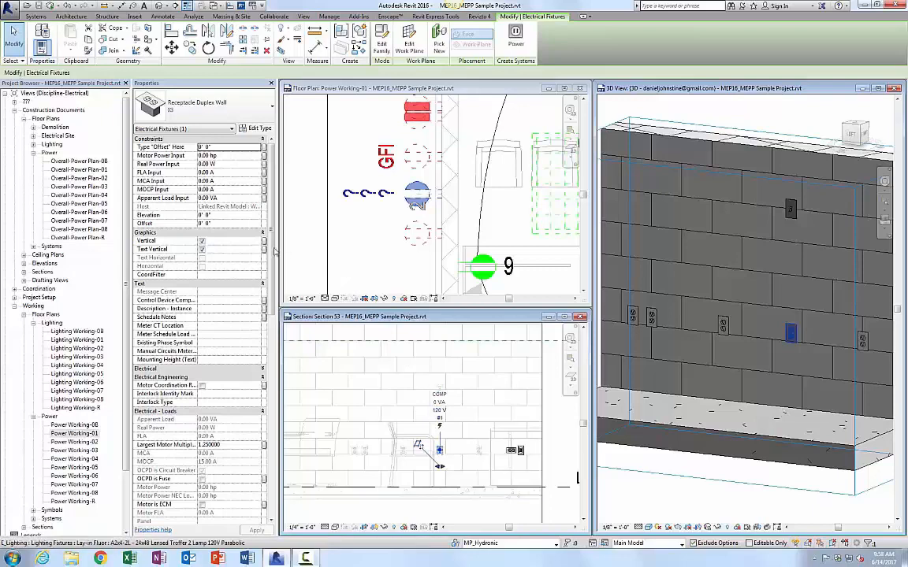
pyautogui.click(222, 224)
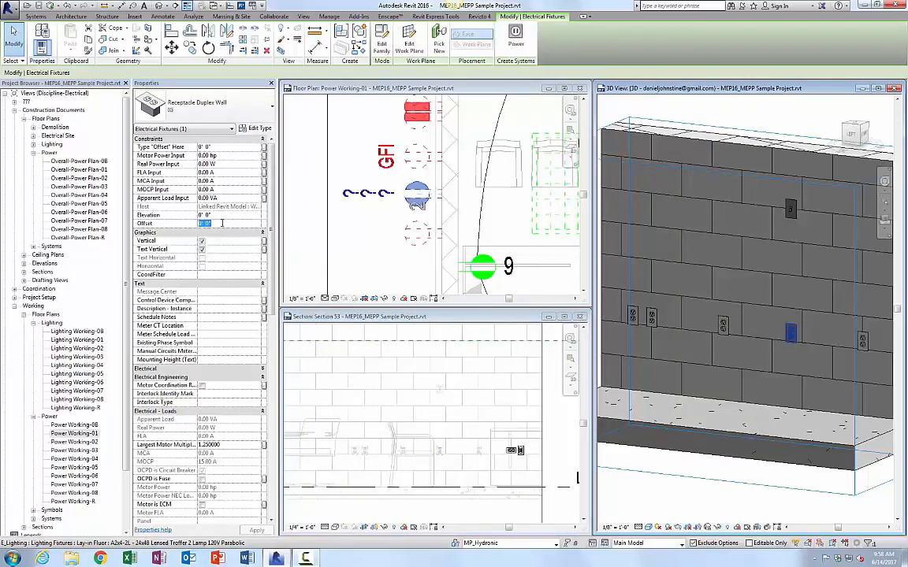
pyautogui.write("2'")
pyautogui.press('Return')
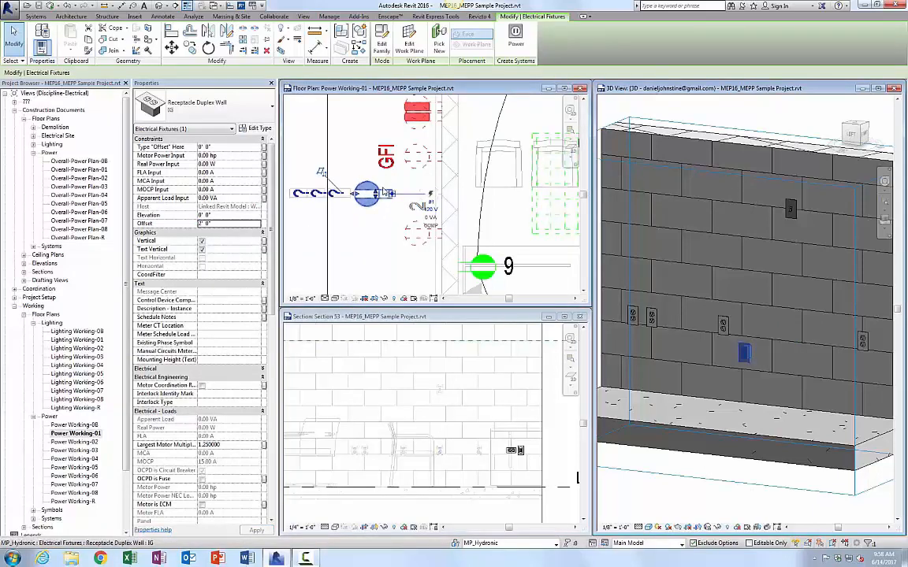
pyautogui.click(387, 234)
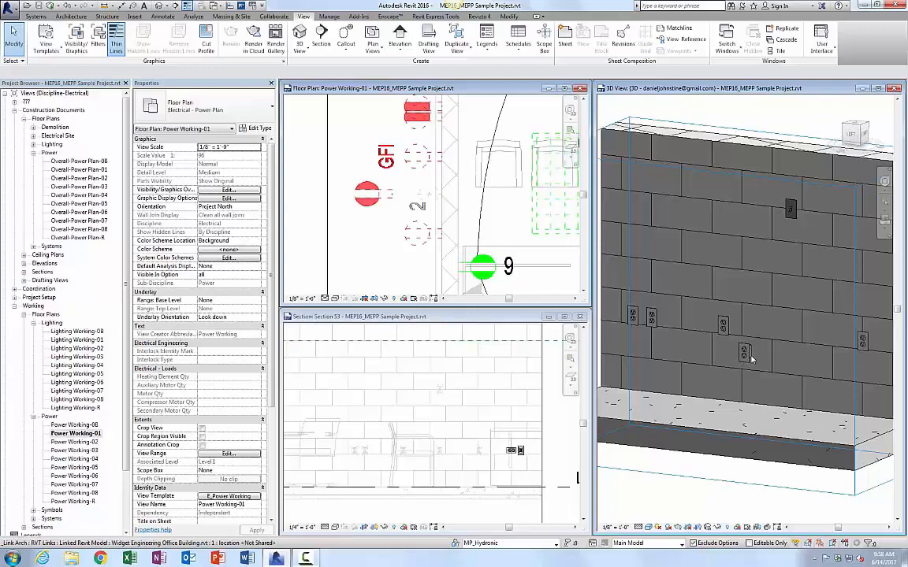
# Step: Set the IG receptacle's Type "Offset" Here value to 2' from the floor plan
pyautogui.click(365, 209)
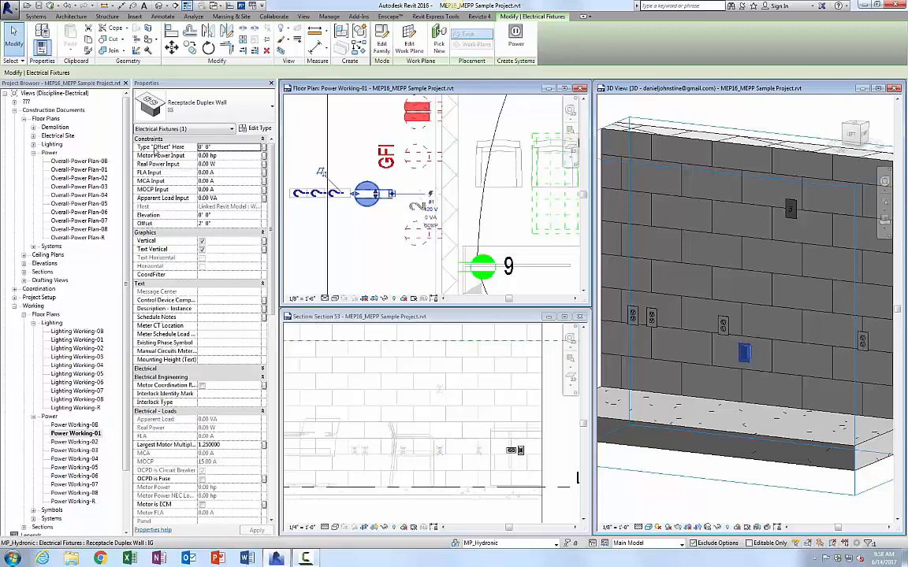
pyautogui.click(224, 148)
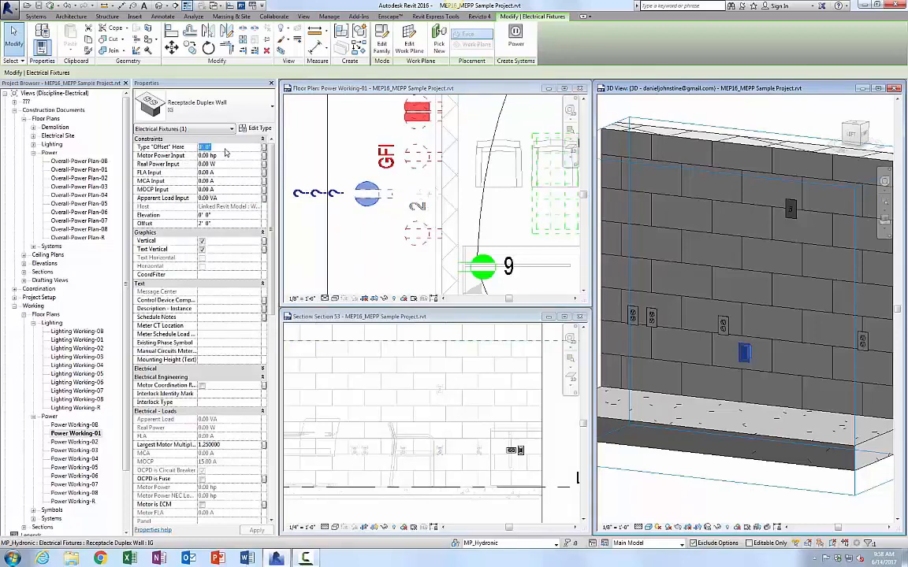
pyautogui.write("2'")
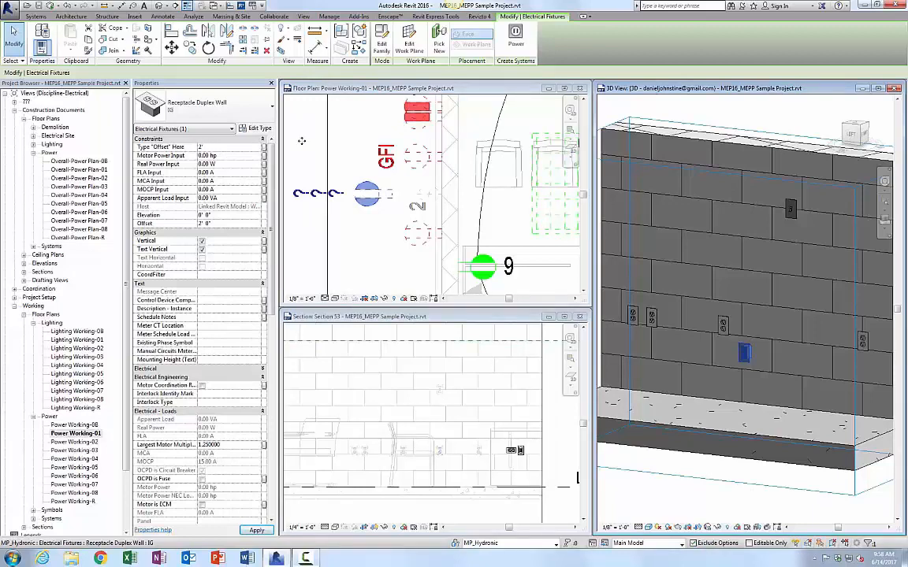
pyautogui.click(302, 141)
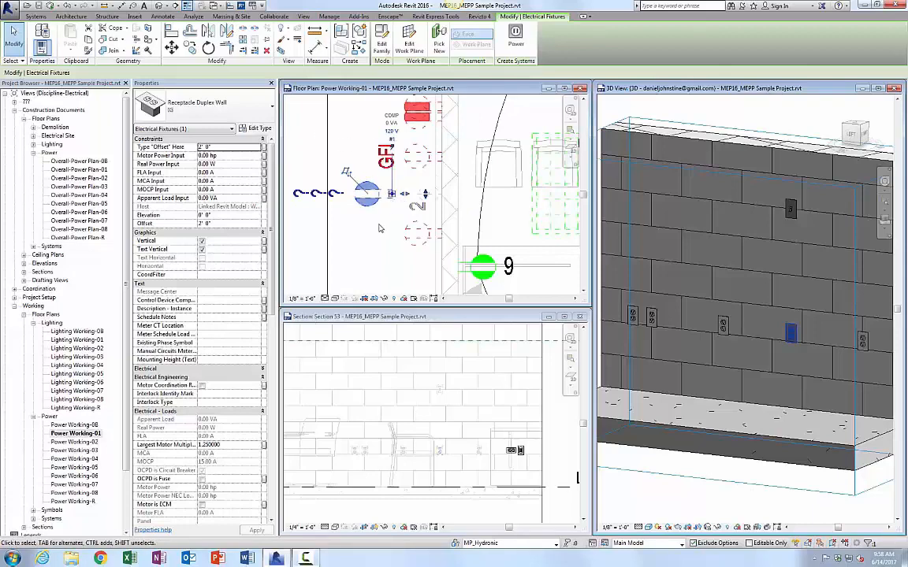
pyautogui.click(344, 206)
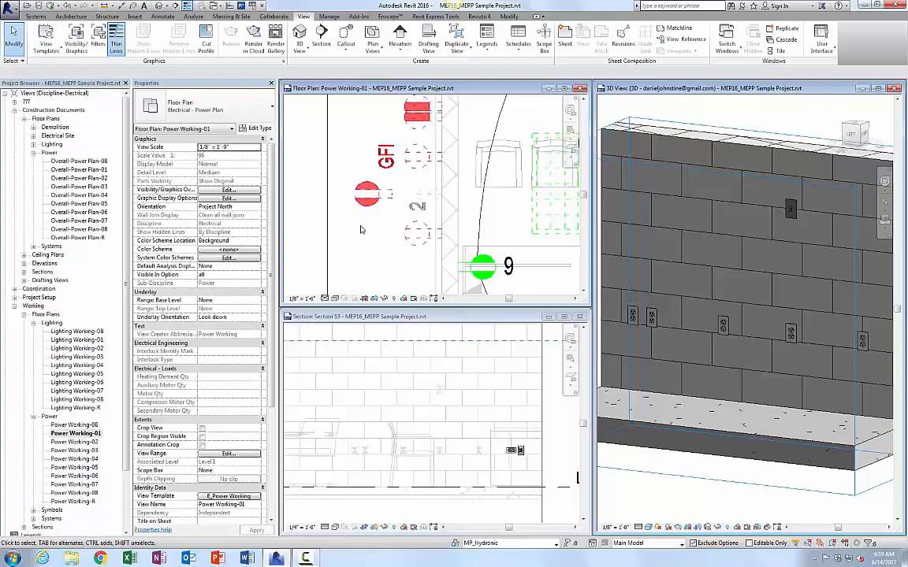
# Step: Select the emergency duplex receptacle in the floor plan and set its Offset Along the Wall to 9'
pyautogui.moveTo(337, 132); pyautogui.dragTo(341, 210, button='middle')
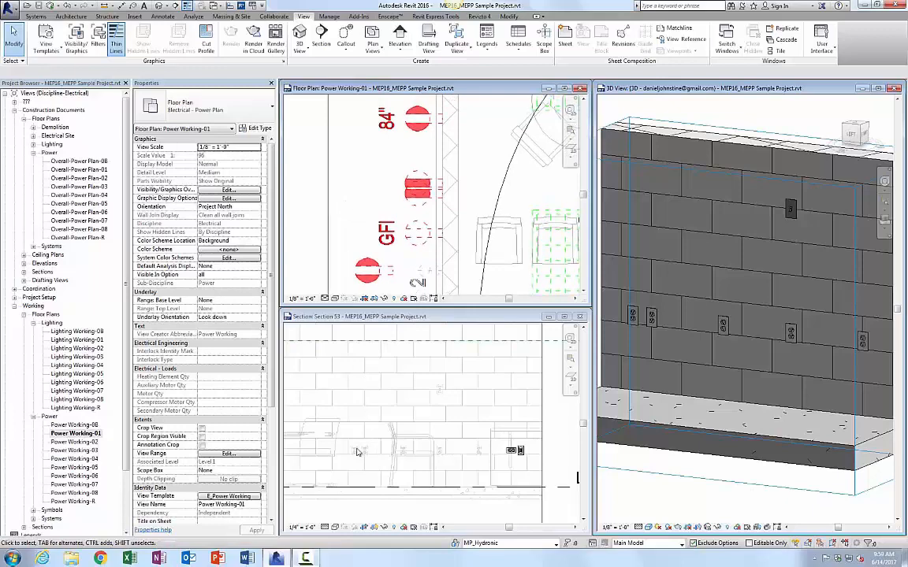
pyautogui.click(326, 405)
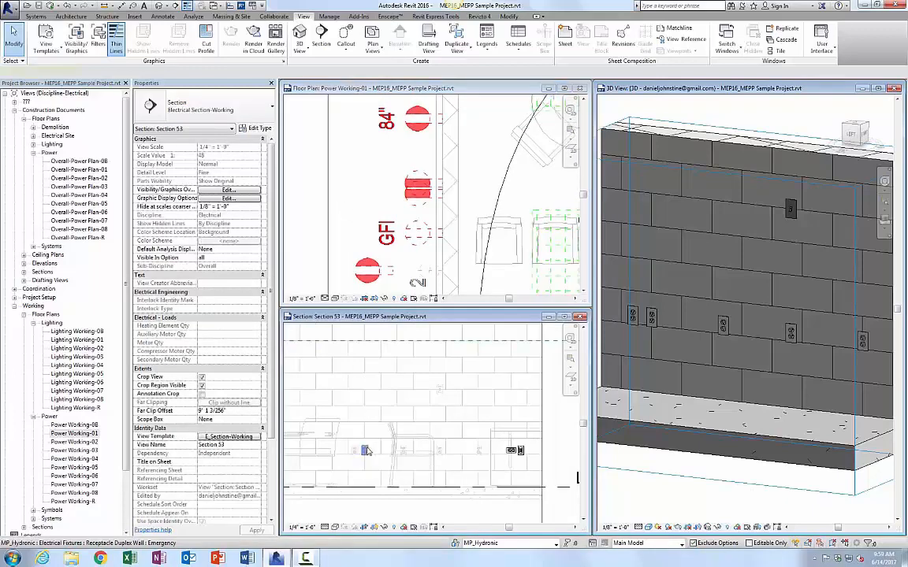
pyautogui.click(356, 451)
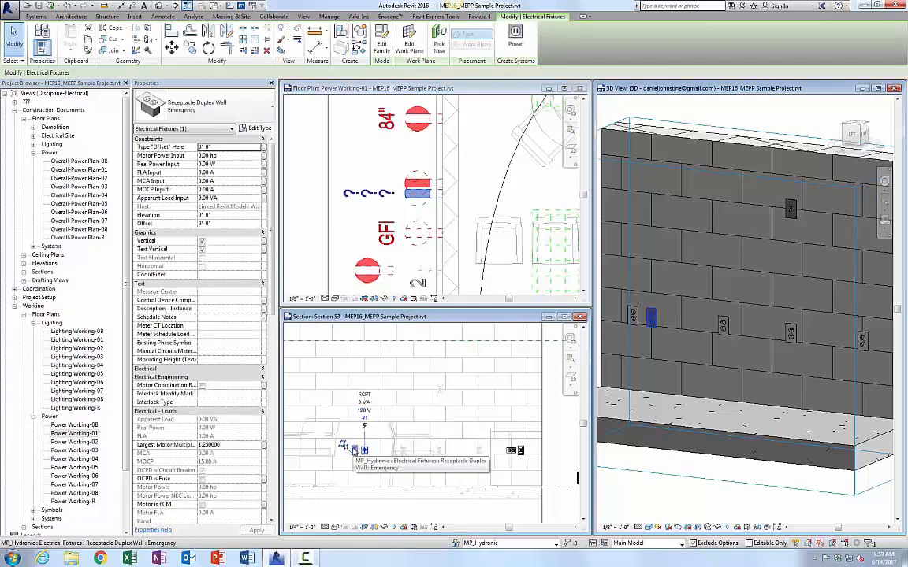
pyautogui.click(319, 405)
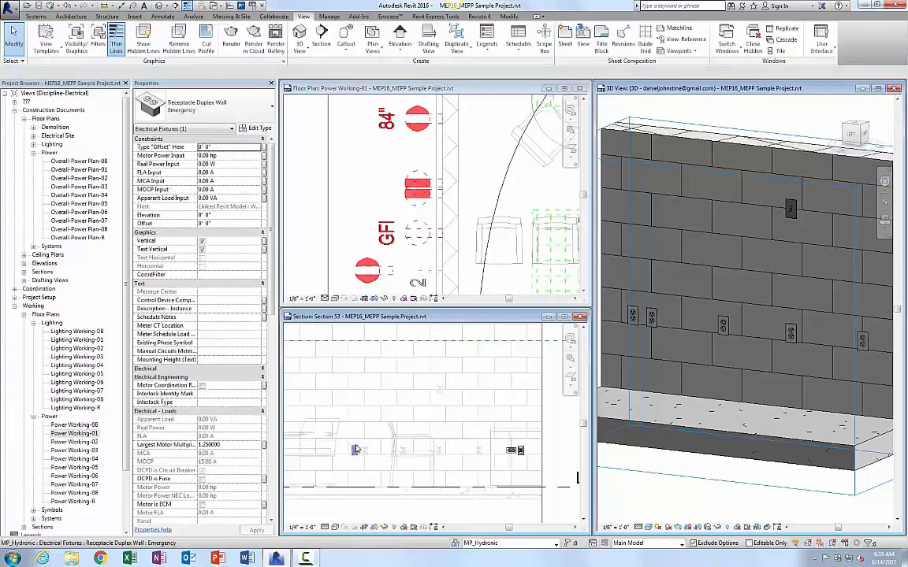
pyautogui.click(415, 184)
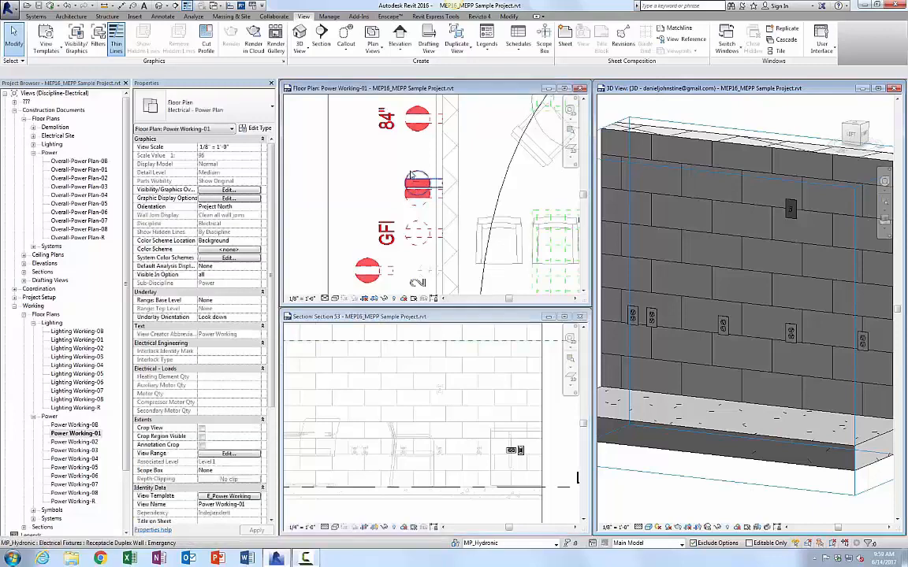
pyautogui.click(414, 181)
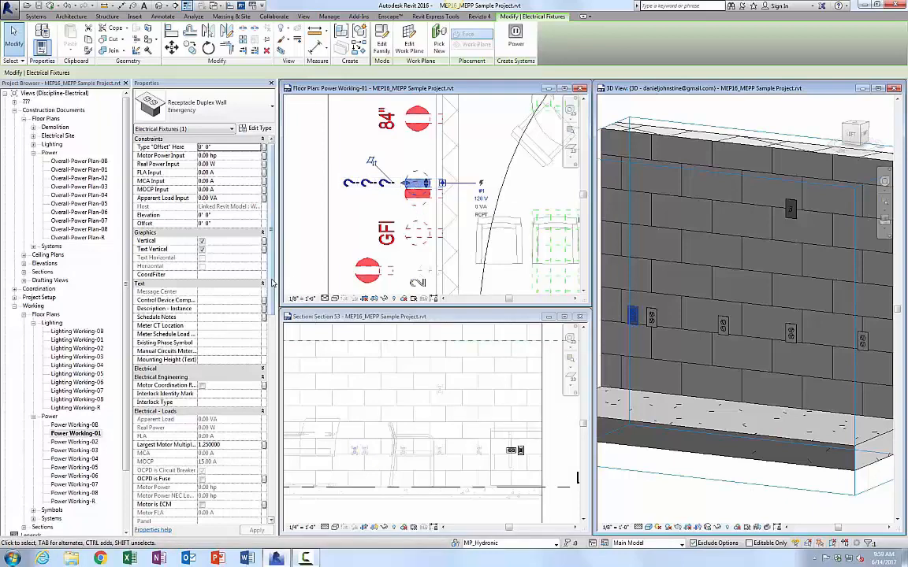
pyautogui.scroll(-15, 253, 489)
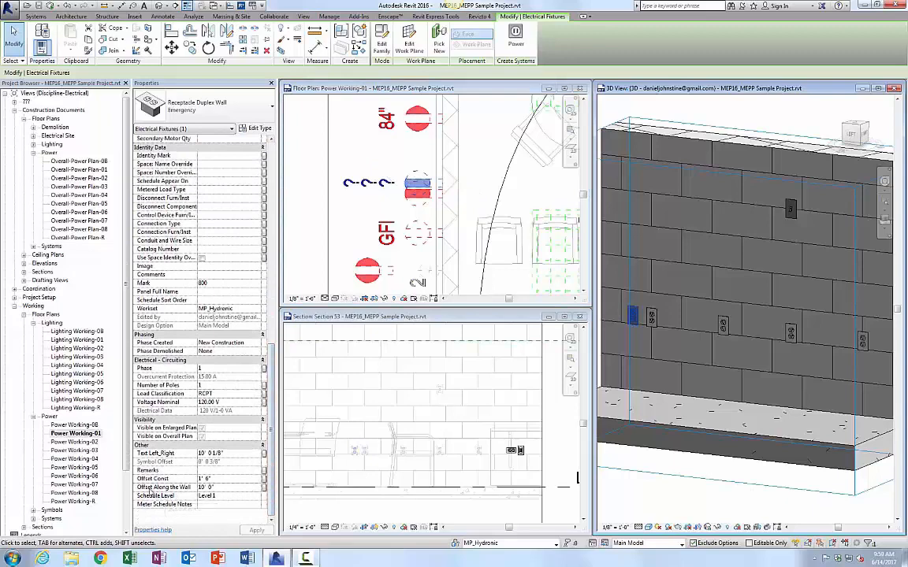
pyautogui.click(217, 486)
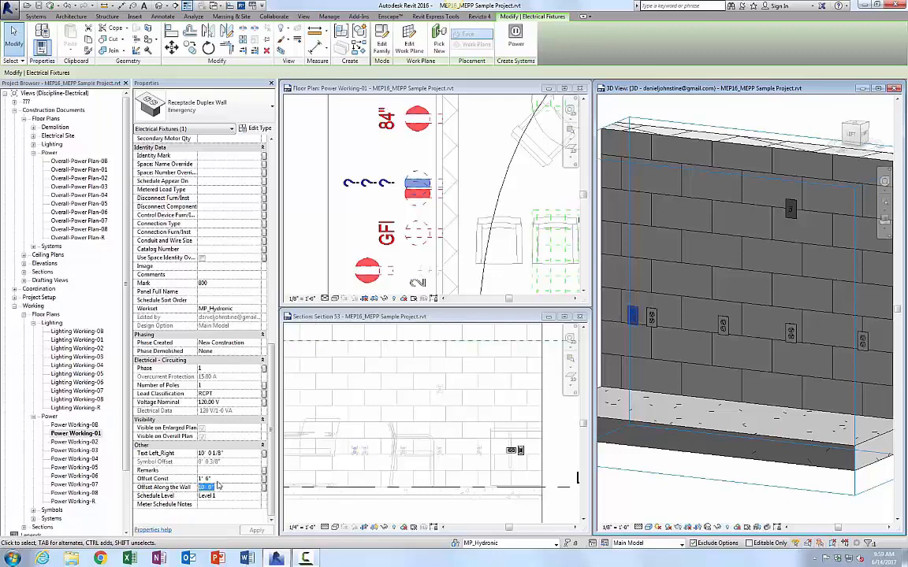
pyautogui.write('9')
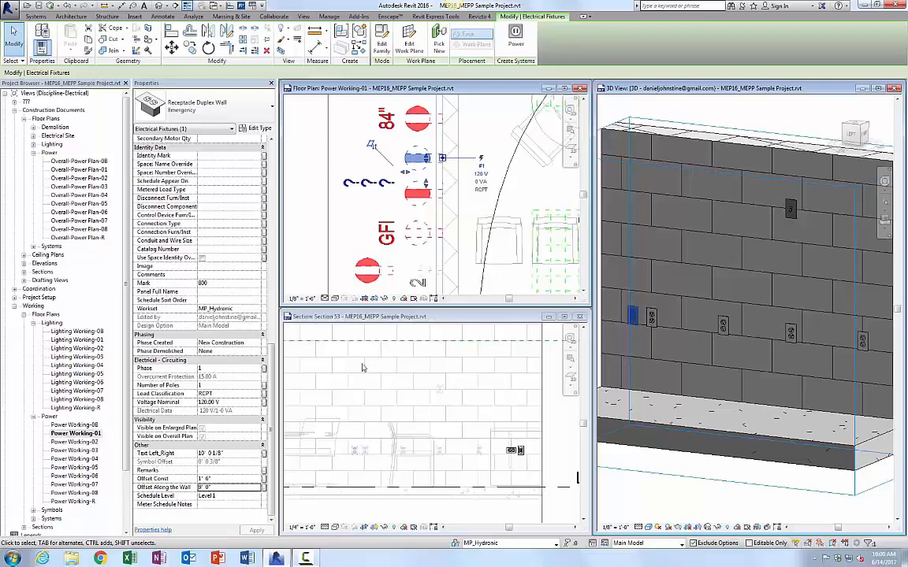
# Step: Select the 84" GFI duplex receptacle and turn off its Text Vertical option
pyautogui.click(312, 174)
pyautogui.moveTo(364, 157); pyautogui.dragTo(367, 227, button='middle')
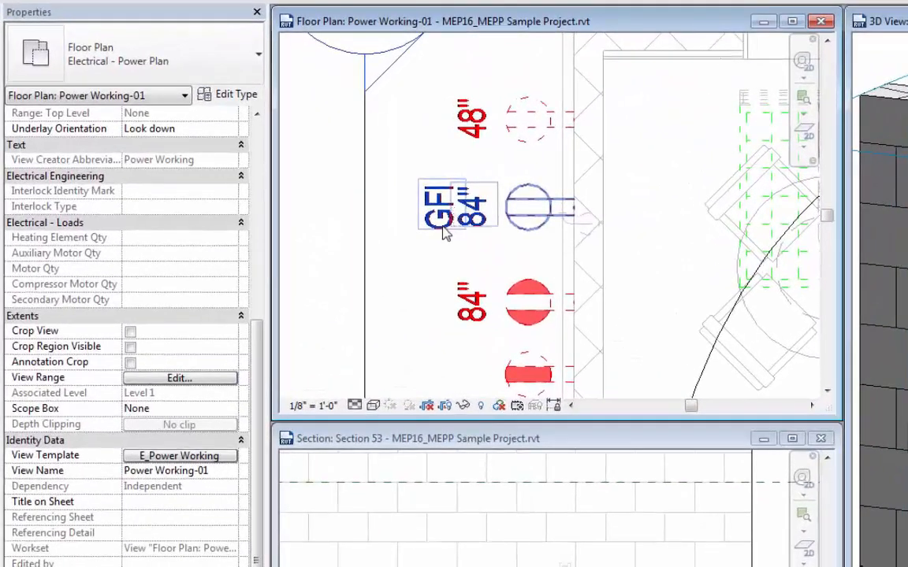
pyautogui.click(487, 228)
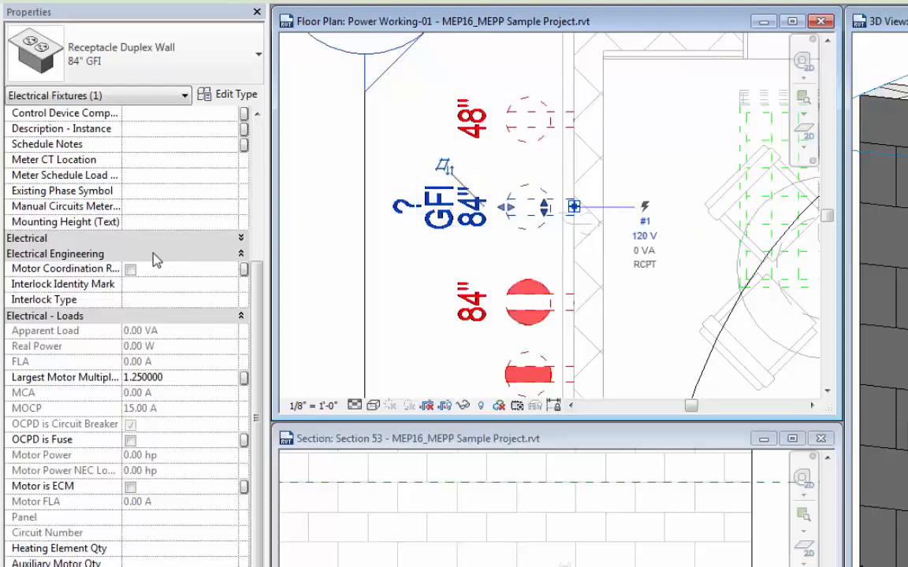
pyautogui.moveTo(256, 289); pyautogui.dragTo(253, 155)
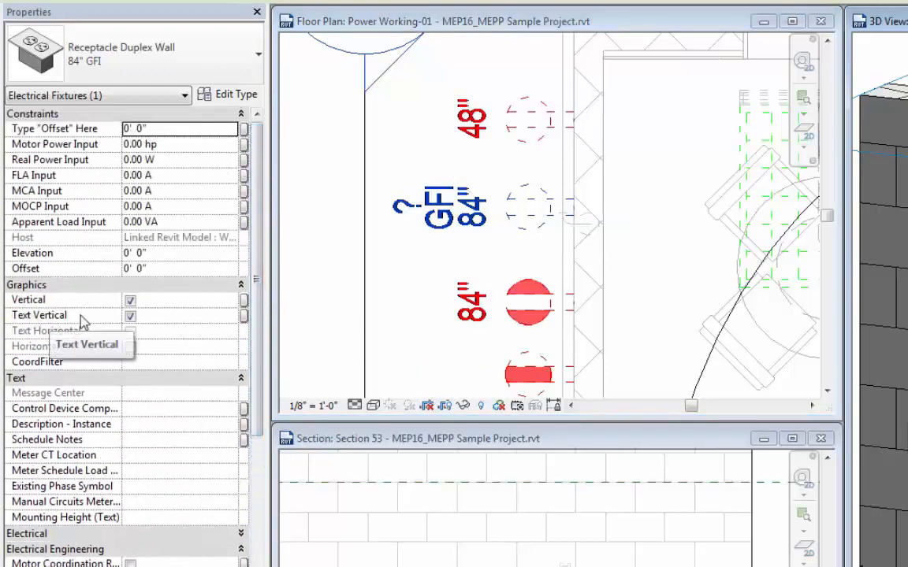
pyautogui.click(130, 317)
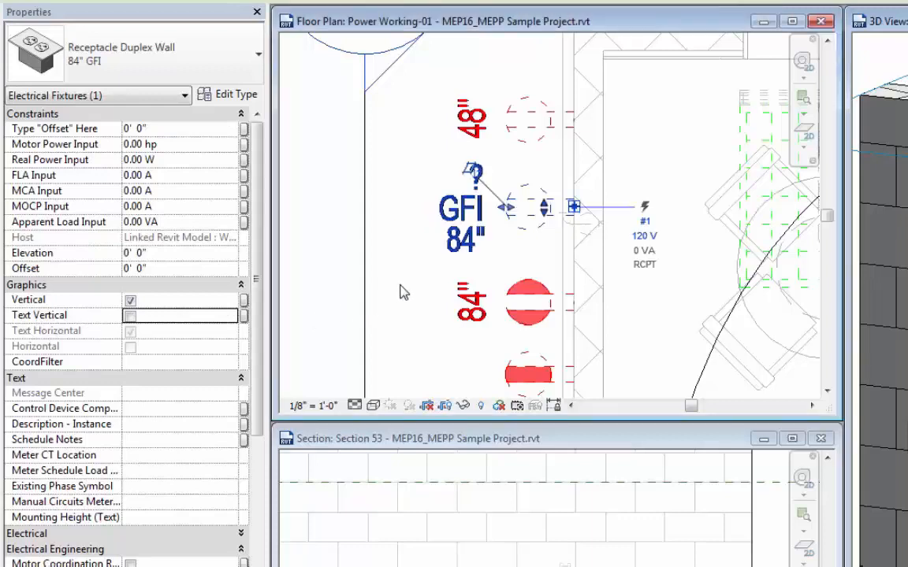
pyautogui.press('Escape')
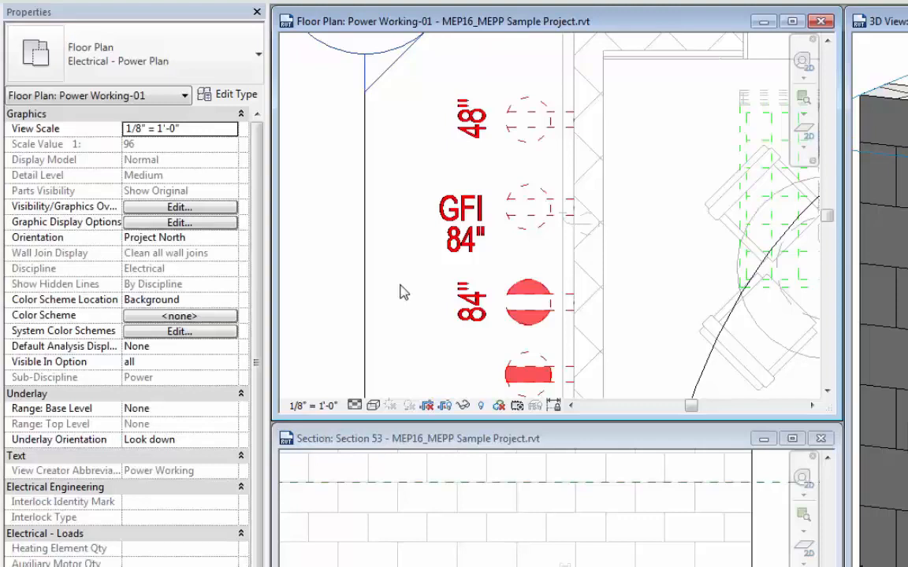
# Step: Reposition the GFI receptacle's tag text beside the receptacle using its grips
pyautogui.click(467, 254)
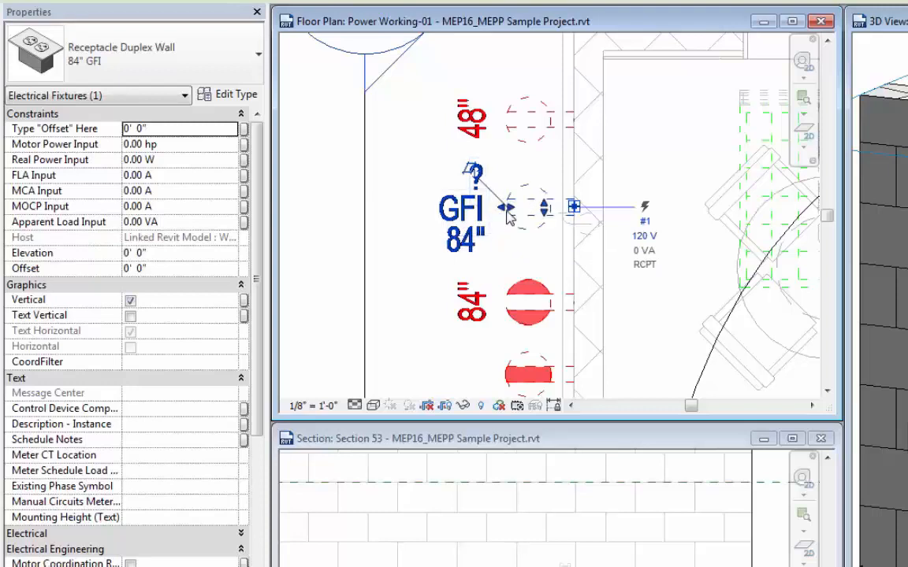
pyautogui.moveTo(508, 217); pyautogui.dragTo(499, 260)
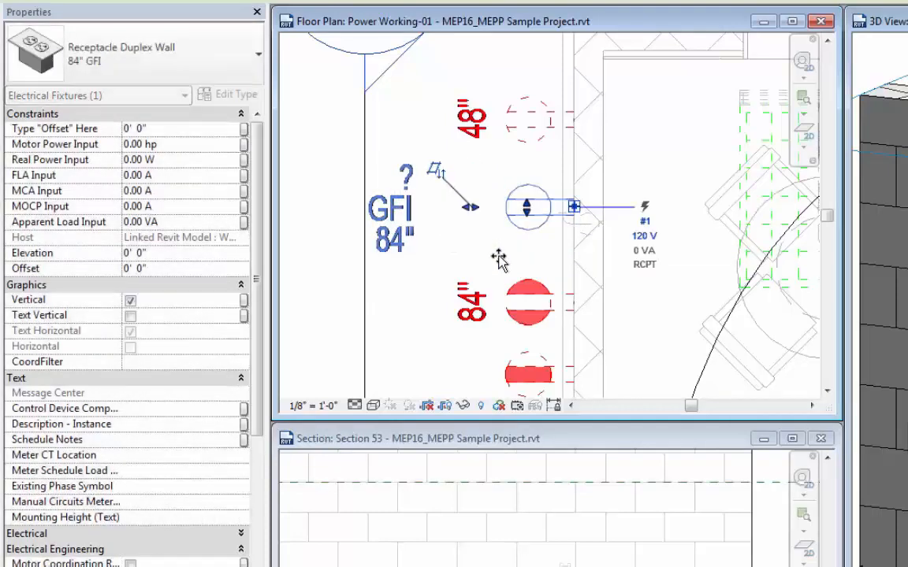
pyautogui.moveTo(472, 209); pyautogui.dragTo(486, 229)
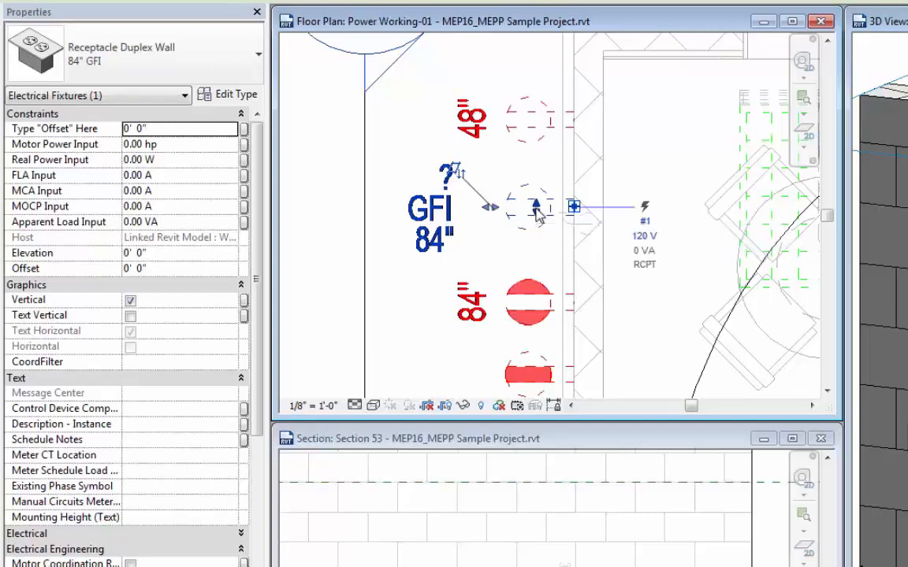
pyautogui.moveTo(536, 208); pyautogui.dragTo(569, 228)
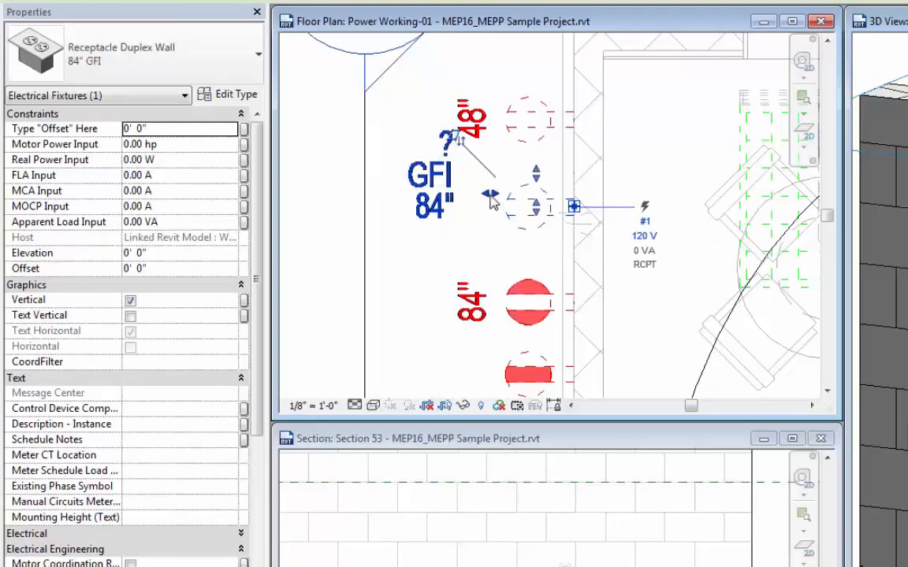
pyautogui.moveTo(491, 194); pyautogui.dragTo(555, 232)
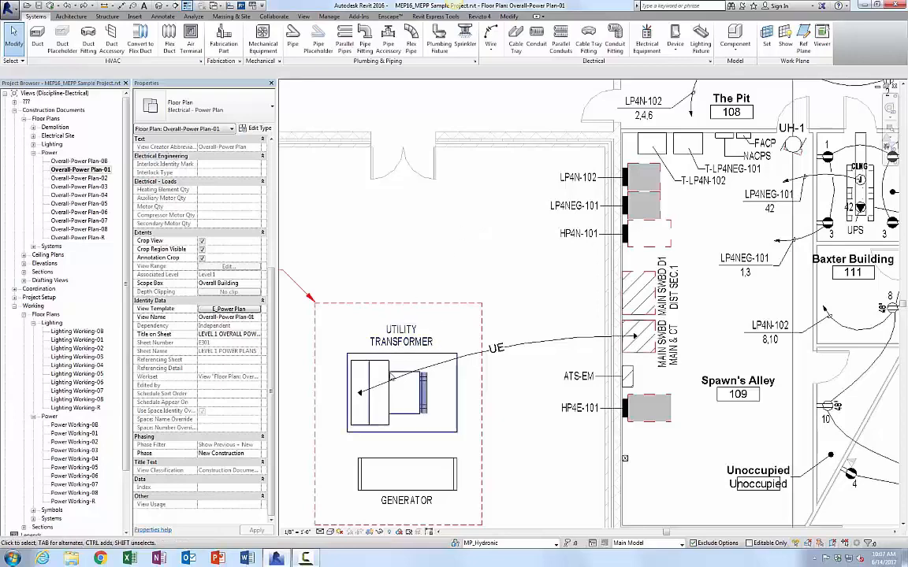
# Step: Inspect the utility transformer and its bus connection in the overall power plan
pyautogui.click(380, 428)
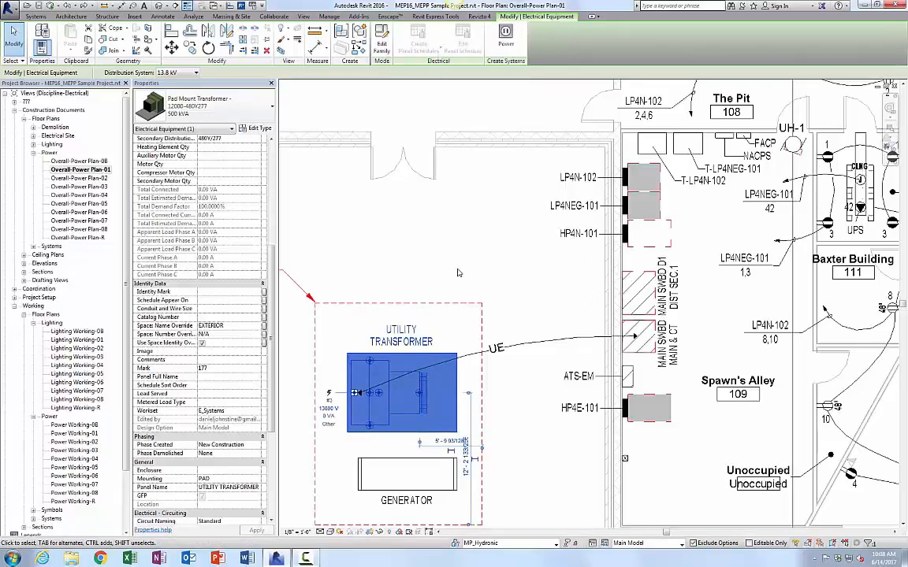
pyautogui.click(435, 296)
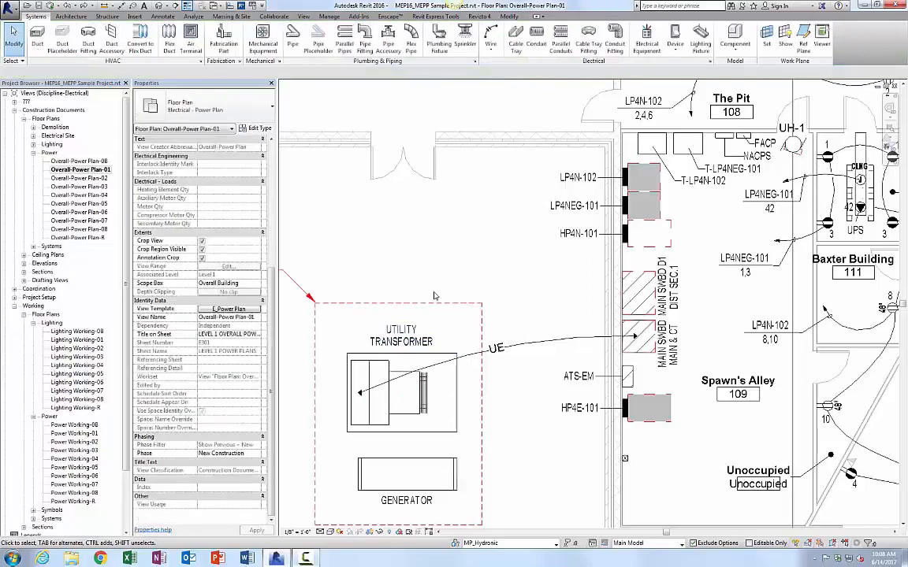
pyautogui.click(359, 401)
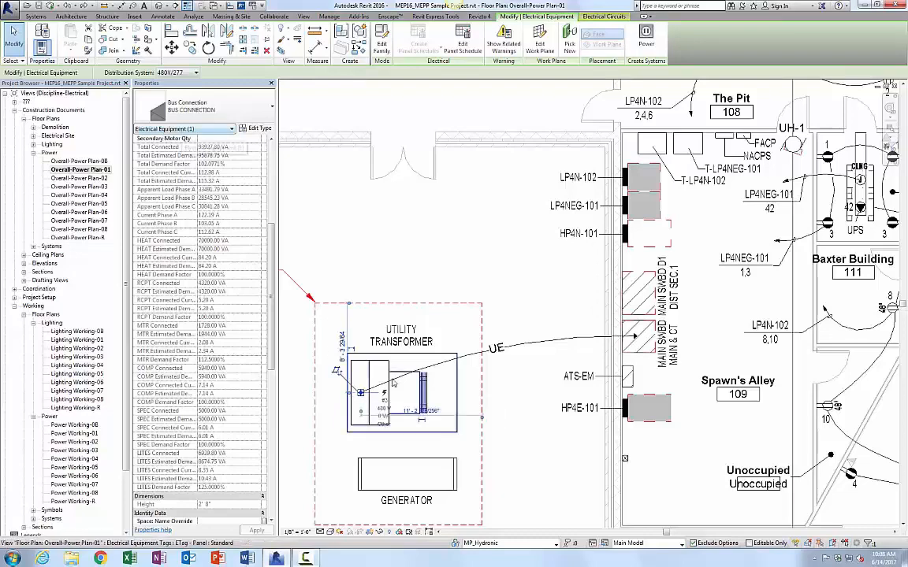
pyautogui.press('Escape')
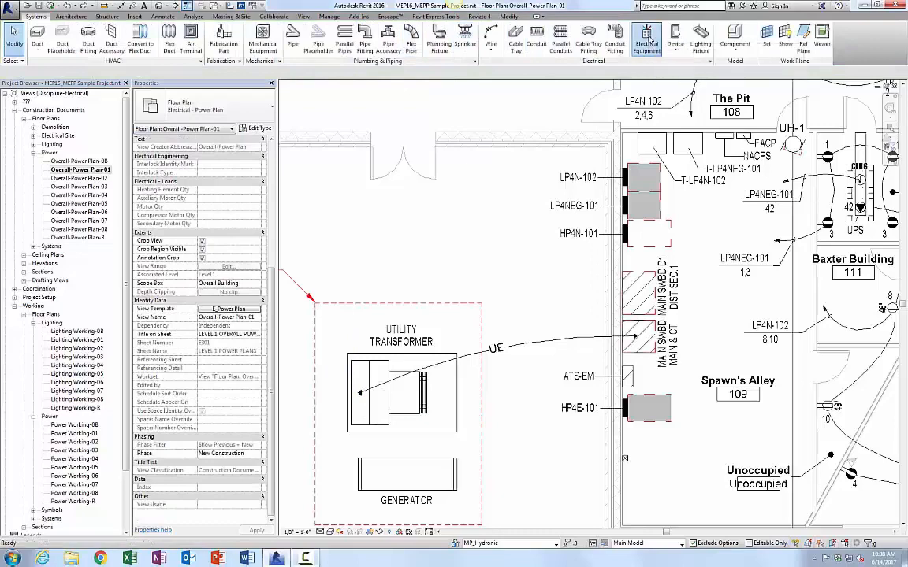
pyautogui.click(647, 38)
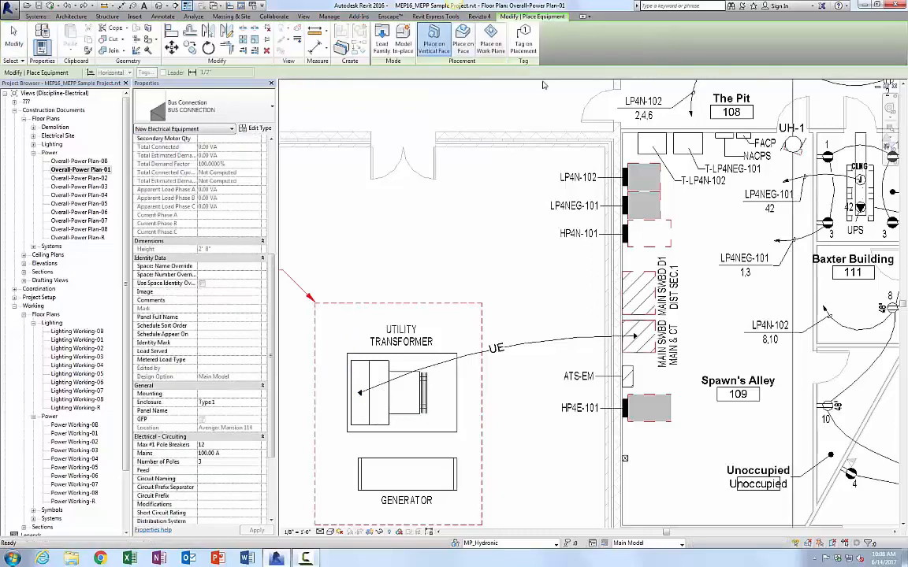
pyautogui.click(211, 110)
pyautogui.click(211, 110)
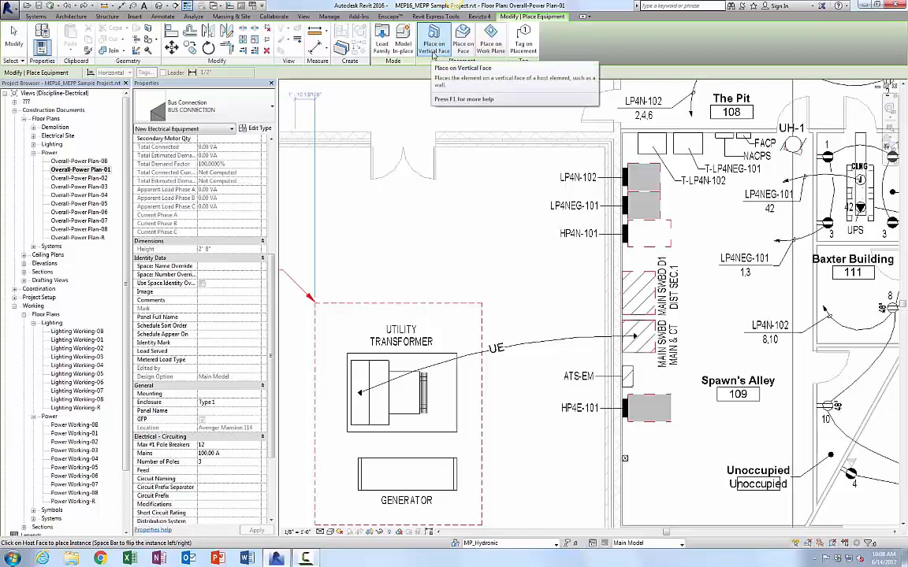
pyautogui.click(467, 49)
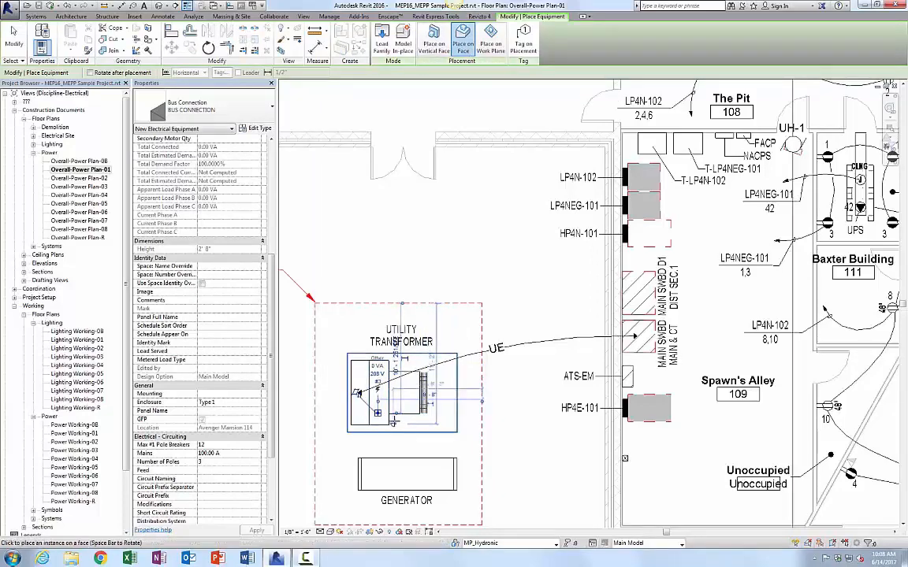
pyautogui.press('Escape')
pyautogui.press('Escape')
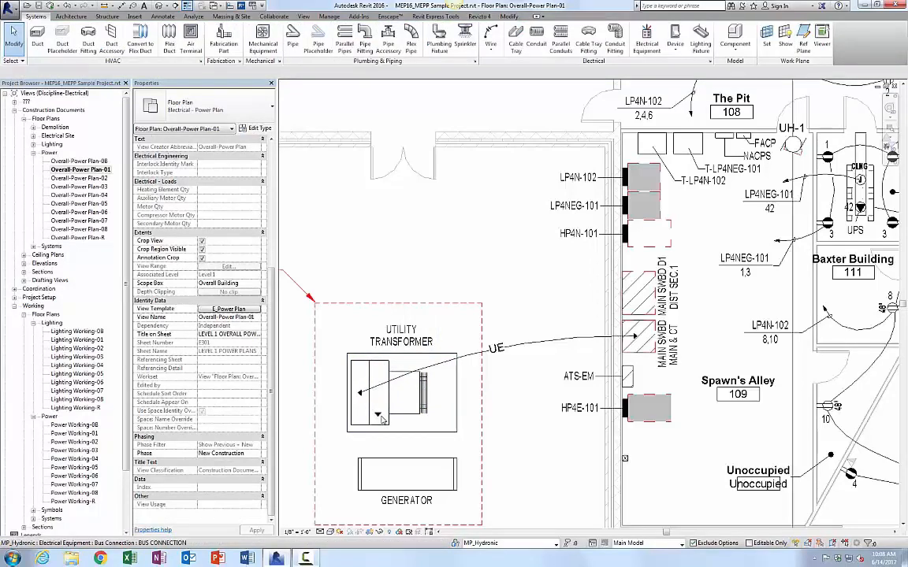
# Step: Select the bus connection and set its Voltage Nominal to 480 V and Distribution System to 480Y/277
pyautogui.click(381, 421)
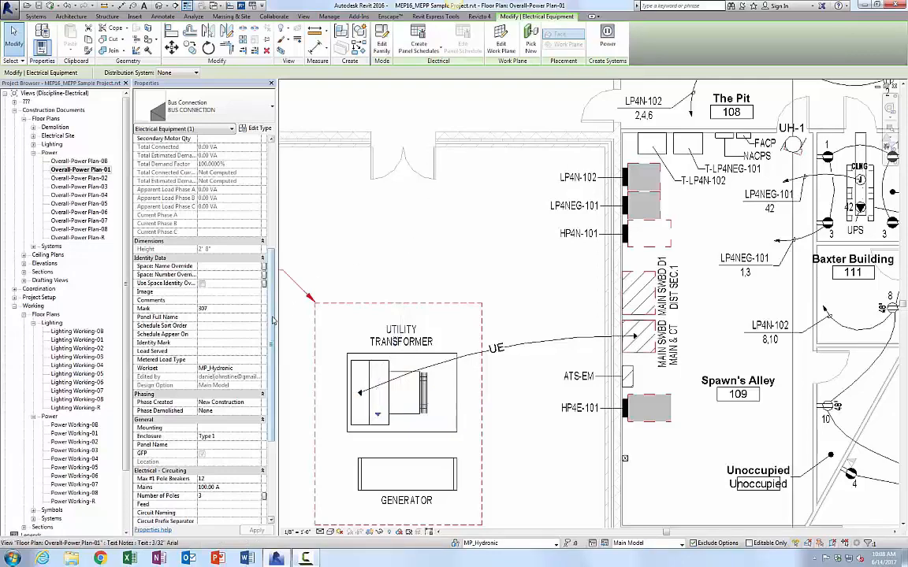
pyautogui.moveTo(271, 332); pyautogui.dragTo(269, 401)
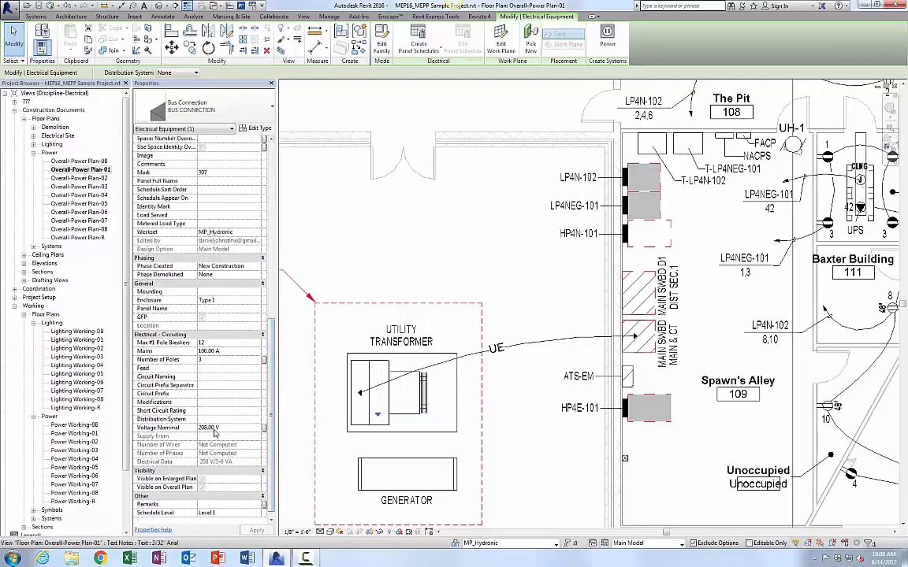
pyautogui.doubleClick(207, 427)
pyautogui.press('BackSpace')
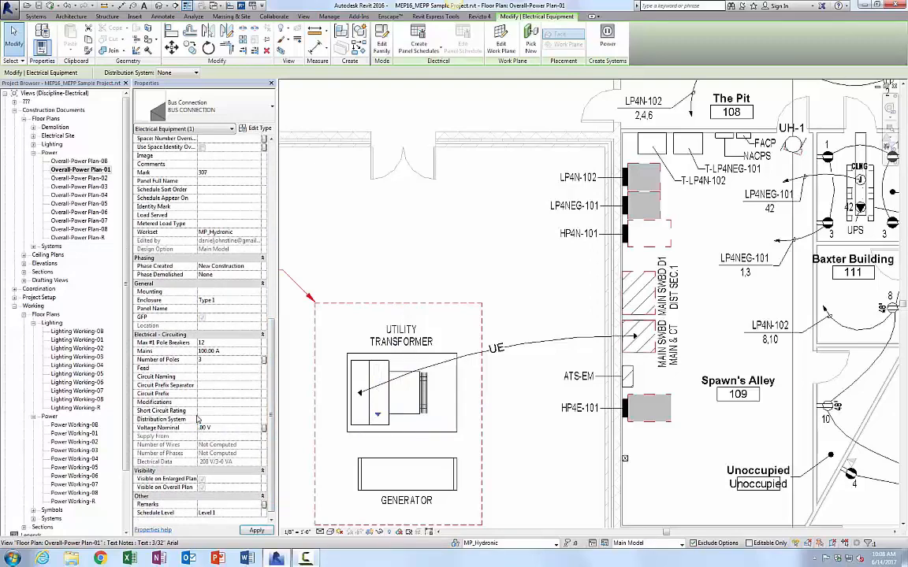
pyautogui.write('480')
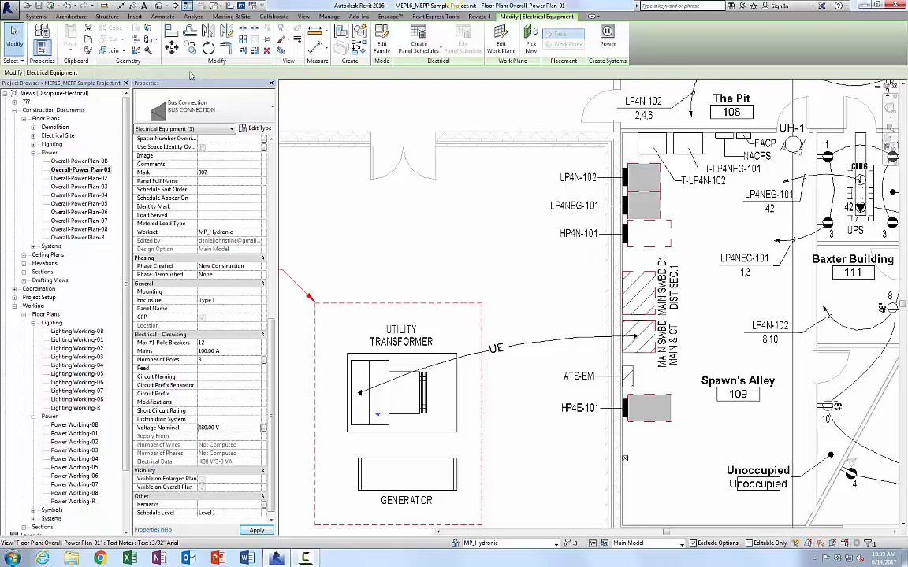
pyautogui.click(194, 74)
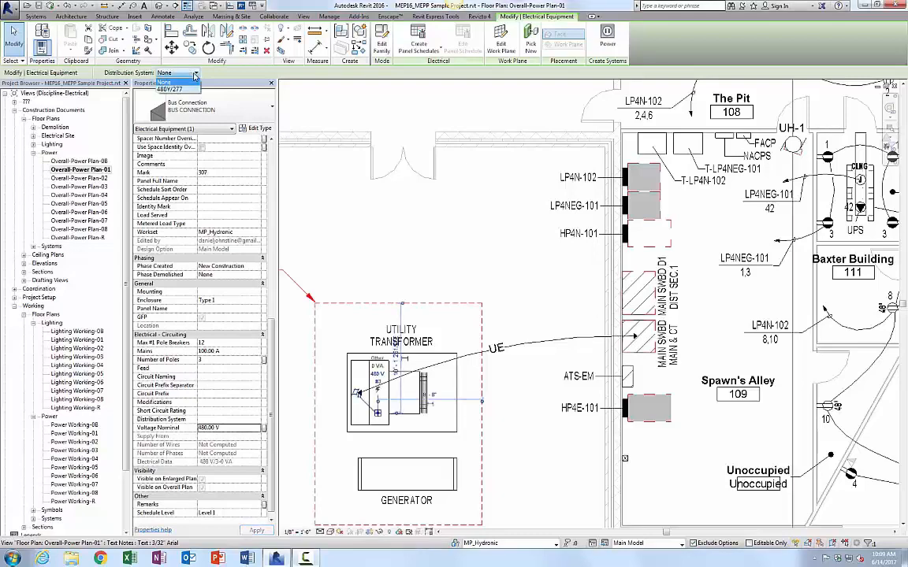
pyautogui.click(168, 89)
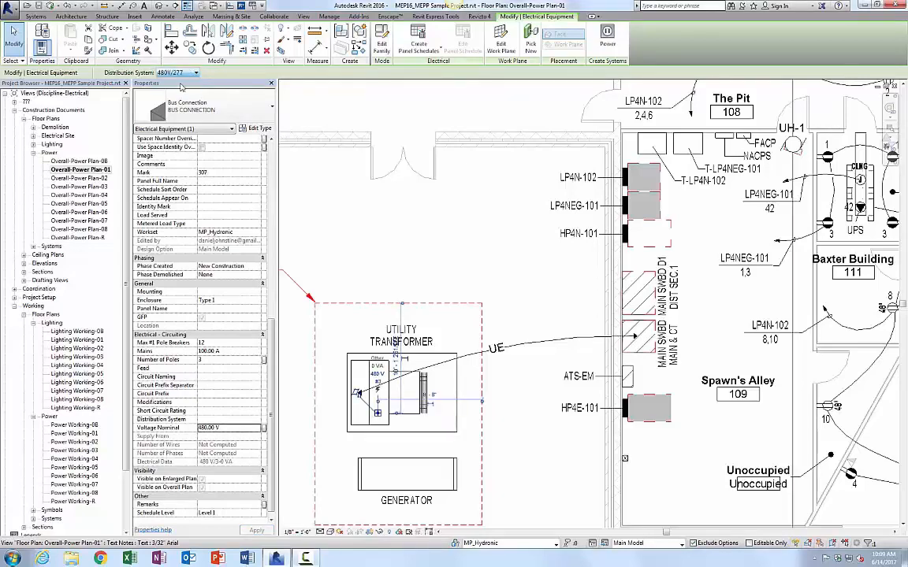
# Step: Set the bus connection's Panel Name to test
pyautogui.click(212, 360)
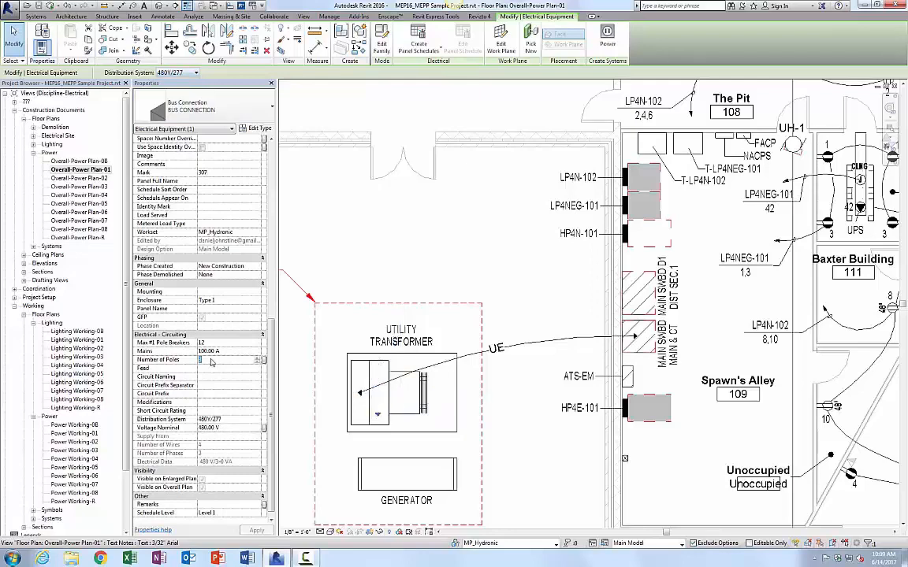
pyautogui.click(206, 310)
pyautogui.write('te')
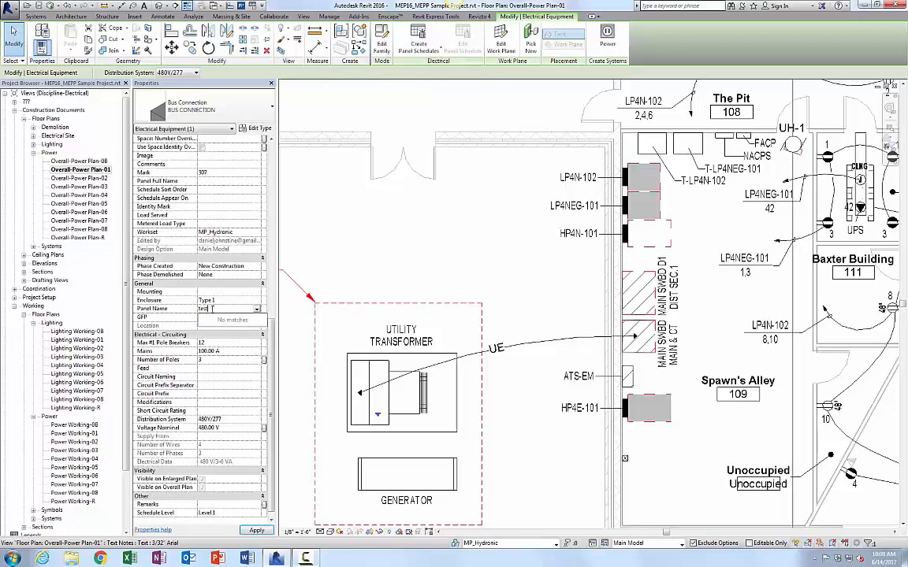
pyautogui.write('st')
pyautogui.press('Return')
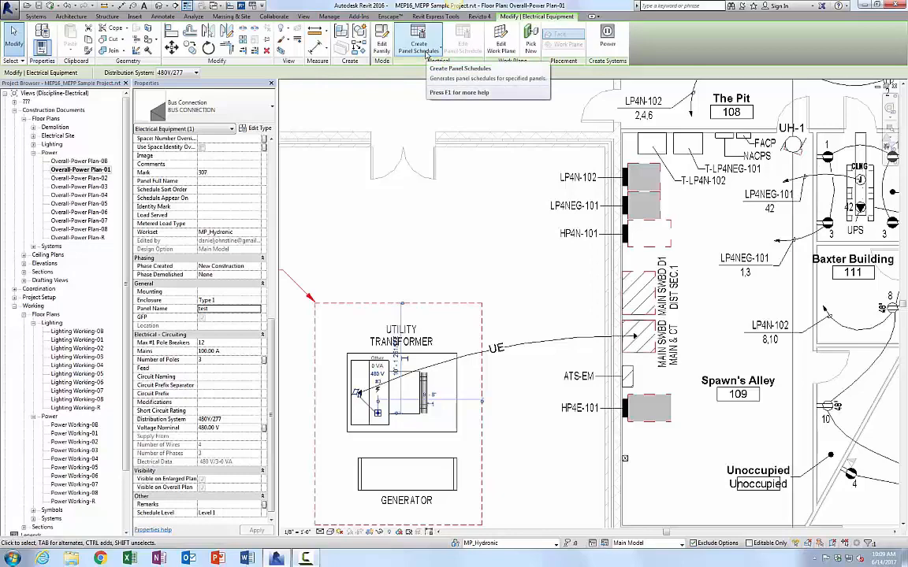
pyautogui.click(424, 53)
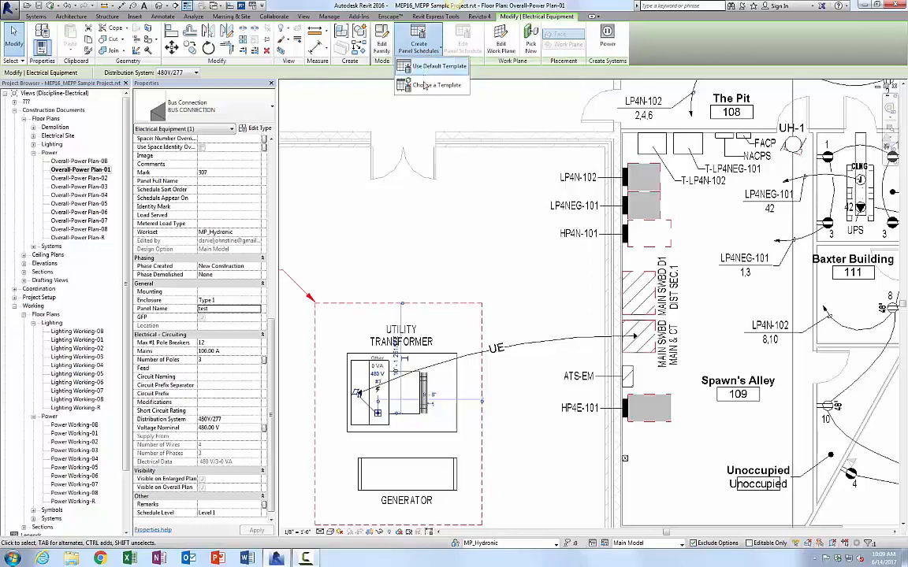
pyautogui.click(425, 85)
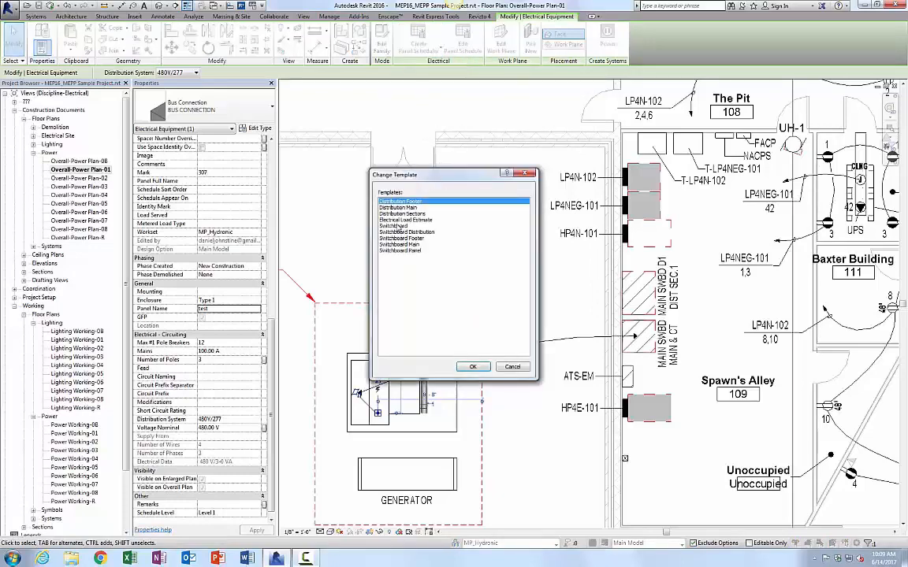
pyautogui.click(385, 221)
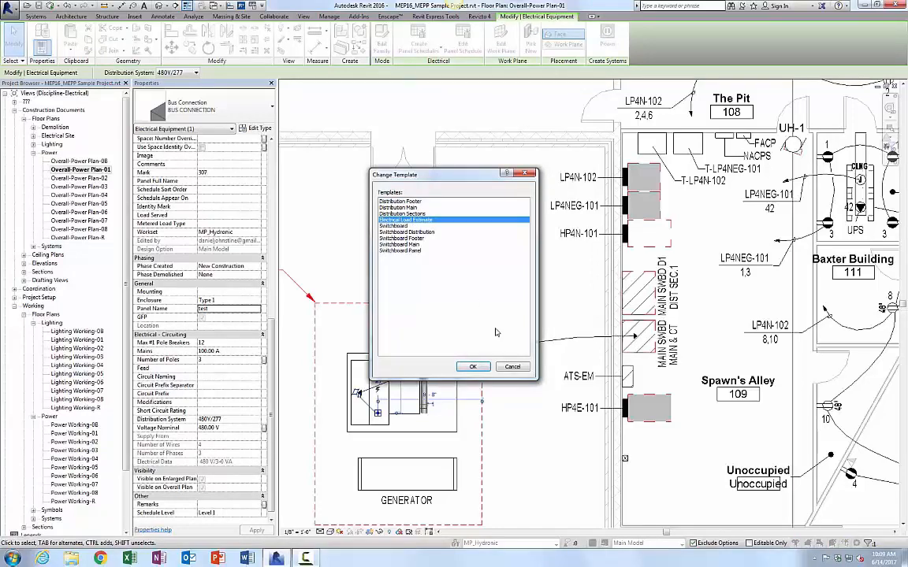
pyautogui.click(514, 368)
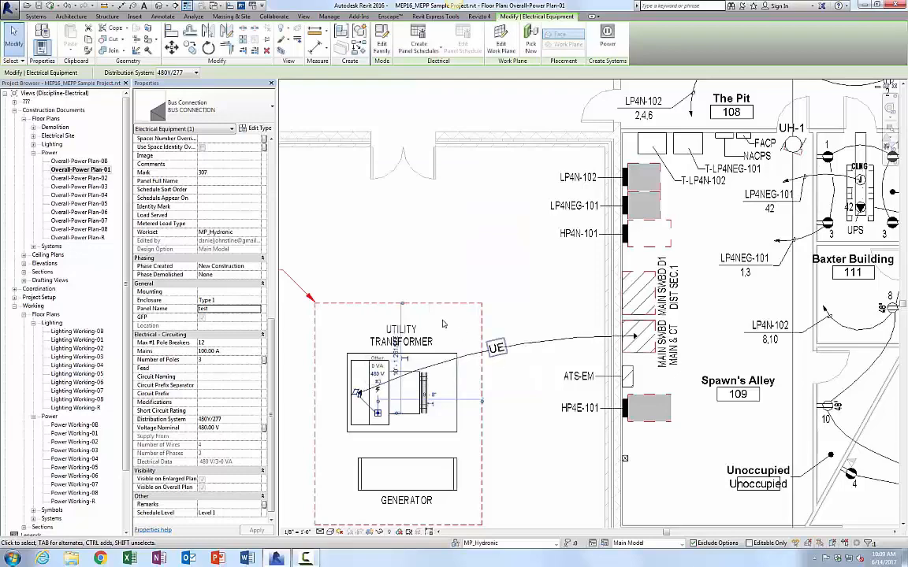
# Step: Delete the bus connection named test from the utility transformer
pyautogui.click(373, 244)
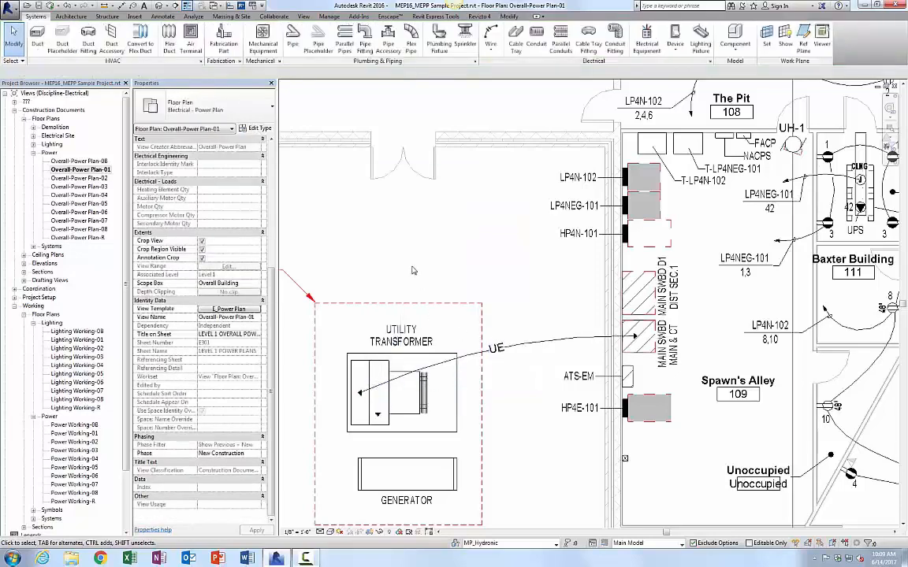
pyautogui.click(380, 417)
pyautogui.press('Delete')
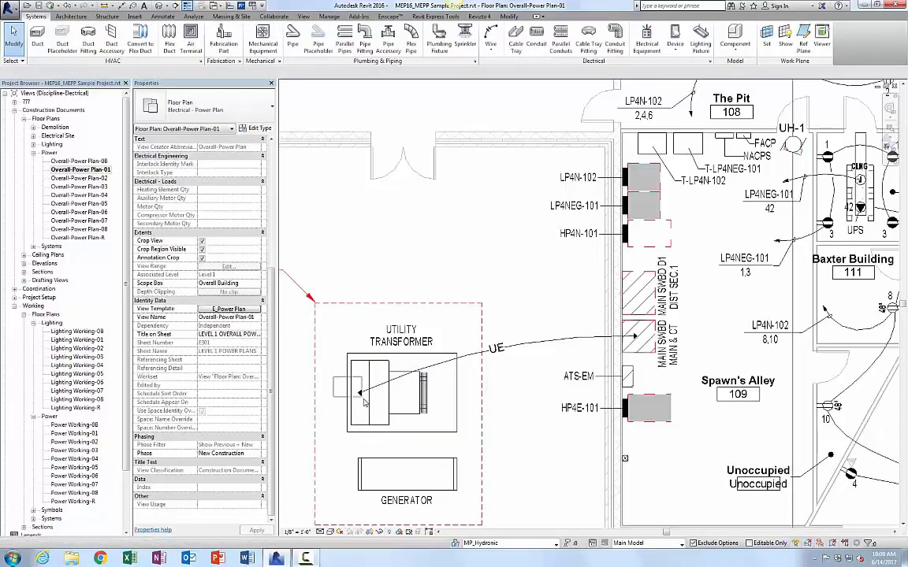
# Step: Select the transformer's remaining bus connection and attempt to create a panel schedule for it
pyautogui.click(363, 396)
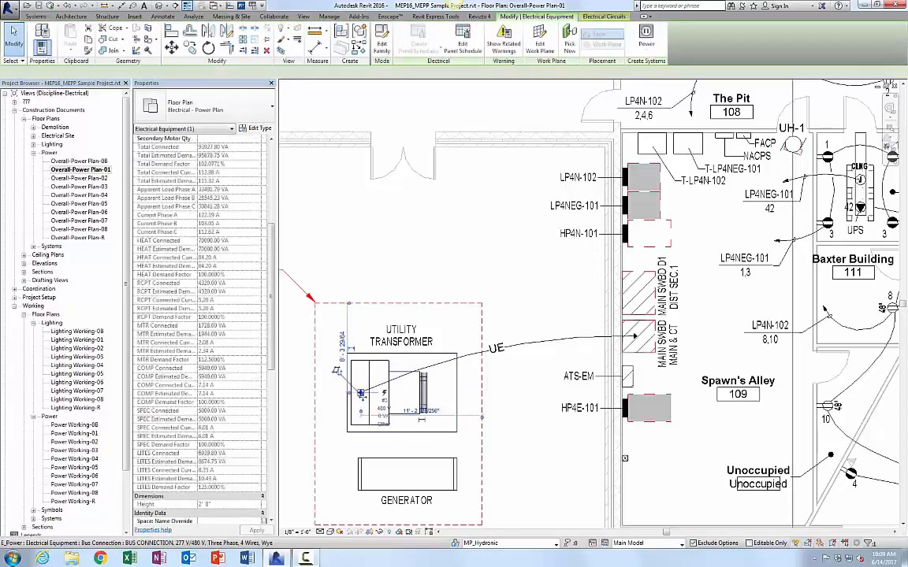
pyautogui.click(361, 393)
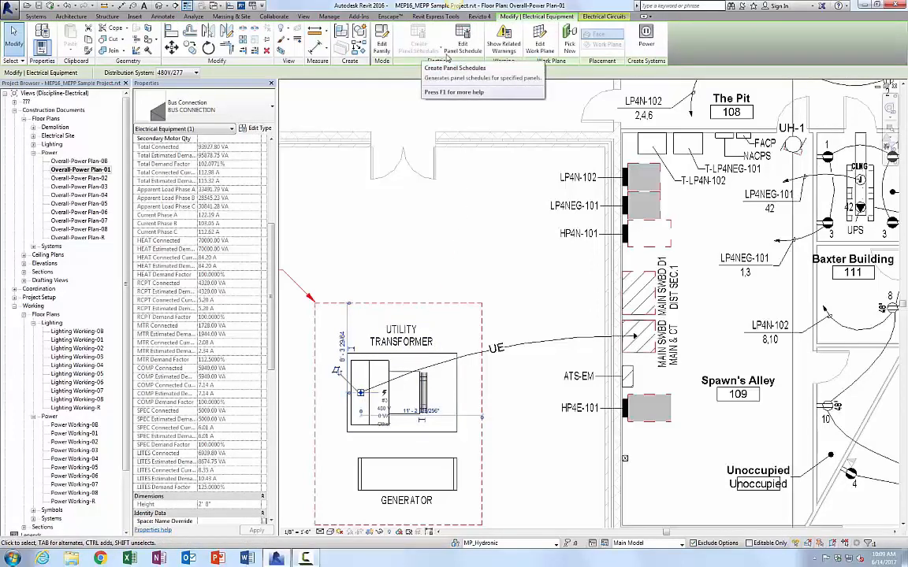
pyautogui.click(458, 53)
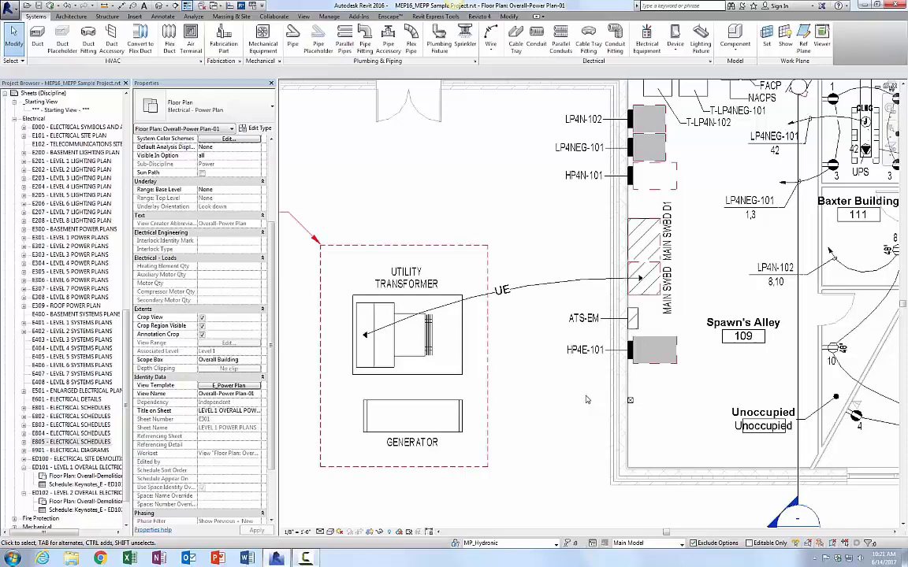
# Step: Open a 3D selection-box view of the switchboard and panel equipment along the wall
pyautogui.scroll(-1, 578, 398)
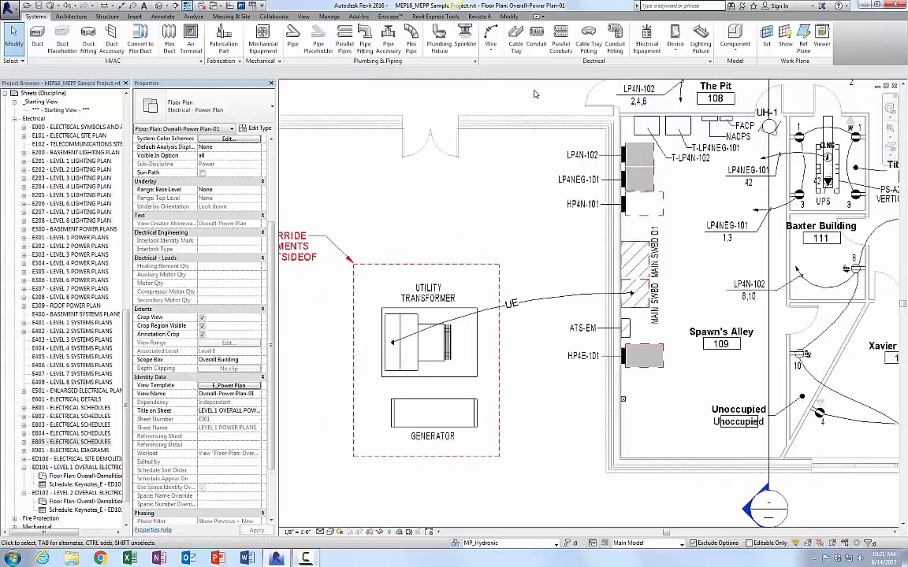
pyautogui.moveTo(637, 291); pyautogui.dragTo(729, 430)
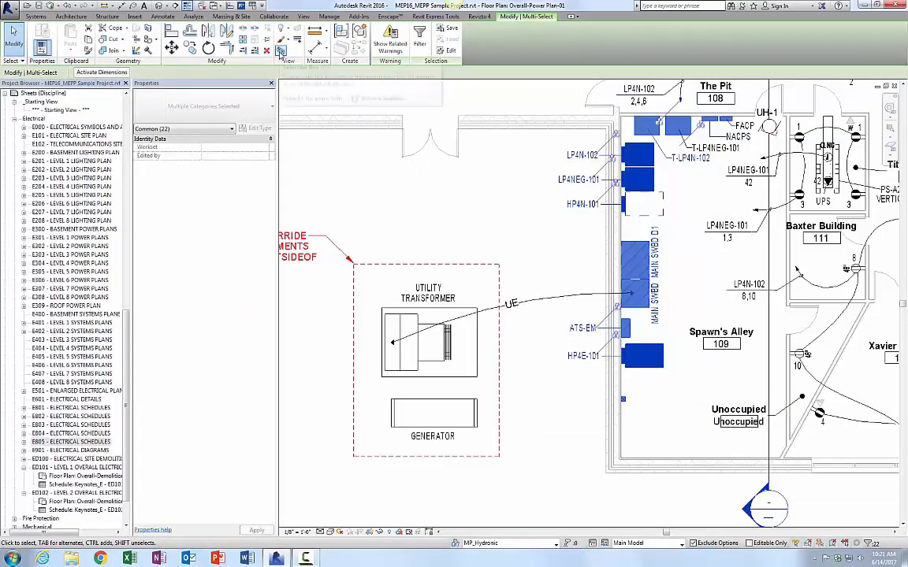
pyautogui.click(281, 52)
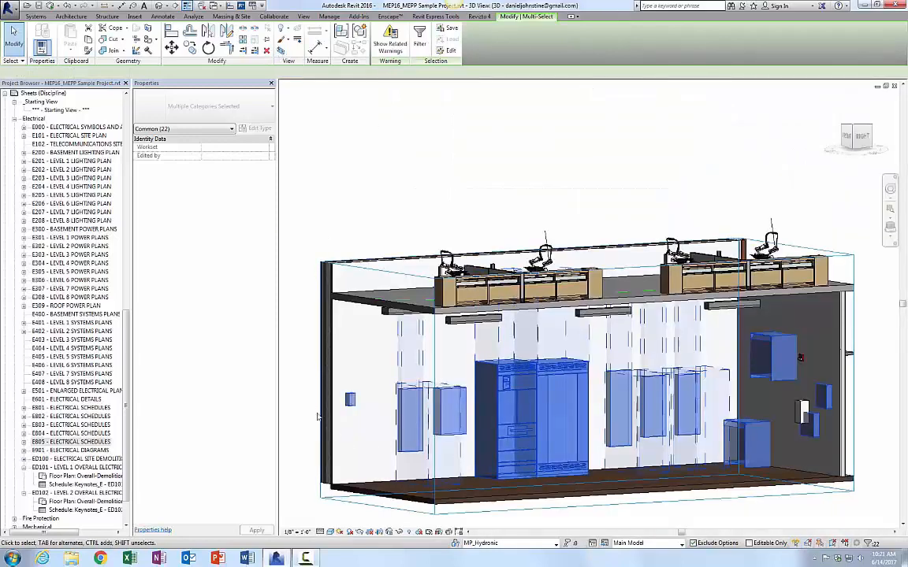
pyautogui.press('Escape')
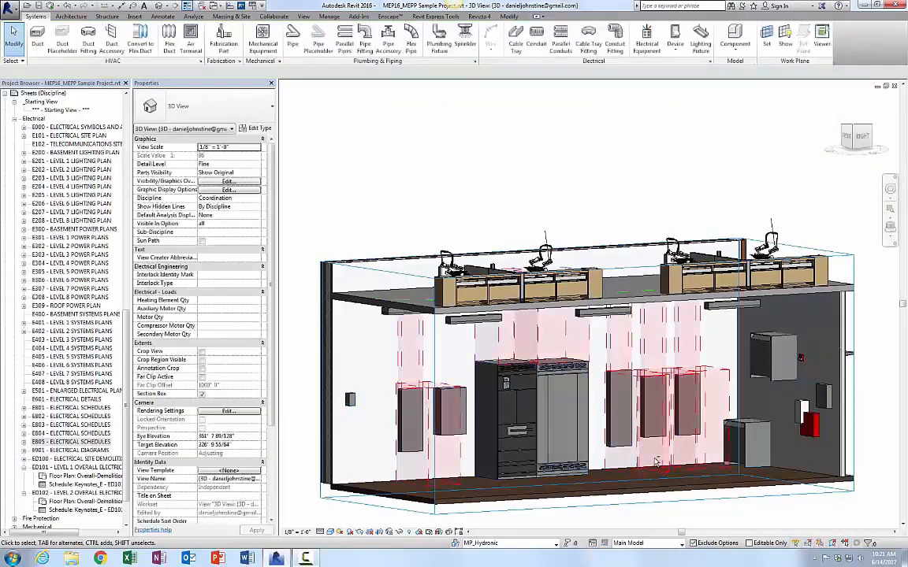
# Step: Set the main switchboard section's Clearance Top Manual to 2'
pyautogui.click(507, 390)
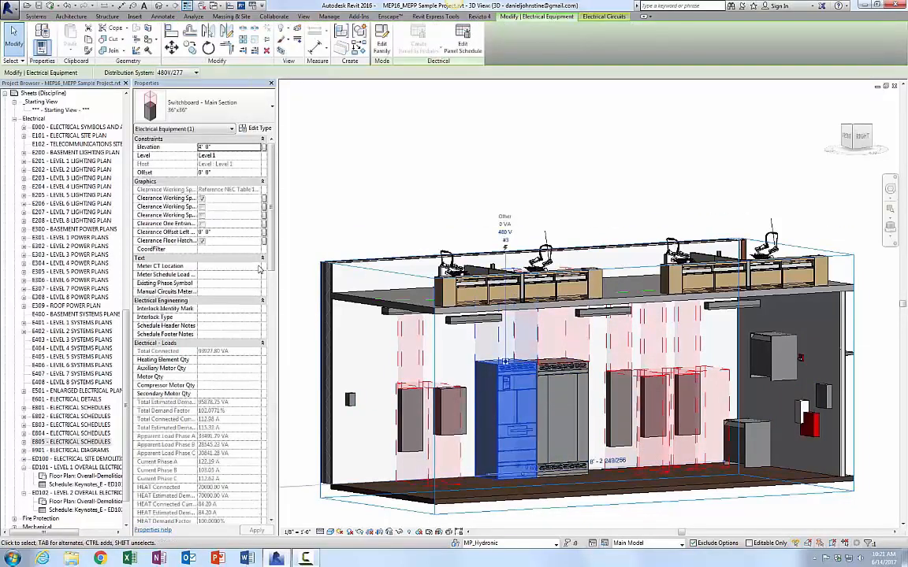
pyautogui.moveTo(265, 268); pyautogui.dragTo(276, 512)
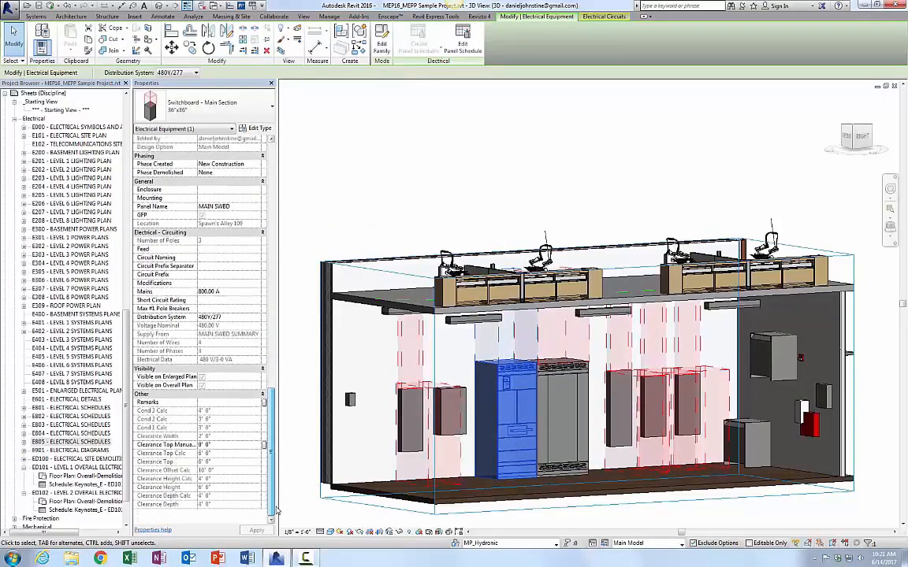
pyautogui.click(207, 445)
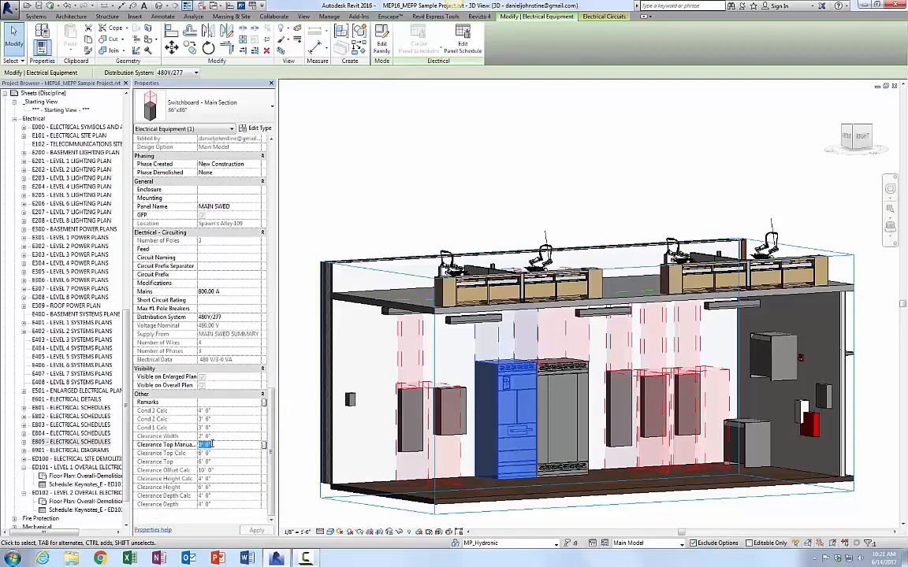
pyautogui.write("2'")
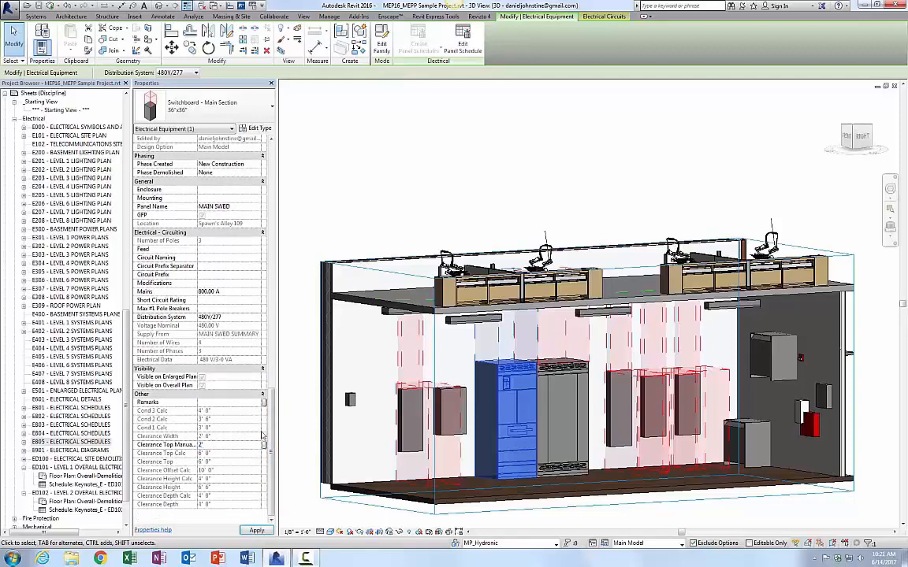
pyautogui.press('Return')
pyautogui.click(306, 370)
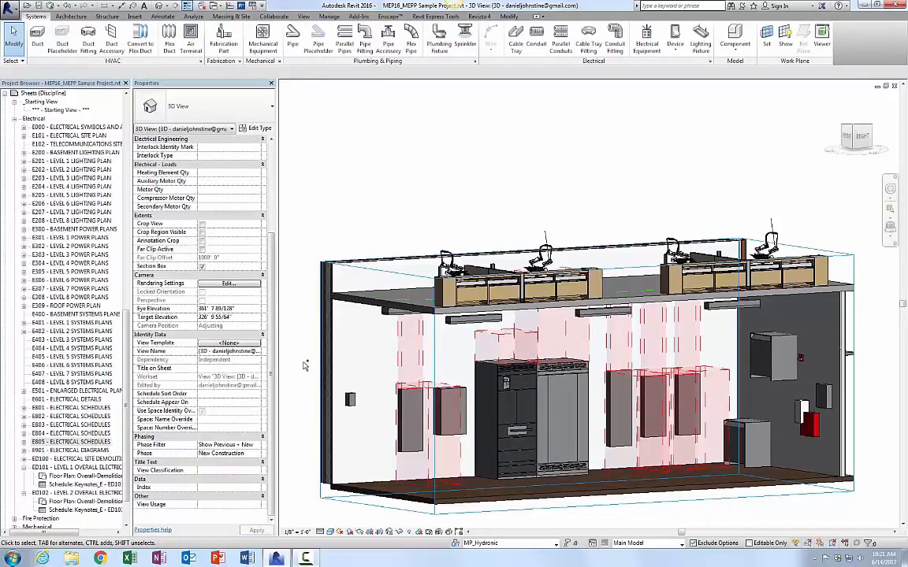
# Step: Back in the power plan, move the MAIN SWBD D1 distribution section to the left, away from the wall
pyautogui.hotkey('ctrl', 'Tab')
pyautogui.scroll(2, 687, 294)
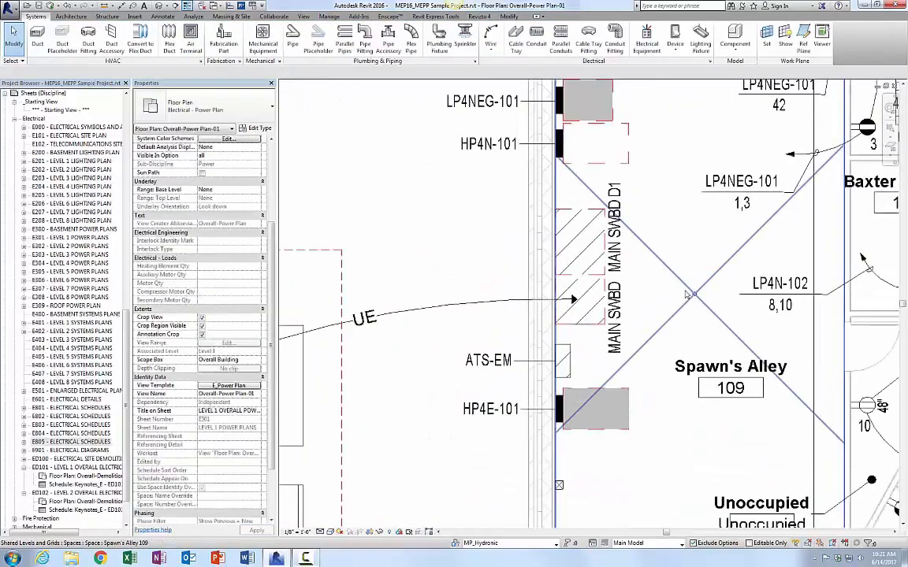
pyautogui.scroll(1, 671, 292)
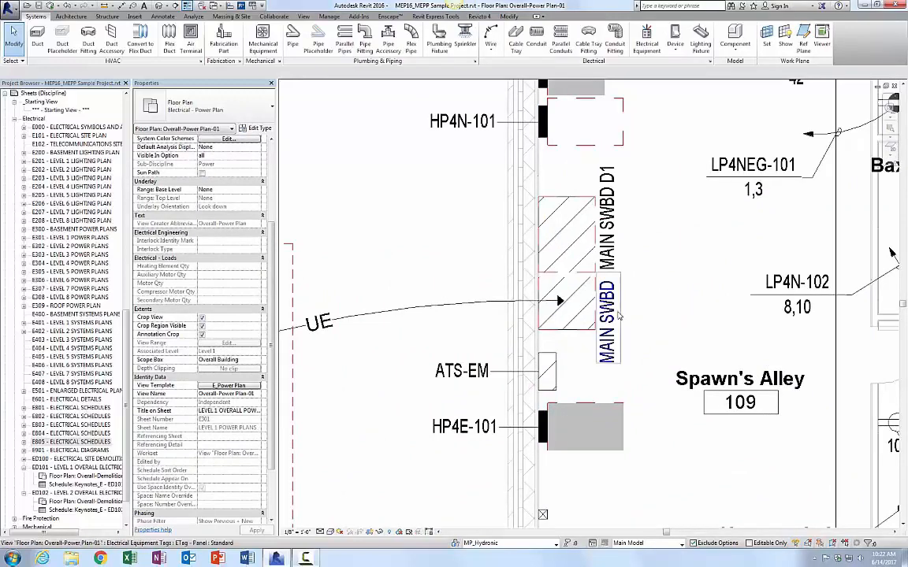
pyautogui.click(559, 304)
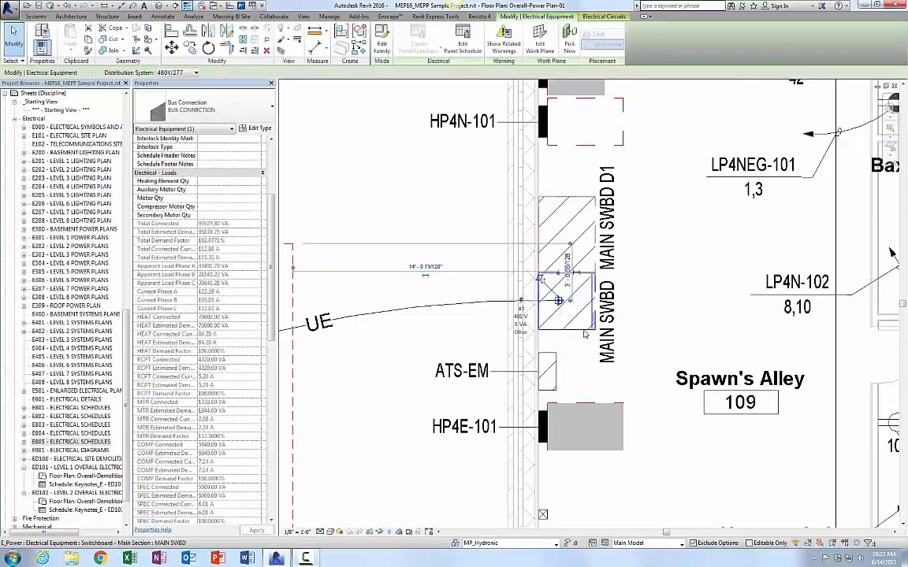
pyautogui.click(562, 301)
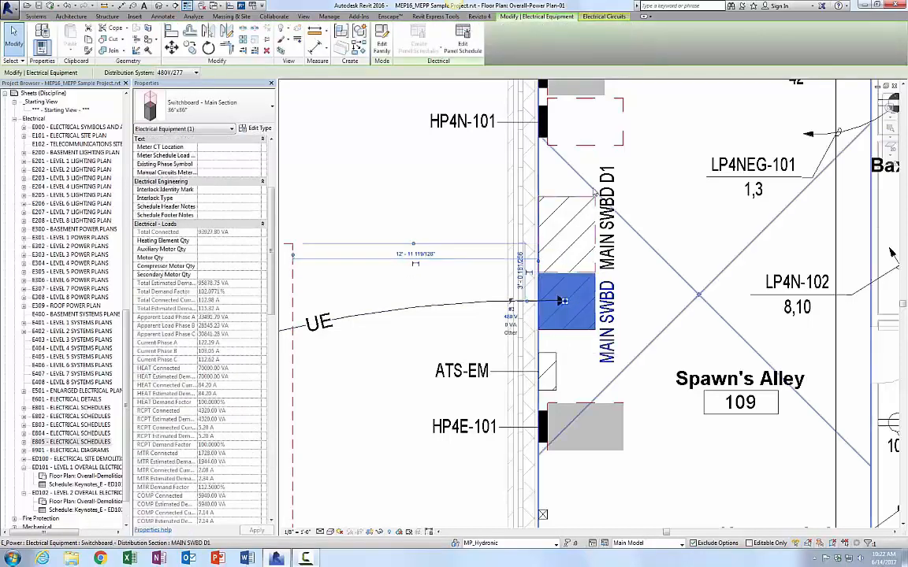
pyautogui.moveTo(562, 301); pyautogui.dragTo(576, 203)
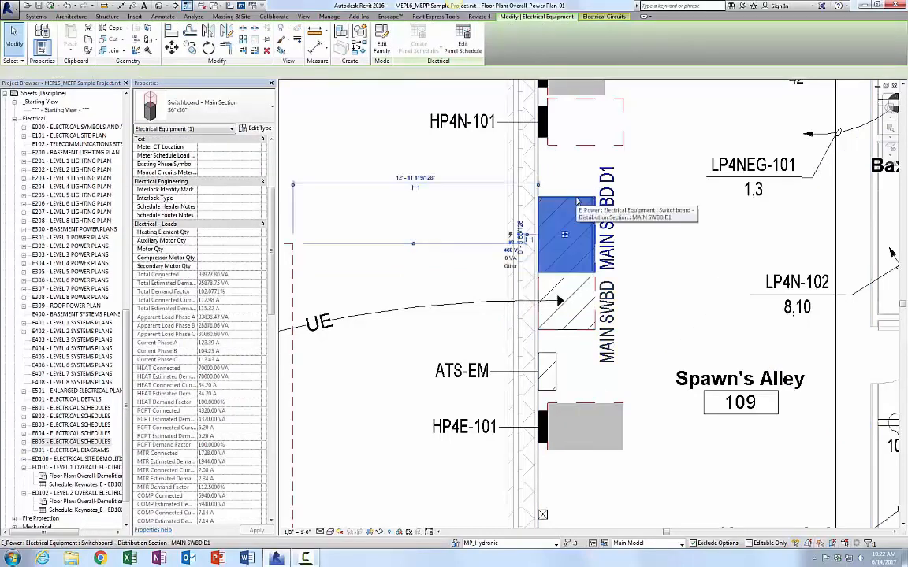
pyautogui.click(576, 204)
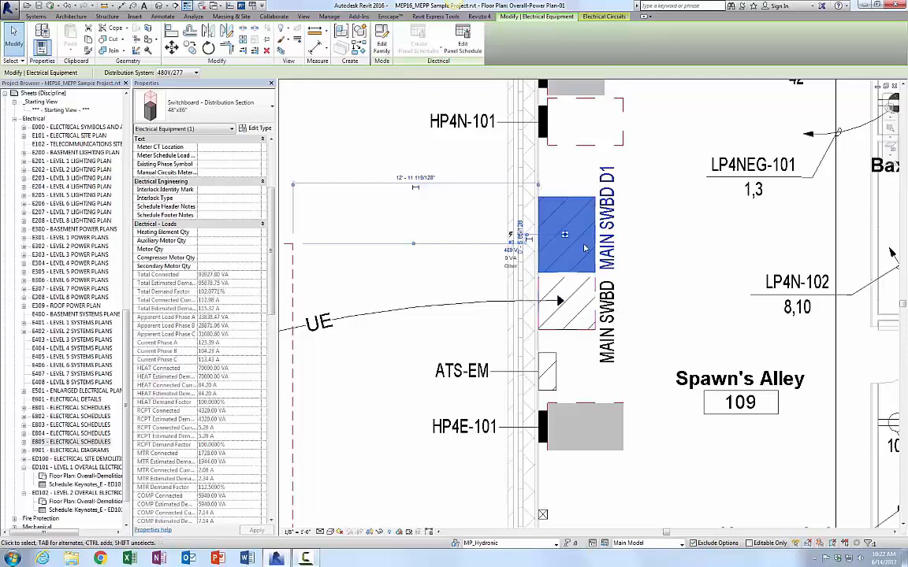
pyautogui.press('Escape')
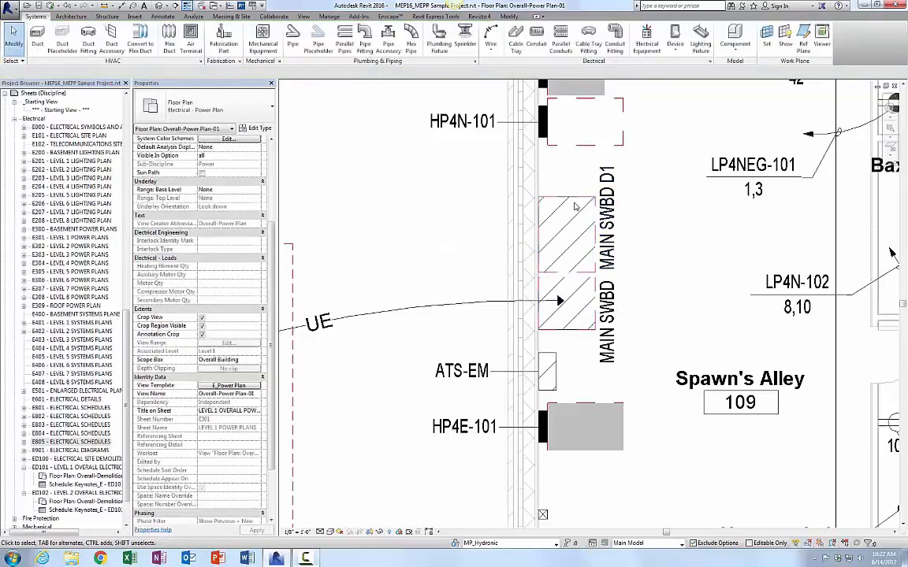
pyautogui.click(576, 206)
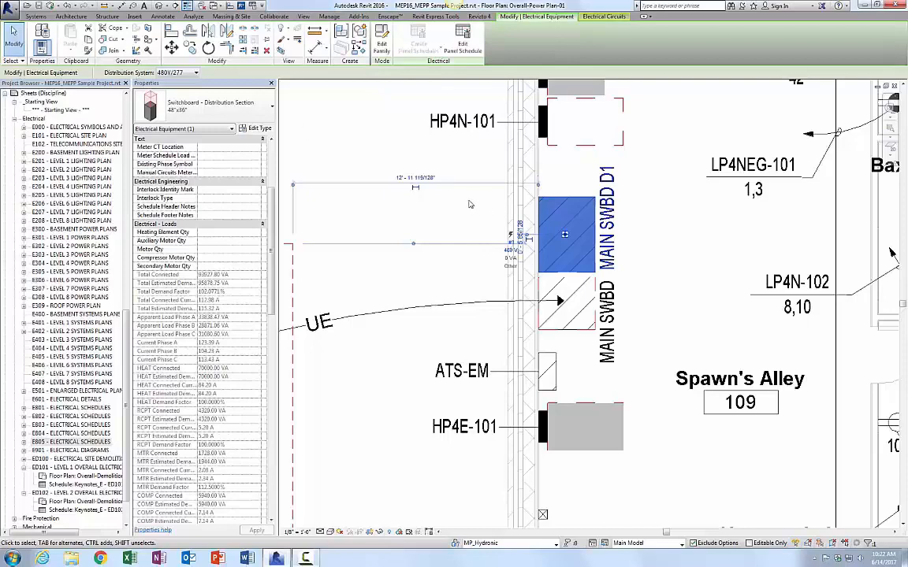
pyautogui.press('Escape')
pyautogui.click(569, 202)
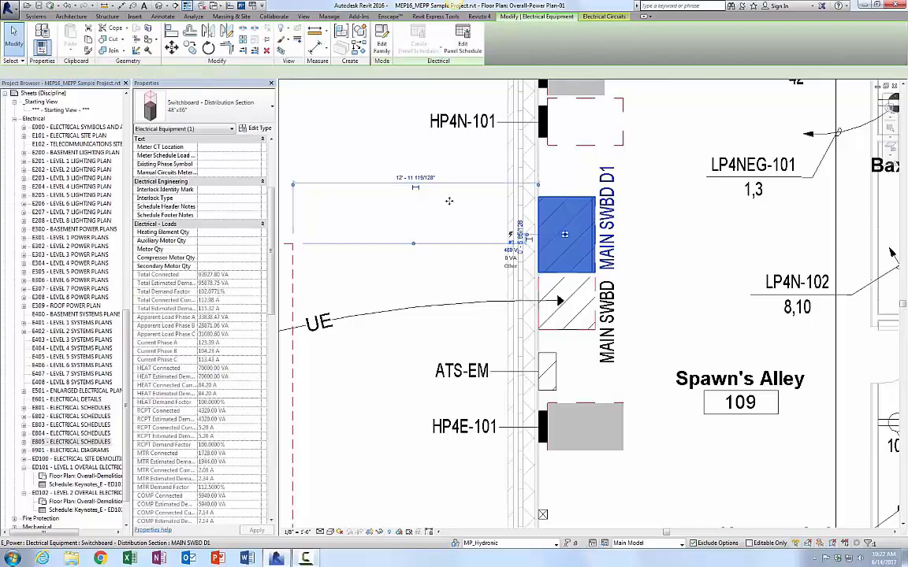
pyautogui.moveTo(568, 198); pyautogui.dragTo(448, 199)
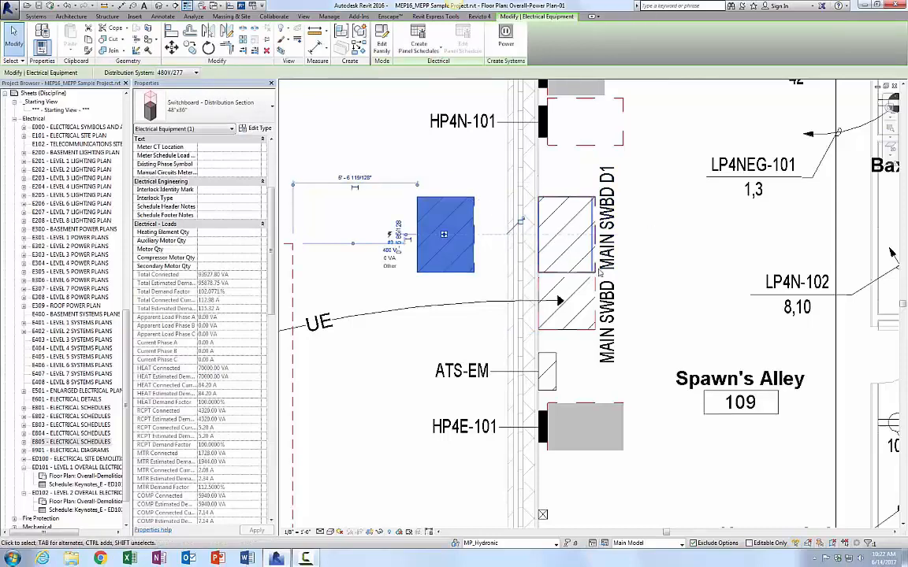
# Step: Move the MAIN SWBD main section left below the distribution section and inspect the bus connection left in the wall
pyautogui.click(563, 301)
pyautogui.moveTo(594, 285); pyautogui.dragTo(458, 318)
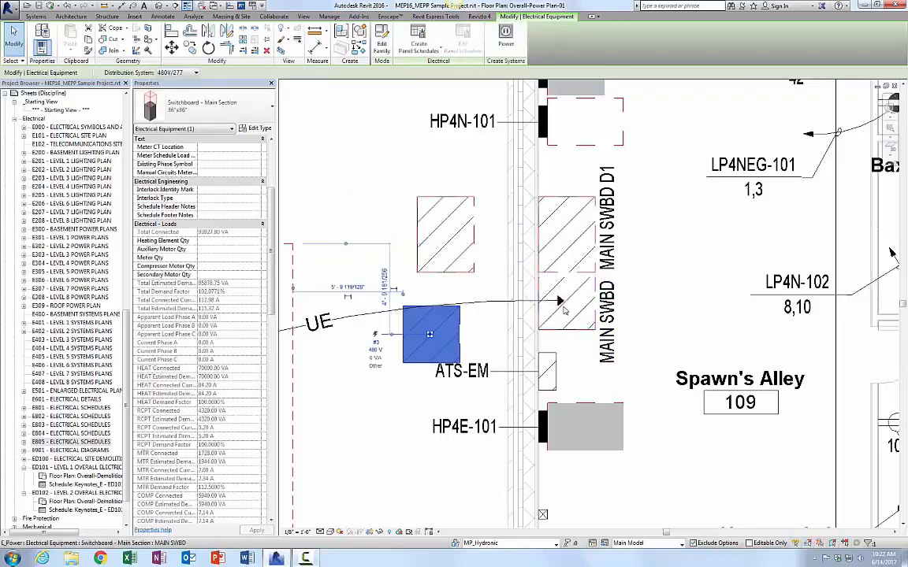
pyautogui.click(558, 300)
pyautogui.press('Escape')
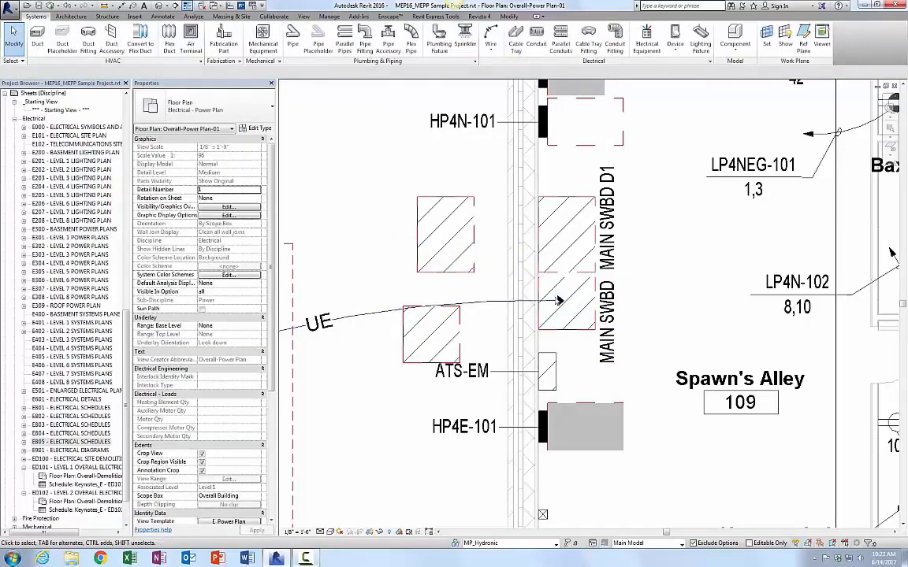
pyautogui.click(558, 300)
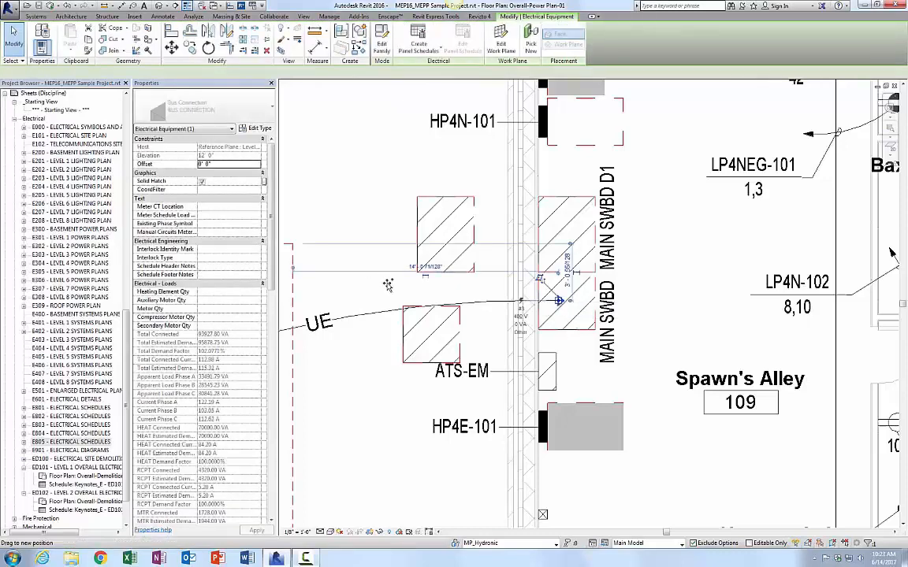
pyautogui.press('Escape')
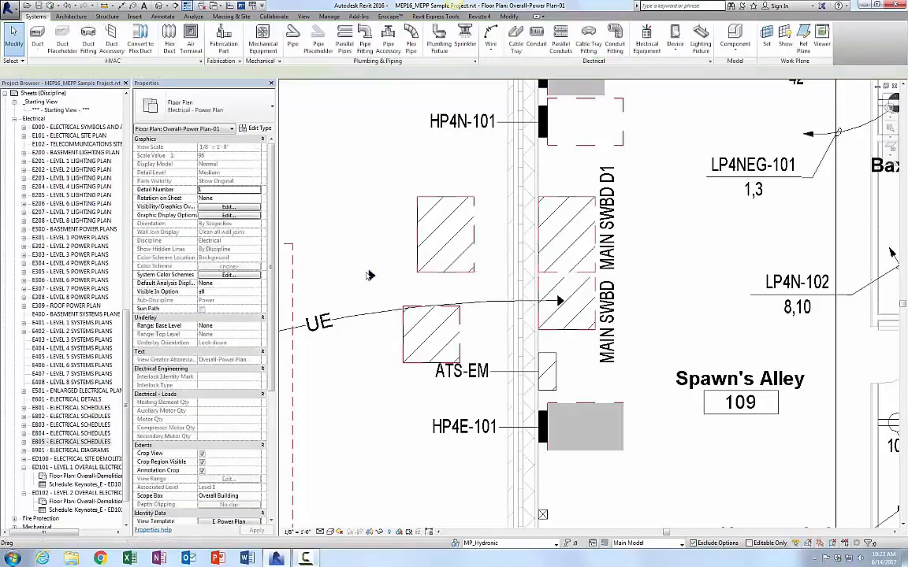
# Step: Create a panel schedule for the bus connection using the Switchboard Footer template
pyautogui.click(370, 275)
pyautogui.click(421, 54)
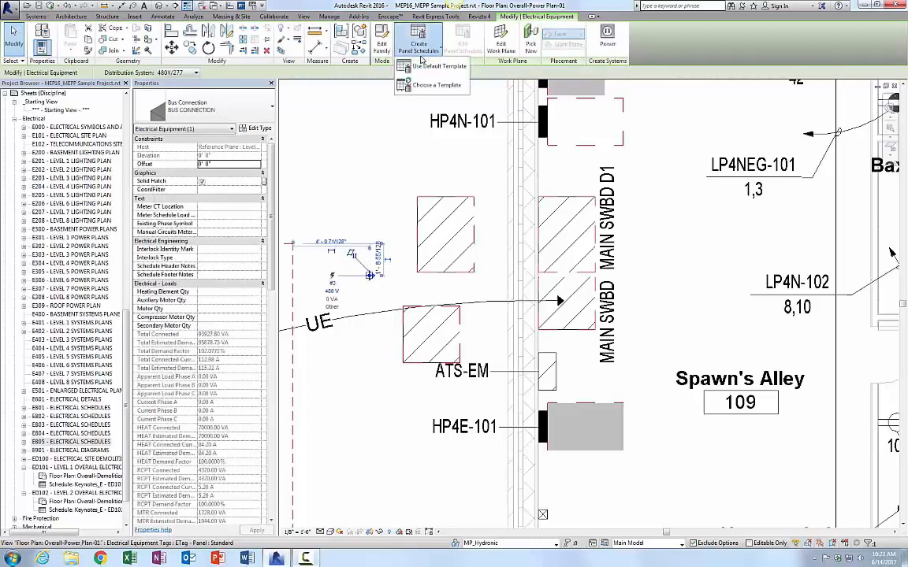
pyautogui.click(410, 80)
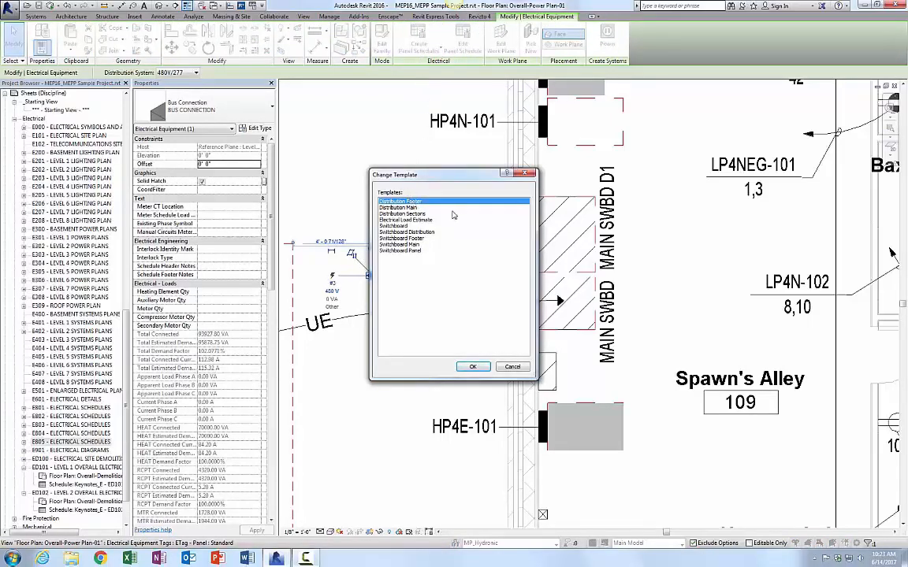
pyautogui.click(401, 239)
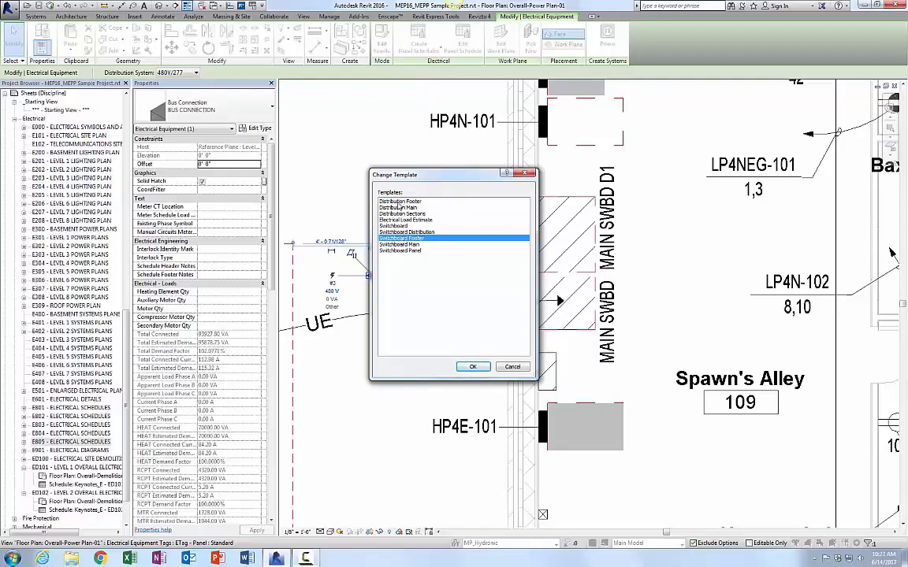
pyautogui.click(525, 369)
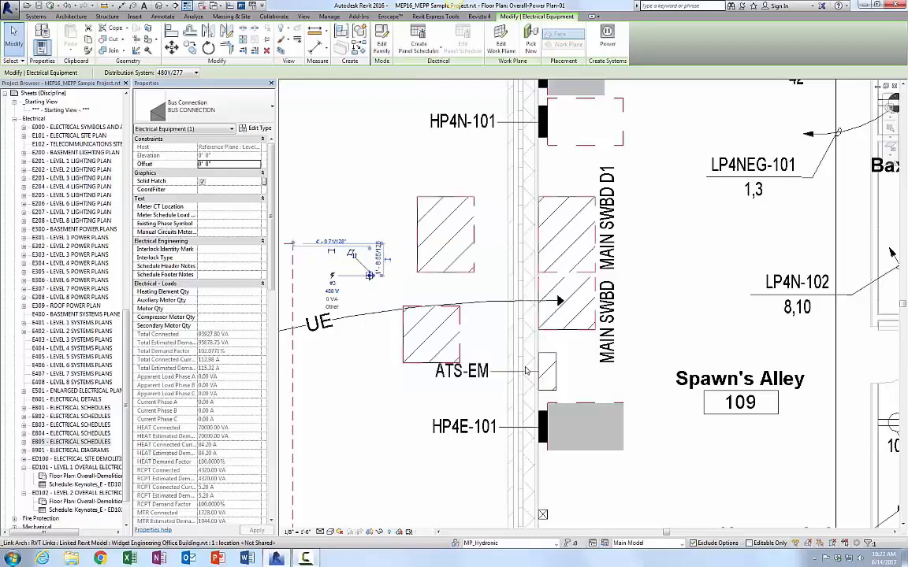
# Step: Create a panel schedule for the MAIN SWBD main section using the Switchboard Main template
pyautogui.click(464, 324)
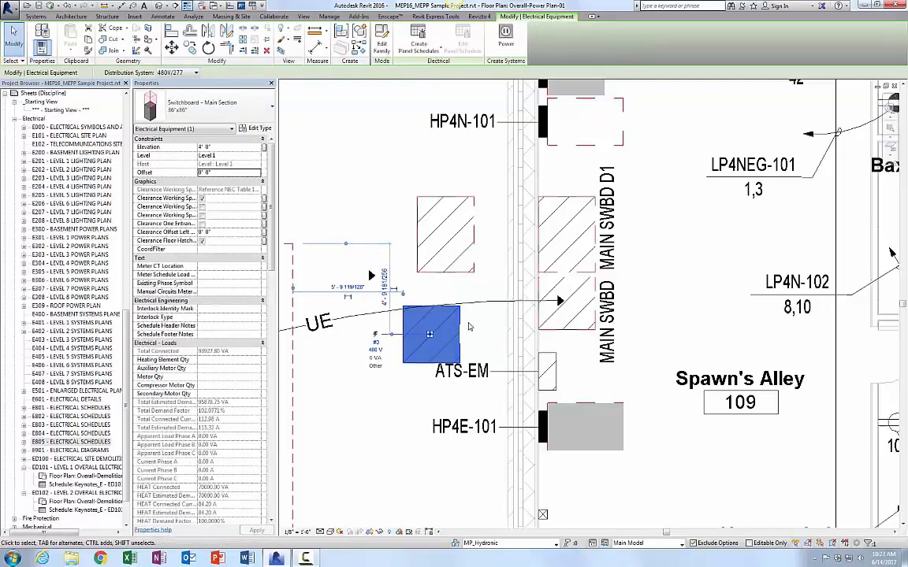
pyautogui.click(418, 38)
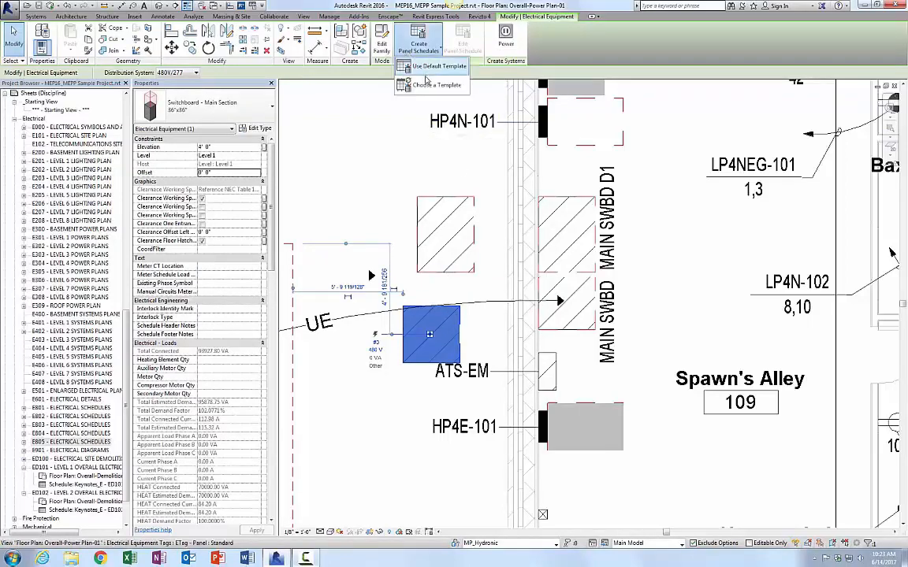
pyautogui.click(421, 85)
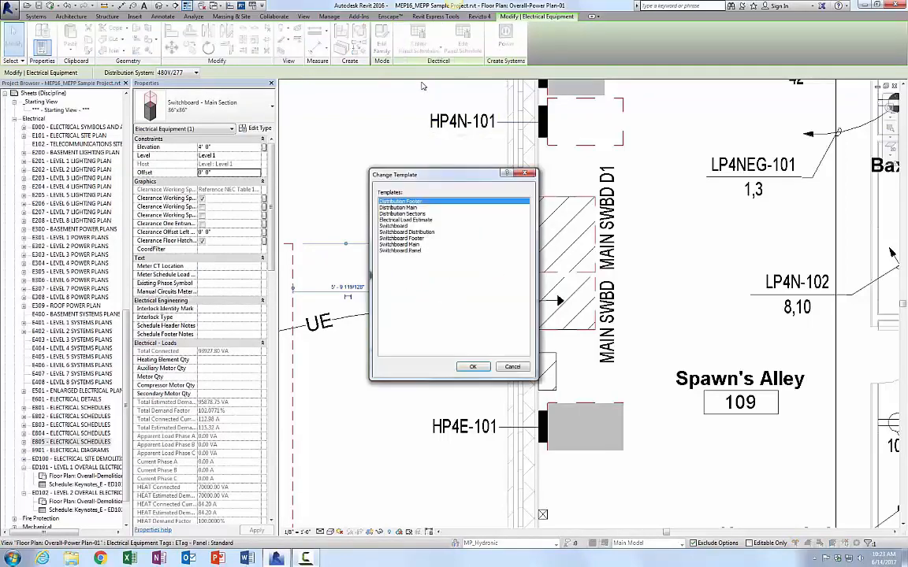
pyautogui.click(402, 245)
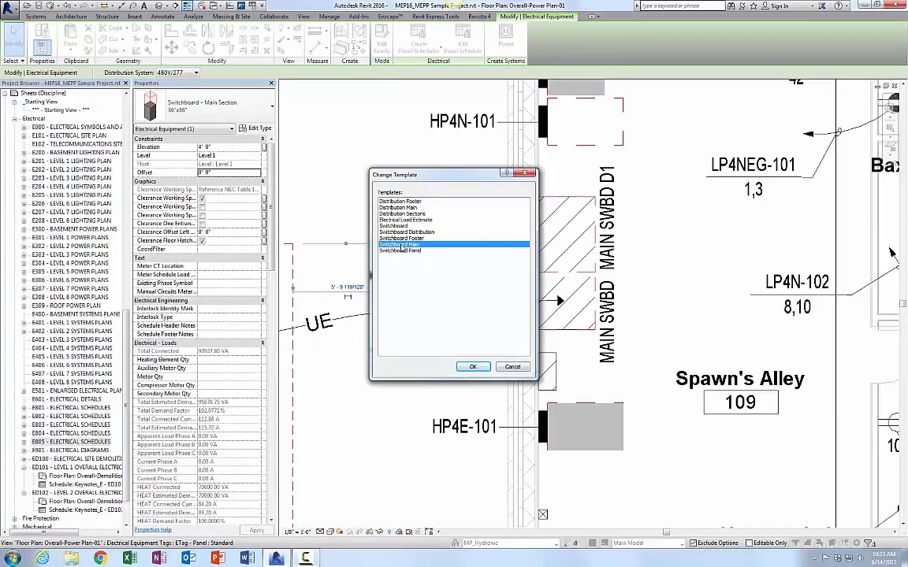
pyautogui.click(399, 207)
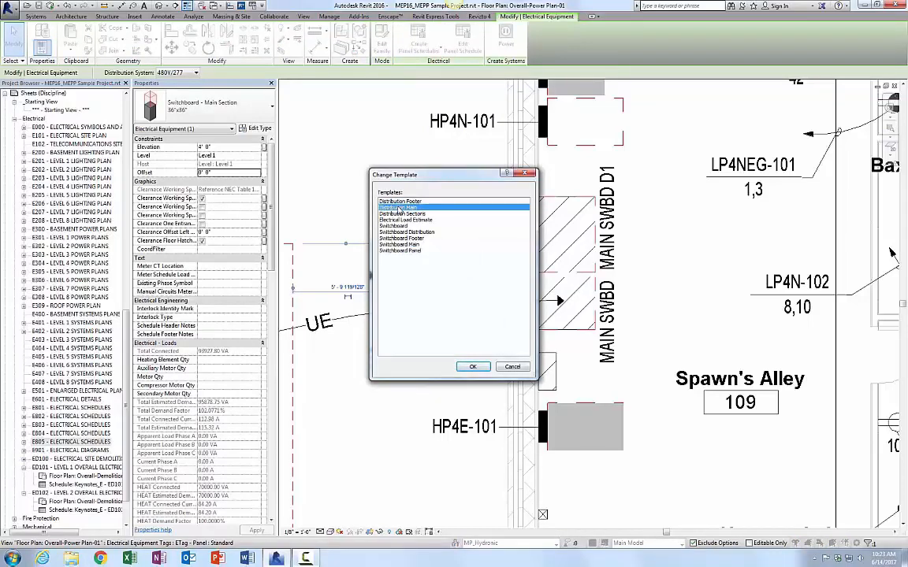
pyautogui.click(521, 369)
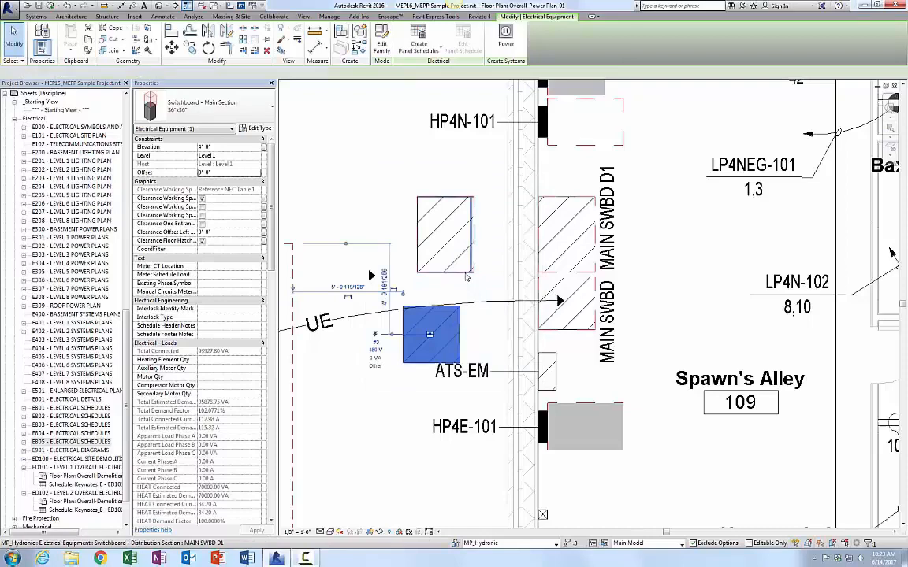
# Step: Create a panel schedule for the MAIN SWBD D1 distribution section using the Switchboard Distribution template
pyautogui.click(465, 270)
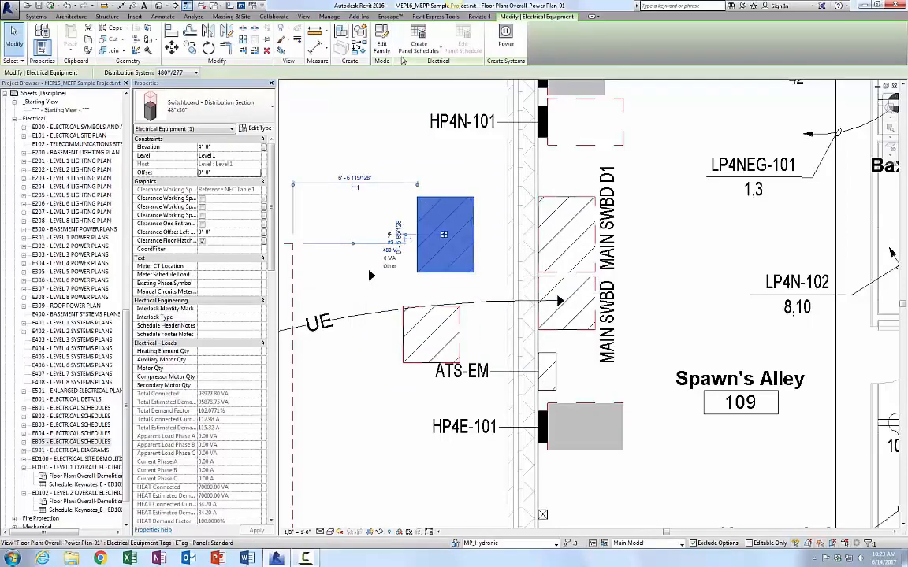
pyautogui.click(409, 49)
pyautogui.click(436, 85)
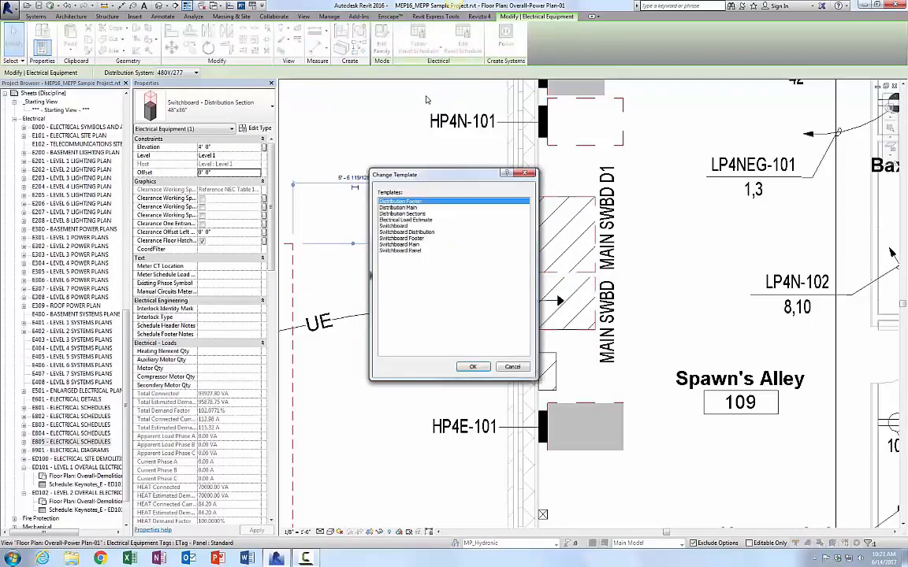
pyautogui.click(419, 232)
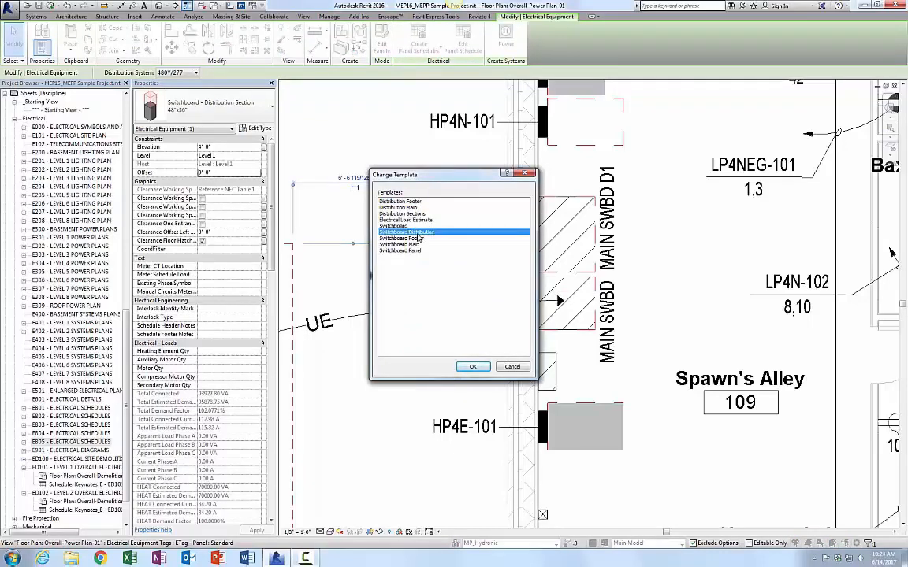
pyautogui.click(473, 366)
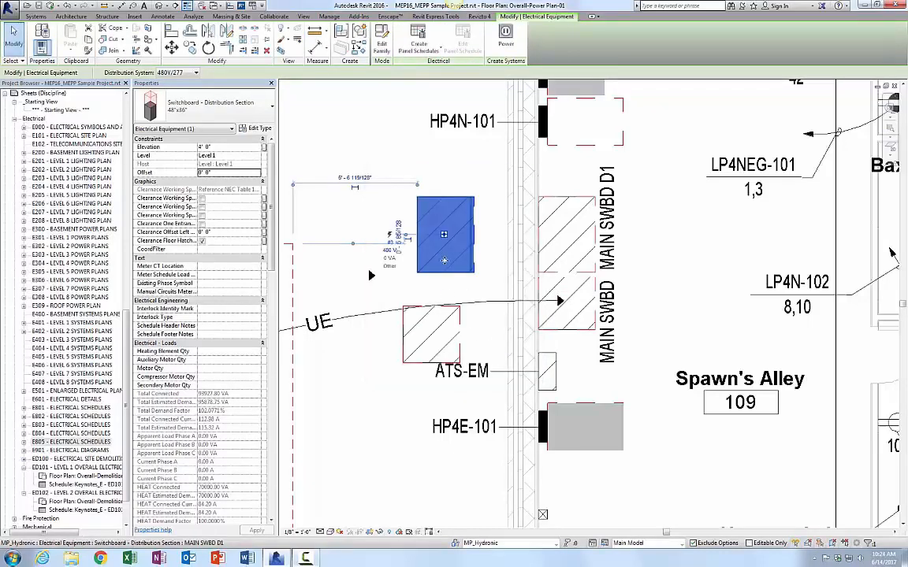
# Step: Delete the bus connection and the switchboard sections that were moved away from the wall
pyautogui.click(372, 276)
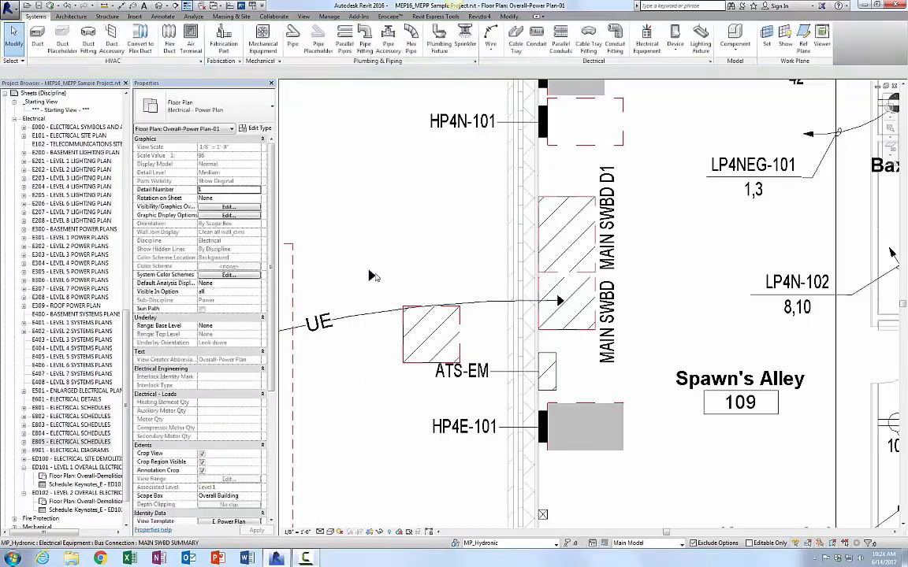
pyautogui.click(374, 275)
pyautogui.press('Delete')
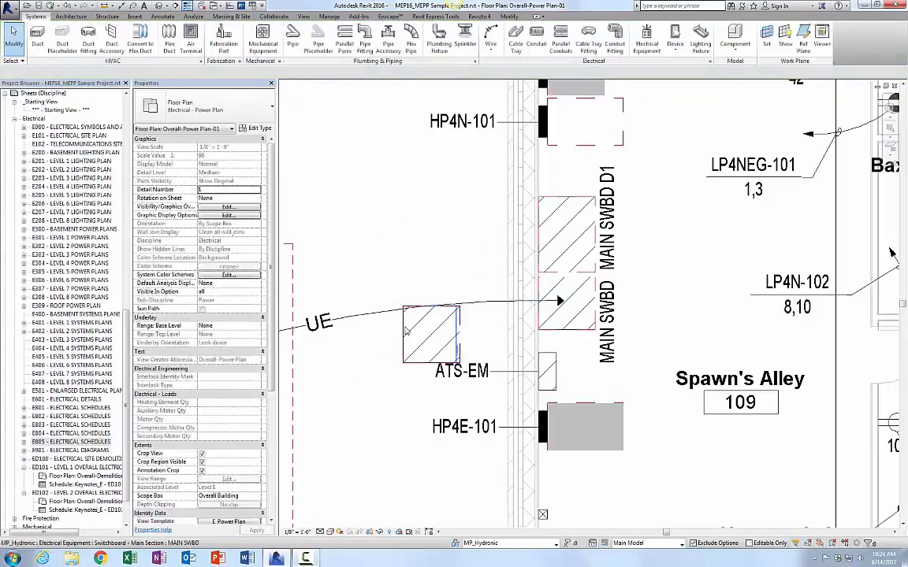
pyautogui.click(406, 331)
pyautogui.press('Delete')
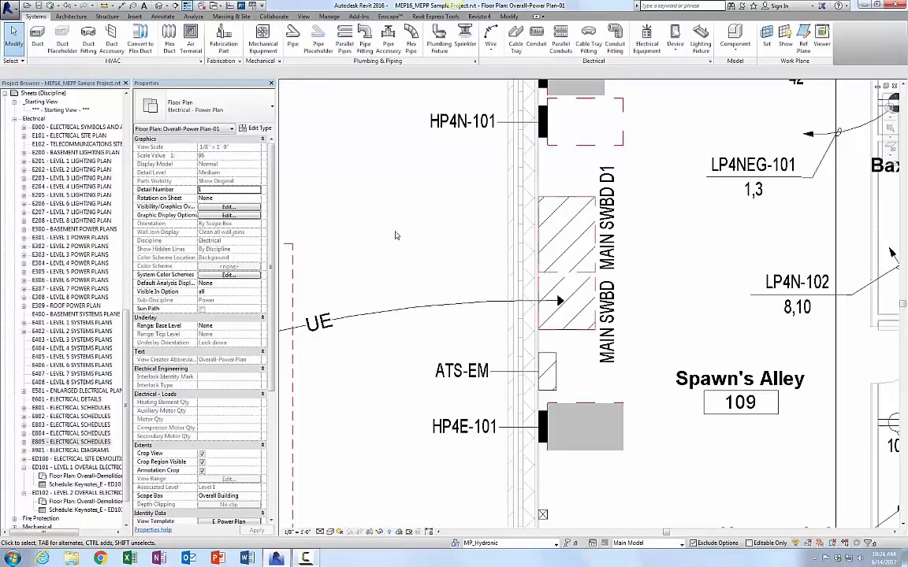
# Step: Examine the MAIN SWBD, MAIN SWBD D1 and MAIN SWBD SUMMARY entries under Panel Schedules in the project browser
pyautogui.click(71, 442)
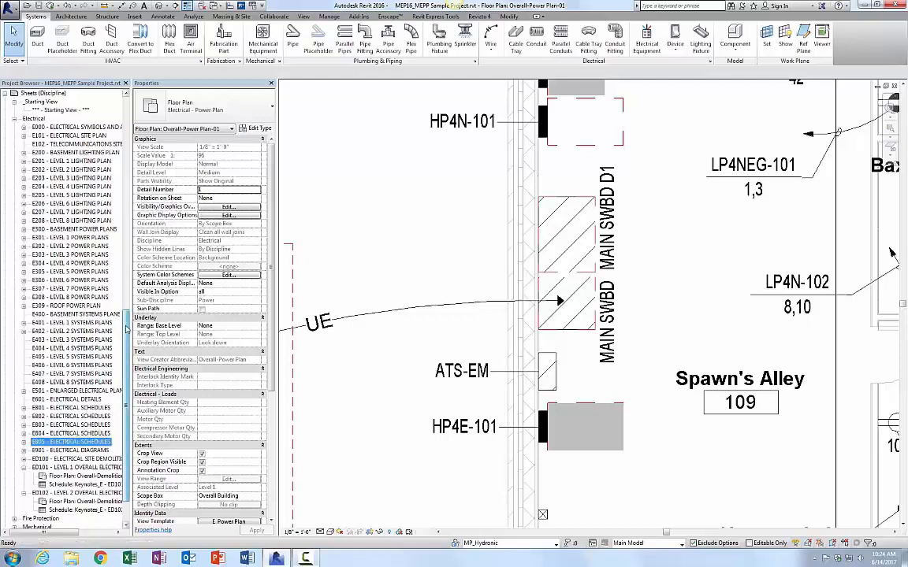
pyautogui.scroll(4, 63, 316)
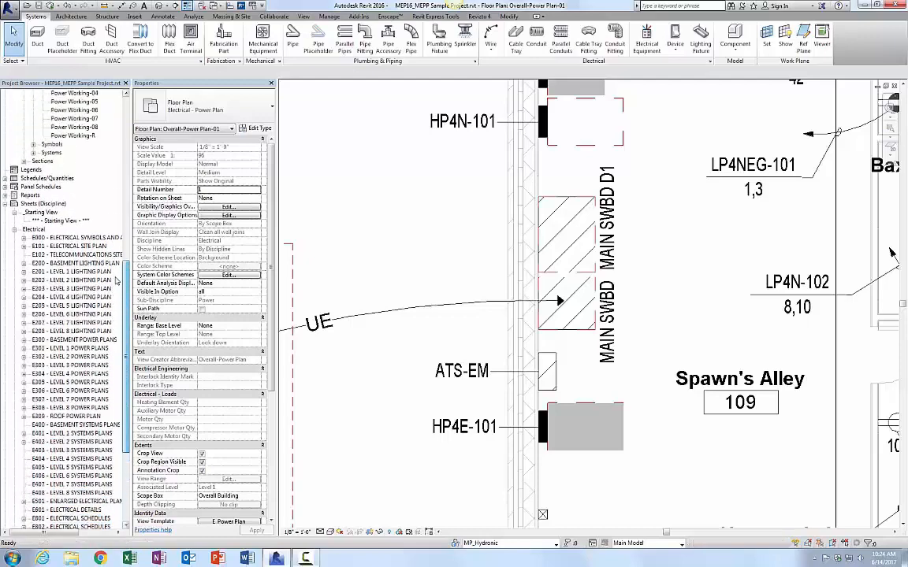
pyautogui.click(5, 186)
pyautogui.click(44, 255)
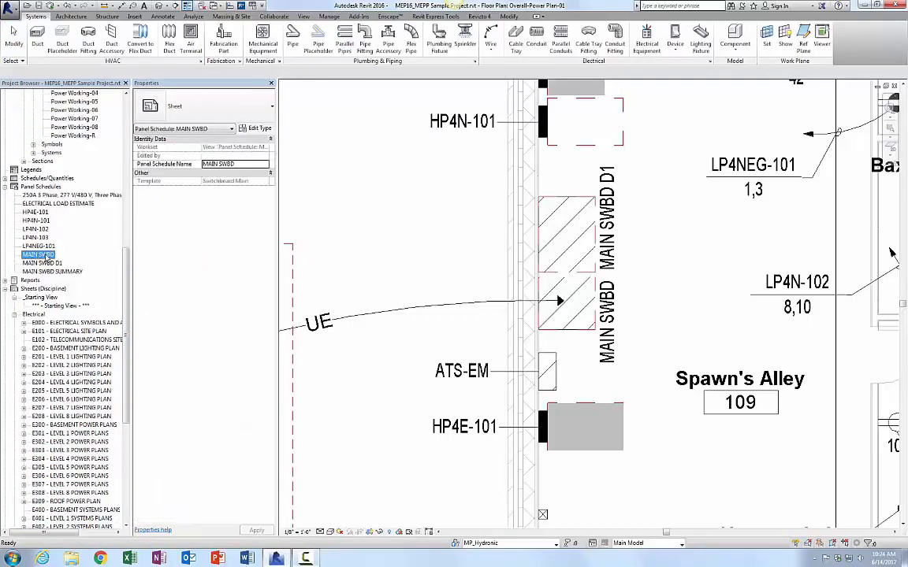
pyautogui.click(44, 263)
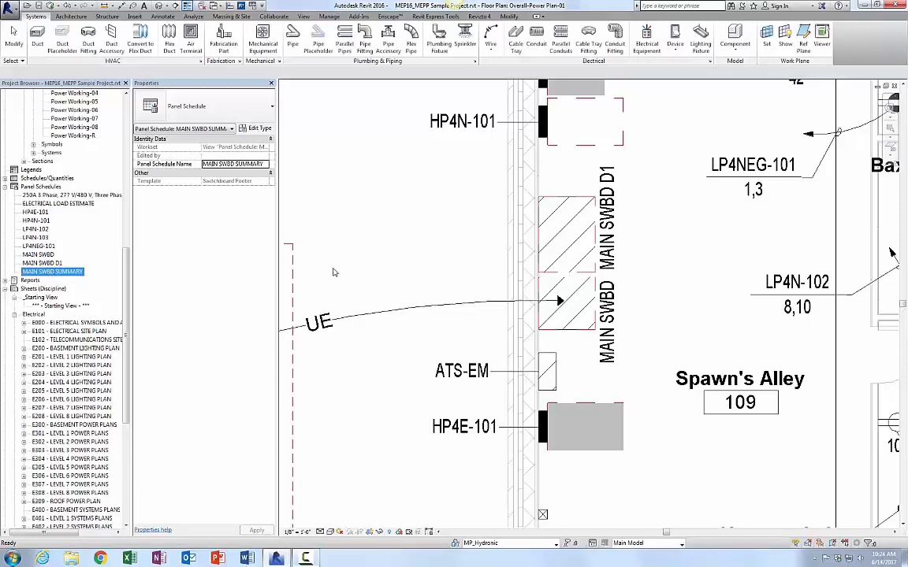
pyautogui.click(473, 264)
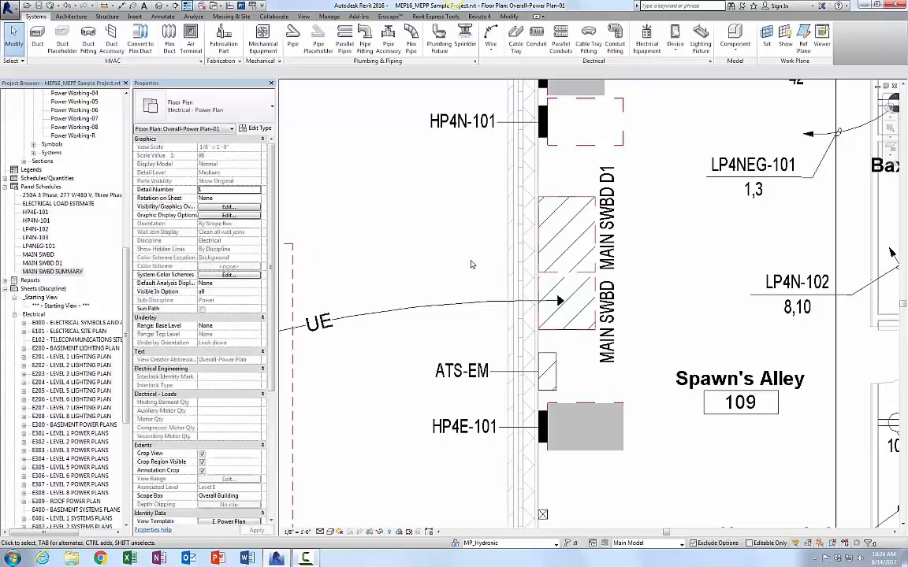
# Step: Switch to the E805 - ELECTRICAL SCHEDULES sheet and reposition the Distribution Section No. 1 schedule graphic
pyautogui.hotkey('ctrl', 'Tab')
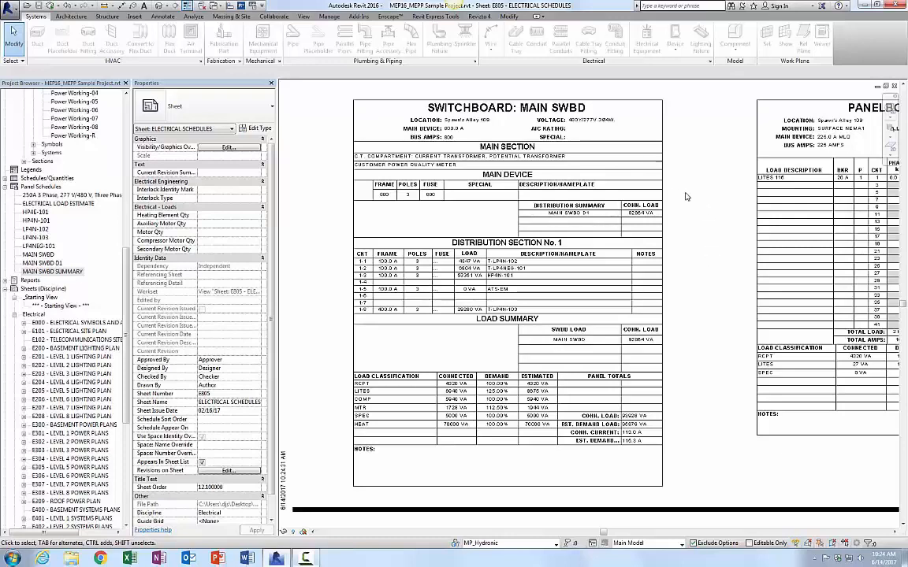
pyautogui.click(662, 184)
pyautogui.moveTo(662, 184); pyautogui.dragTo(666, 162)
pyautogui.click(668, 272)
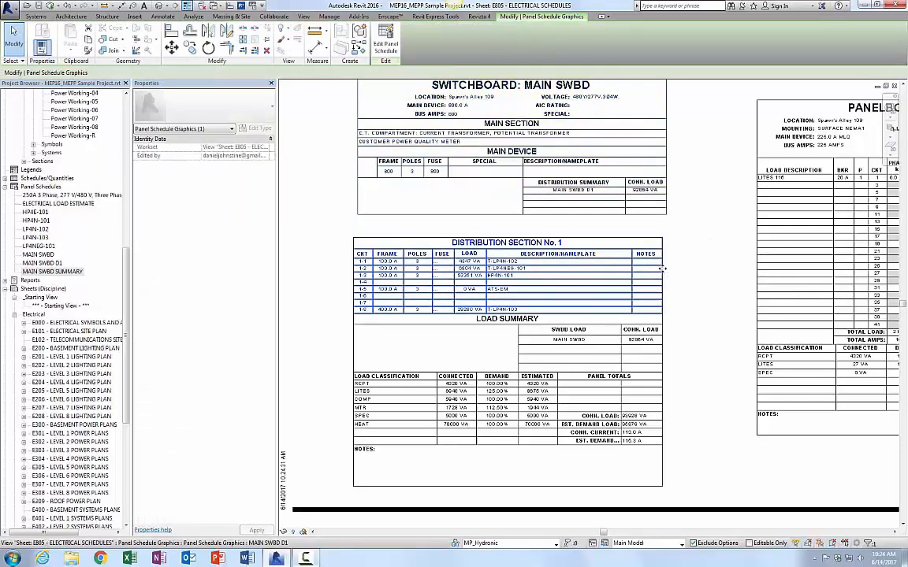
pyautogui.moveTo(668, 273); pyautogui.dragTo(678, 261)
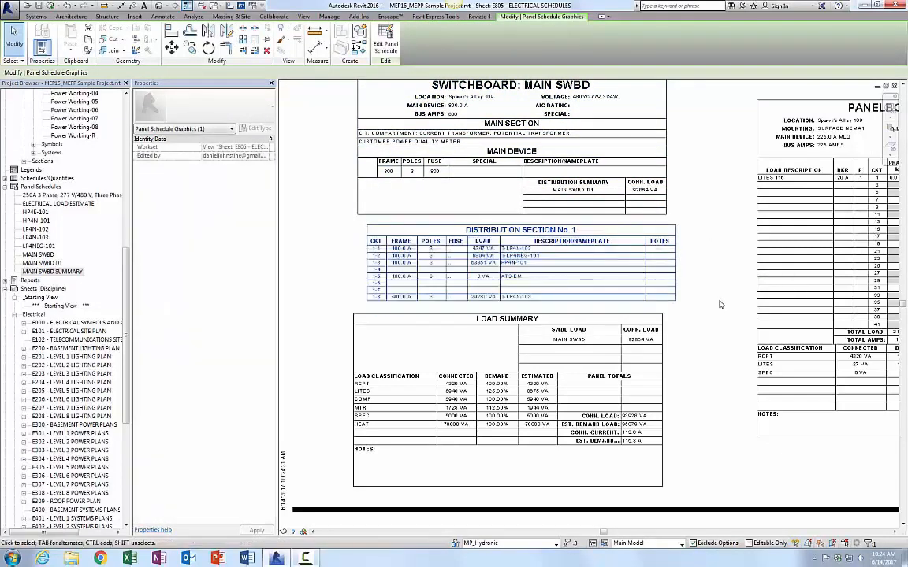
pyautogui.press('Escape')
# Step: Move the Load Summary schedule graphic down below the Distribution Section No. 1 schedule
pyautogui.moveTo(724, 327)
pyautogui.mouseDown(button='middle')
pyautogui.moveTo(733, 366)
pyautogui.moveTo(711, 341)
pyautogui.mouseUp(button='middle')
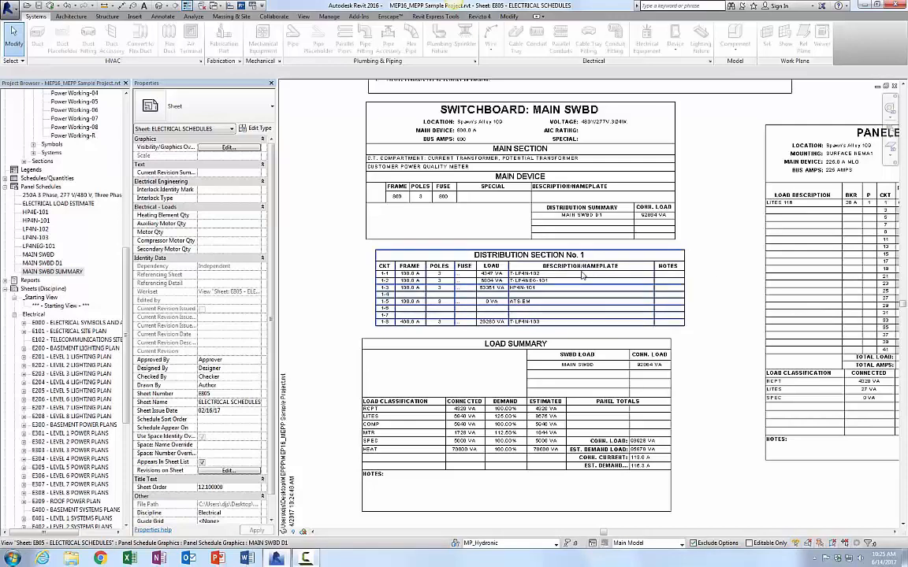
pyautogui.click(579, 339)
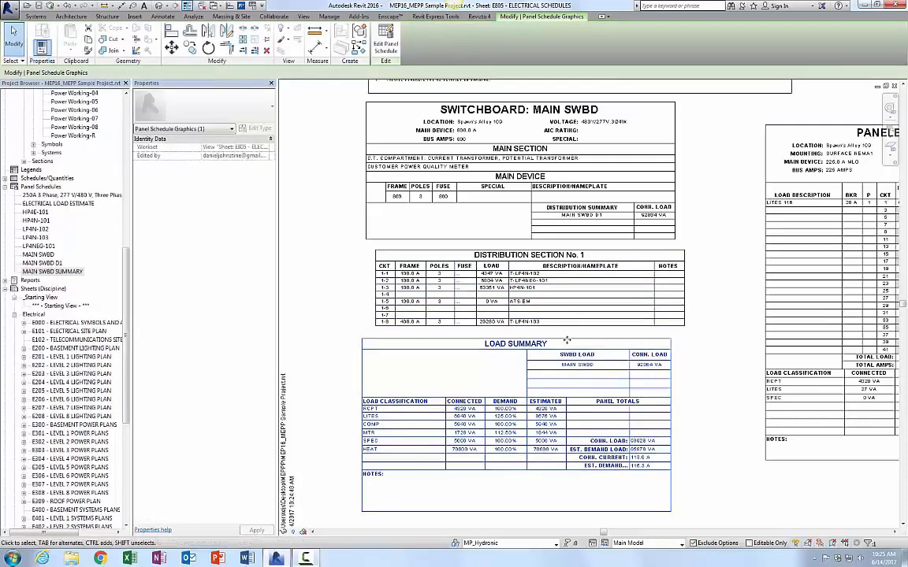
pyautogui.moveTo(571, 341); pyautogui.dragTo(573, 375)
pyautogui.press('Escape')
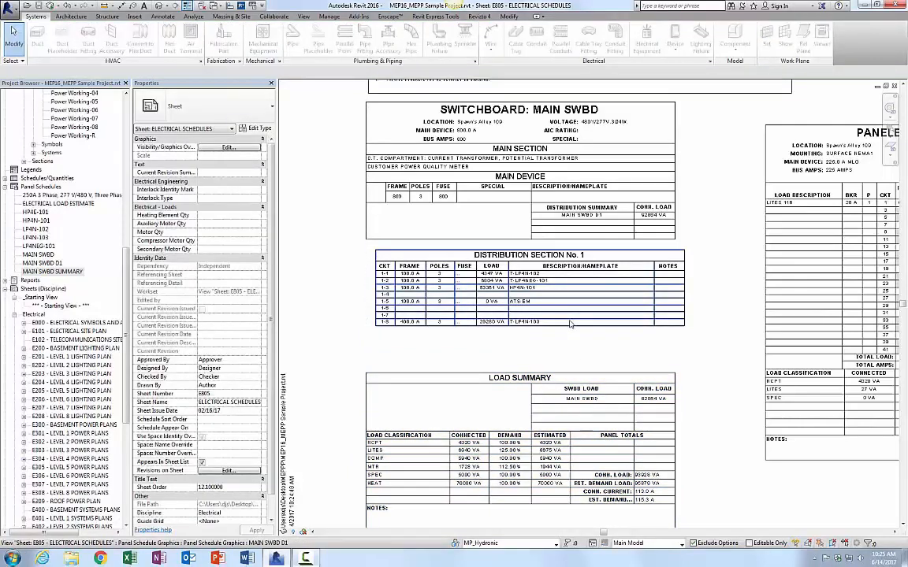
pyautogui.click(570, 321)
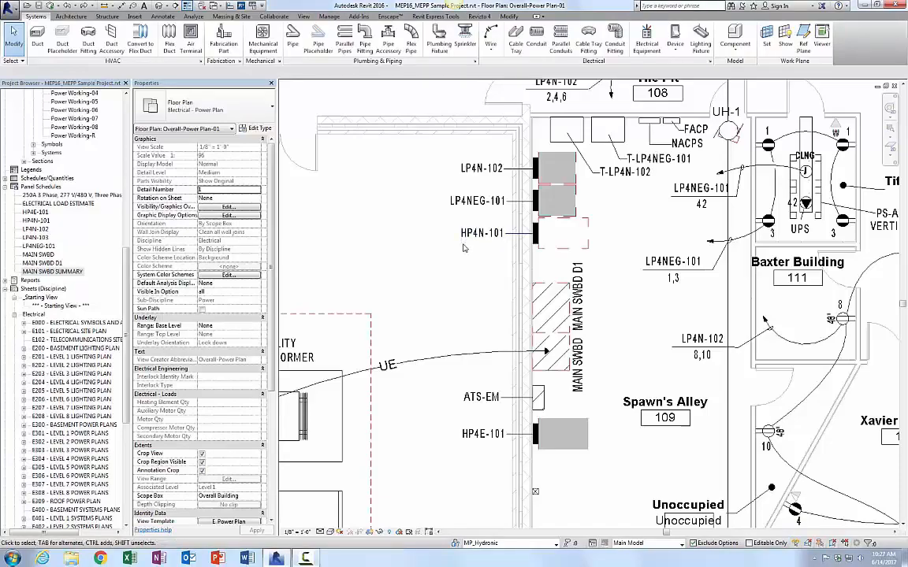
# Step: Start placing electrical equipment, searching types for "panel 480" and choosing 480V MCB Lighting and Appliance Panelboards - Recessed 125A 3 Phase
pyautogui.click(647, 39)
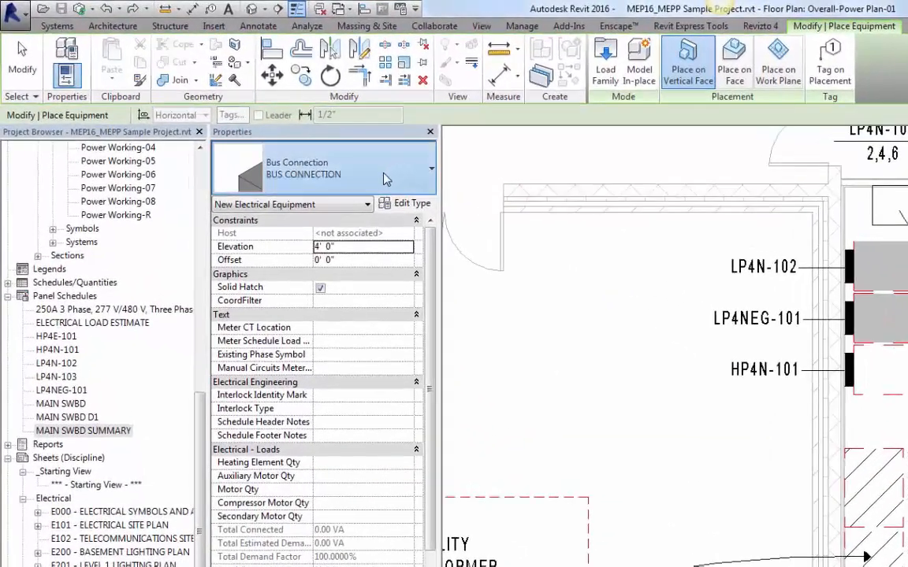
pyautogui.click(386, 178)
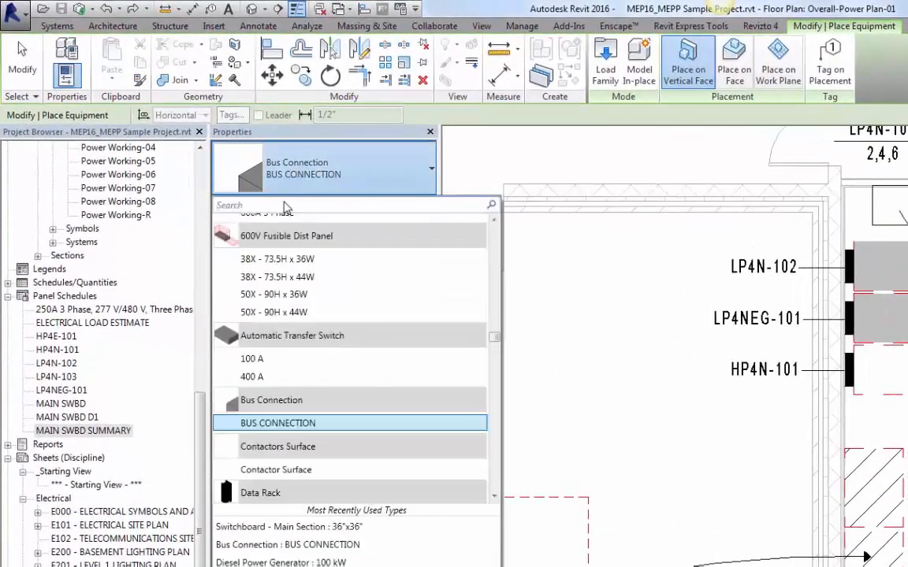
pyautogui.write('panel')
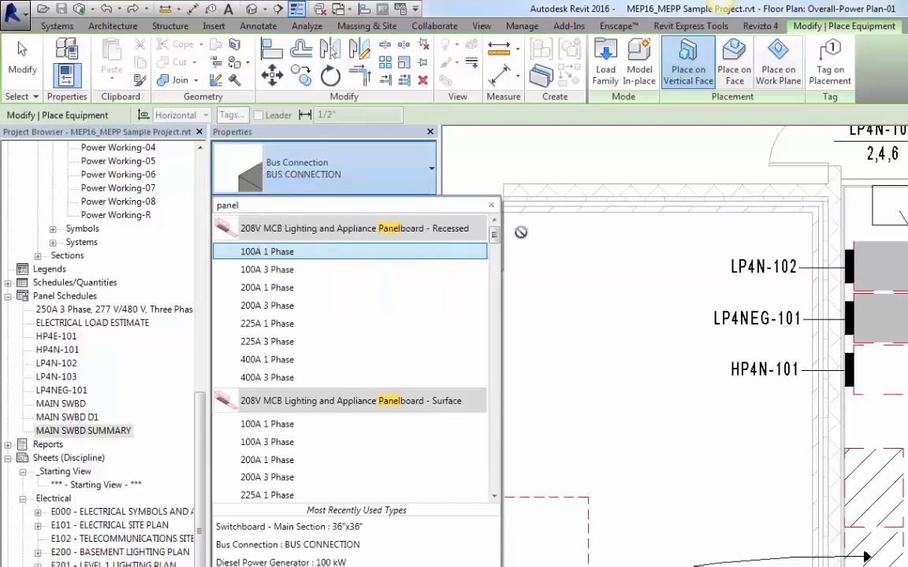
pyautogui.moveTo(501, 244); pyautogui.dragTo(492, 225)
pyautogui.write('80')
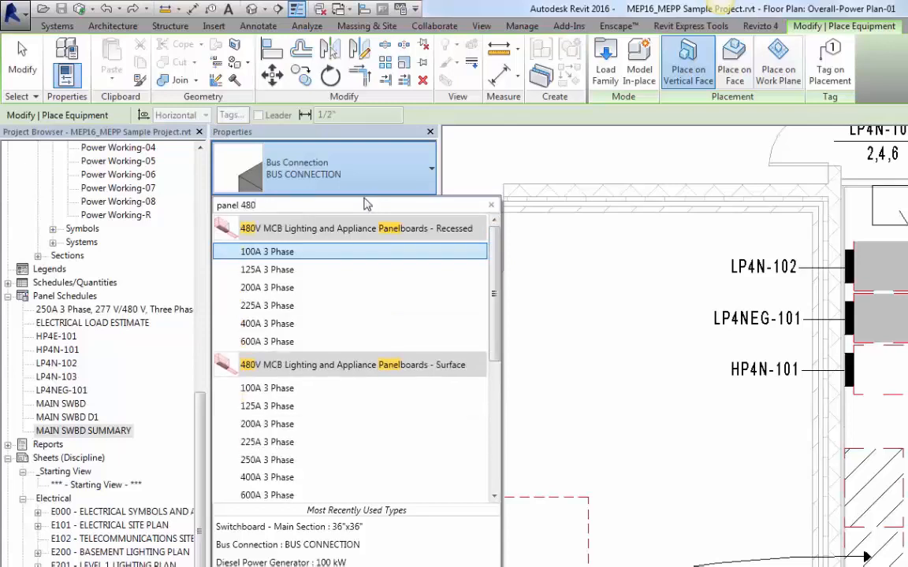
pyautogui.moveTo(272, 288); pyautogui.dragTo(489, 263)
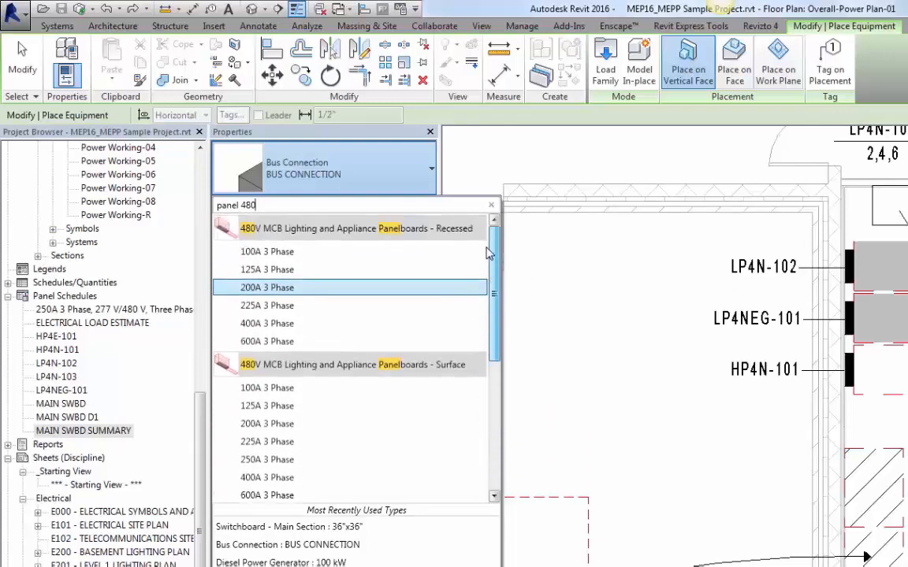
pyautogui.click(292, 270)
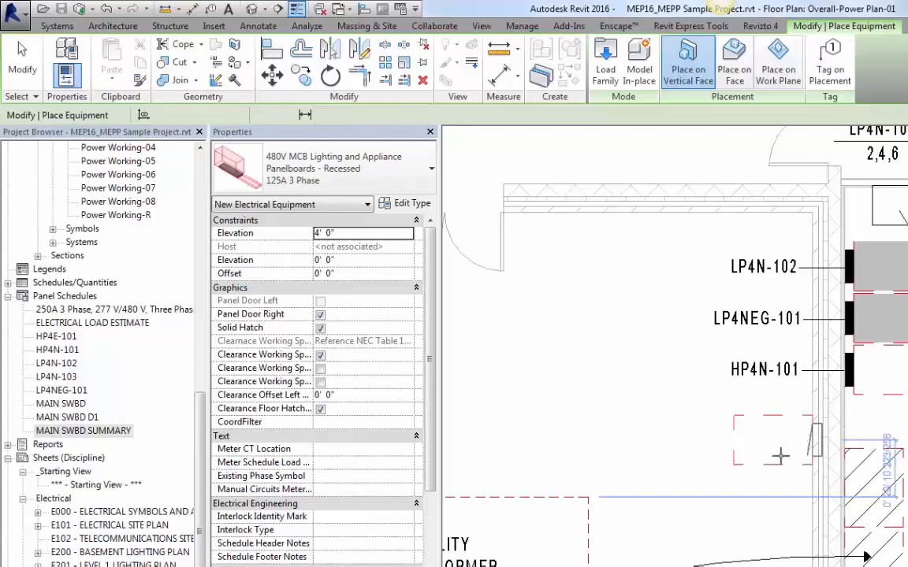
# Step: Place the 480V panelboard on the wall just below HP4N-101 and exit placement
pyautogui.click(812, 442)
pyautogui.press('Escape')
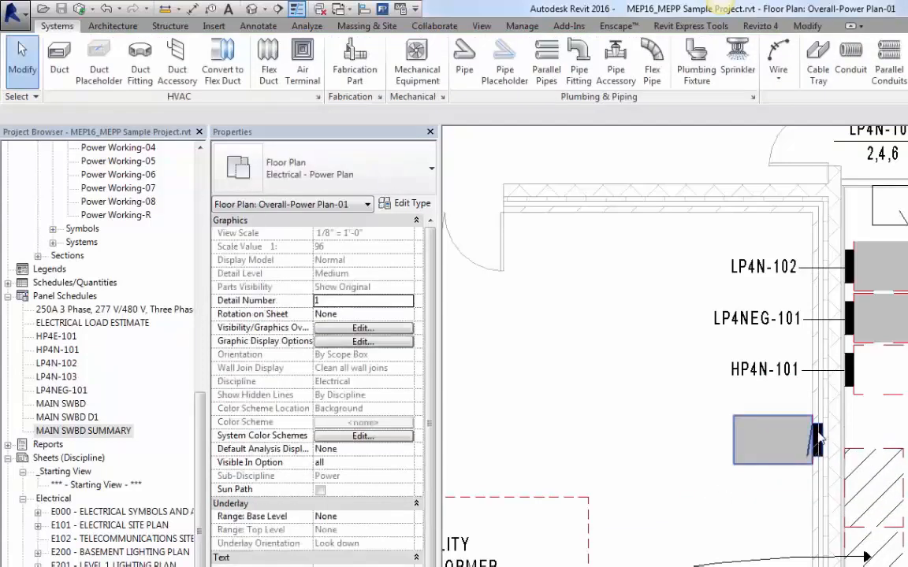
# Step: Turn off Solid Hatch and Clearance Floor Hatch Visible for the newly placed panelboard
pyautogui.click(764, 428)
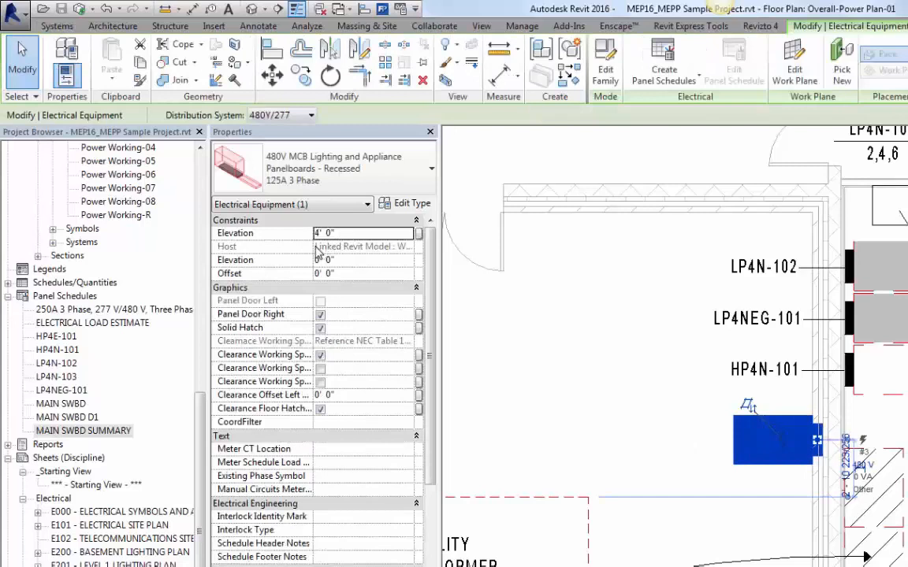
pyautogui.moveTo(312, 247); pyautogui.dragTo(335, 250)
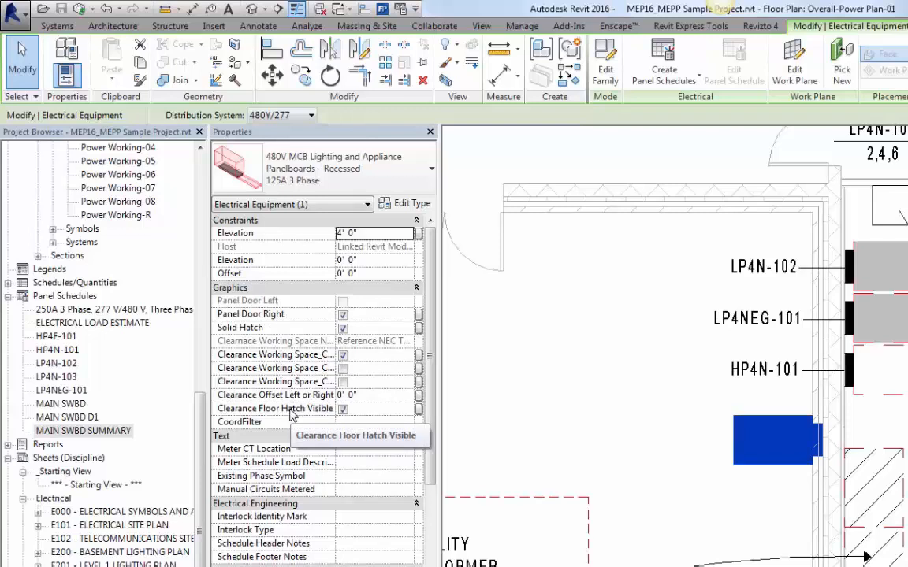
pyautogui.click(344, 330)
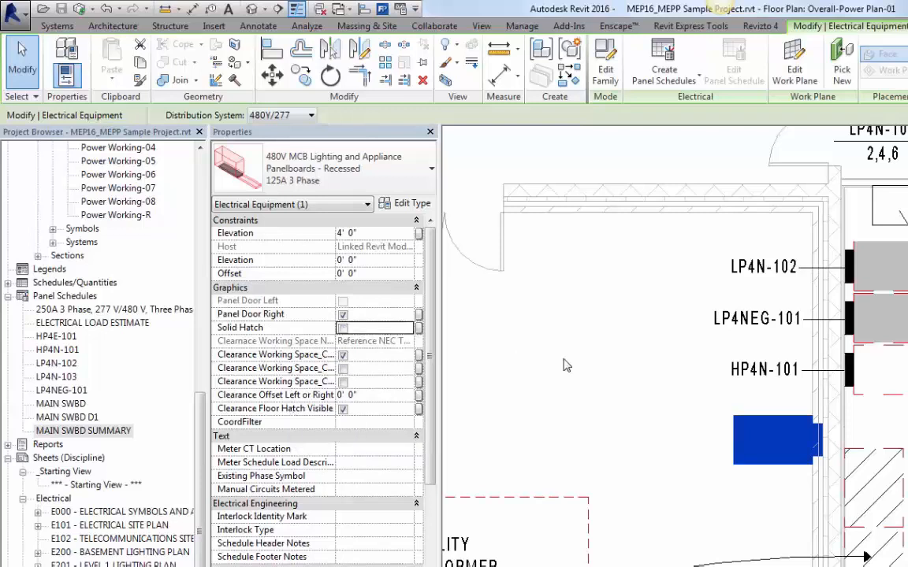
pyautogui.click(703, 447)
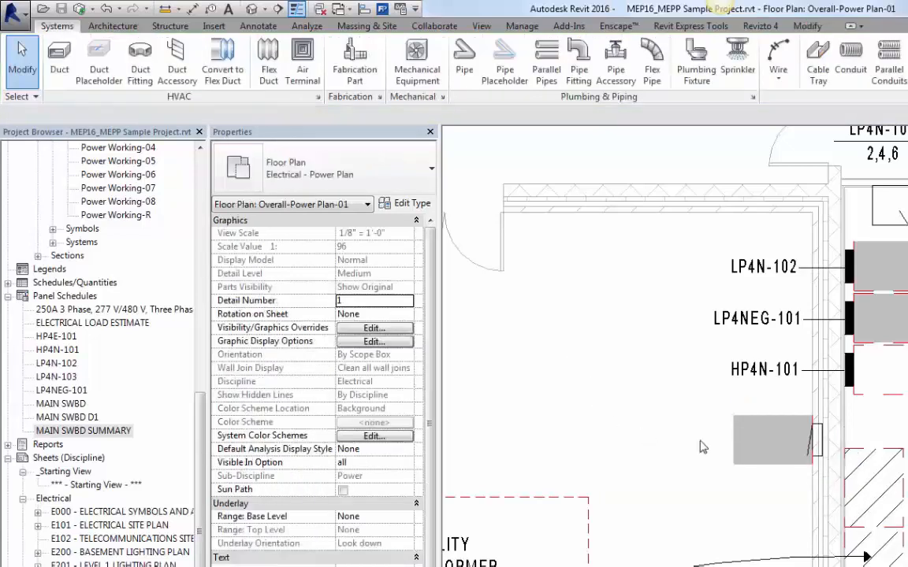
pyautogui.click(772, 420)
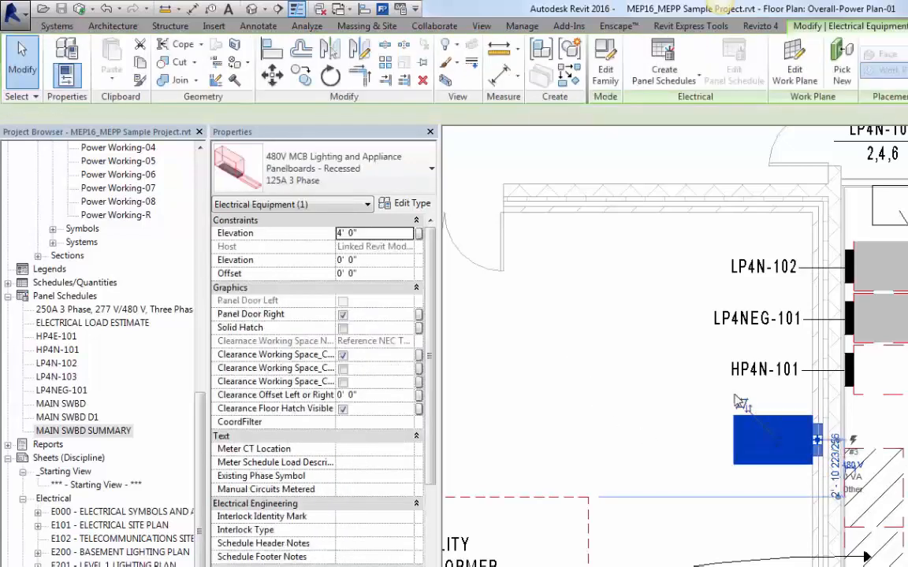
pyautogui.click(344, 409)
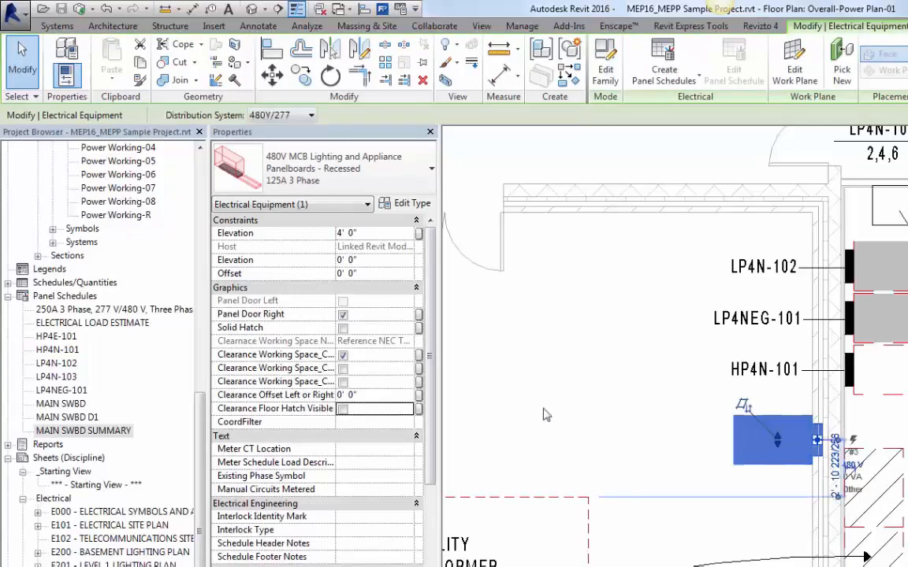
pyautogui.click(606, 410)
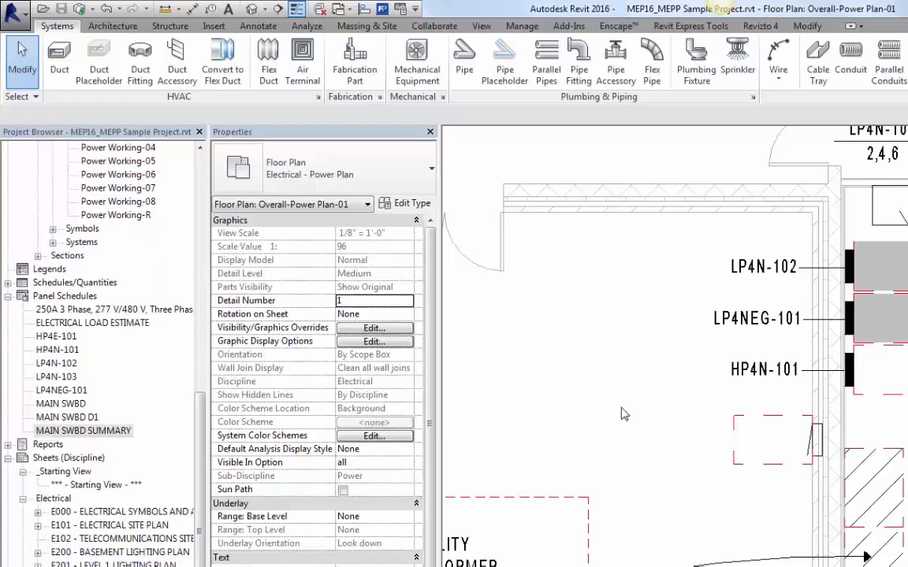
# Step: Open Visibility/Graphics Overrides for the view and examine the Generic Models subcategories such as Clearance, without changes
pyautogui.press('v')
pyautogui.press('g')
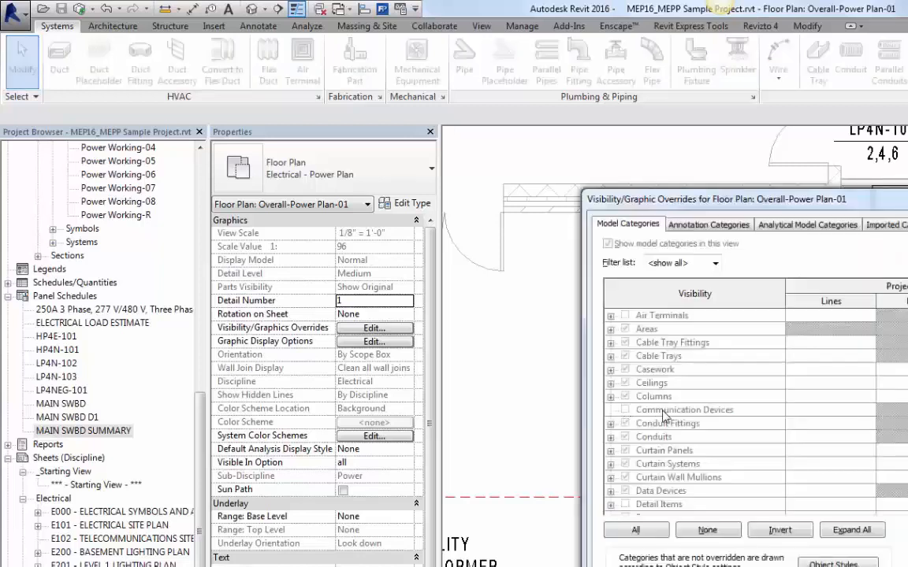
pyautogui.click(666, 438)
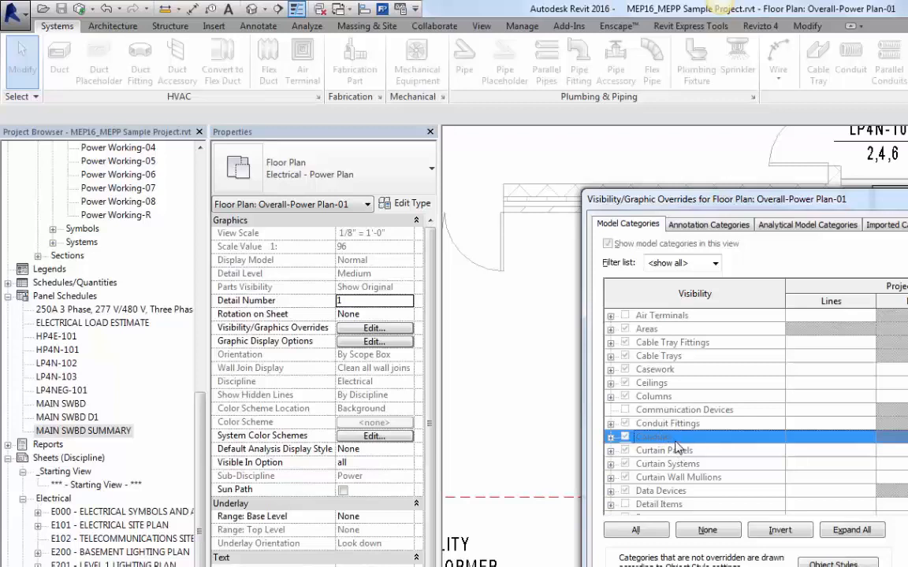
pyautogui.press('g')
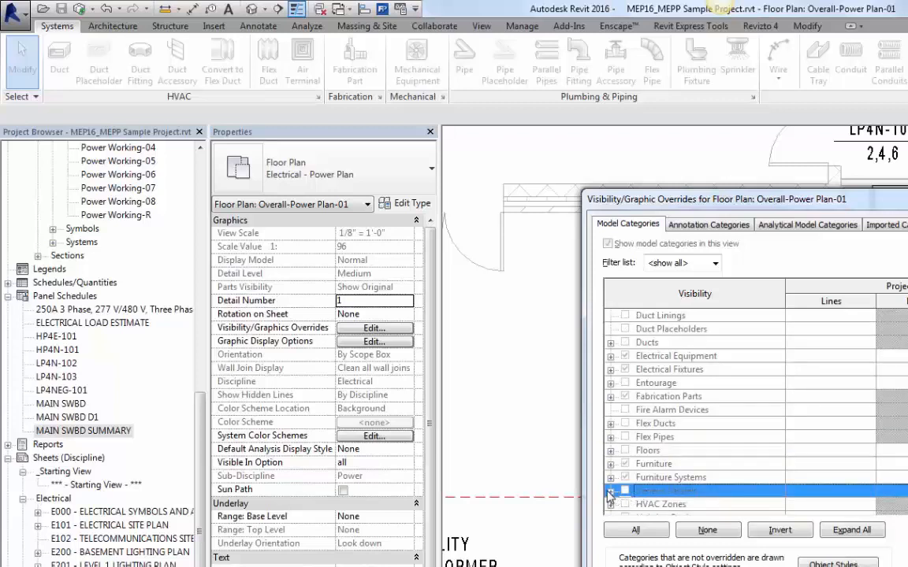
pyautogui.click(610, 491)
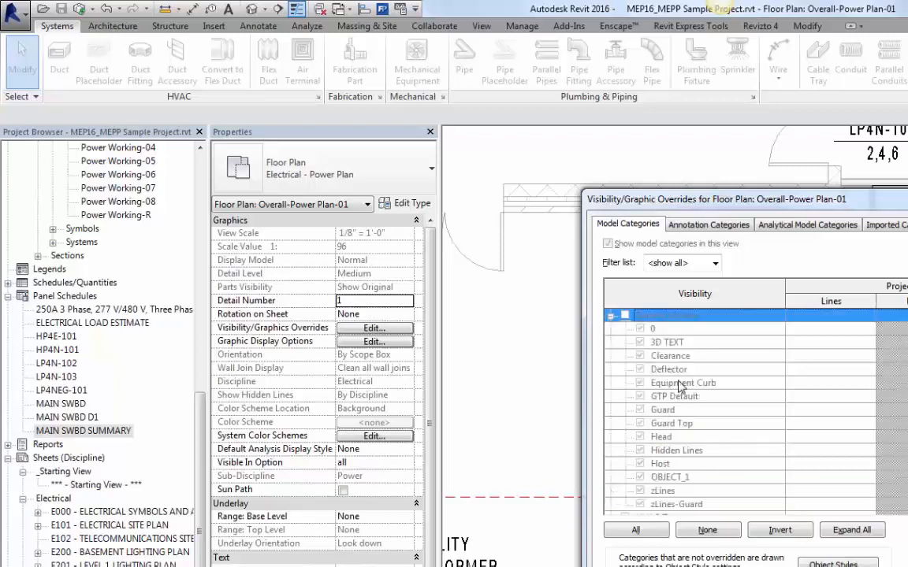
pyautogui.click(682, 357)
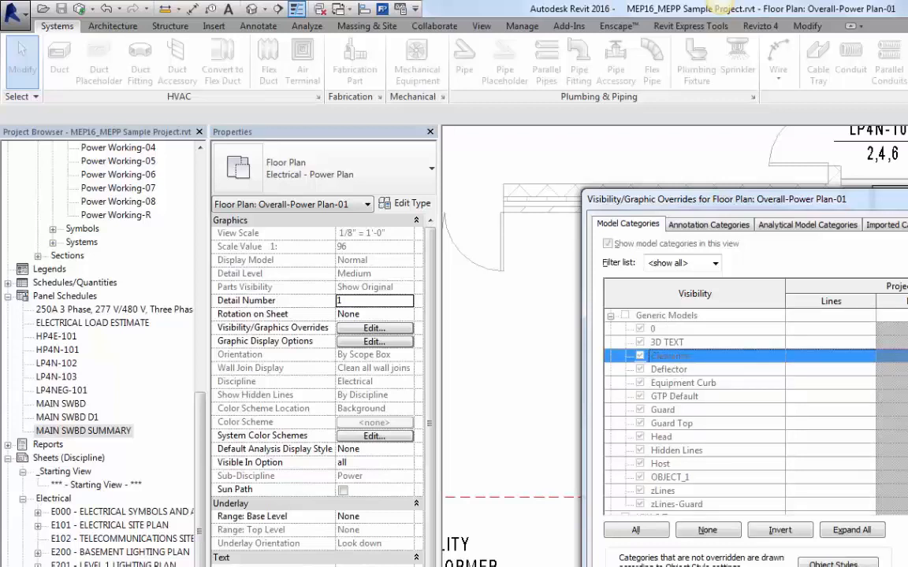
pyautogui.press('Escape')
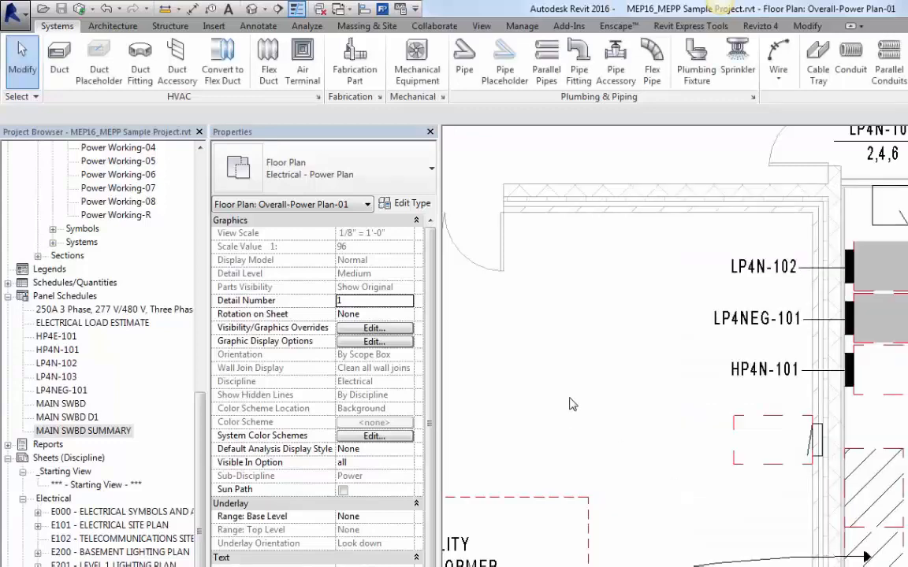
# Step: Set the new panelboard's Clearance Offset Left or Right to 1'
pyautogui.click(734, 424)
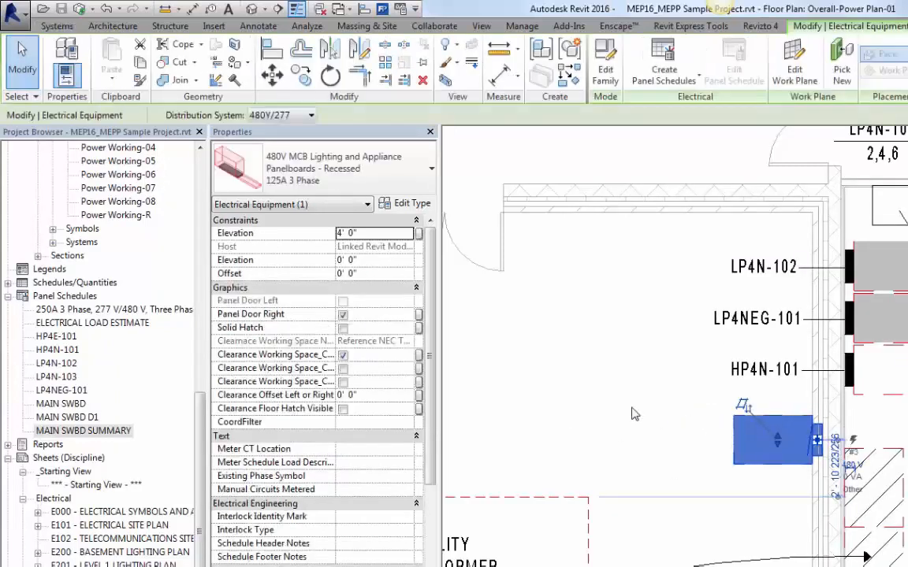
pyautogui.click(365, 396)
pyautogui.write("1'")
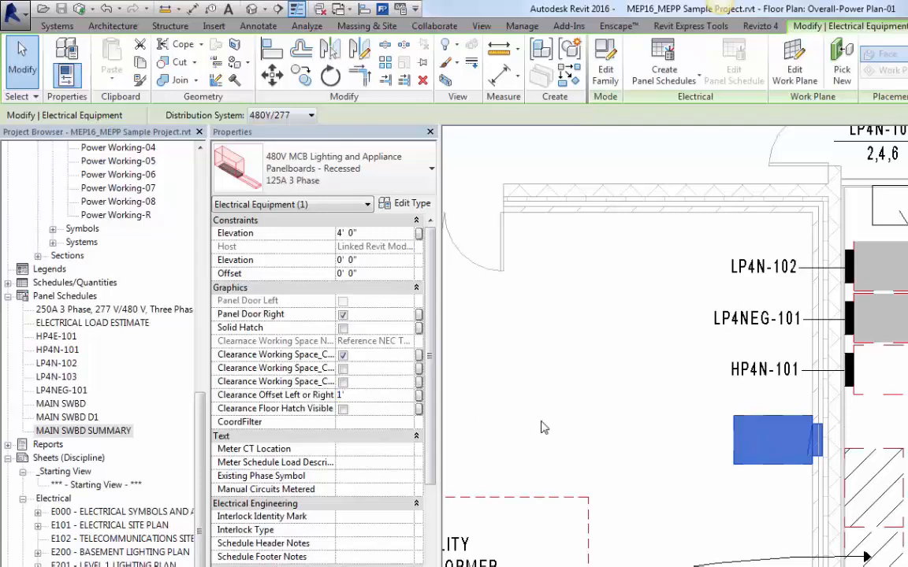
pyautogui.press('Return')
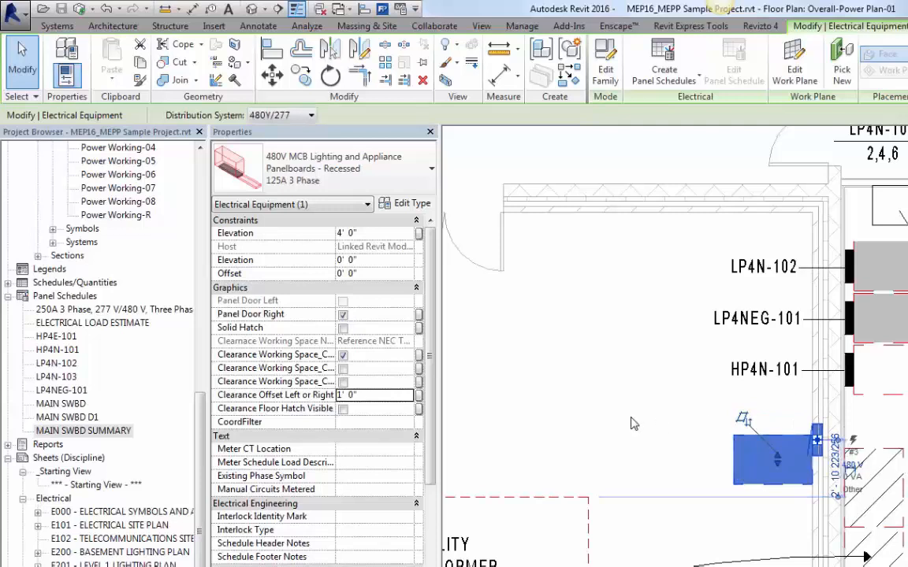
pyautogui.click(589, 422)
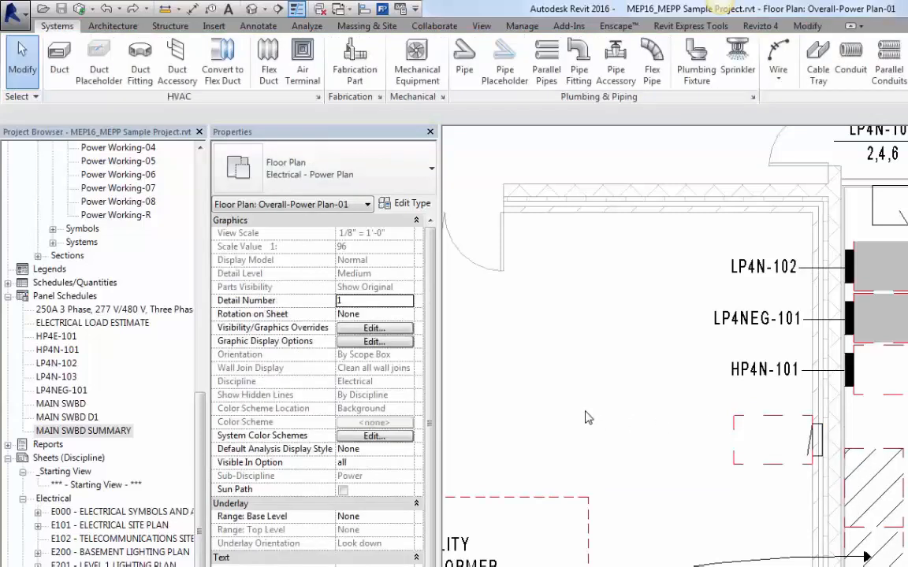
# Step: Create a panel schedule for the new panelboard using the Panel Schedule template, then close the schedule view
pyautogui.click(737, 437)
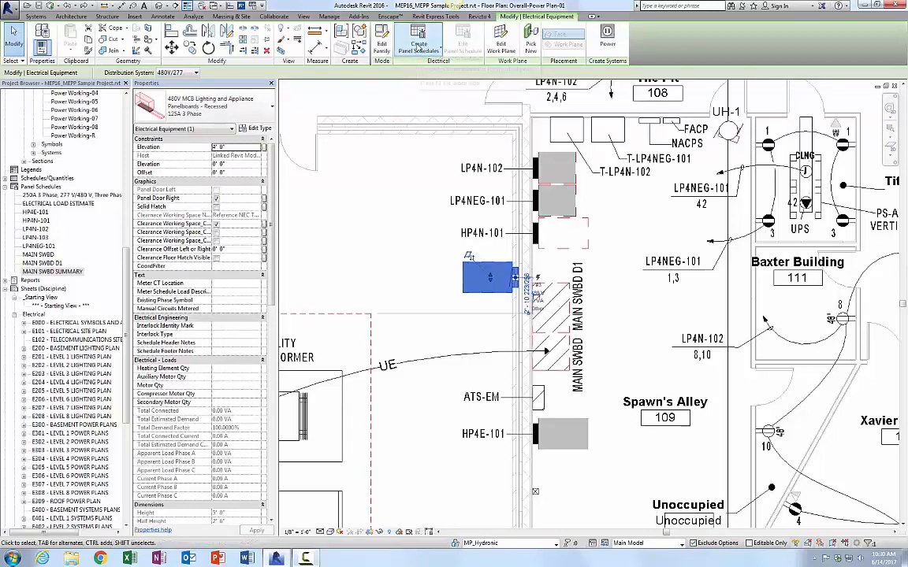
pyautogui.click(419, 49)
pyautogui.click(382, 82)
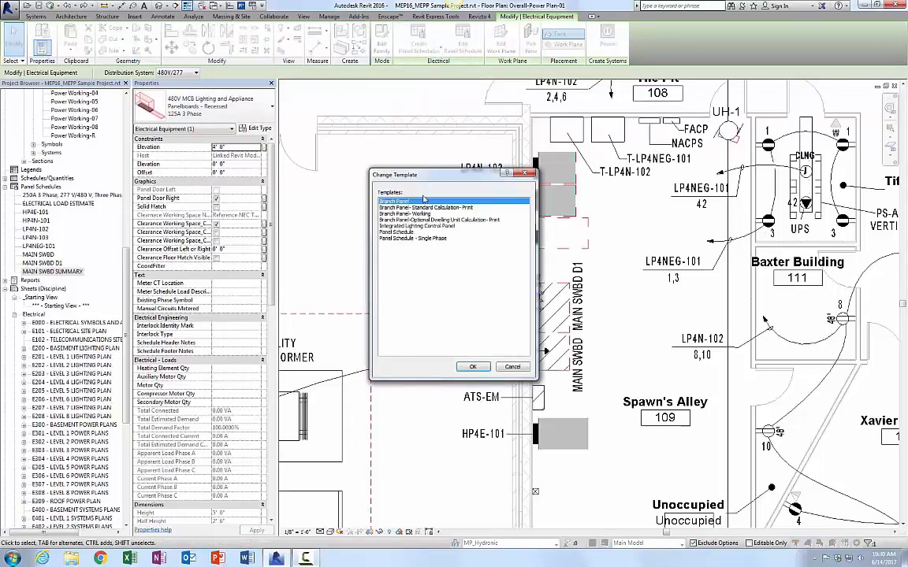
pyautogui.click(399, 233)
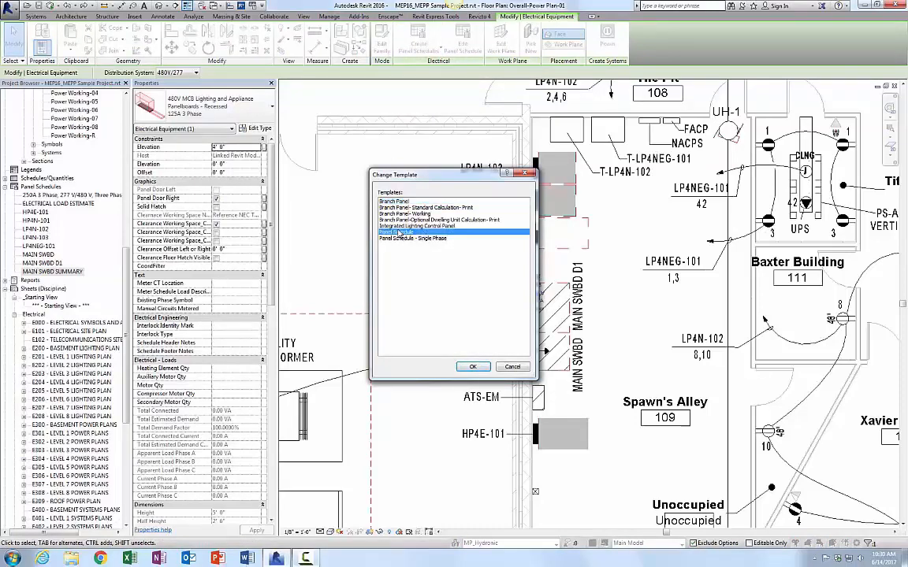
pyautogui.click(472, 366)
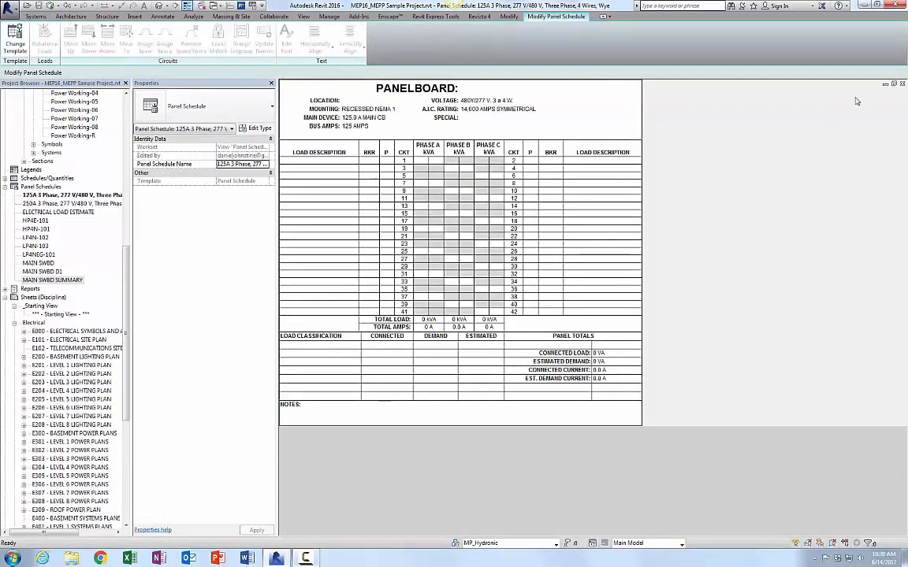
pyautogui.click(903, 84)
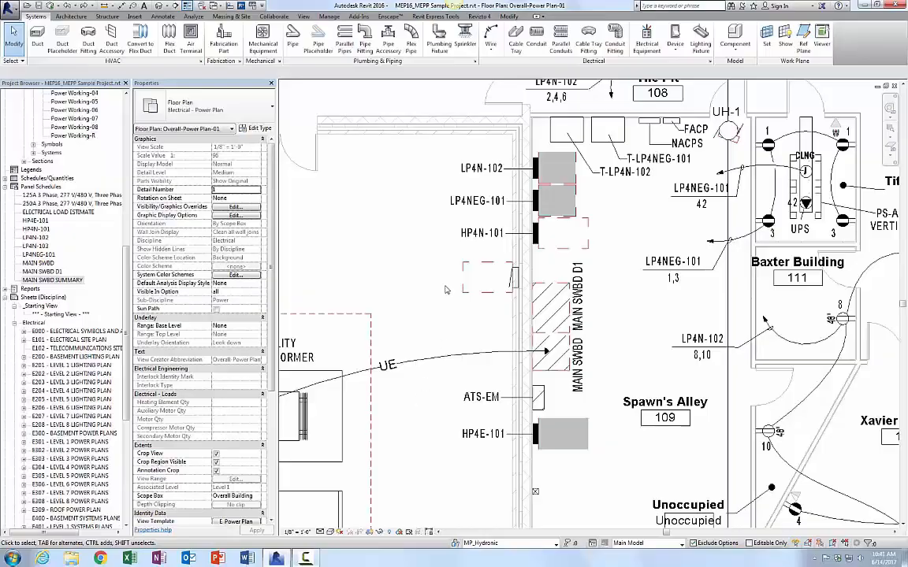
# Step: Start placing electrical equipment, searching types for "208 panel" and choosing 208V MLO Lighting and Appliance Panelboard - Surface 225A 1 Phase
pyautogui.click(550, 158)
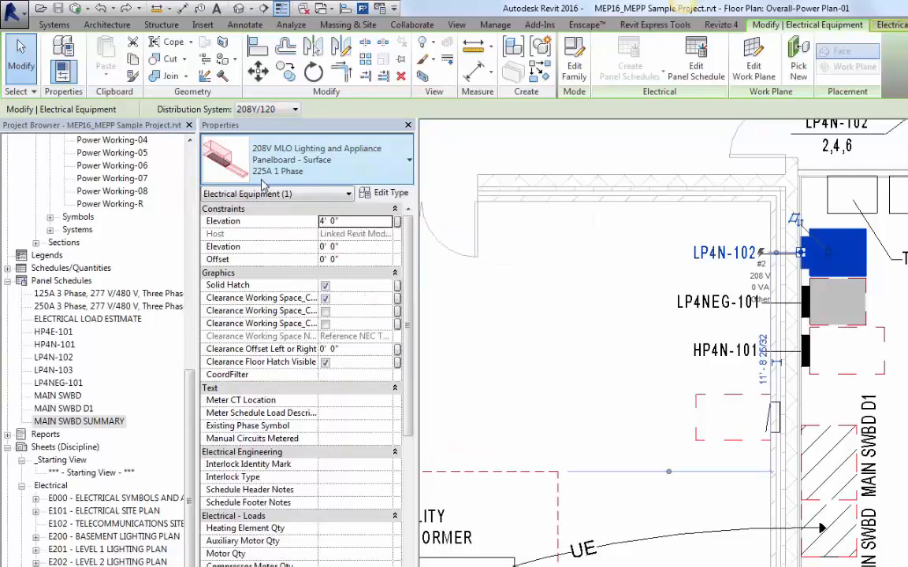
pyautogui.click(629, 186)
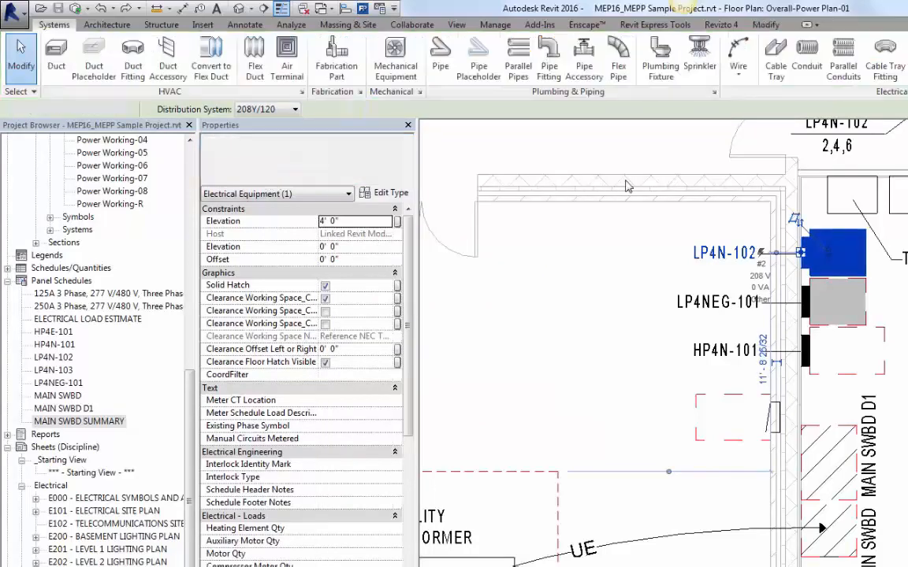
pyautogui.press('e')
pyautogui.press('e')
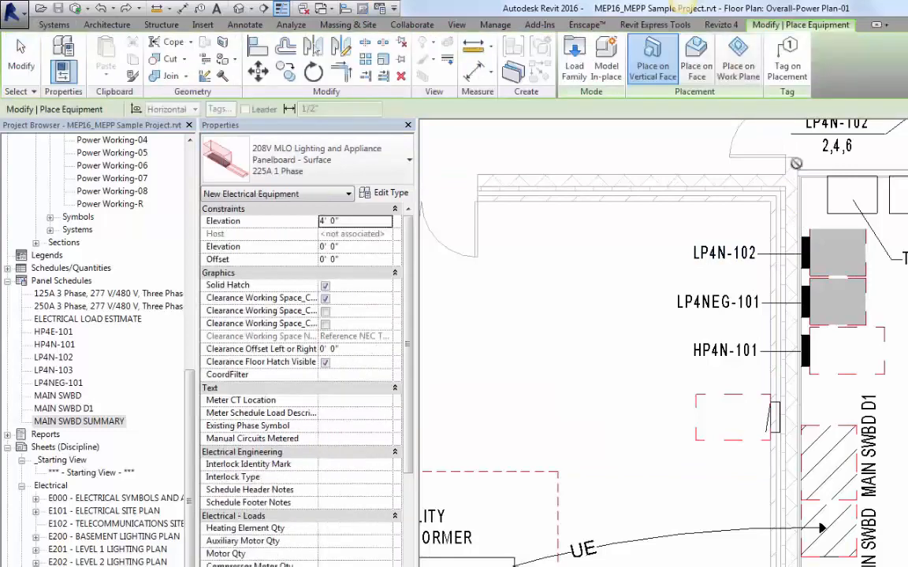
pyautogui.click(390, 170)
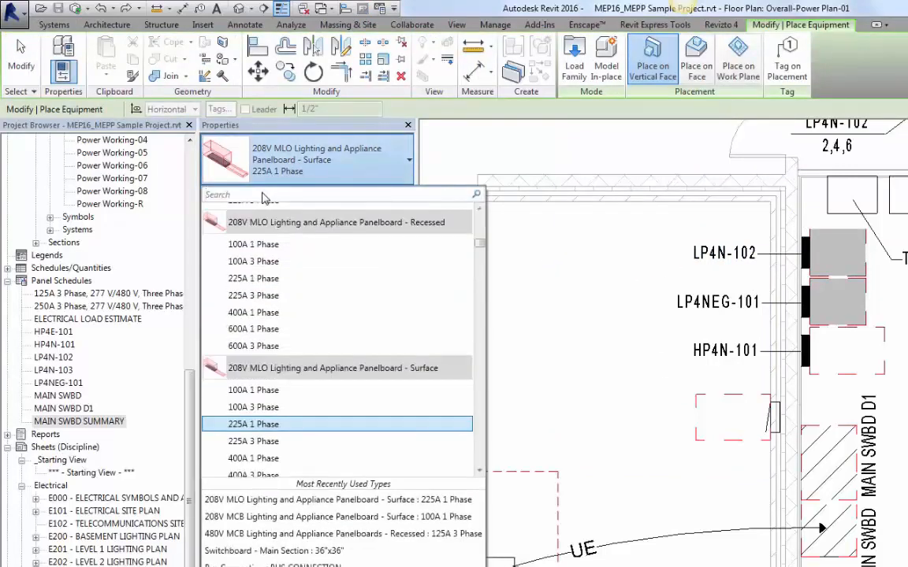
pyautogui.write('208')
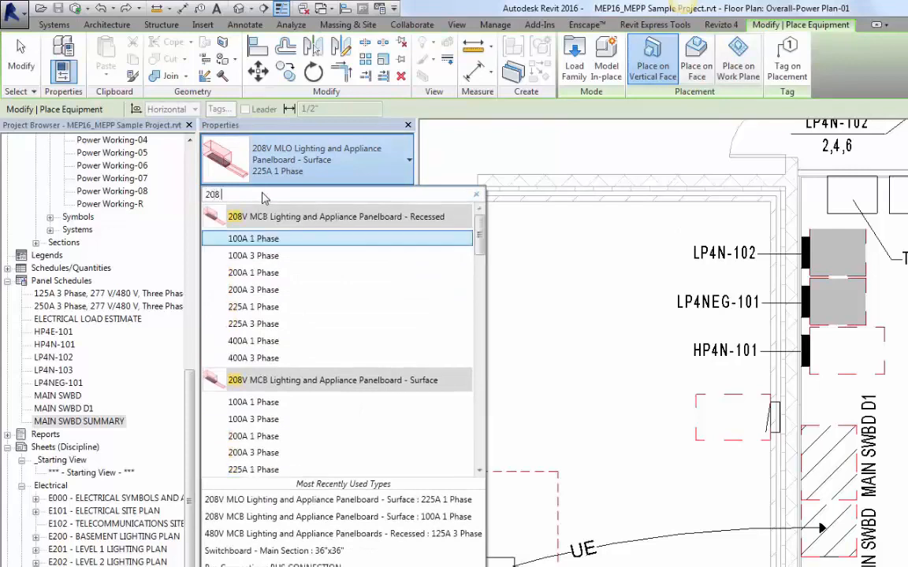
pyautogui.write(' panel')
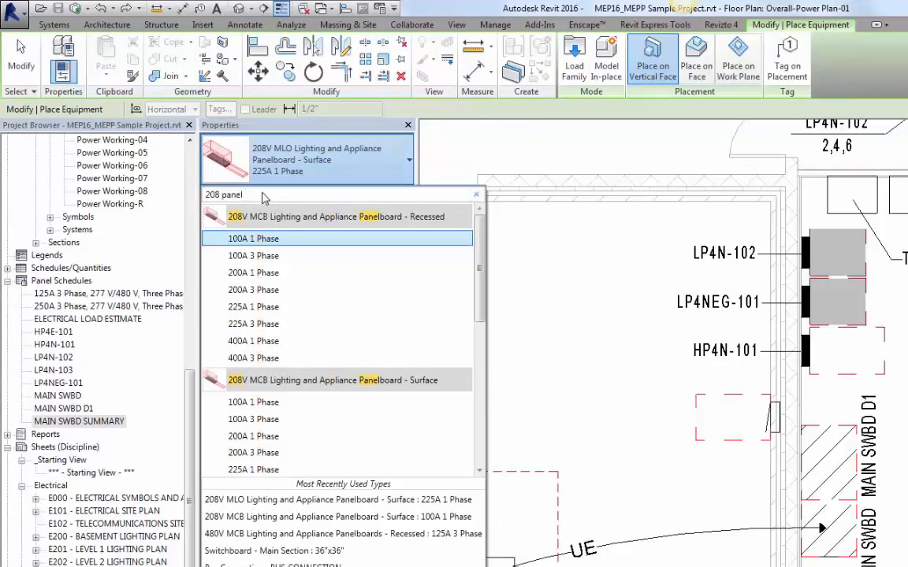
pyautogui.moveTo(479, 264); pyautogui.dragTo(479, 401)
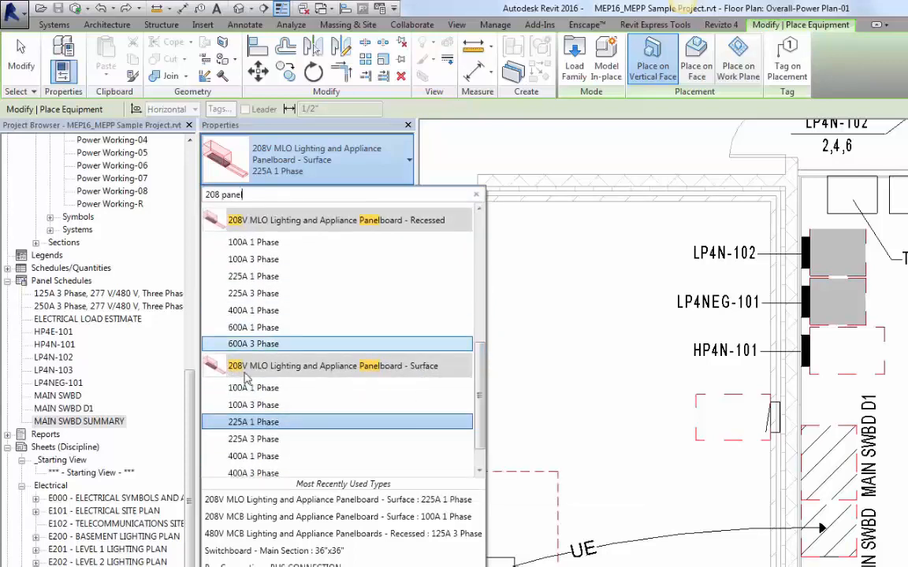
pyautogui.click(241, 427)
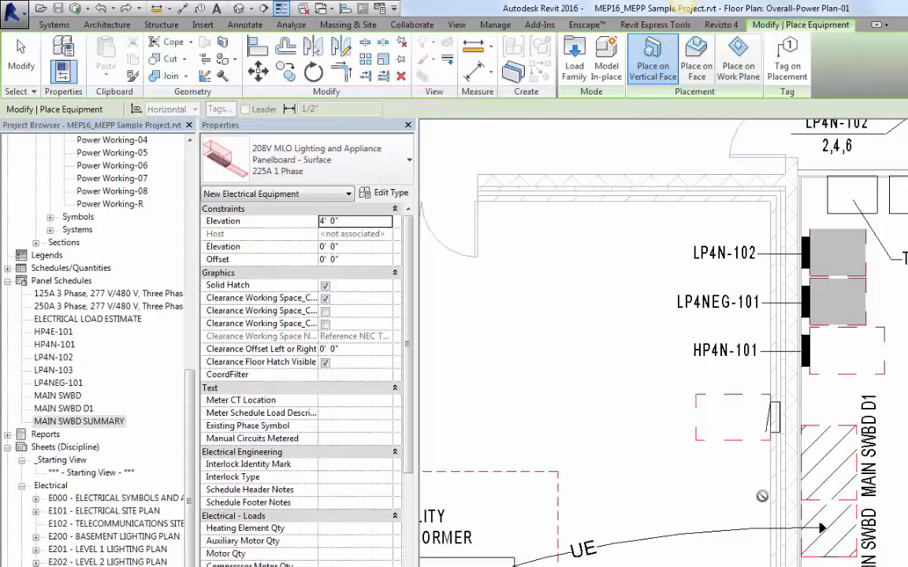
# Step: Place the 208V panelboard on the wall beside MAIN SWBD D1 and exit placement
pyautogui.click(773, 496)
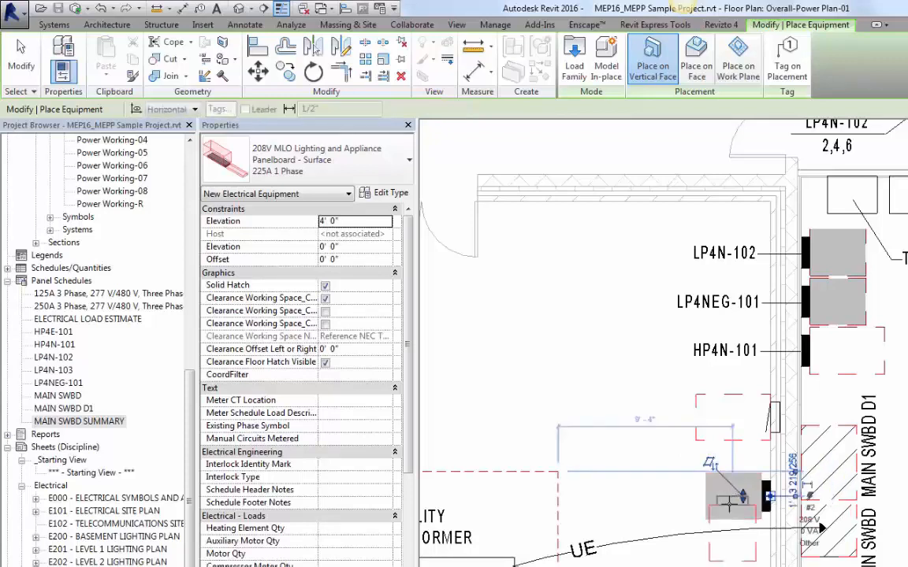
pyautogui.press('Escape')
pyautogui.press('Escape')
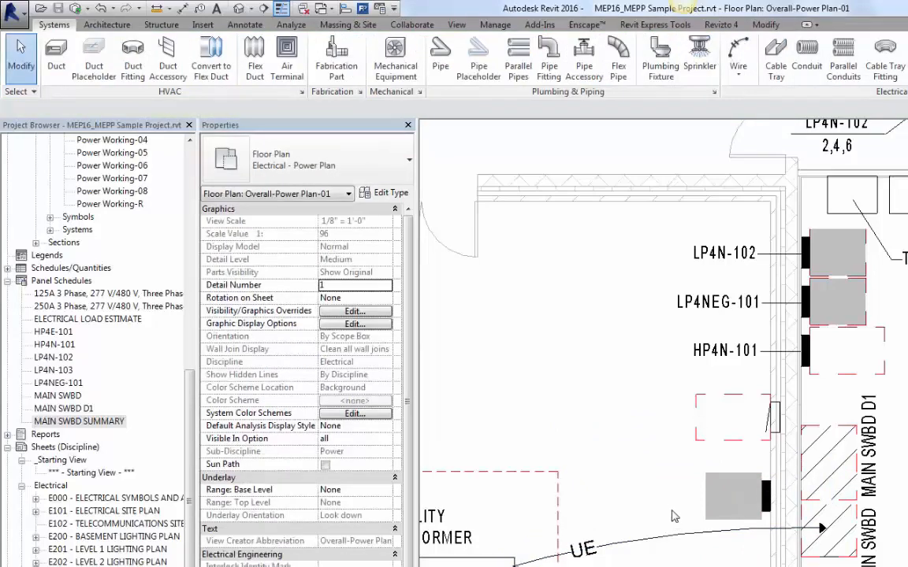
# Step: Set the new panelboard's distribution system to 208Y/120
pyautogui.click(707, 493)
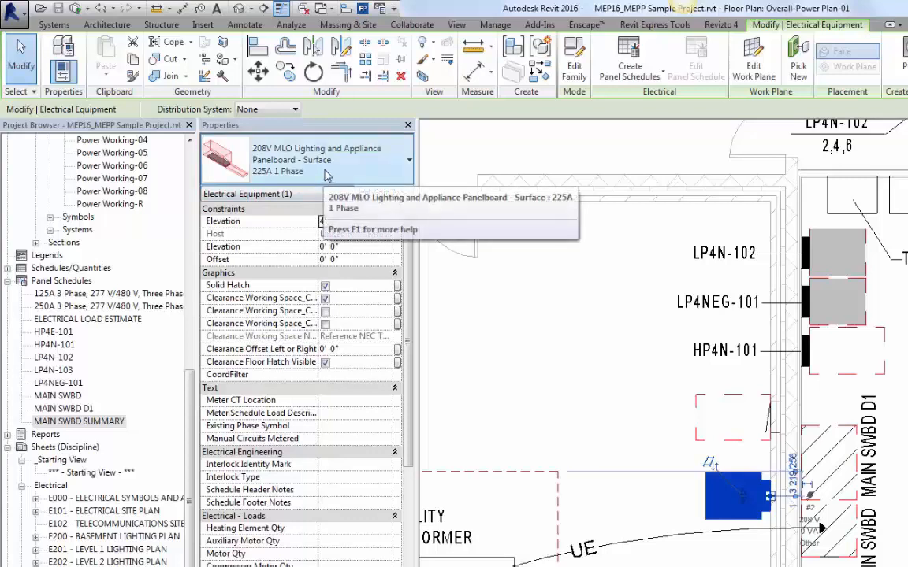
pyautogui.click(291, 112)
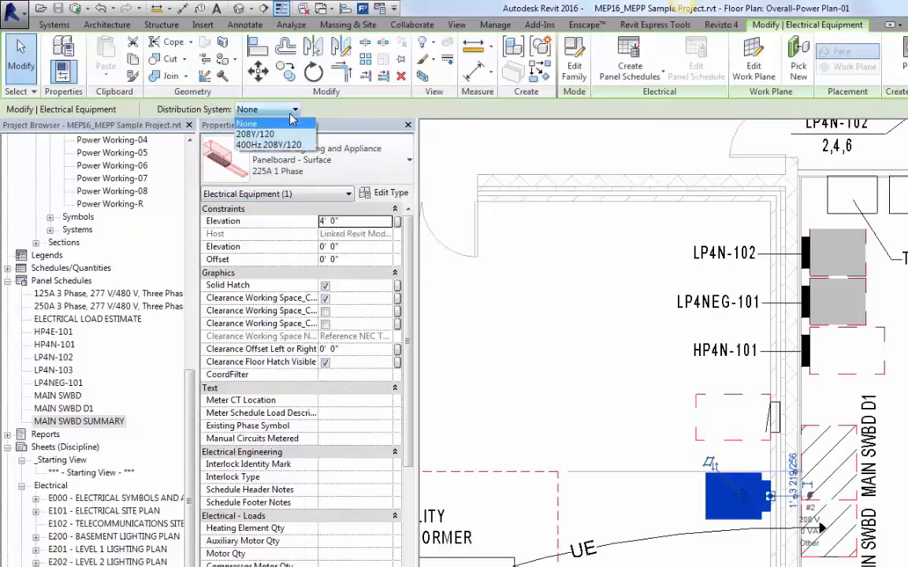
pyautogui.click(255, 134)
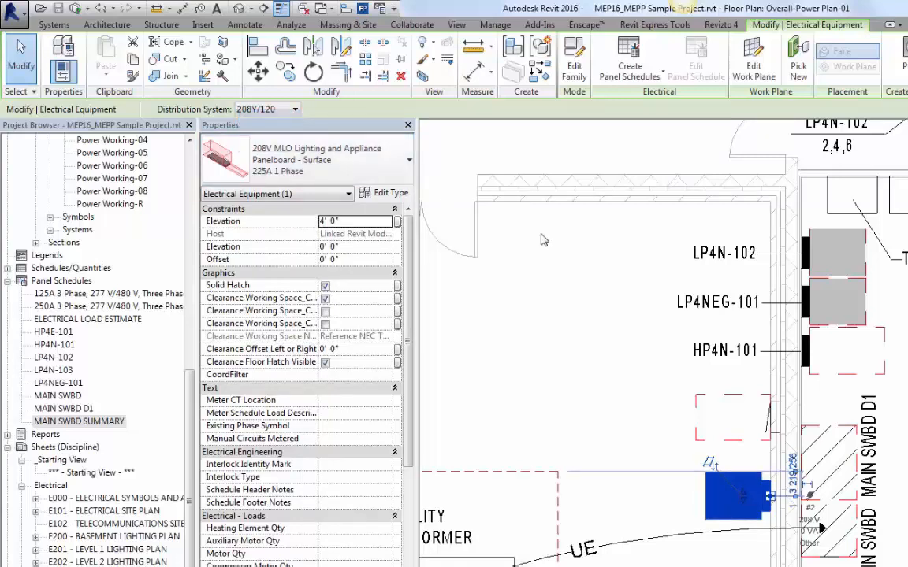
# Step: Name the new panelboard LP4N-108
pyautogui.scroll(-8, 406, 378)
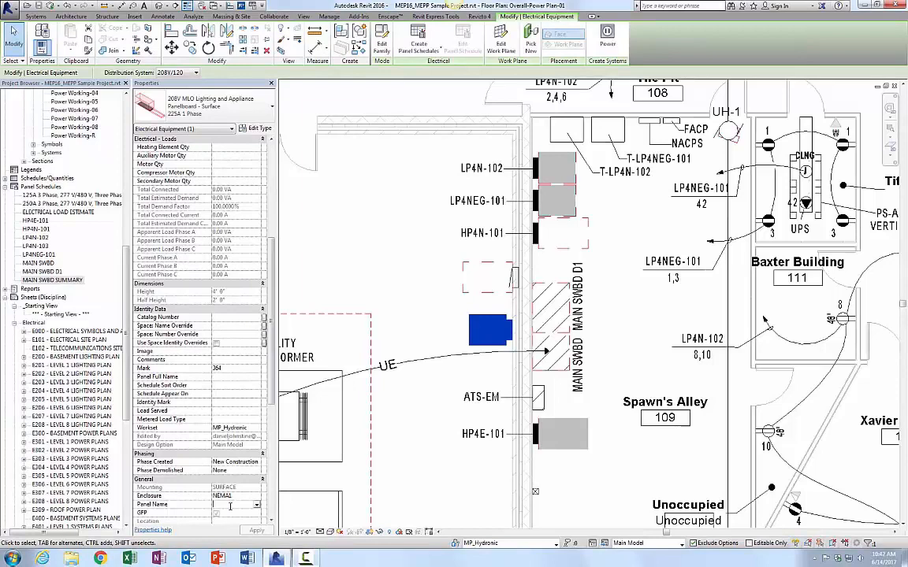
pyautogui.write('LP4')
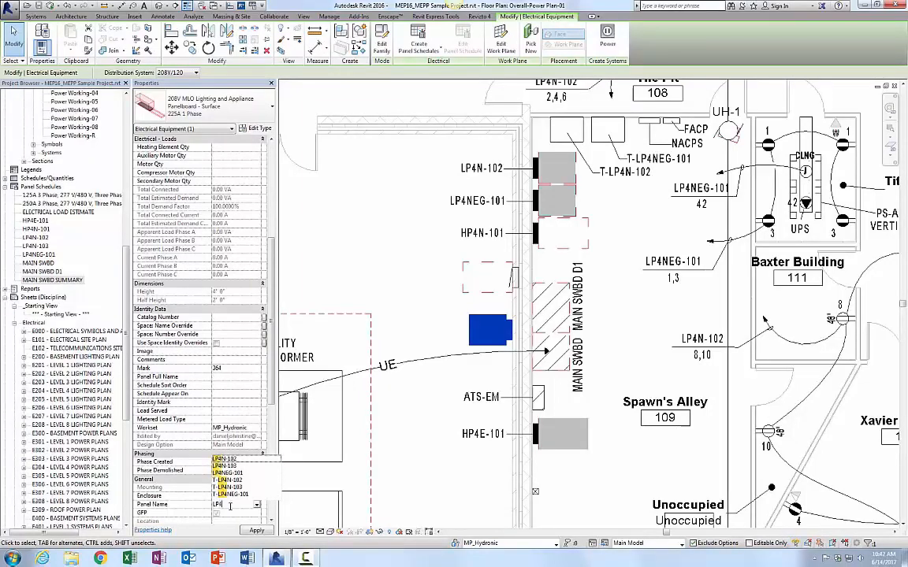
pyautogui.write('N-108')
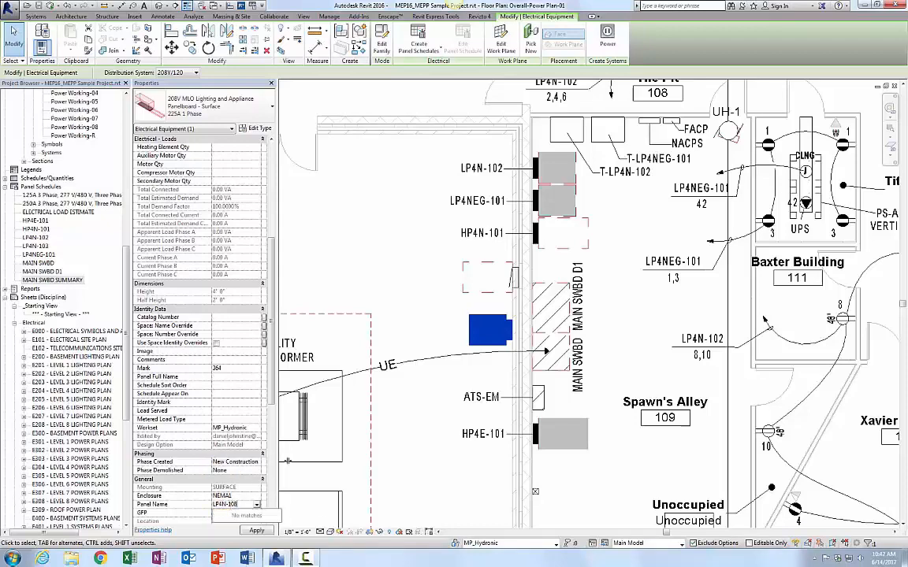
pyautogui.press('Return')
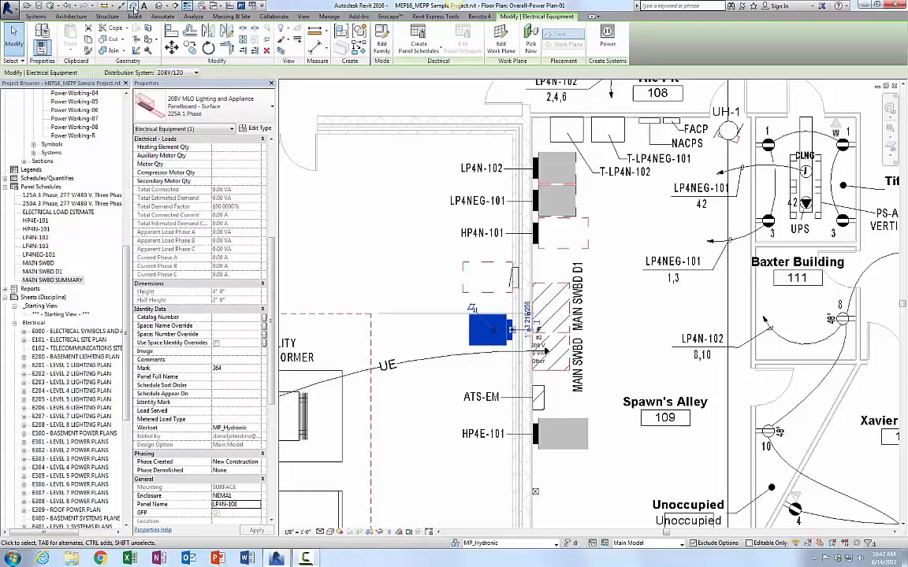
# Step: Tag the LP4N-108 panelboard by category and move its tag to the left of the panel
pyautogui.click(133, 6)
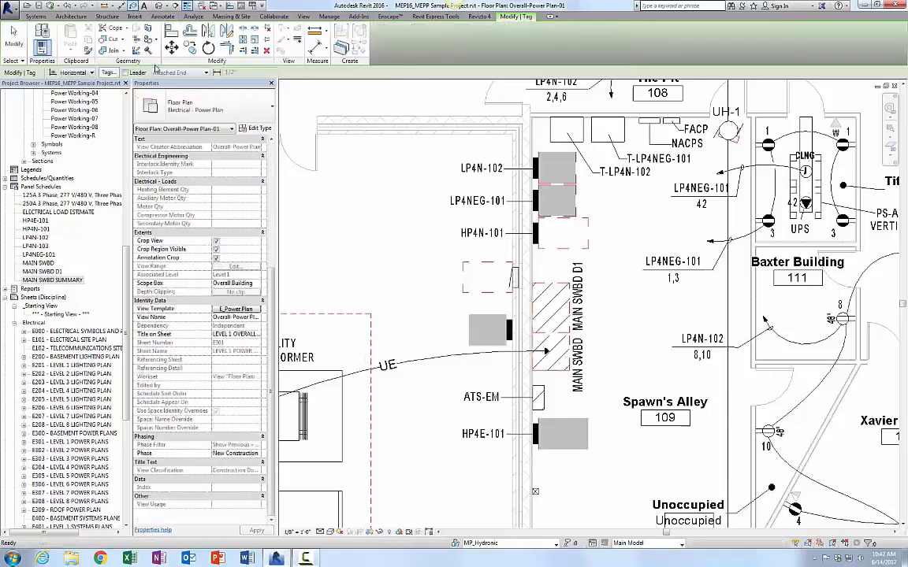
pyautogui.click(467, 325)
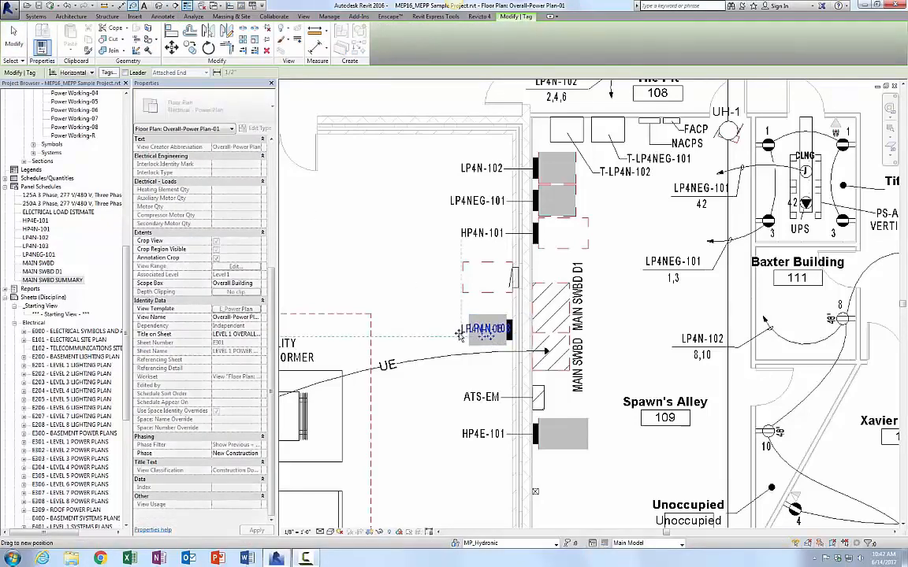
pyautogui.moveTo(460, 335); pyautogui.dragTo(418, 335)
pyautogui.press('Escape')
pyautogui.press('Escape')
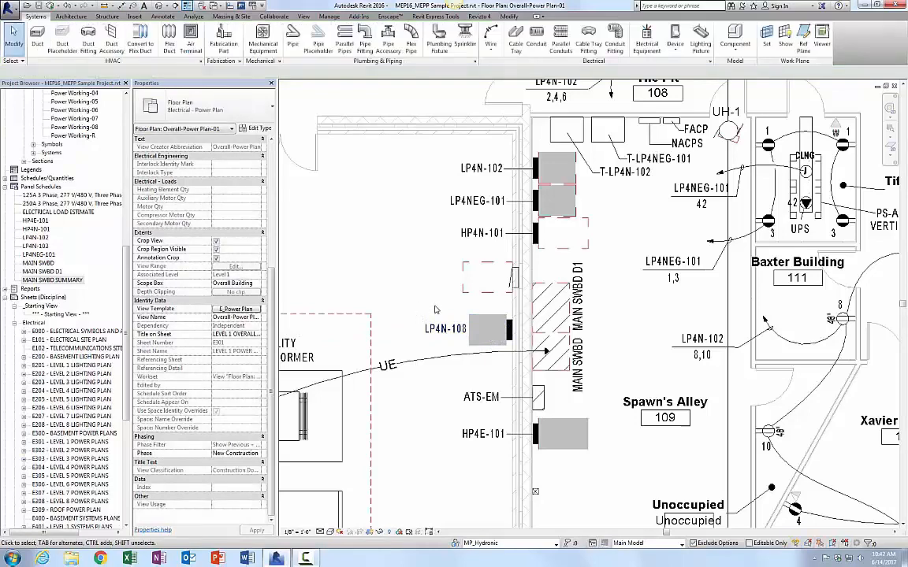
pyautogui.click(489, 330)
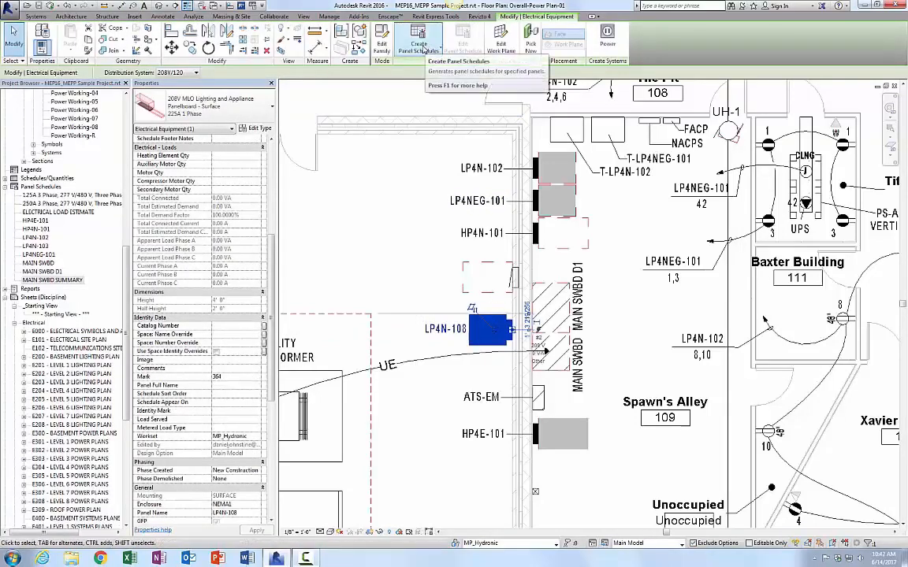
pyautogui.click(424, 49)
pyautogui.click(418, 84)
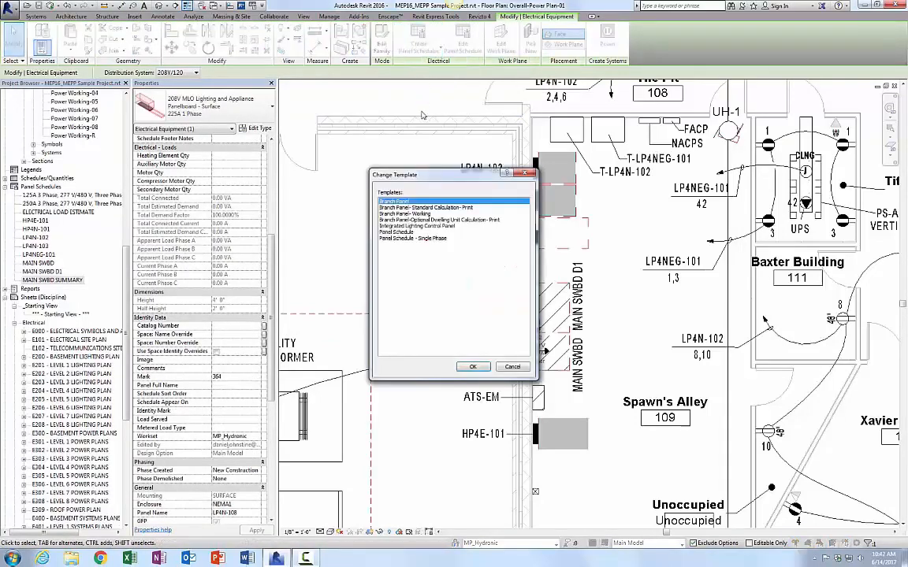
pyautogui.click(401, 233)
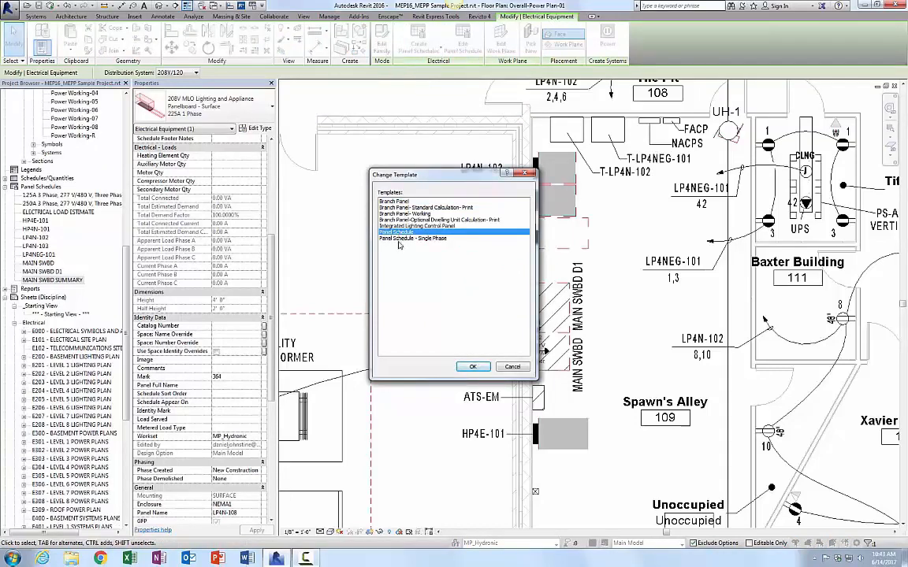
pyautogui.click(400, 238)
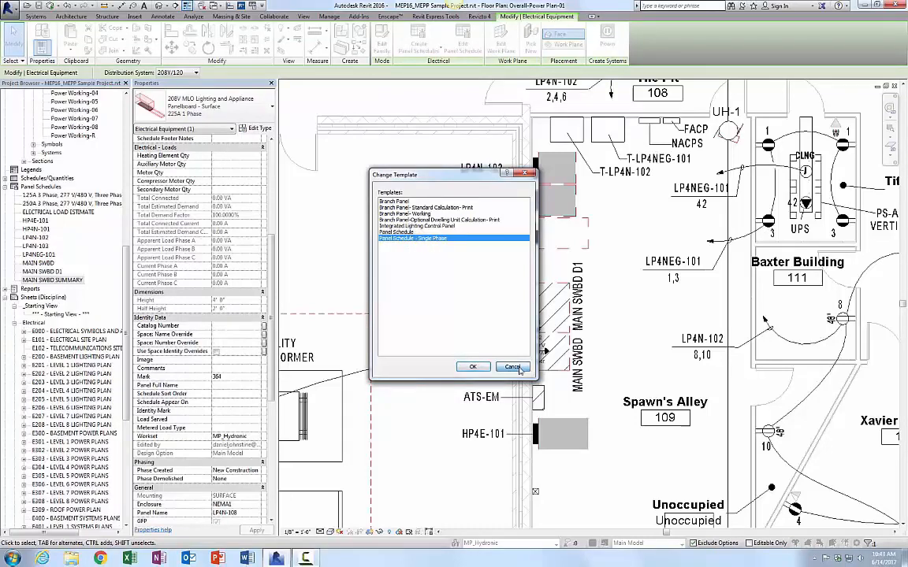
pyautogui.click(518, 368)
pyautogui.click(416, 272)
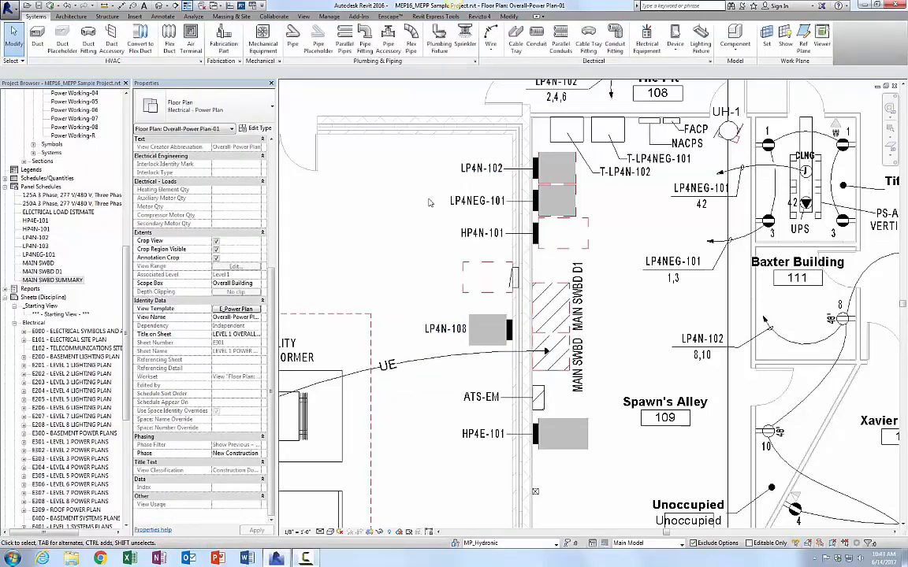
# Step: Create a similar dry type transformer to T-LP4N-102 and place it above and left of LP4N-108
pyautogui.click(560, 142)
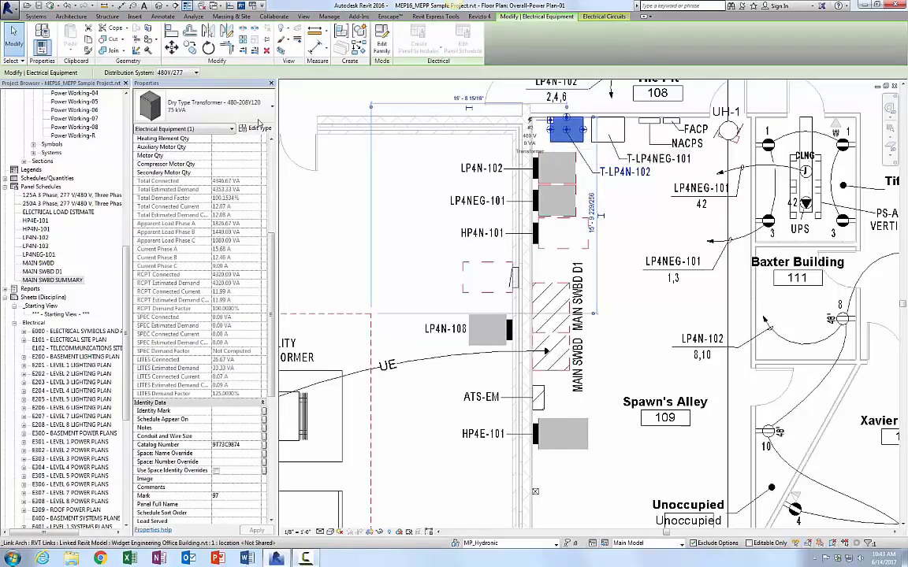
pyautogui.rightClick(571, 142)
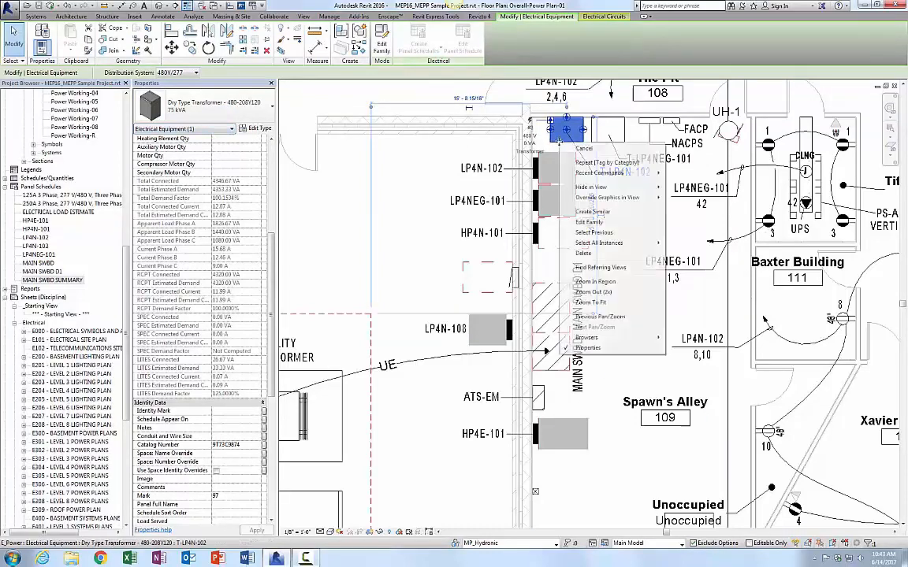
pyautogui.click(592, 212)
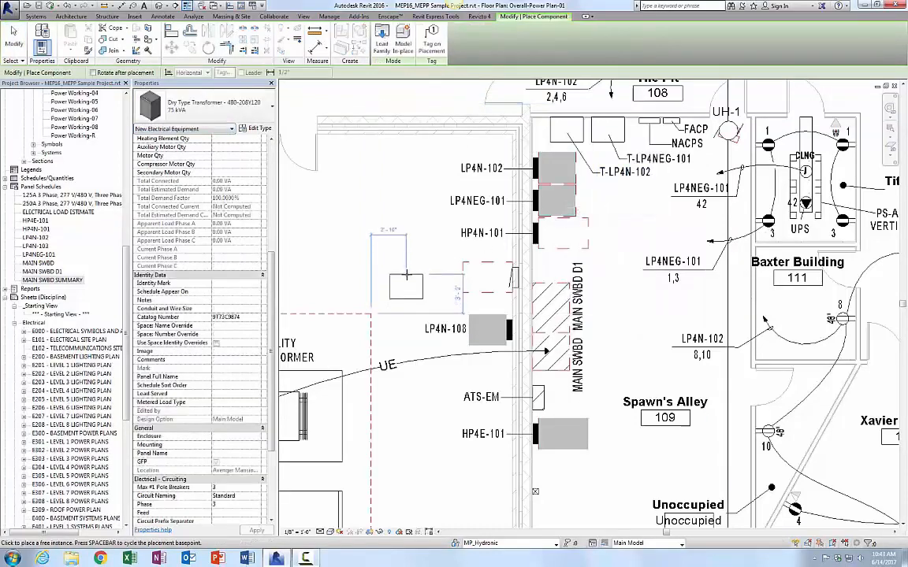
pyautogui.click(406, 275)
pyautogui.press('Escape')
pyautogui.press('Escape')
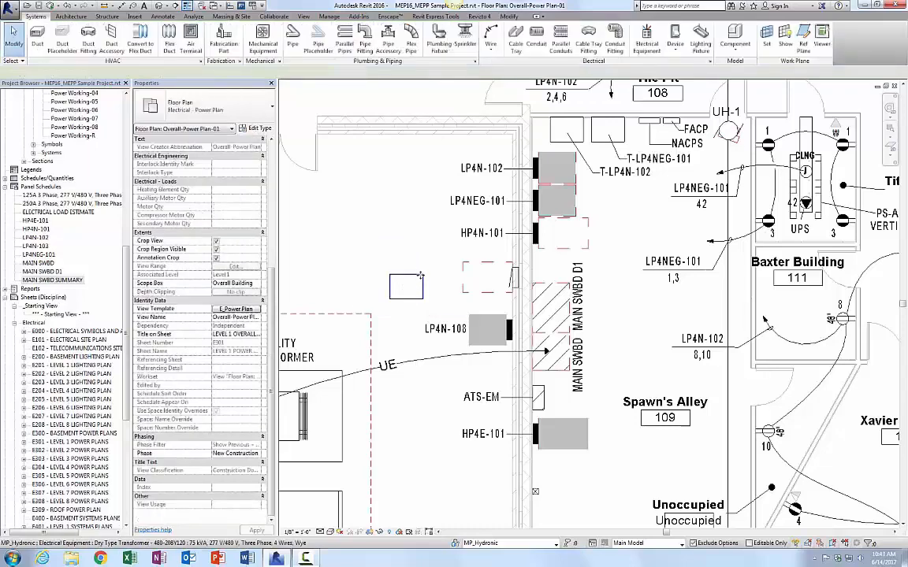
# Step: Set the new transformer's Secondary Distribution System to 208Y/120
pyautogui.click(416, 278)
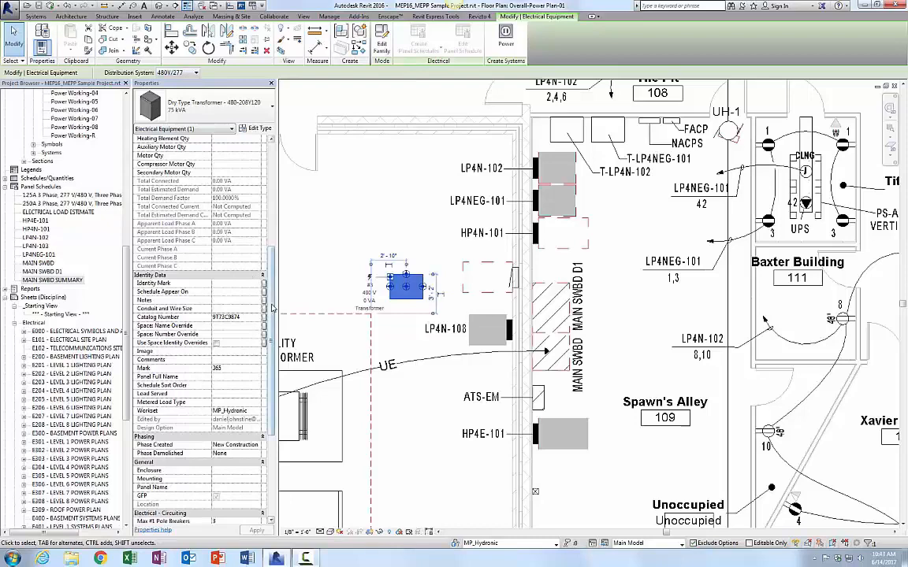
pyautogui.scroll(4, 265, 257)
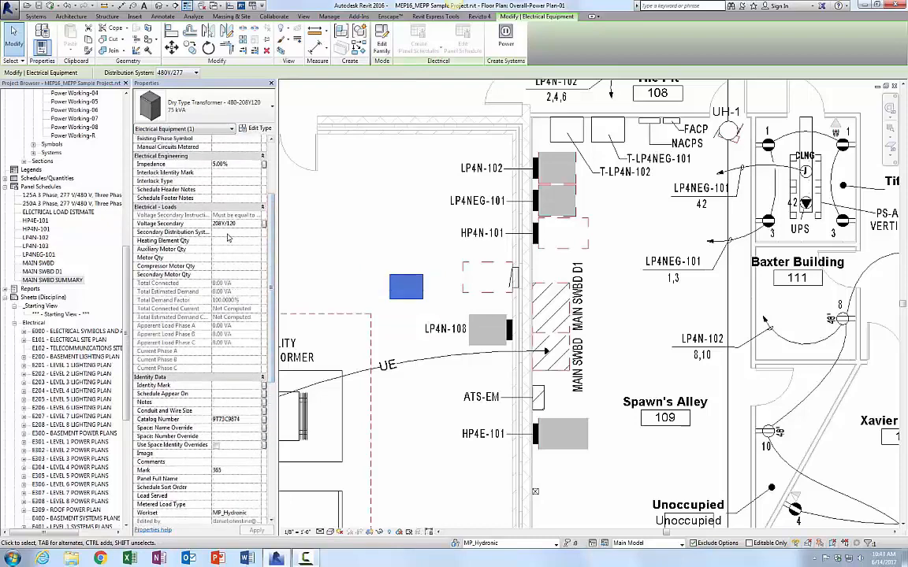
pyautogui.click(256, 234)
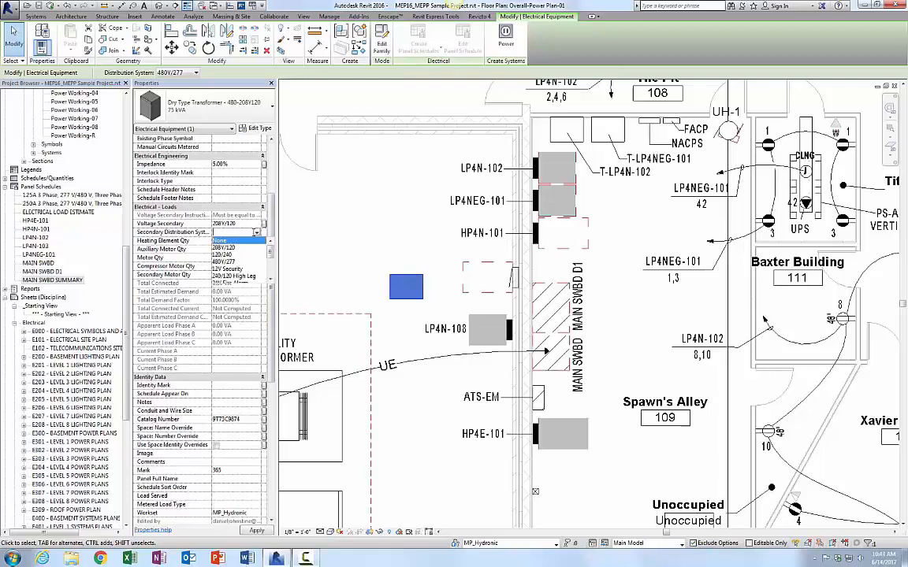
pyautogui.click(223, 247)
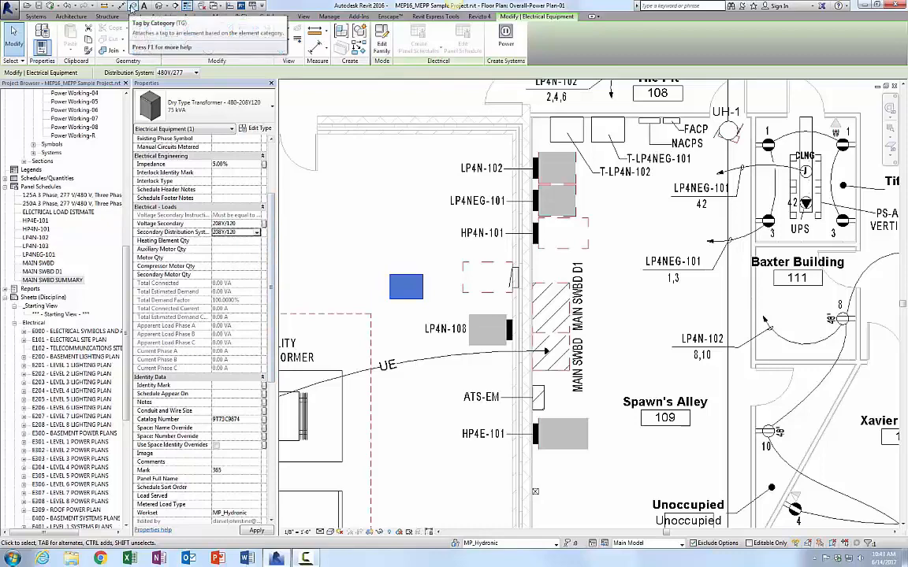
# Step: Tag the new transformer by category
pyautogui.click(134, 7)
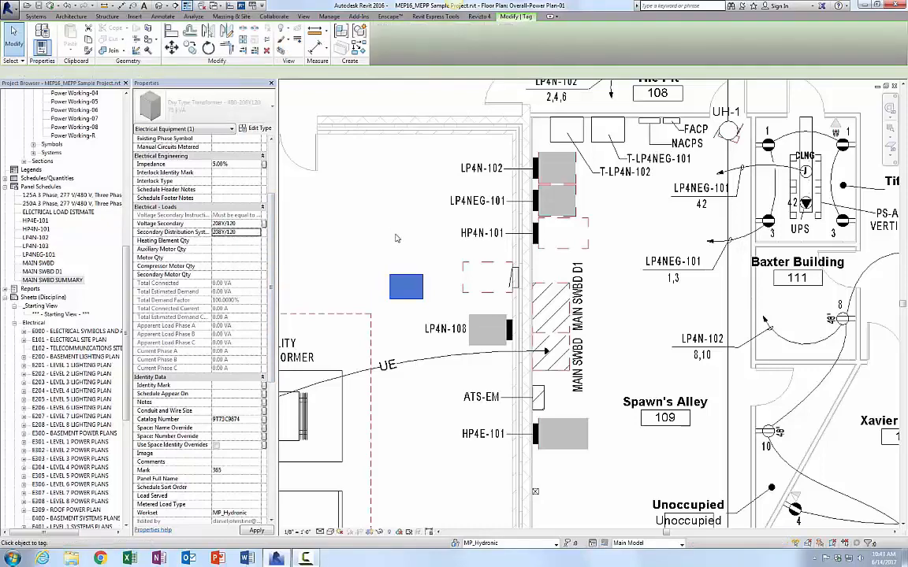
pyautogui.click(406, 291)
pyautogui.press('Escape')
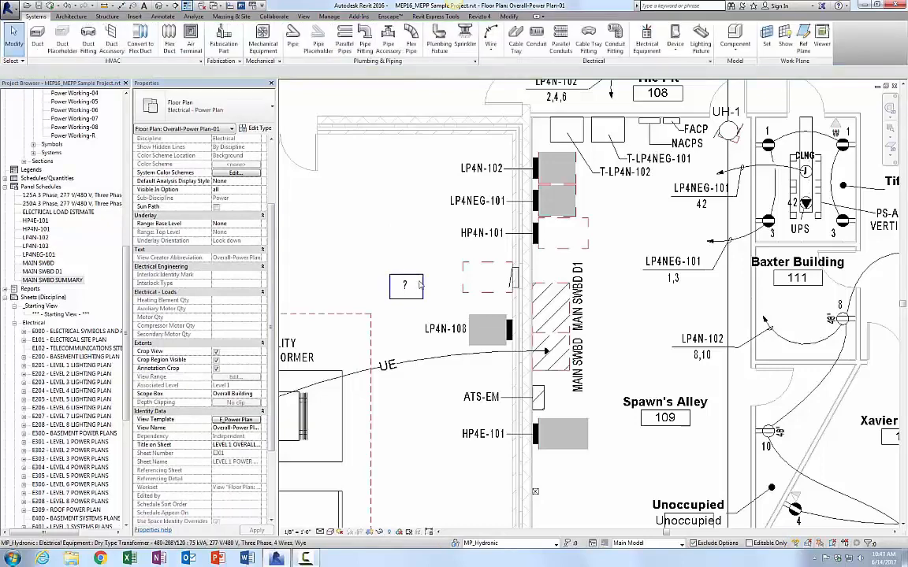
# Step: Name the new transformer T-LP4N-108 by editing its tag label
pyautogui.click(420, 278)
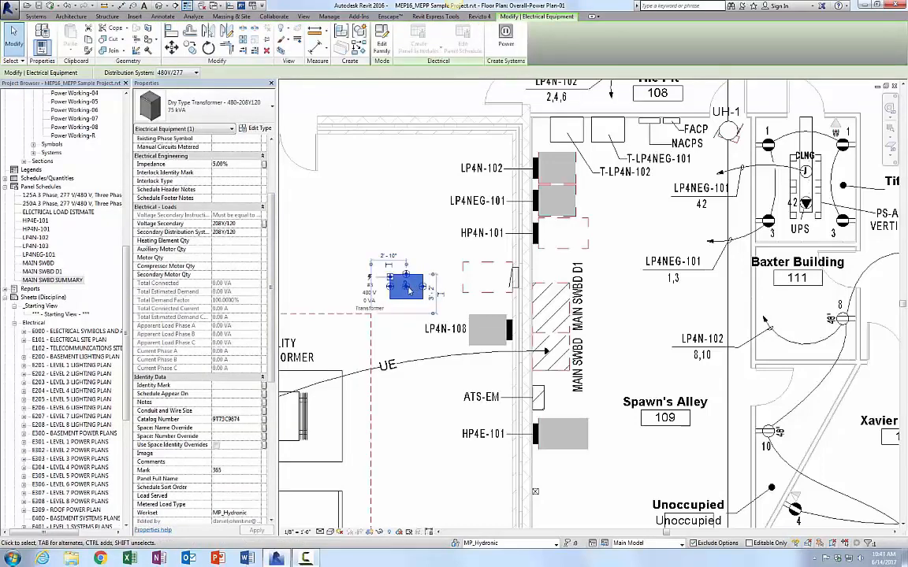
pyautogui.press('Escape')
pyautogui.click(420, 294)
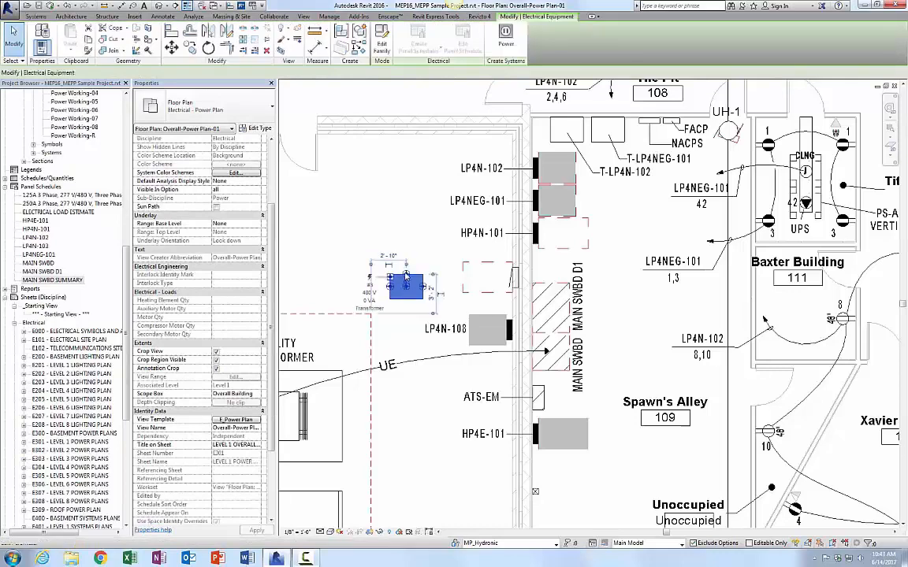
pyautogui.press('Escape')
pyautogui.moveTo(386, 250)
pyautogui.mouseDown()
pyautogui.moveTo(416, 317)
pyautogui.moveTo(397, 265)
pyautogui.mouseUp()
pyautogui.press('Escape')
pyautogui.click(423, 280)
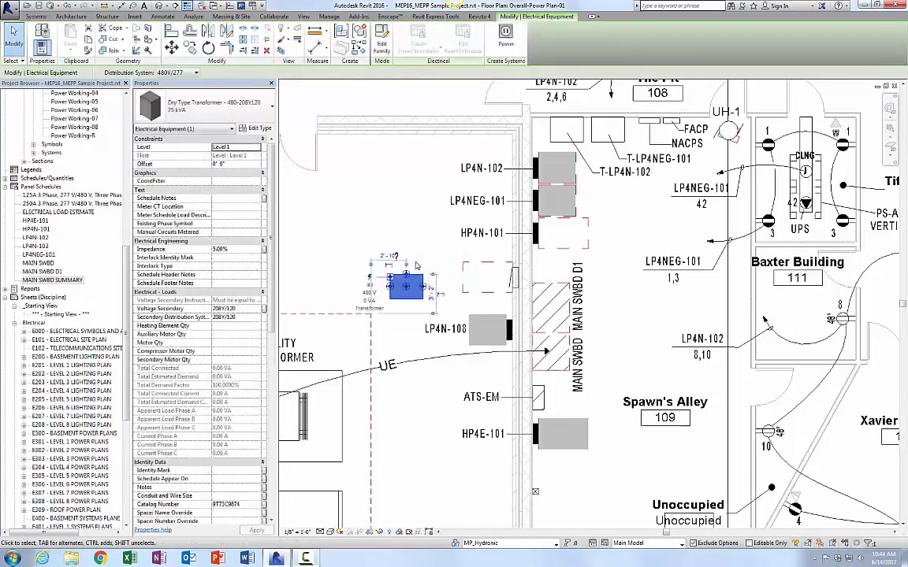
pyautogui.click(396, 257)
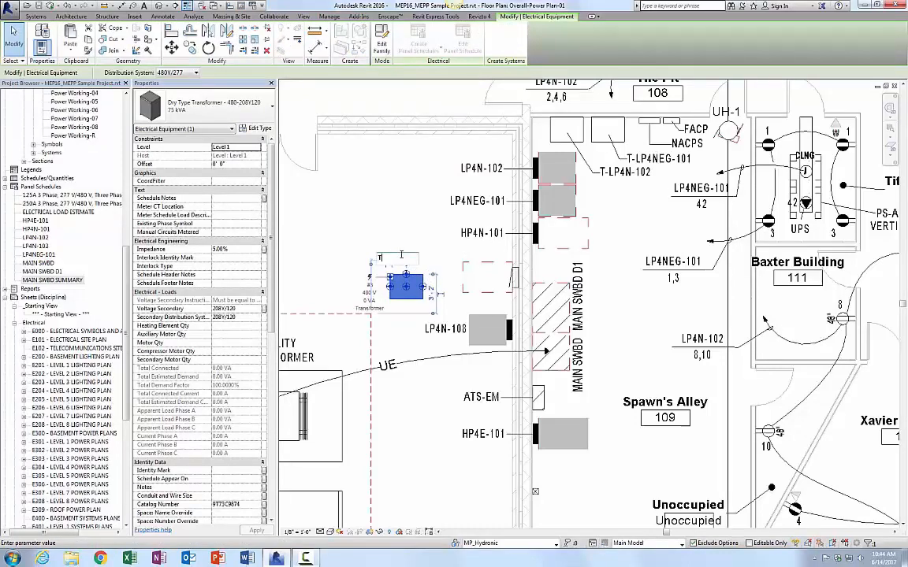
pyautogui.write('T-LP4N-108')
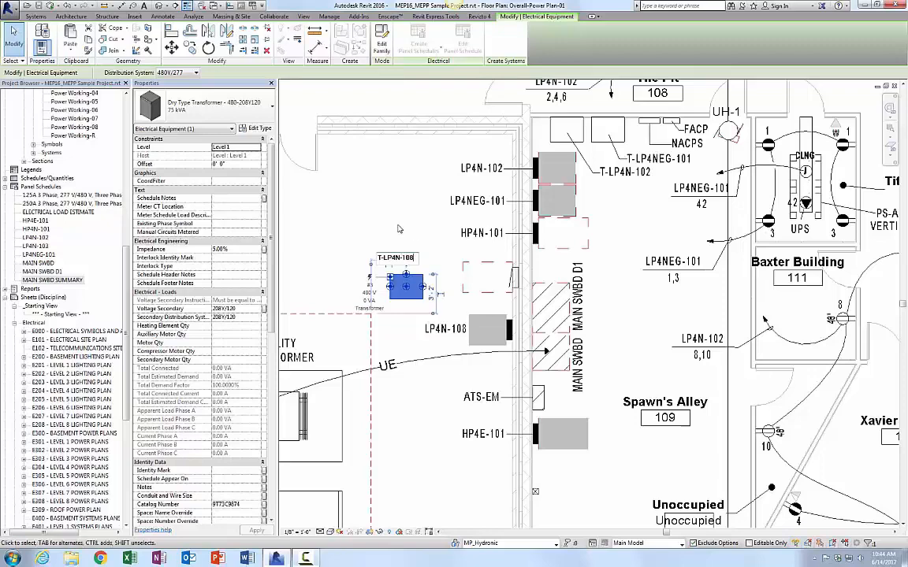
pyautogui.click(413, 240)
# Step: Nudge the T-LP4N-108 tag slightly downward toward the transformer
pyautogui.click(397, 257)
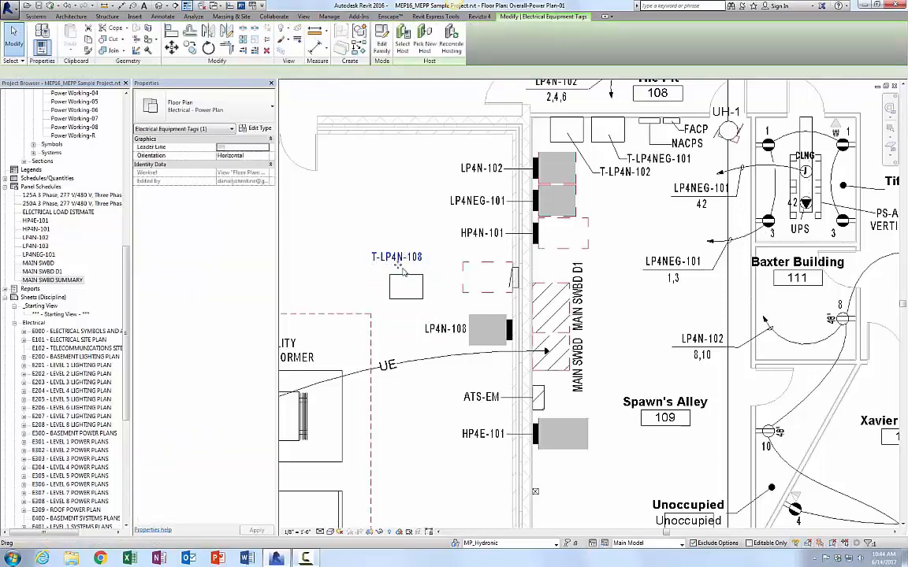
pyautogui.moveTo(400, 266); pyautogui.dragTo(401, 271)
pyautogui.click(353, 282)
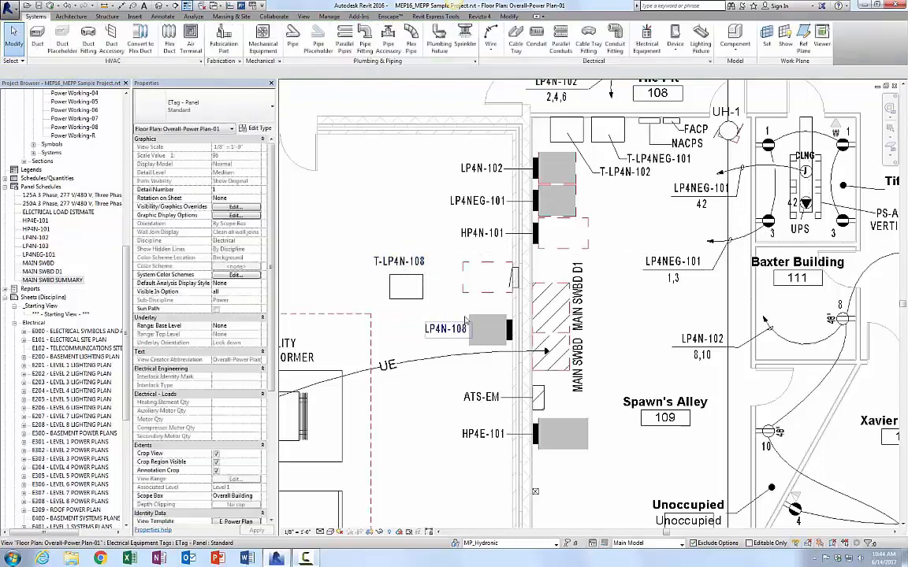
# Step: Create a power circuit for panelboard LP4N-108 and assign it to panel T-LP4N-108
pyautogui.click(474, 294)
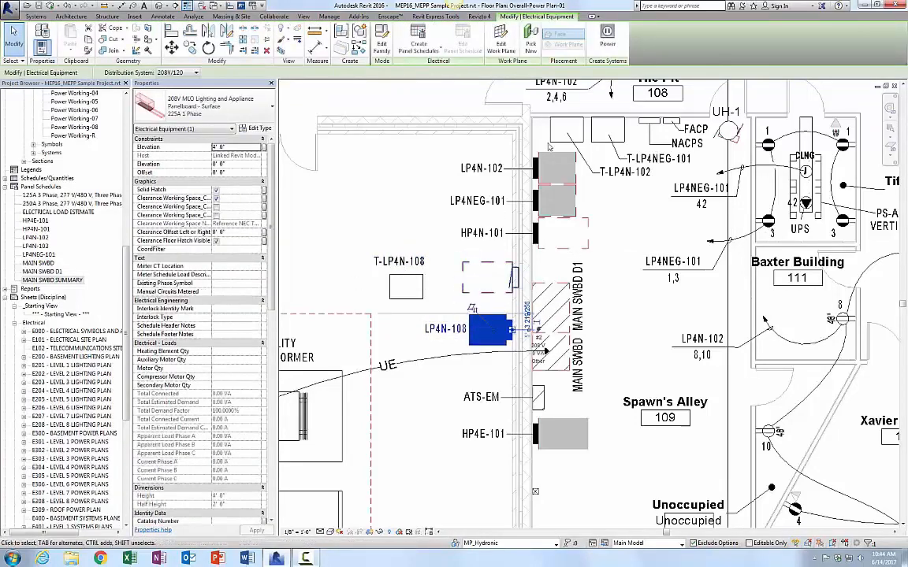
pyautogui.click(607, 37)
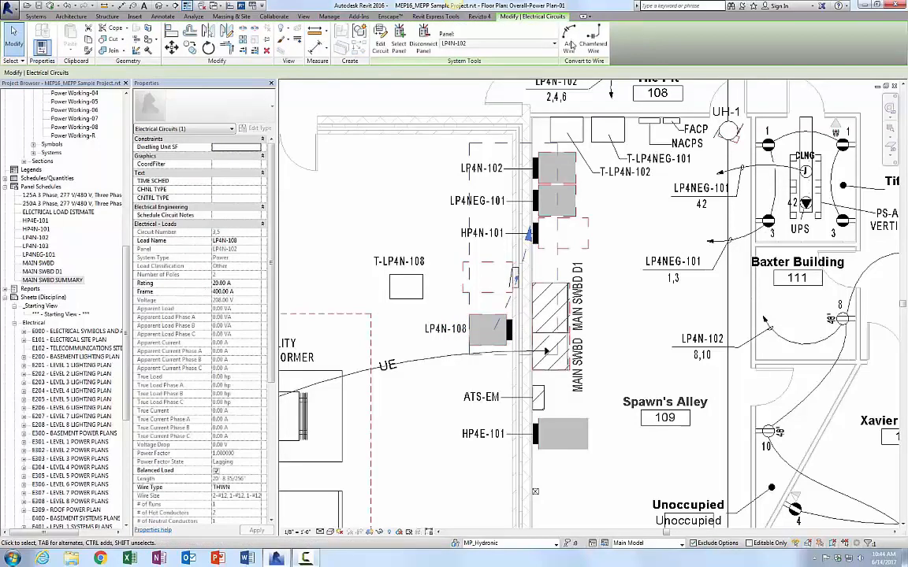
pyautogui.click(531, 45)
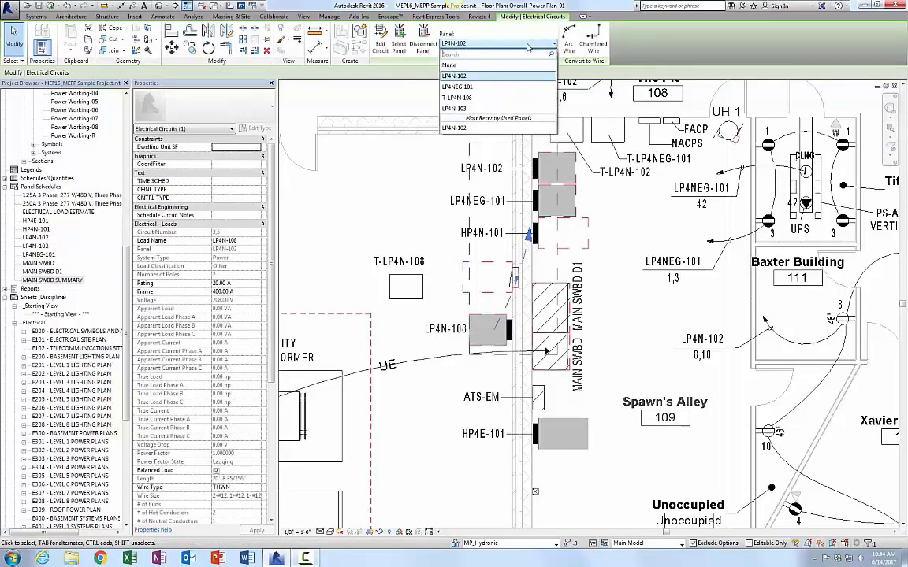
pyautogui.click(458, 99)
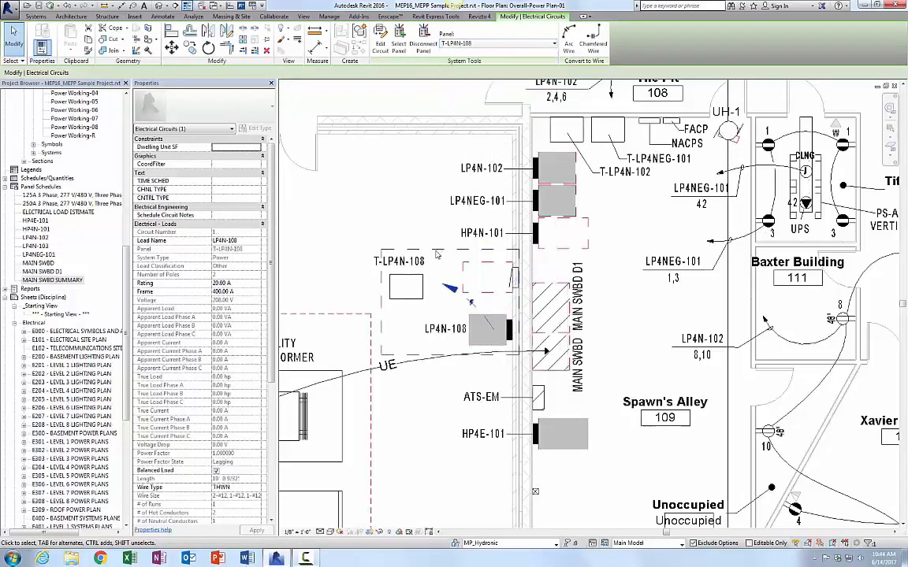
pyautogui.click(404, 298)
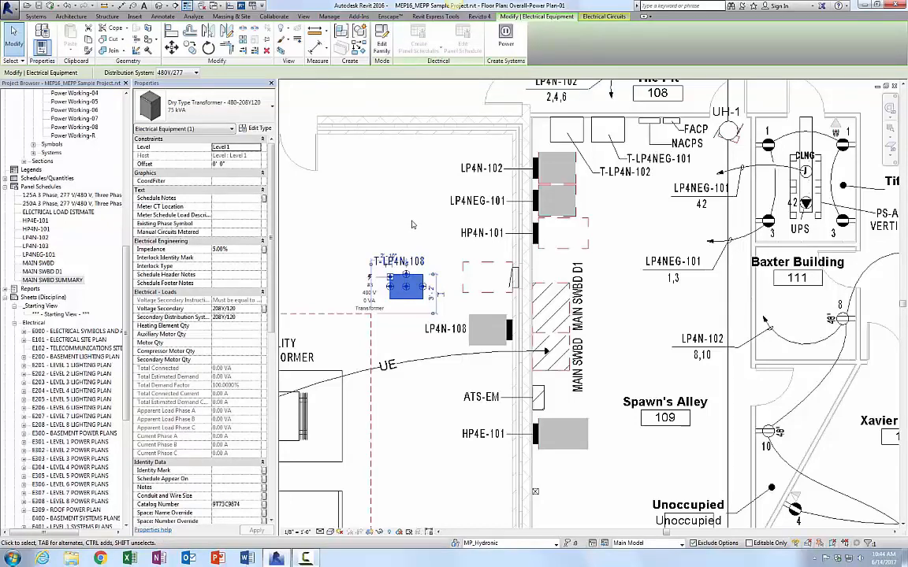
pyautogui.press('Escape')
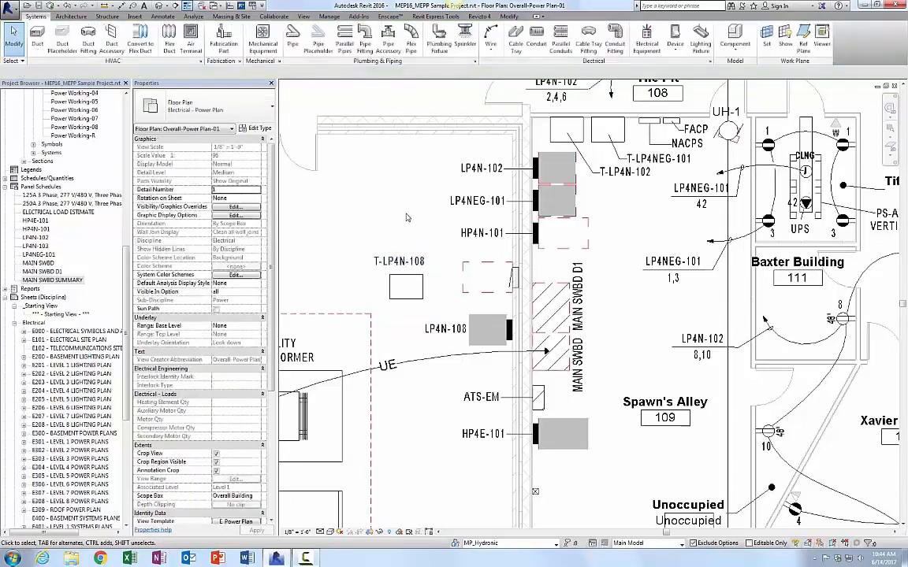
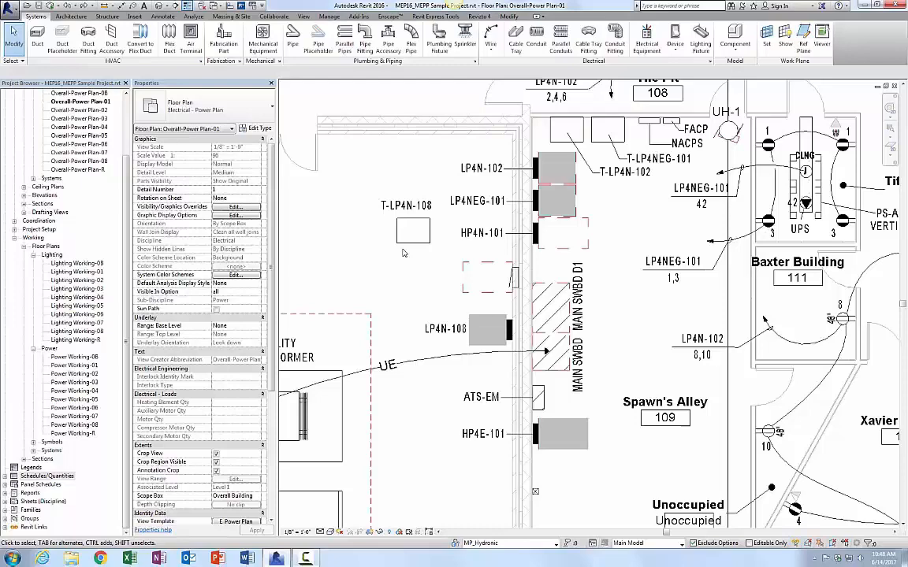
# Step: Search the project browser schedules for "trans" and open the E_Transformer Schedule
pyautogui.click(413, 231)
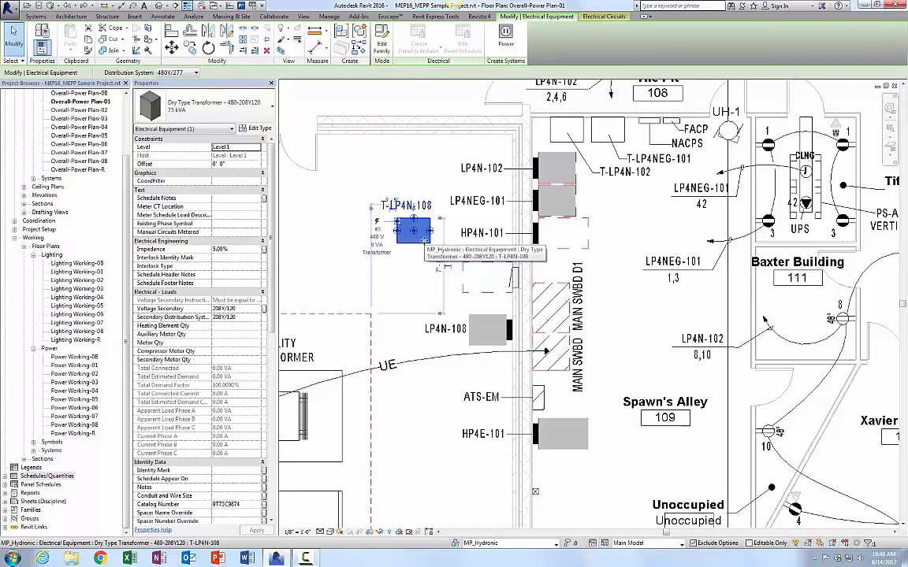
pyautogui.click(333, 270)
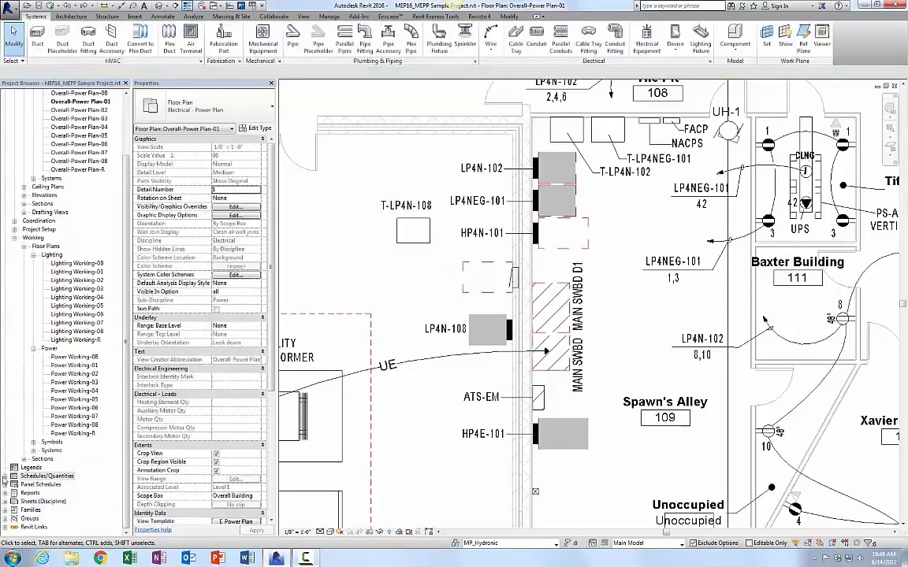
pyautogui.click(6, 475)
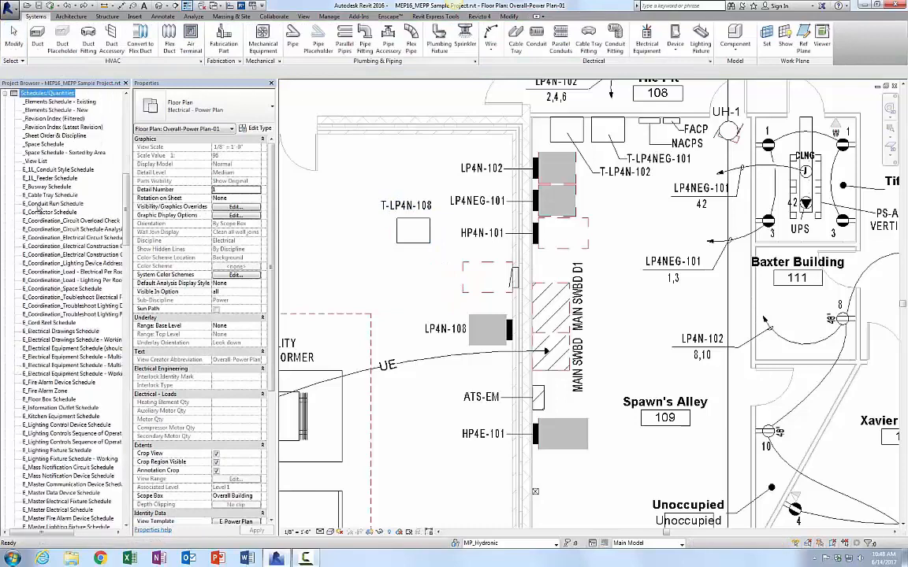
pyautogui.rightClick(38, 95)
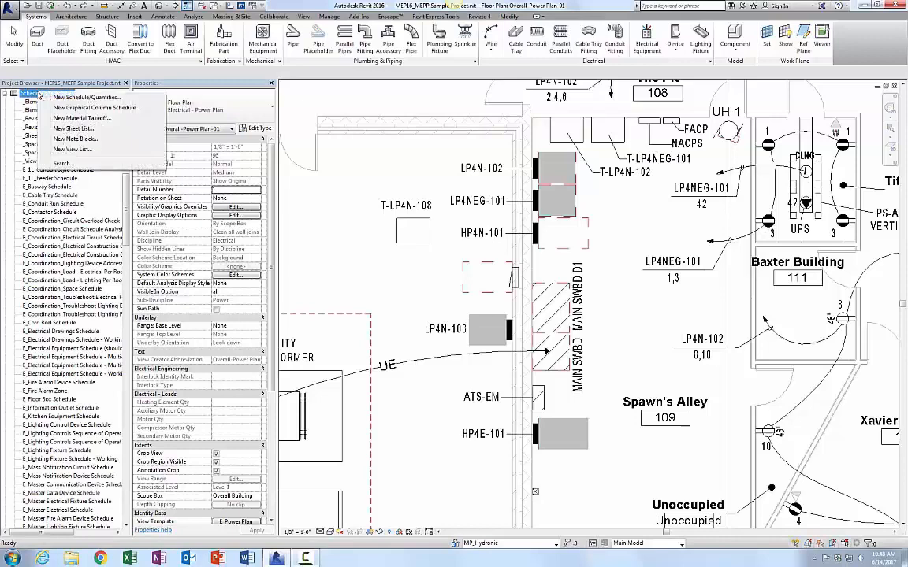
pyautogui.click(70, 163)
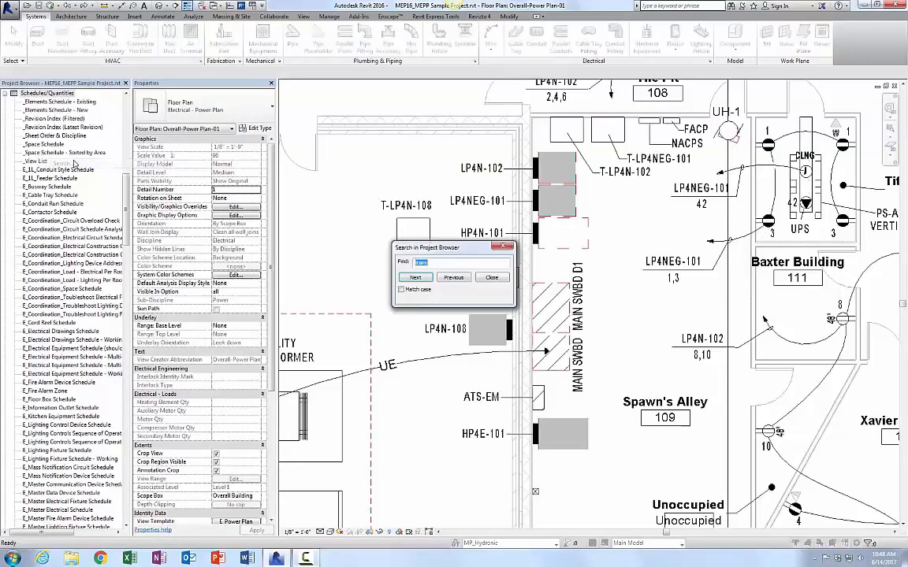
pyautogui.write('transl')
pyautogui.press('Return')
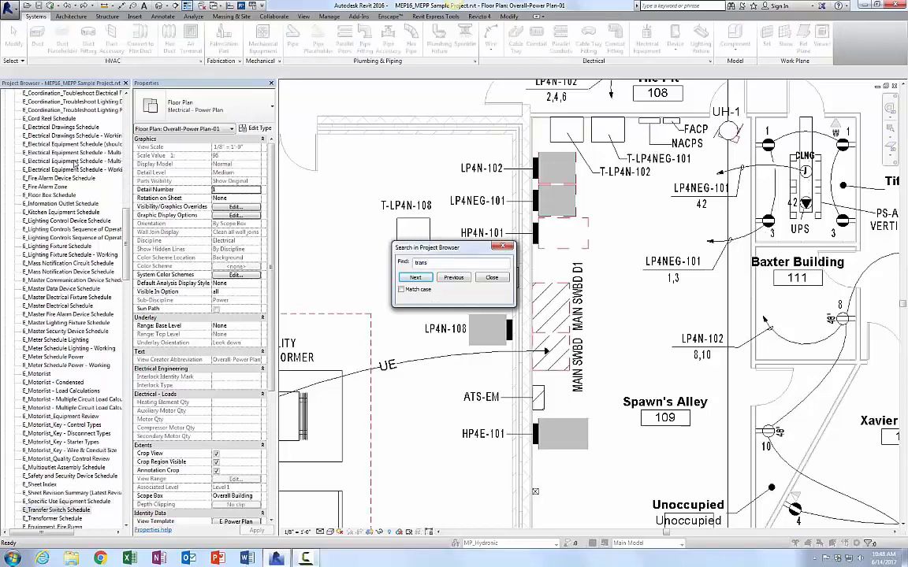
pyautogui.click(492, 277)
pyautogui.doubleClick(52, 519)
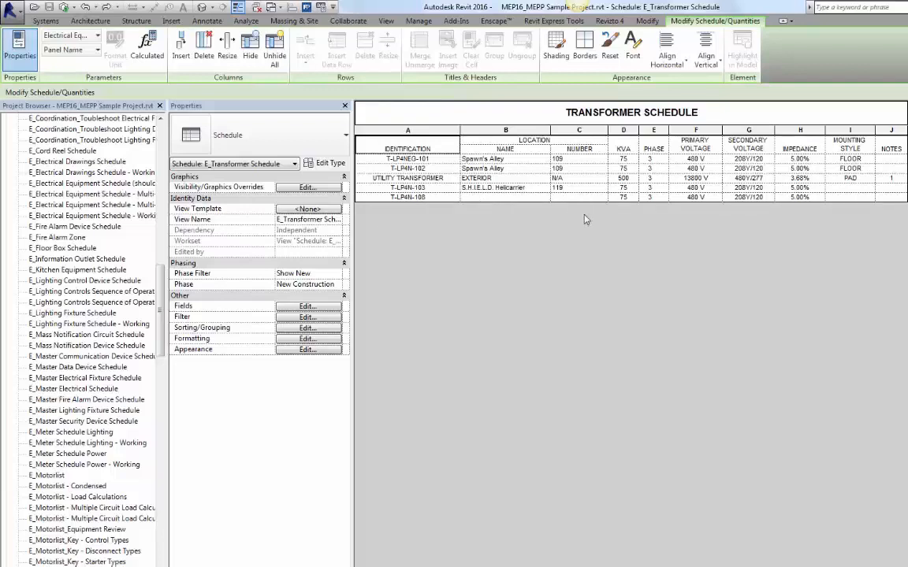
# Step: Move the T-LP4N-108 transformer into the Spawn's Alley space and check its location in the transformer schedule
pyautogui.hotkey('ctrl', 'Tab')
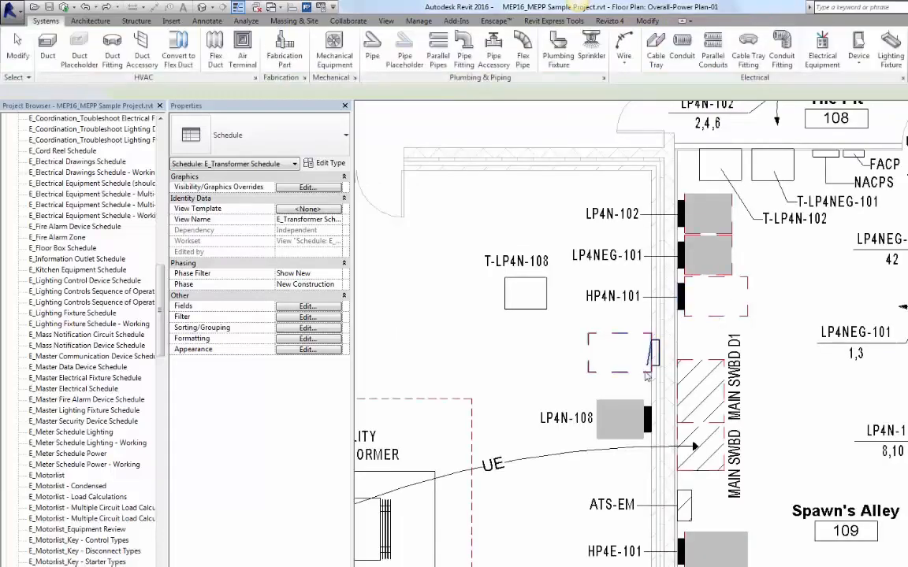
pyautogui.click(532, 309)
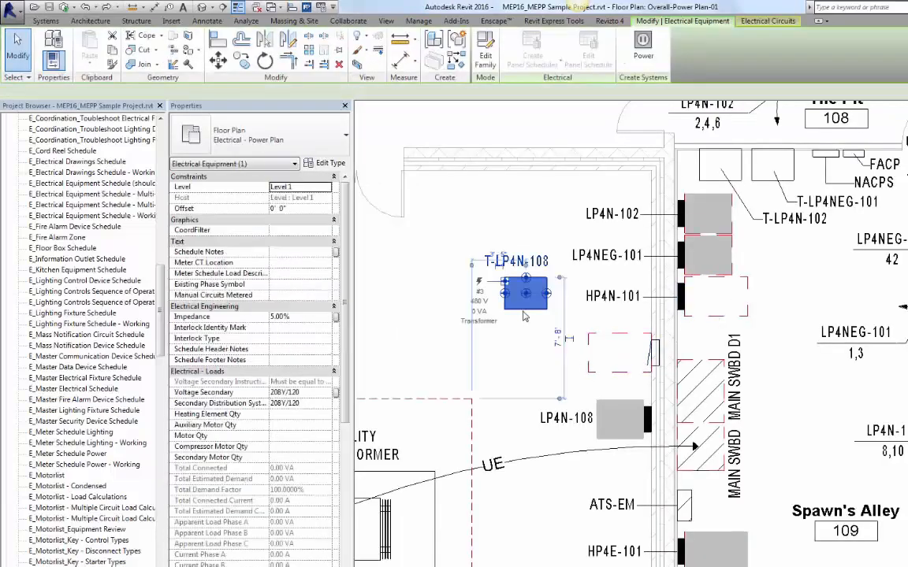
pyautogui.moveTo(528, 306); pyautogui.dragTo(838, 400)
pyautogui.click(526, 278)
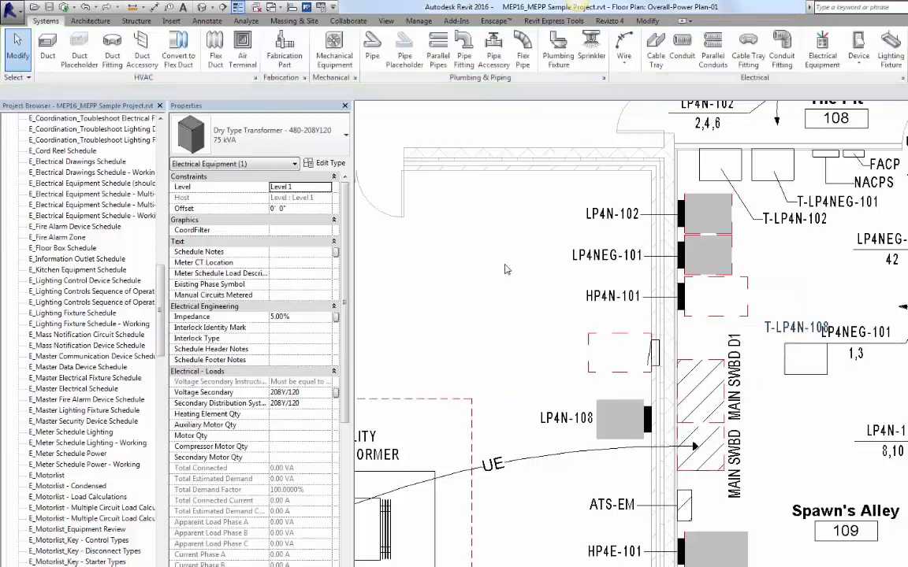
pyautogui.click(801, 454)
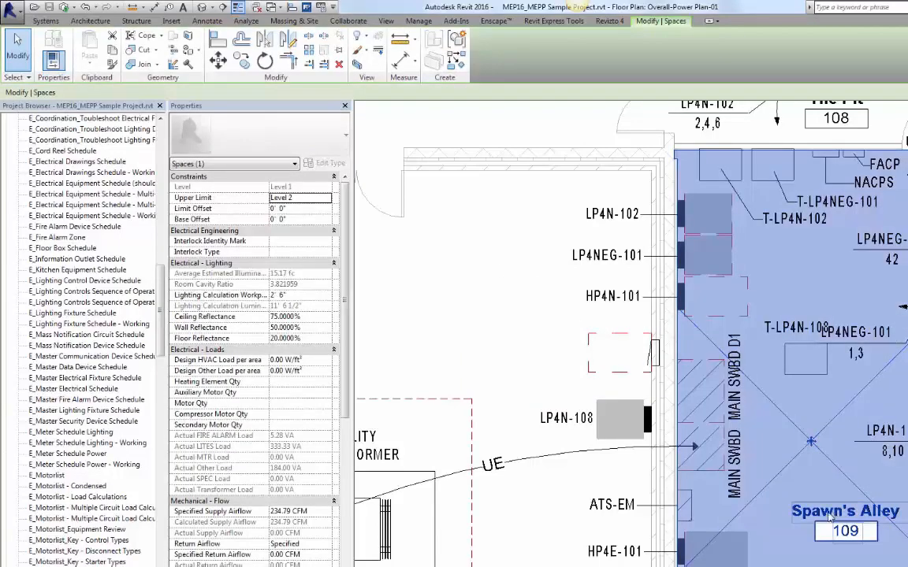
pyautogui.click(491, 347)
pyautogui.hotkey('ctrl', 'Tab')
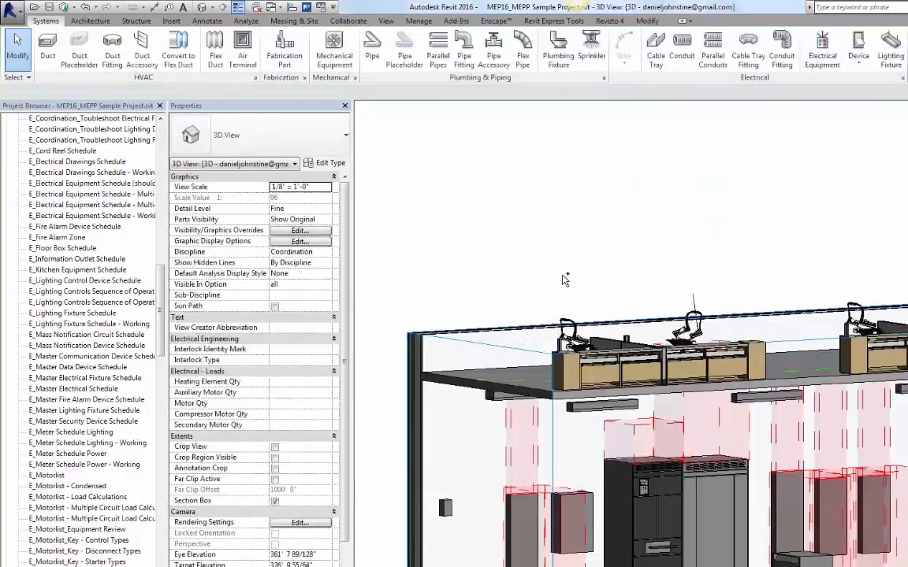
pyautogui.hotkey('ctrl', 'Tab')
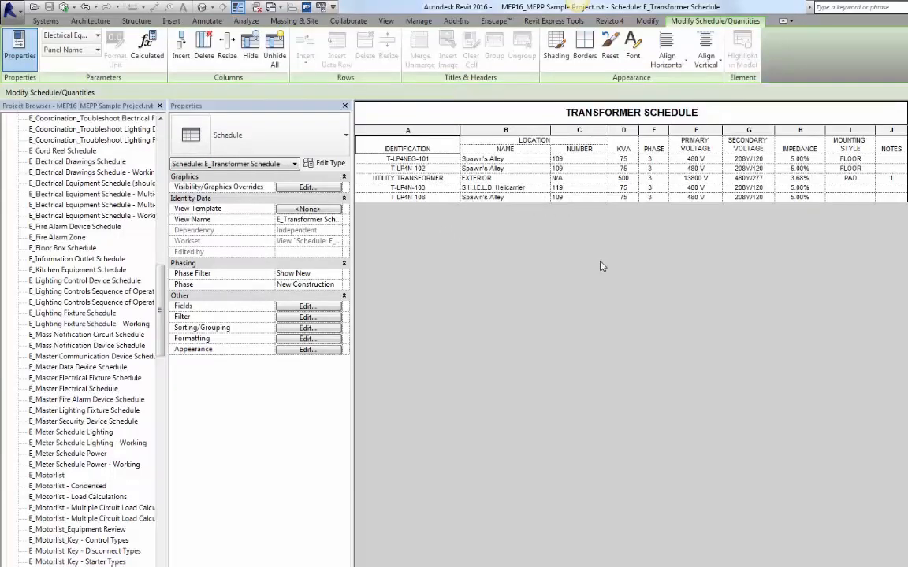
pyautogui.hotkey('ctrl', 'Tab')
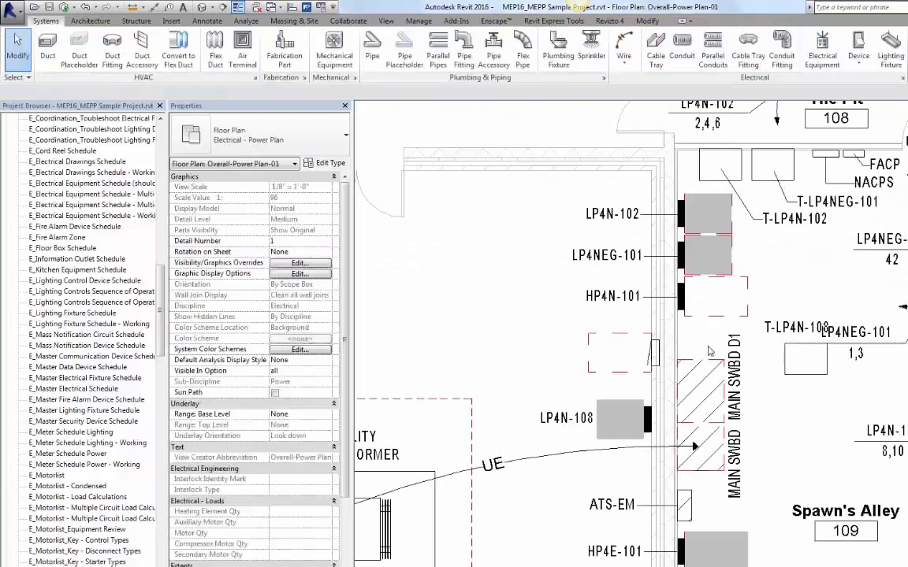
# Step: Move the T-LP4N-108 transformer back to its original spot beside HP4N-101
pyautogui.click(804, 369)
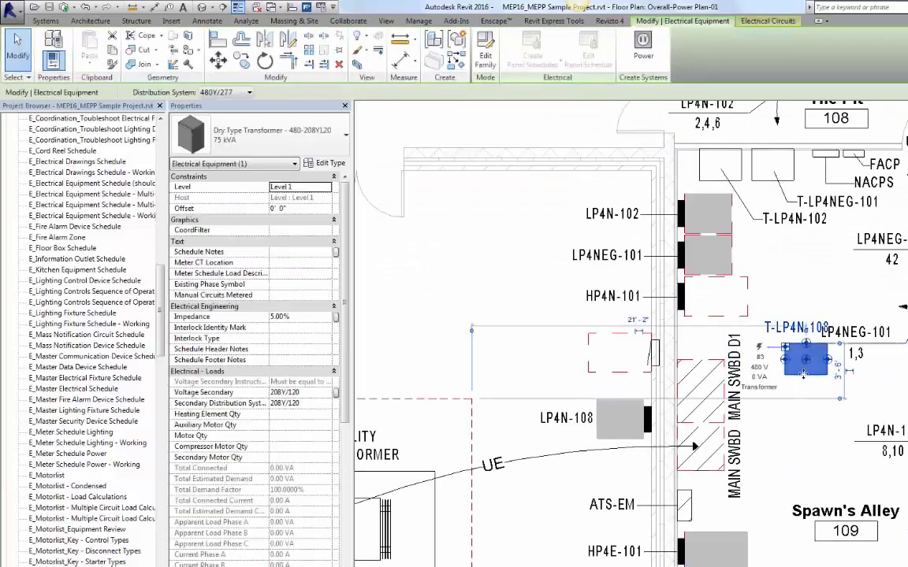
pyautogui.moveTo(804, 375); pyautogui.dragTo(520, 298)
pyautogui.click(389, 294)
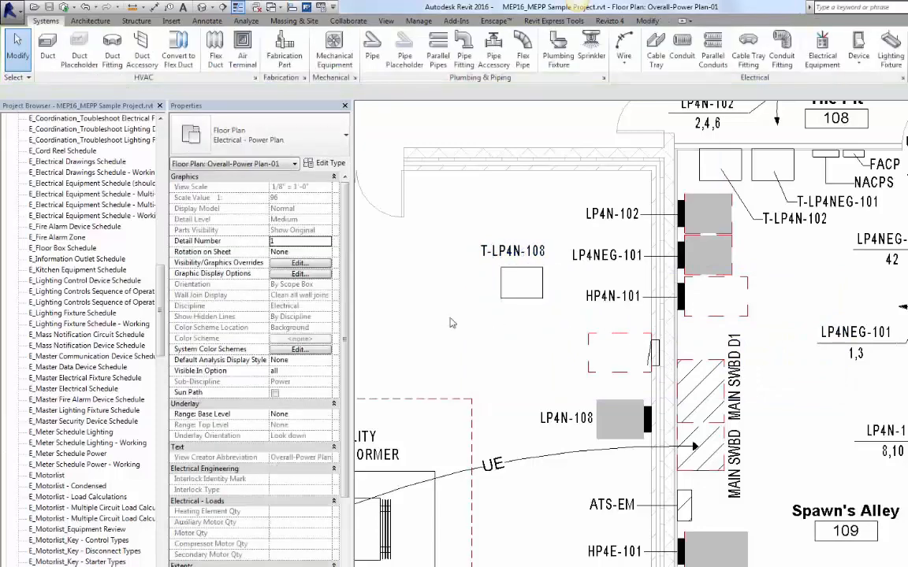
# Step: Enable Use Space Identity Overrides for the T-LP4N-108 transformer
pyautogui.click(521, 294)
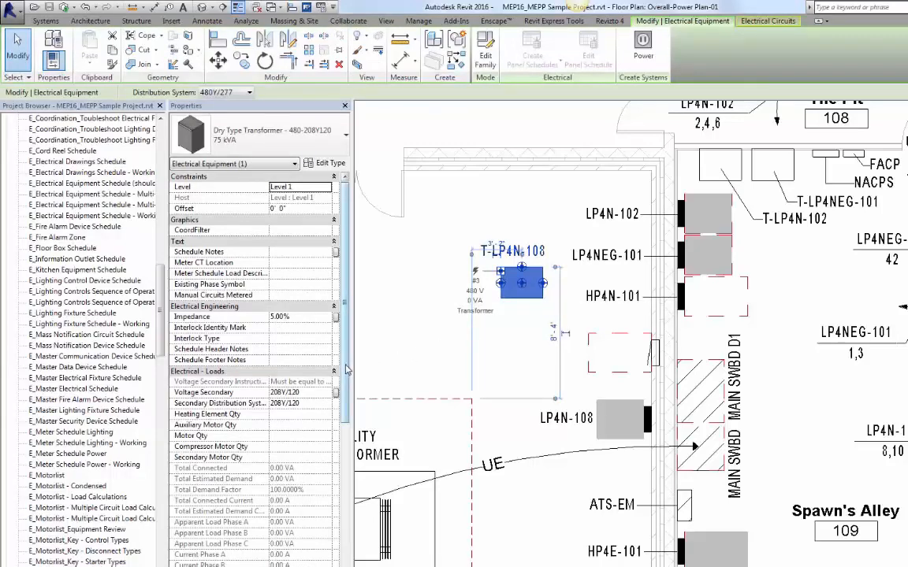
pyautogui.moveTo(347, 370); pyautogui.dragTo(327, 511)
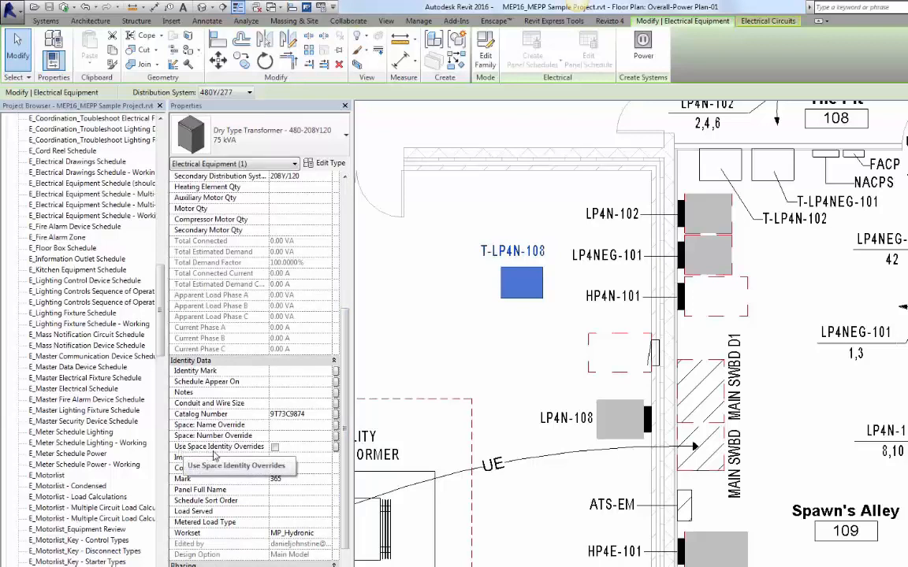
pyautogui.click(276, 448)
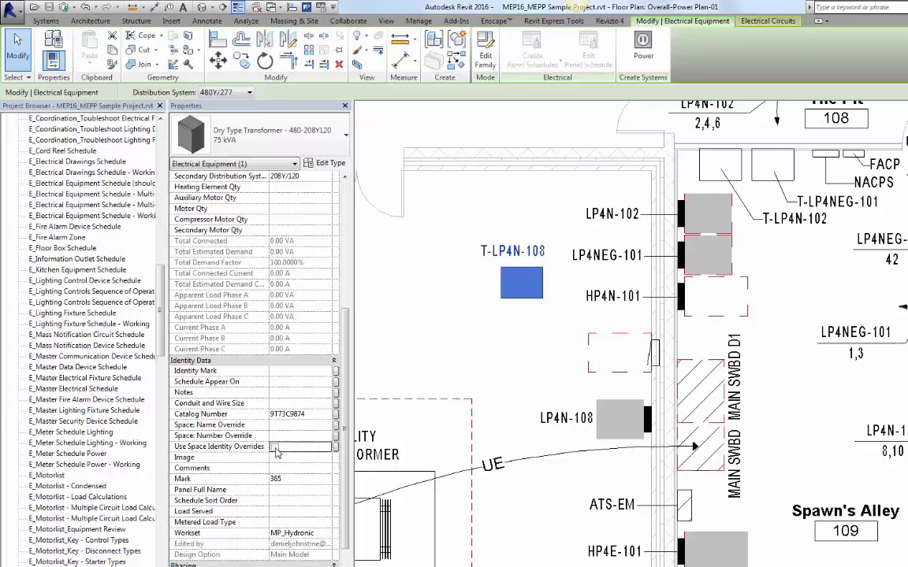
pyautogui.click(275, 448)
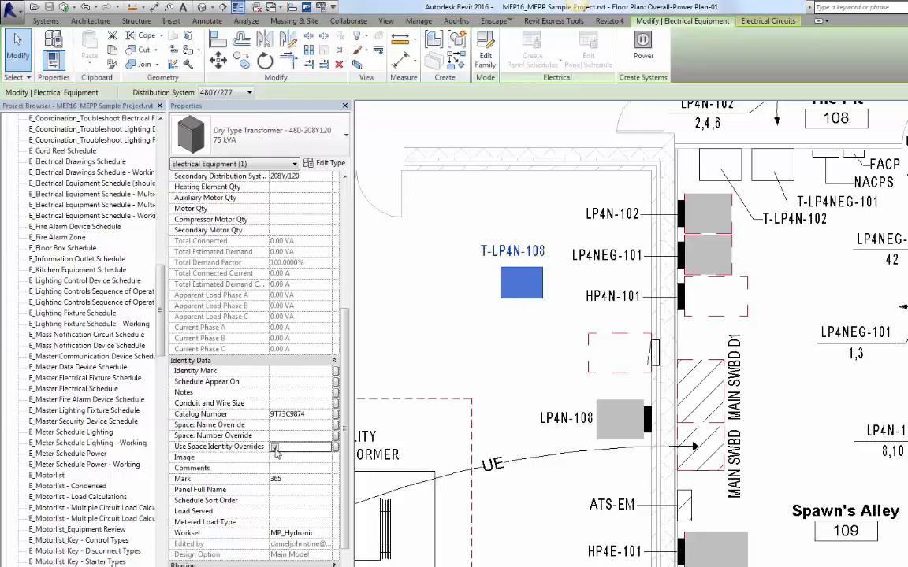
# Step: Set the transformer's space name override to OUTSIDE and its space number override to 000
pyautogui.click(278, 426)
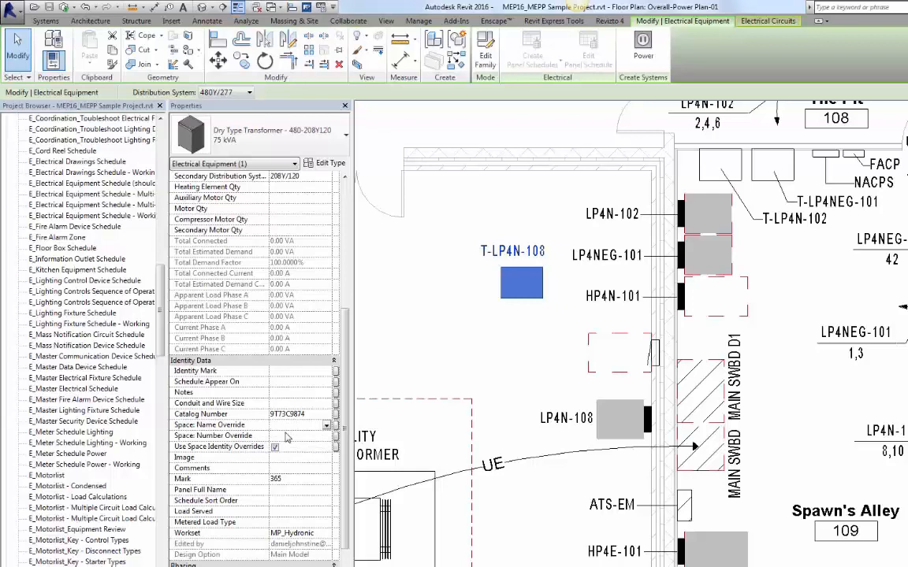
pyautogui.write('OUTSIDE')
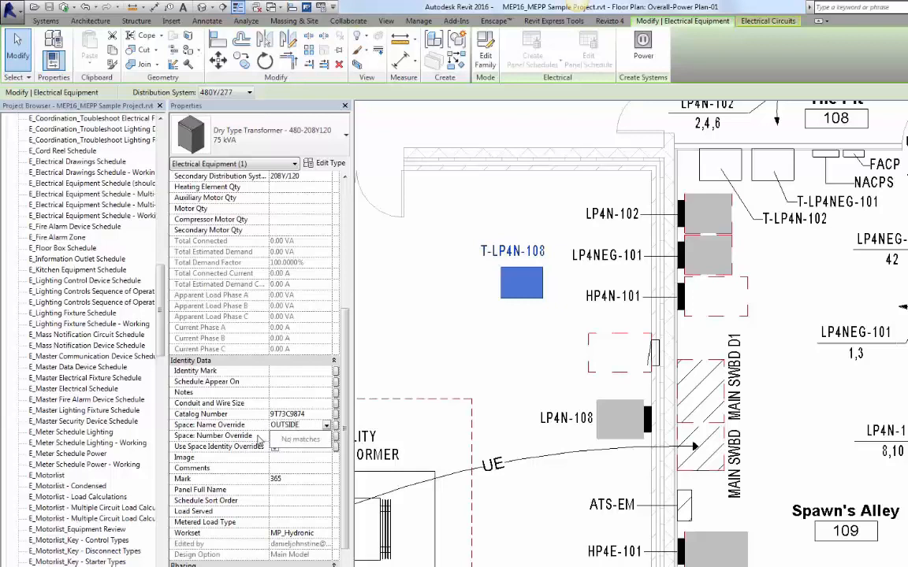
pyautogui.press('Return')
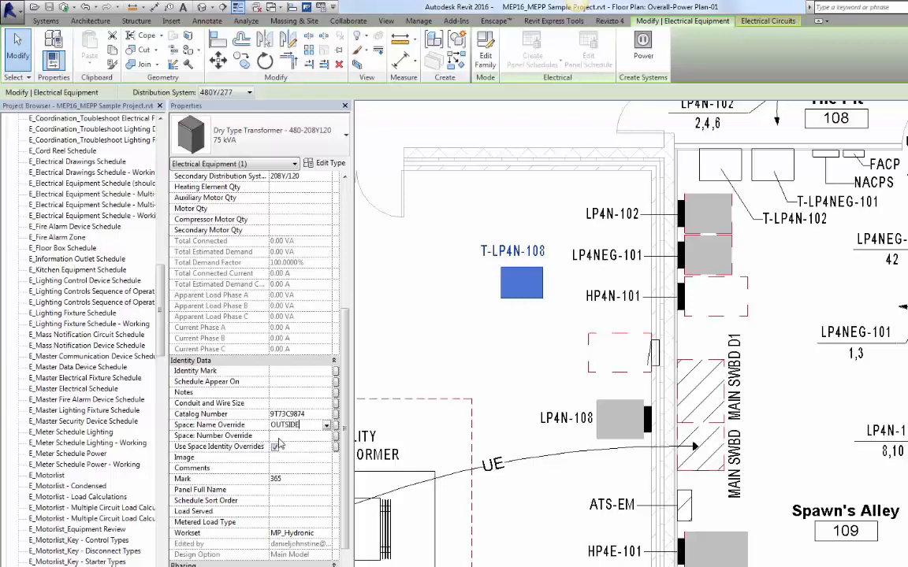
pyautogui.click(282, 436)
pyautogui.write('000')
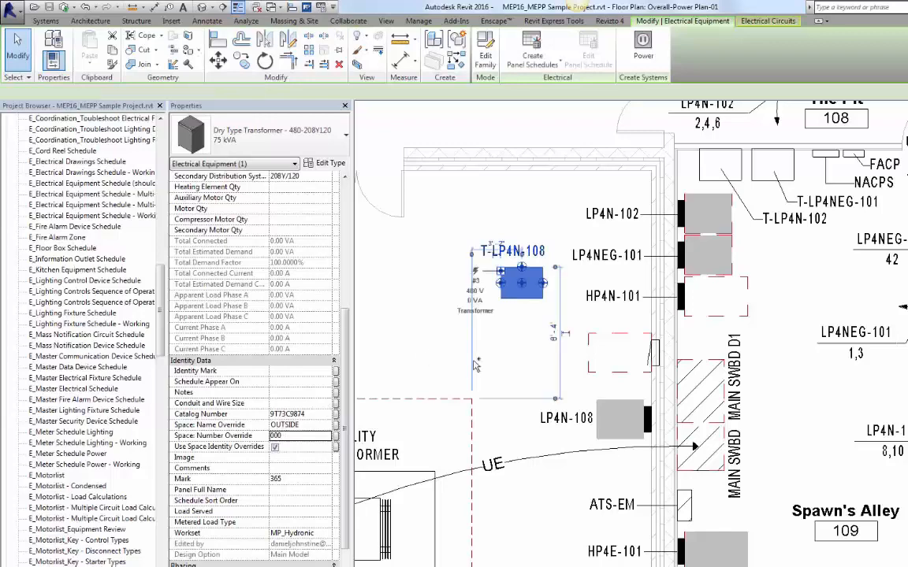
# Step: Review the transformer schedule row and the transformer's identity properties
pyautogui.hotkey('ctrl', 'Tab')
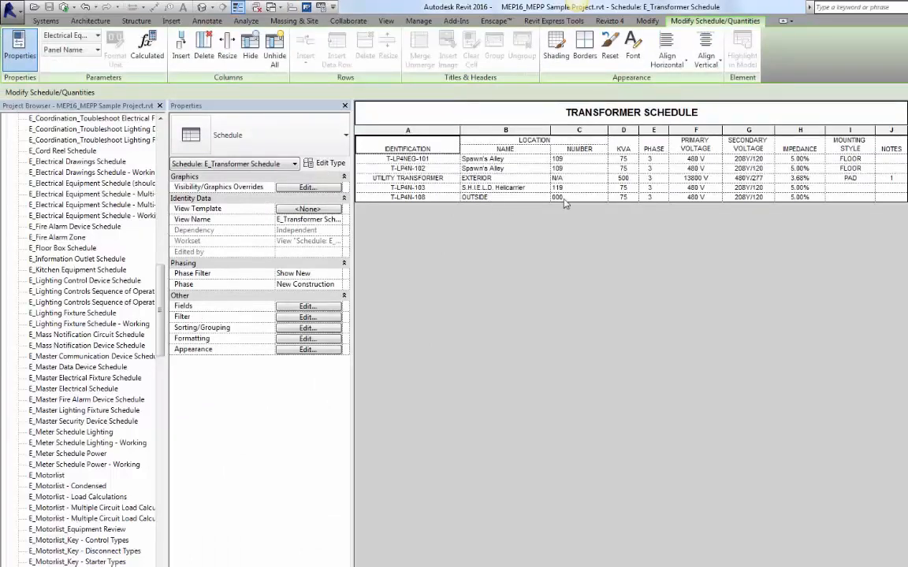
pyautogui.hotkey('ctrl', 'Tab')
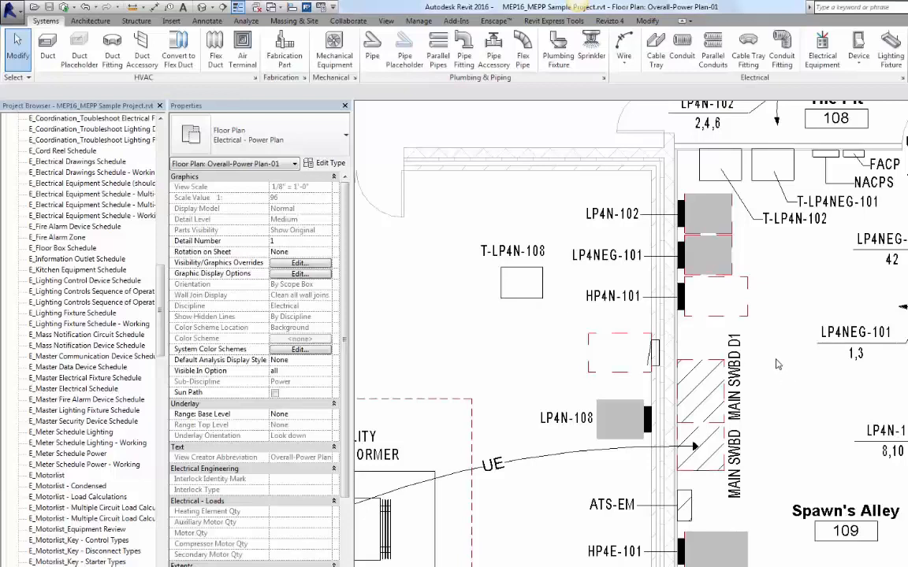
pyautogui.click(502, 297)
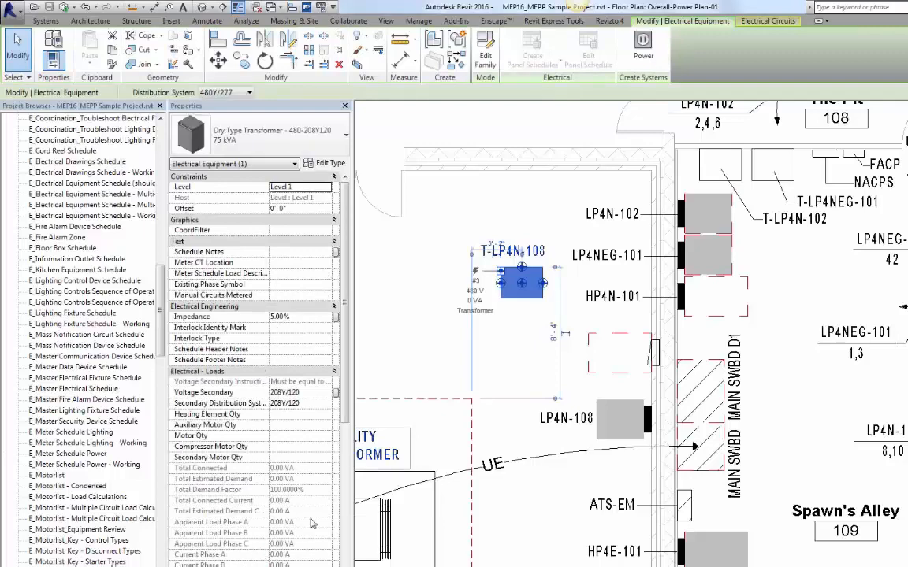
pyautogui.scroll(-3, 348, 482)
pyautogui.scroll(-9, 347, 482)
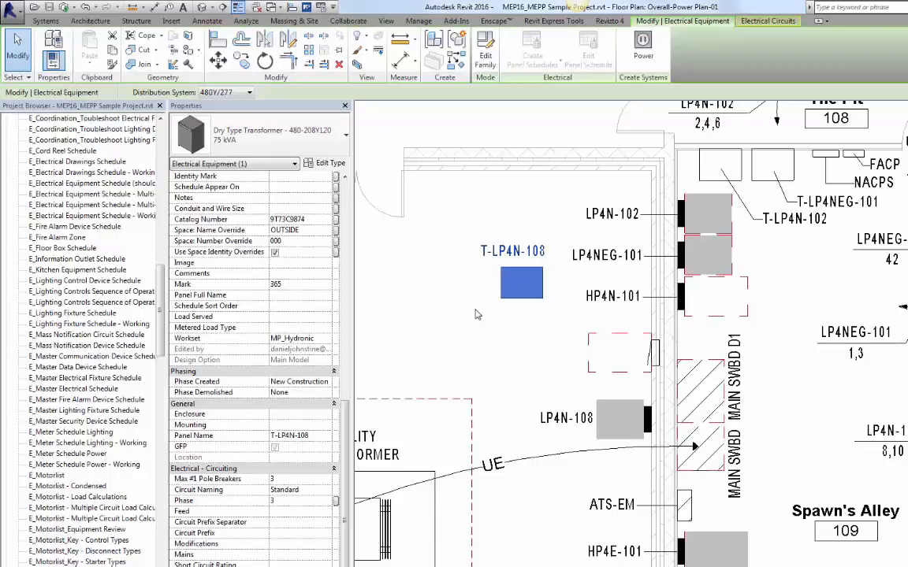
pyautogui.hotkey('ctrl', 'Tab')
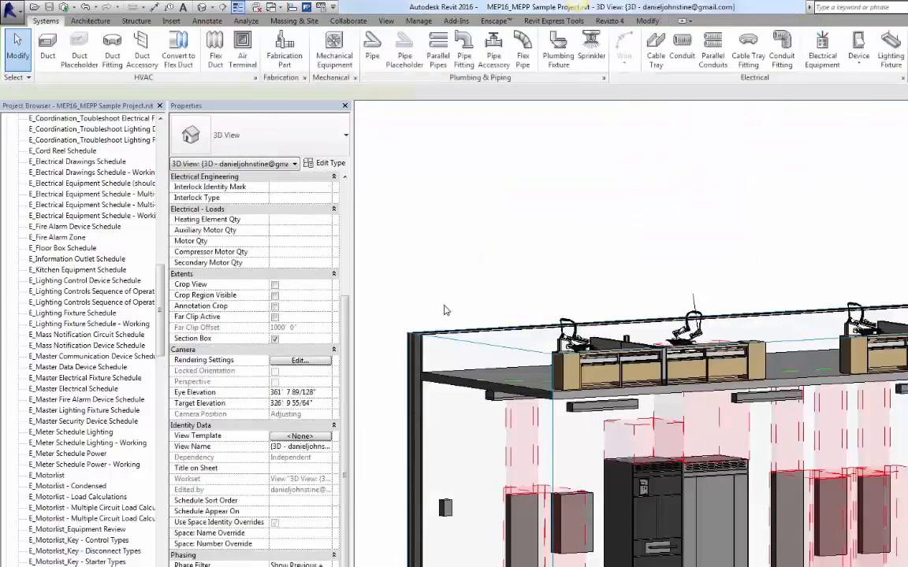
pyautogui.hotkey('ctrl', 'Tab')
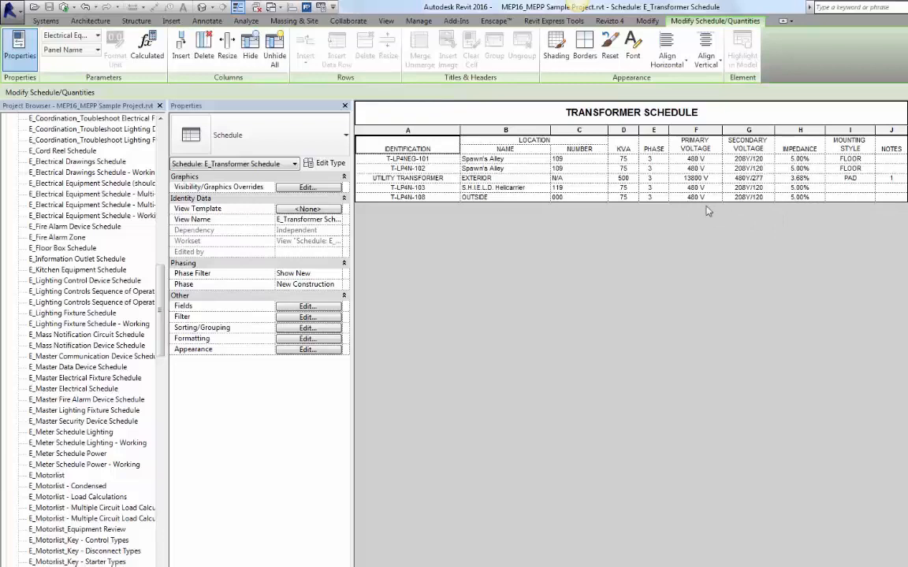
# Step: Open sheet E805 - ELECTRICAL SCHEDULES and view the transformer schedule placed on it
pyautogui.click(850, 197)
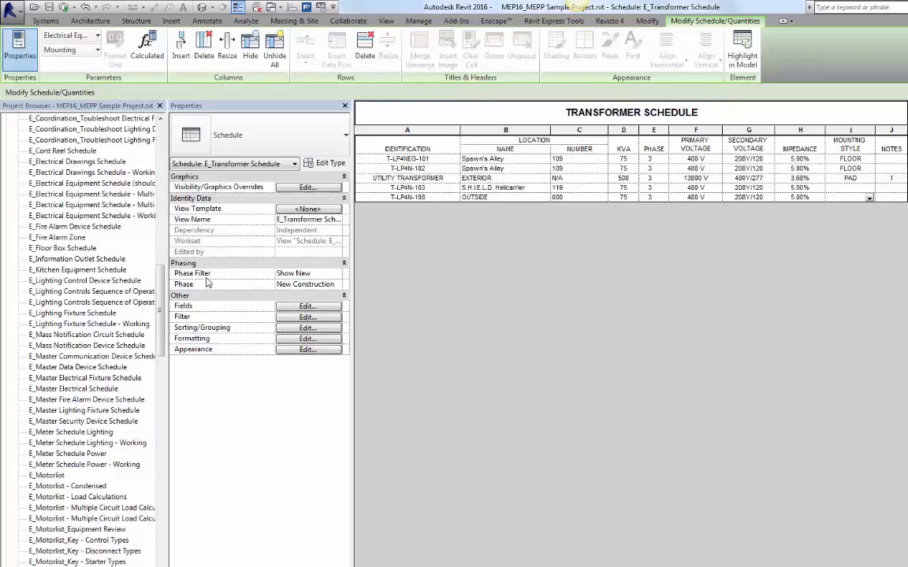
pyautogui.moveTo(160, 301); pyautogui.dragTo(160, 225)
pyautogui.scroll(9, 6, 288)
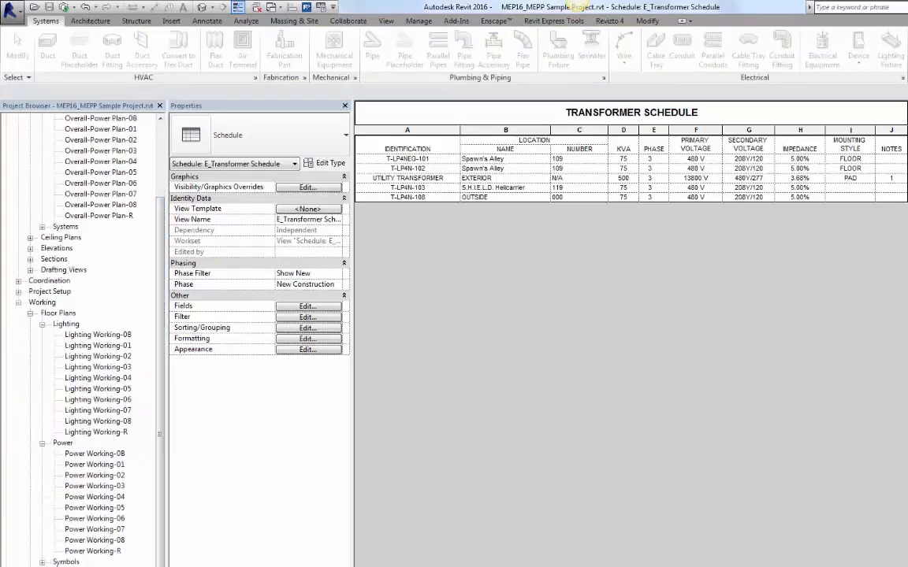
pyautogui.scroll(-15, 79, 338)
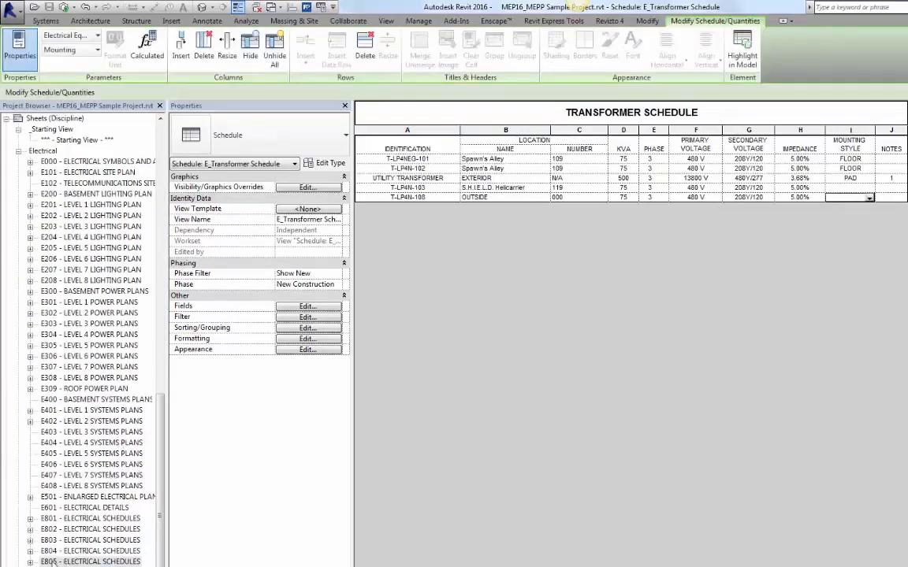
pyautogui.doubleClick(50, 561)
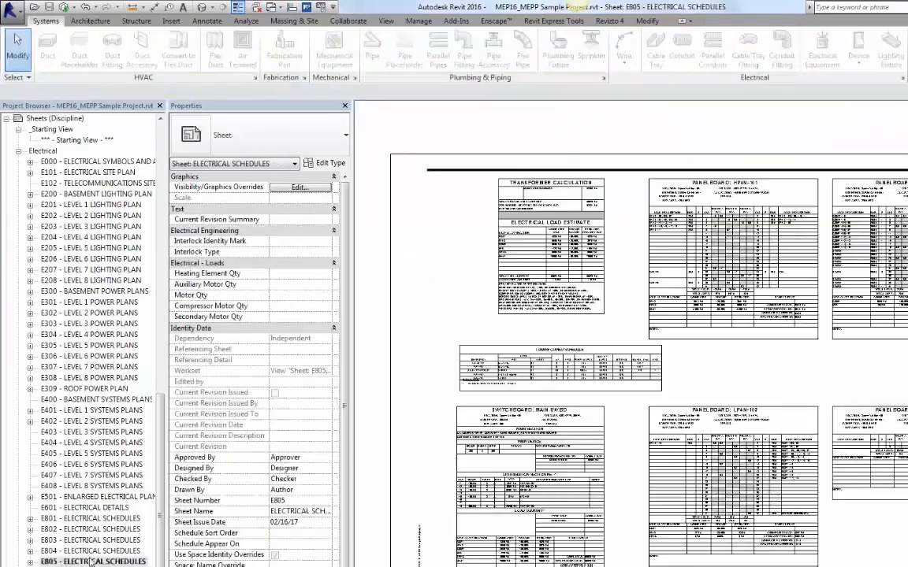
pyautogui.scroll(5, 473, 378)
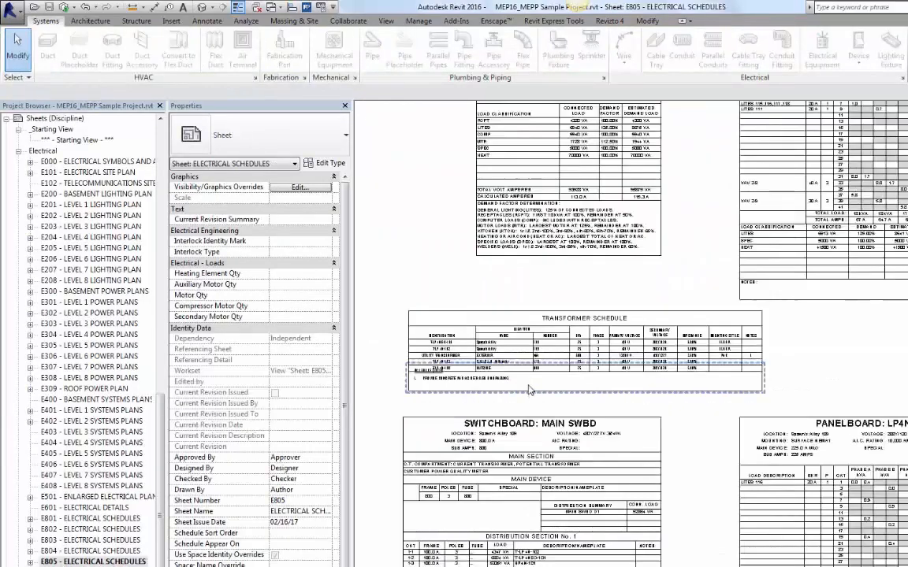
pyautogui.moveTo(685, 452); pyautogui.dragTo(816, 450, button='middle')
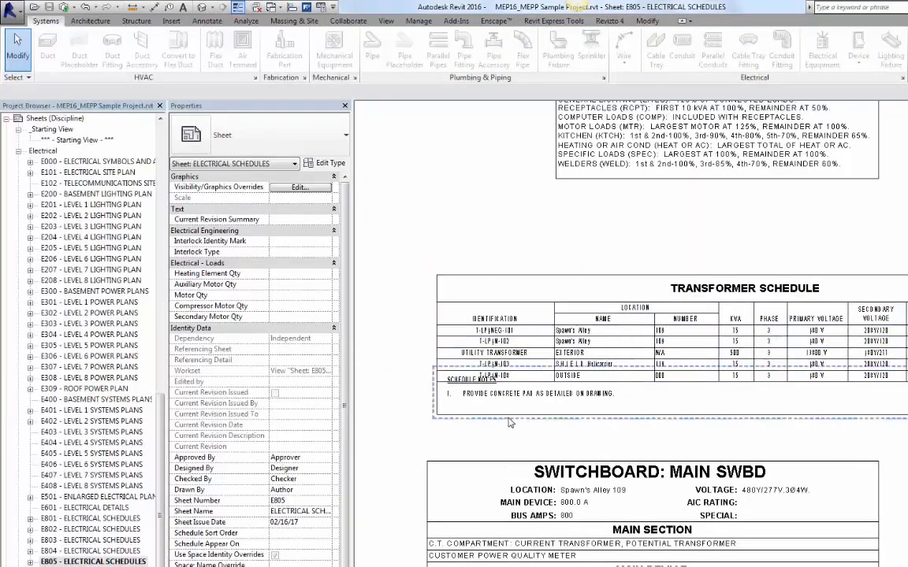
# Step: Move the Schedule Notes detail group down below the transformer schedule's last row on the sheet
pyautogui.click(459, 376)
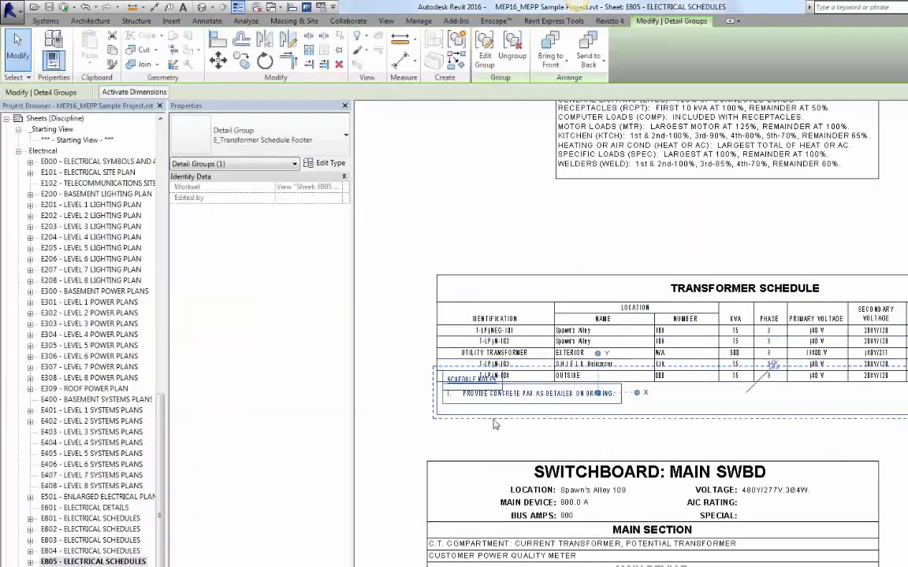
pyautogui.moveTo(446, 380); pyautogui.dragTo(493, 430)
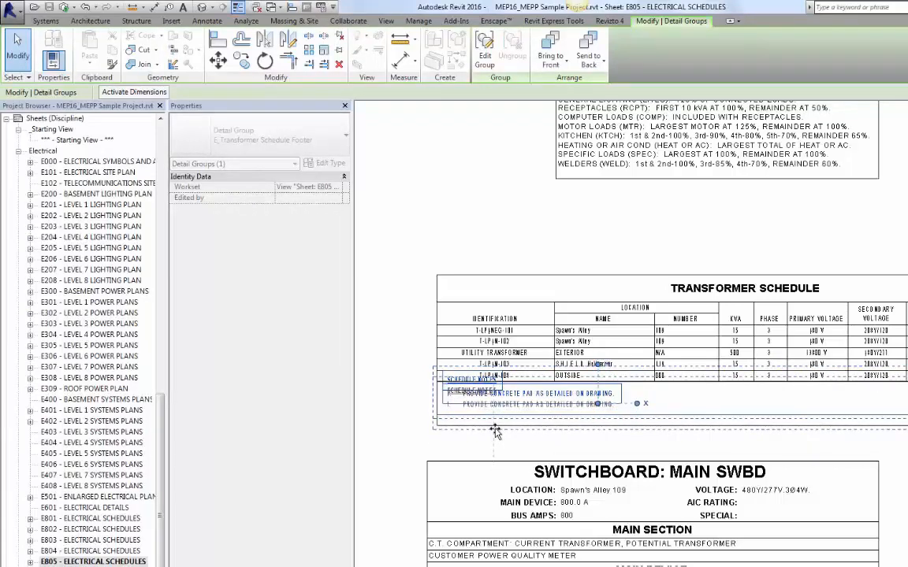
pyautogui.click(411, 404)
pyautogui.scroll(5, 413, 406)
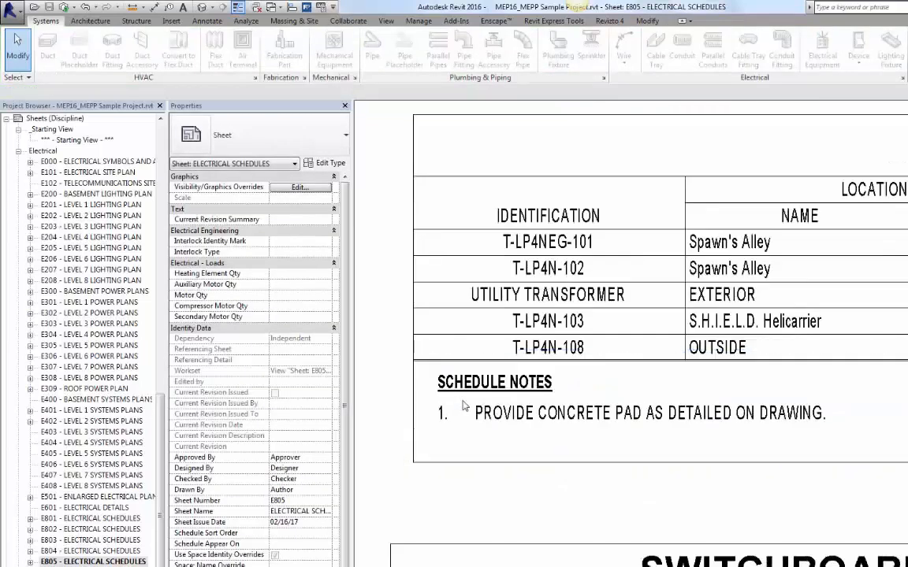
pyautogui.click(511, 417)
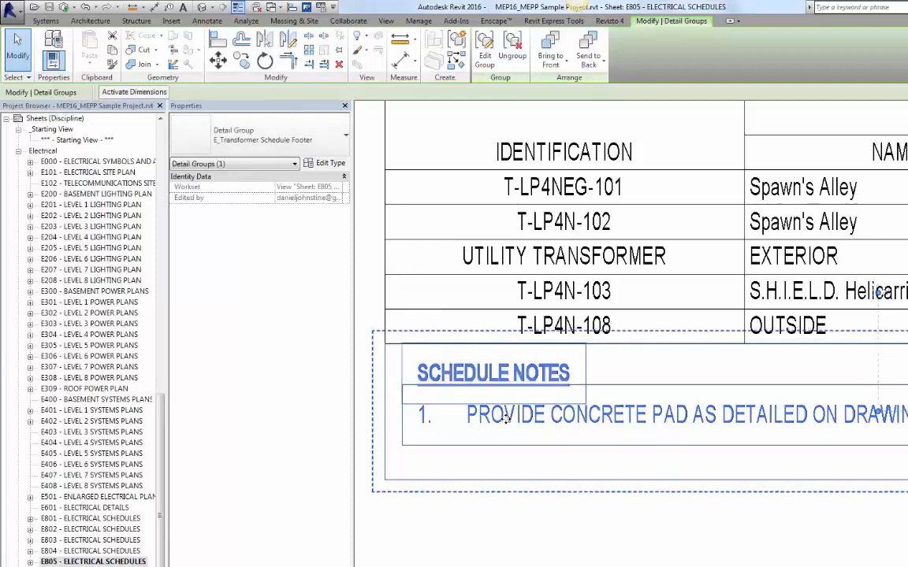
pyautogui.scroll(-1, 508, 412)
pyautogui.scroll(-2, 510, 409)
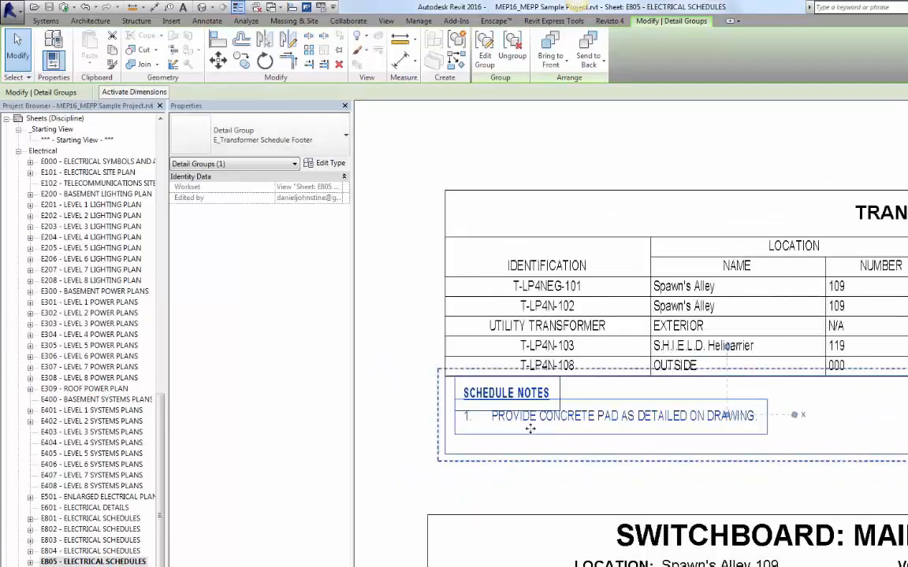
pyautogui.click(401, 428)
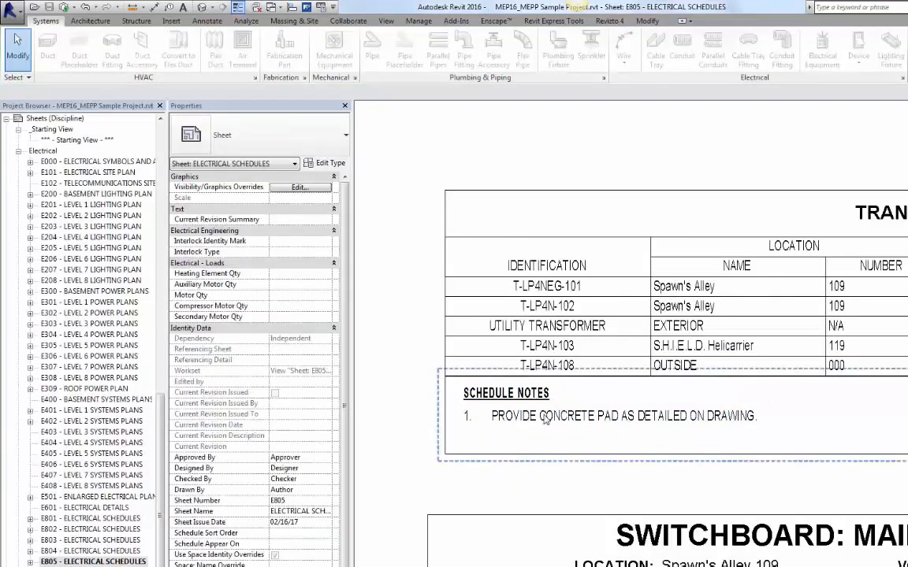
pyautogui.click(492, 376)
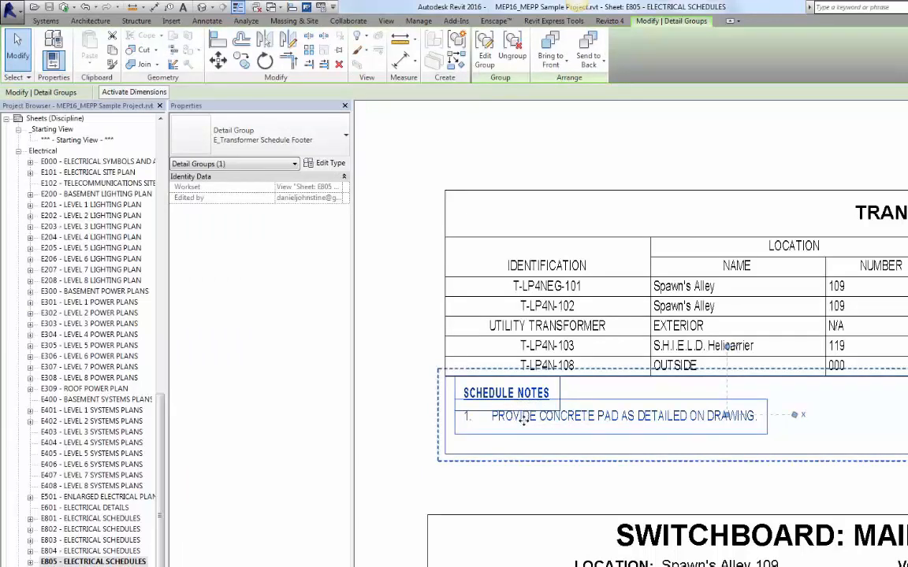
pyautogui.click(485, 49)
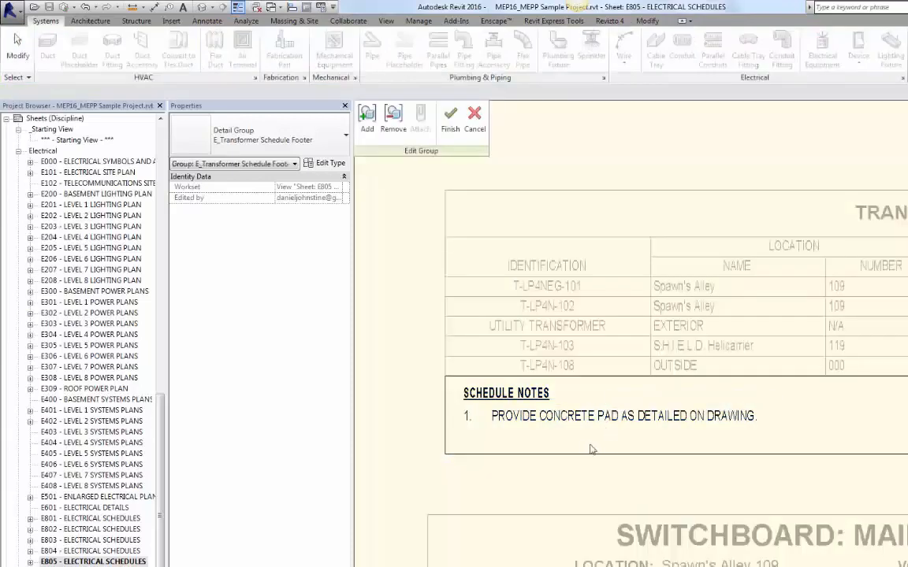
pyautogui.click(451, 118)
pyautogui.click(418, 394)
pyautogui.scroll(-4, 411, 398)
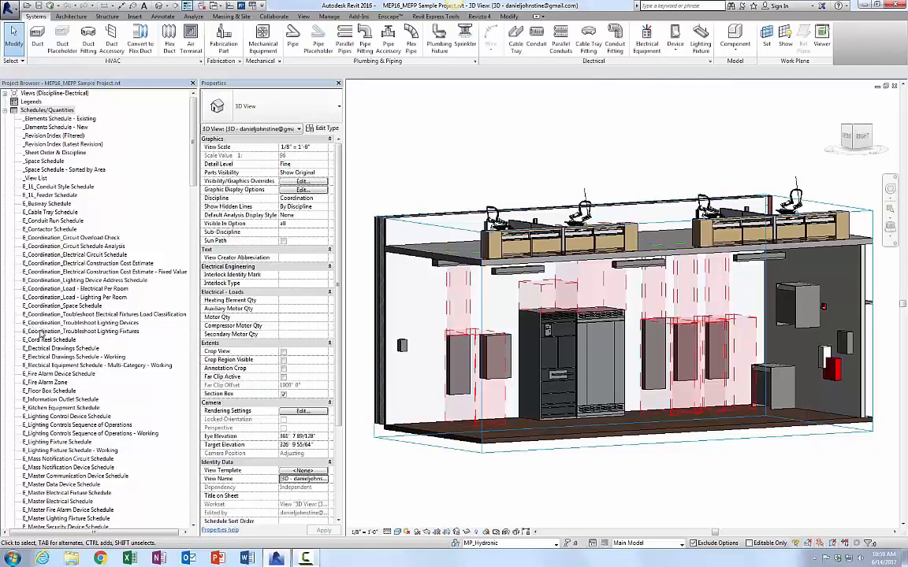
# Step: Open the E_Coordination_Electrical Construction Cost Estimate schedule, review its rows, and close it
pyautogui.click(56, 265)
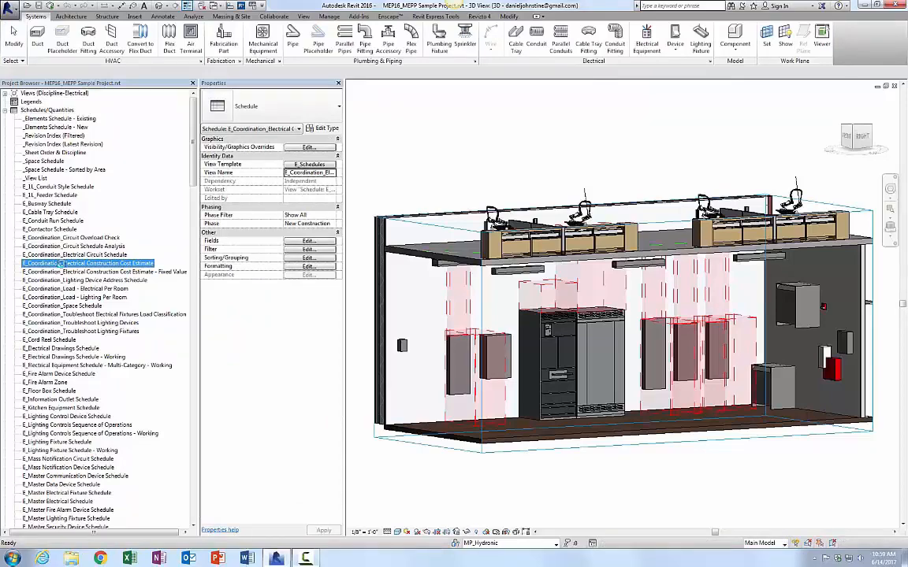
pyautogui.doubleClick(62, 264)
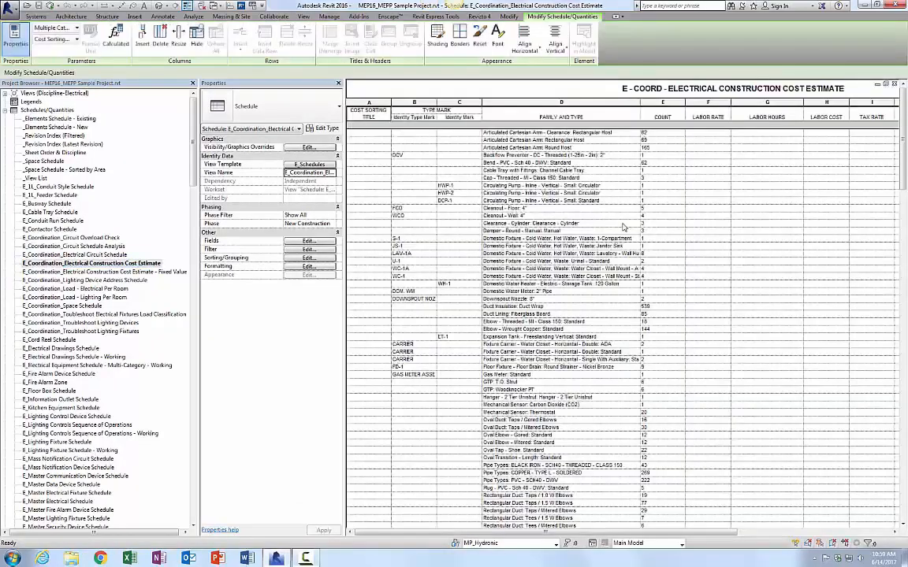
pyautogui.moveTo(905, 155); pyautogui.dragTo(903, 411)
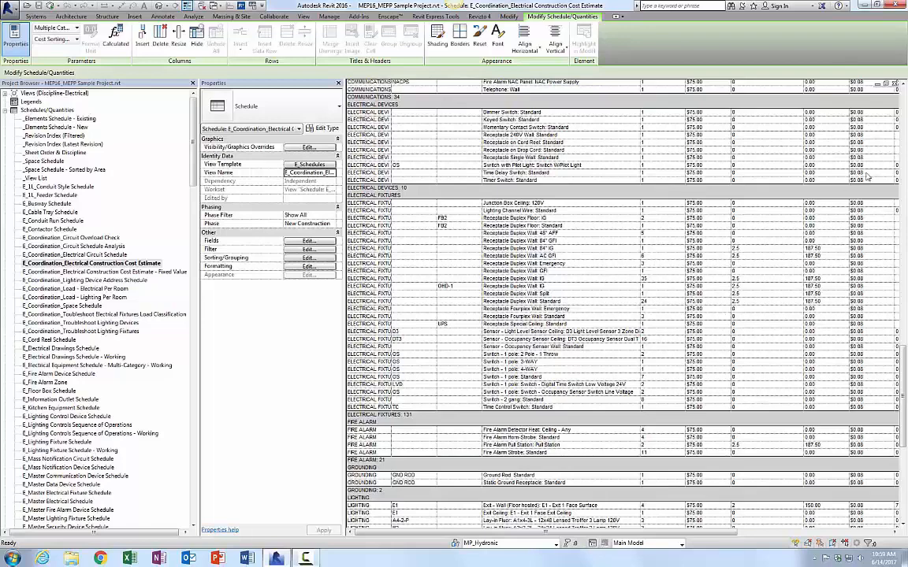
pyautogui.click(894, 85)
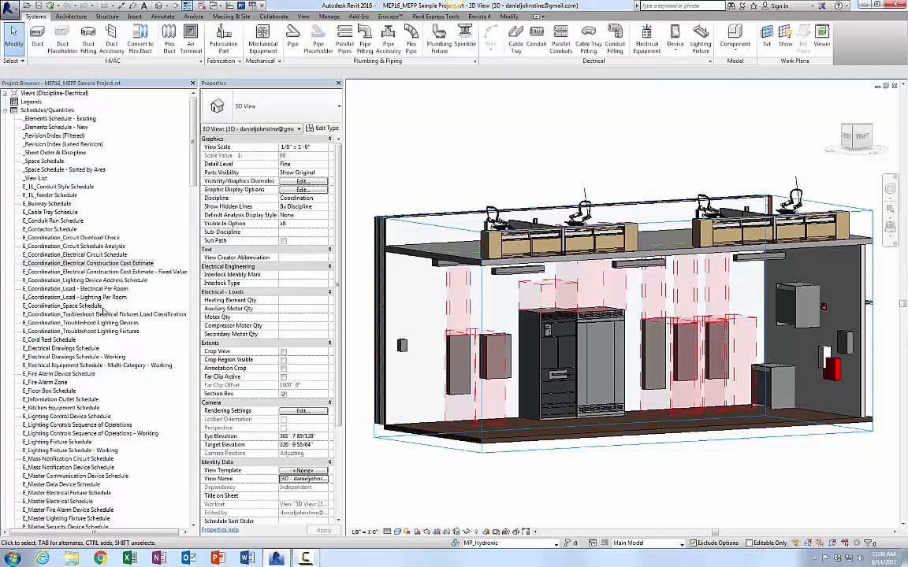
# Step: Open the E_Coordination_Load - Lighting Per Room schedule, review its rows, and close it
pyautogui.click(93, 298)
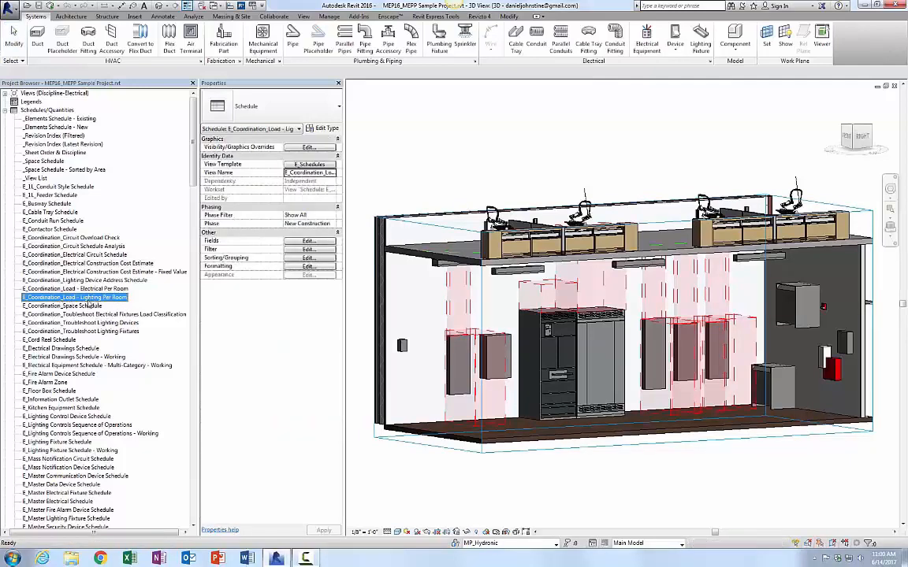
pyautogui.doubleClick(93, 298)
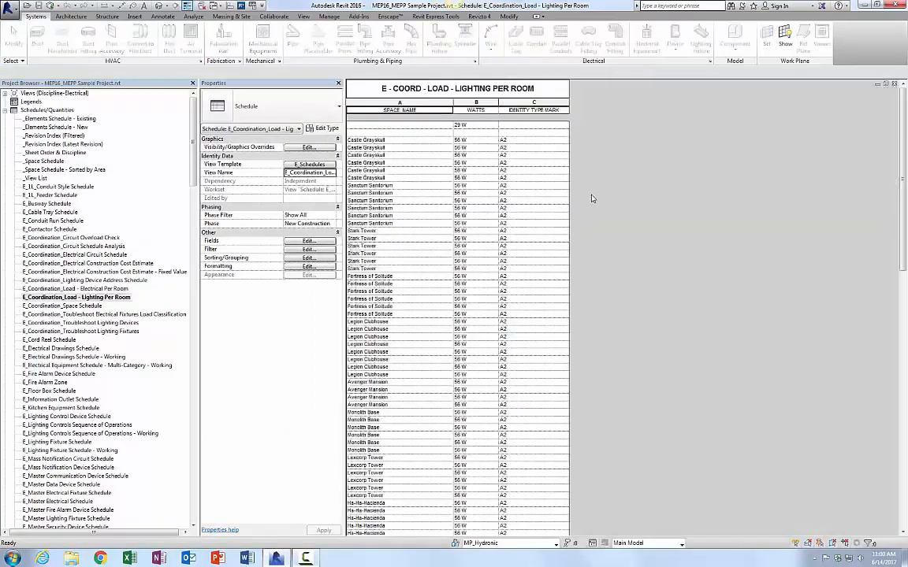
pyautogui.scroll(-10, 552, 220)
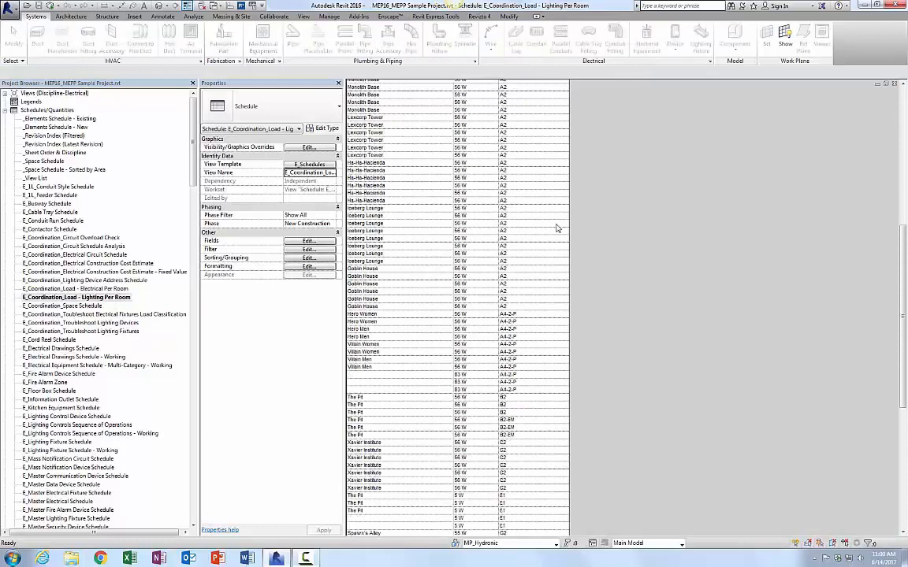
pyautogui.click(894, 84)
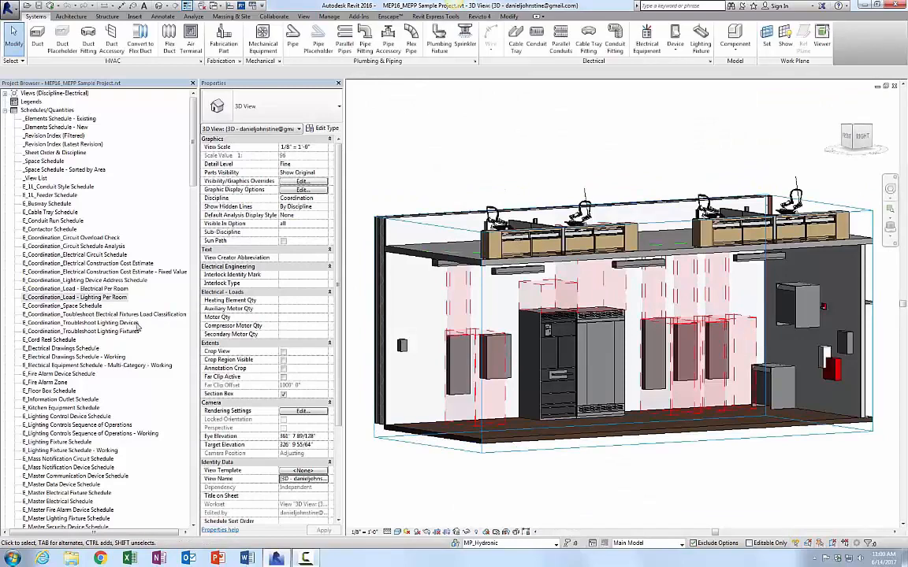
# Step: Open and close the E_Coordination_Space Schedule and the E_Coordination_Electrical Circuit Schedule in turn
pyautogui.click(91, 307)
pyautogui.doubleClick(91, 306)
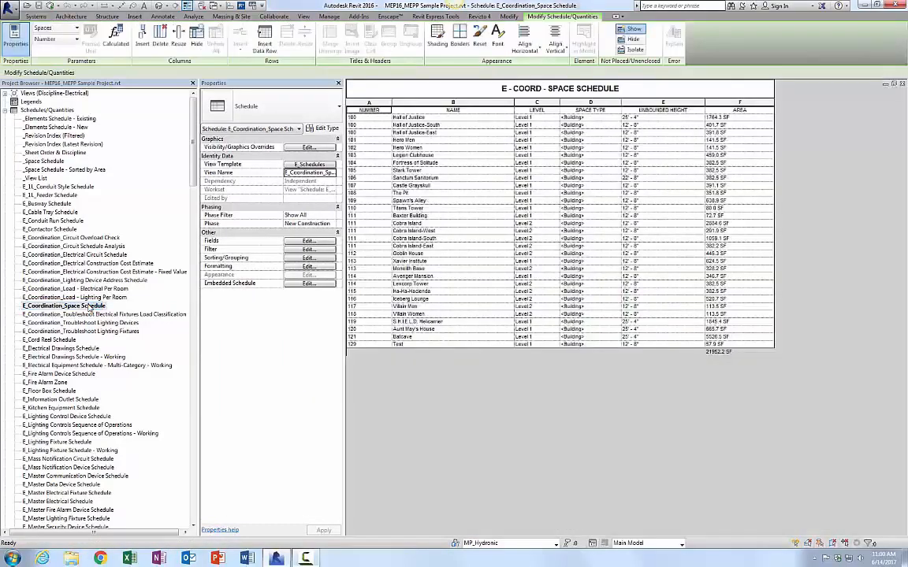
pyautogui.click(904, 84)
pyautogui.click(117, 255)
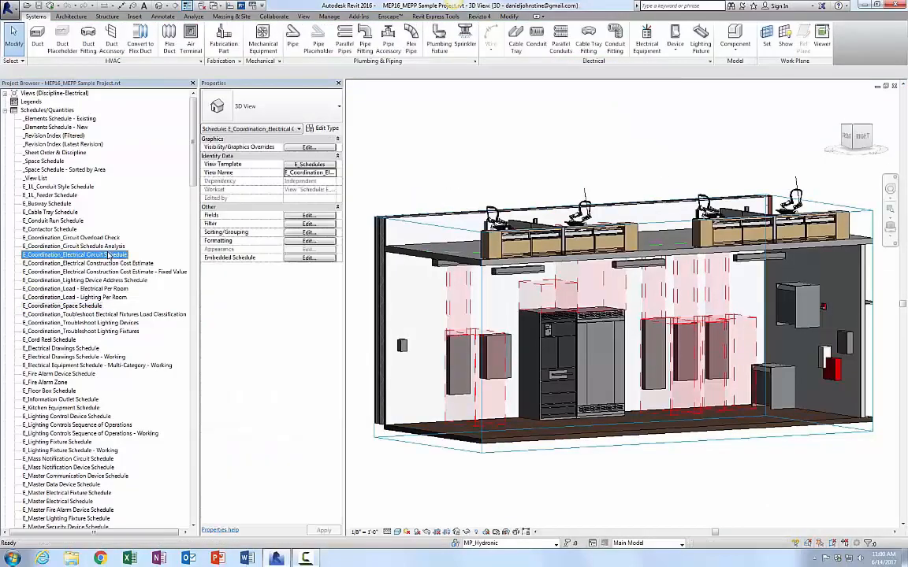
pyautogui.doubleClick(112, 256)
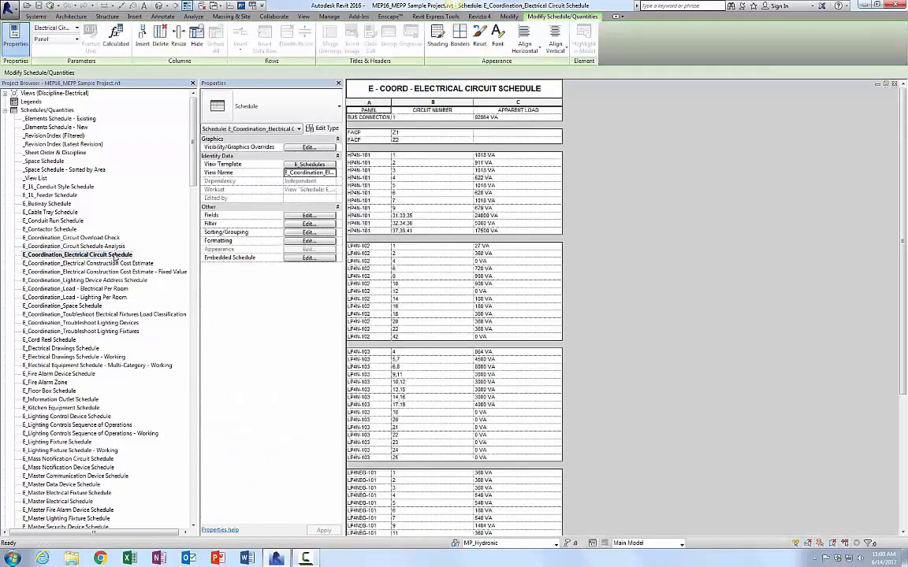
pyautogui.click(896, 84)
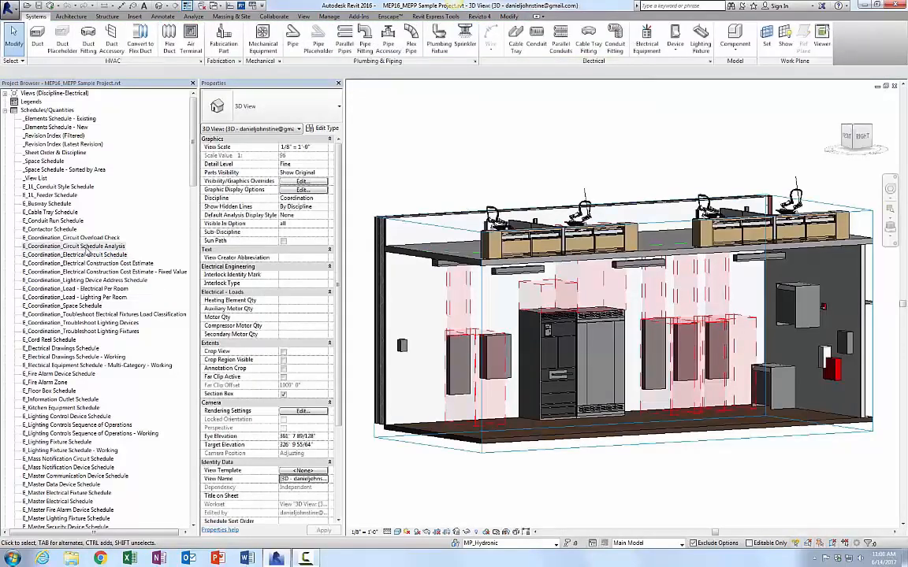
# Step: Review the E_Coordination_Circuit Schedule Analysis, close it, and open the E_Fire Alarm Zone schedule
pyautogui.doubleClick(81, 246)
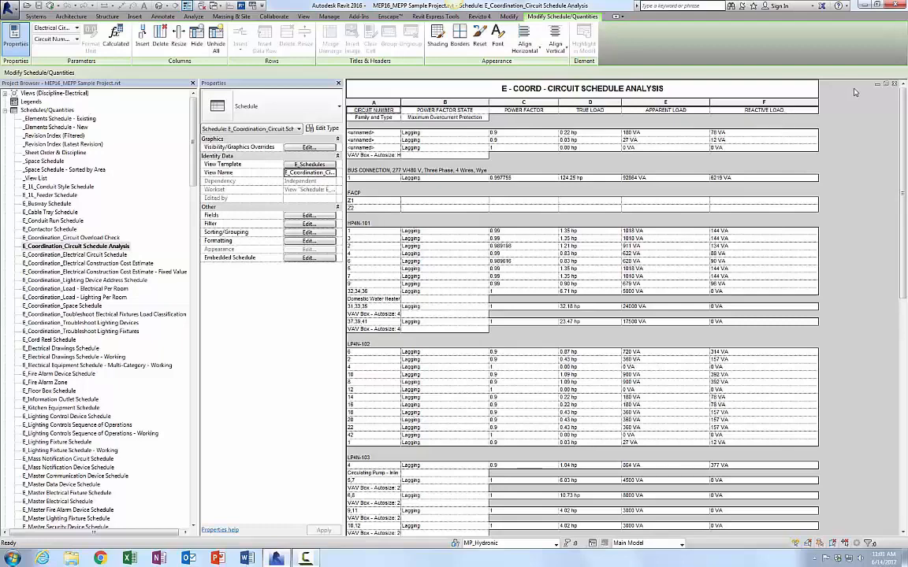
pyautogui.click(894, 85)
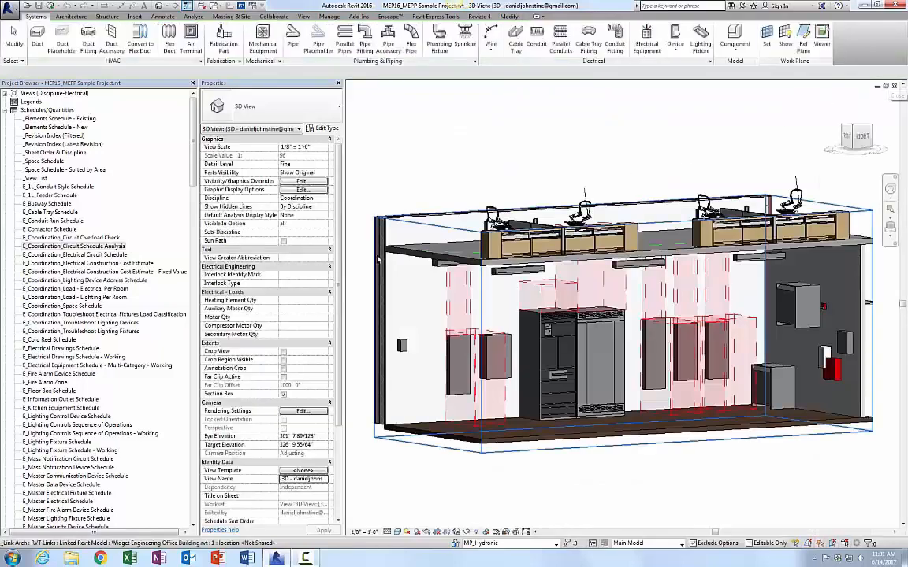
pyautogui.click(47, 382)
pyautogui.doubleClick(68, 382)
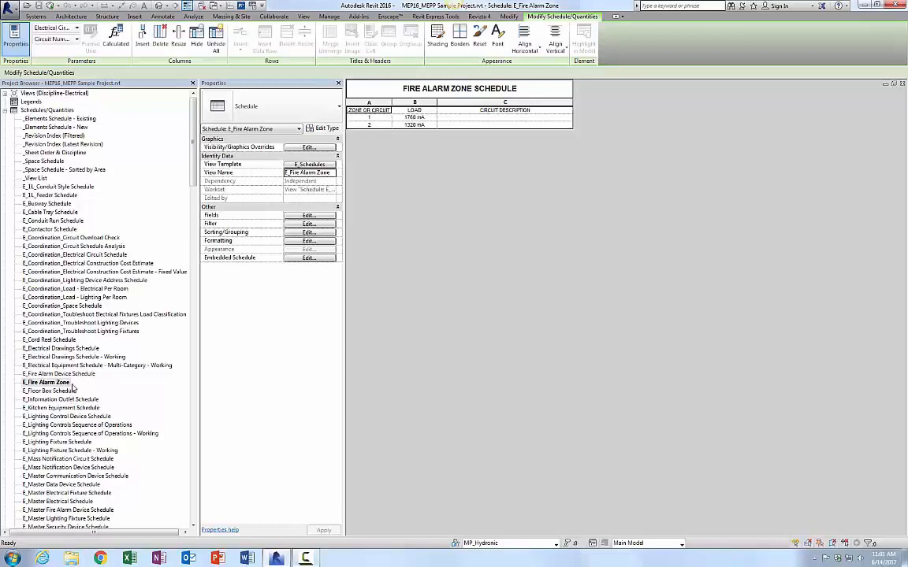
# Step: Open the E_Fire Alarm Device Schedule, then the E_Transformer Schedule, to review them
pyautogui.click(75, 375)
pyautogui.doubleClick(79, 375)
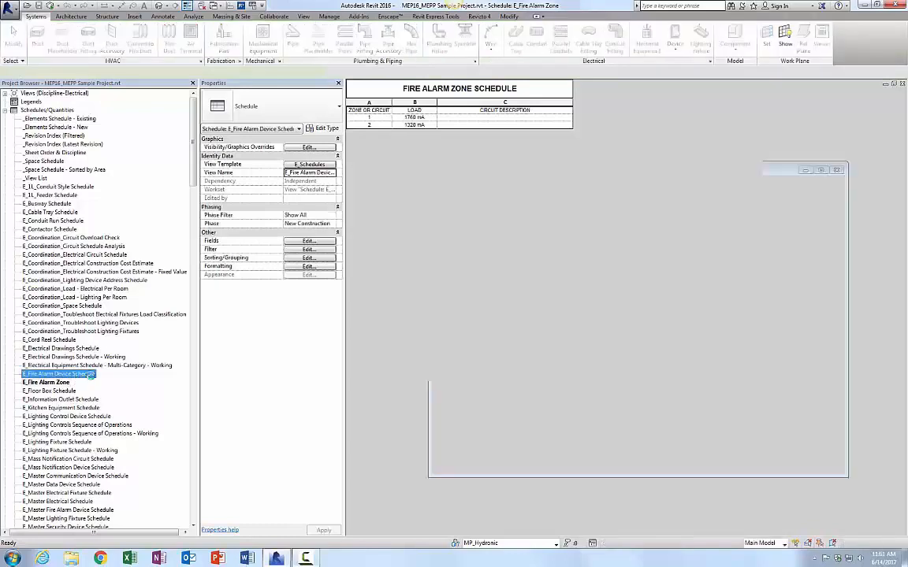
pyautogui.scroll(-10, 82, 377)
pyautogui.click(73, 429)
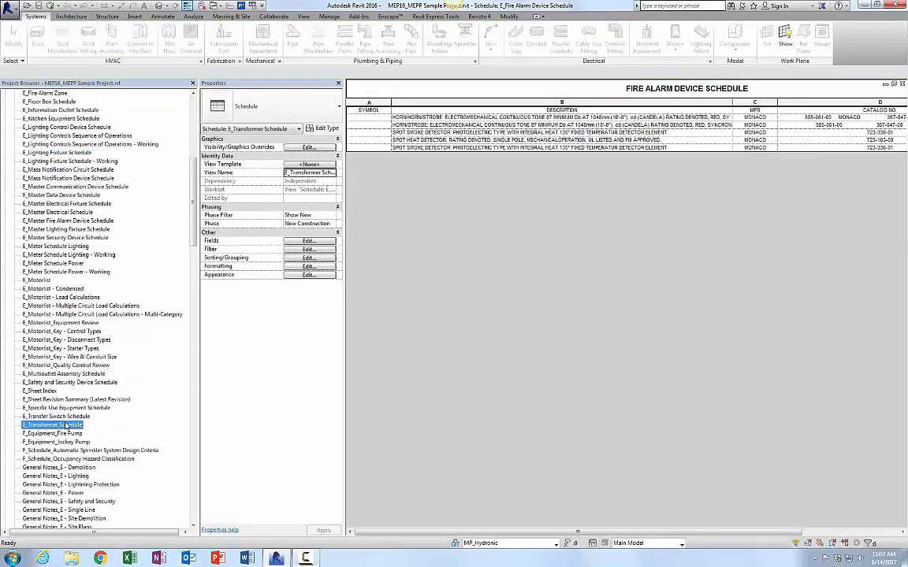
pyautogui.doubleClick(73, 429)
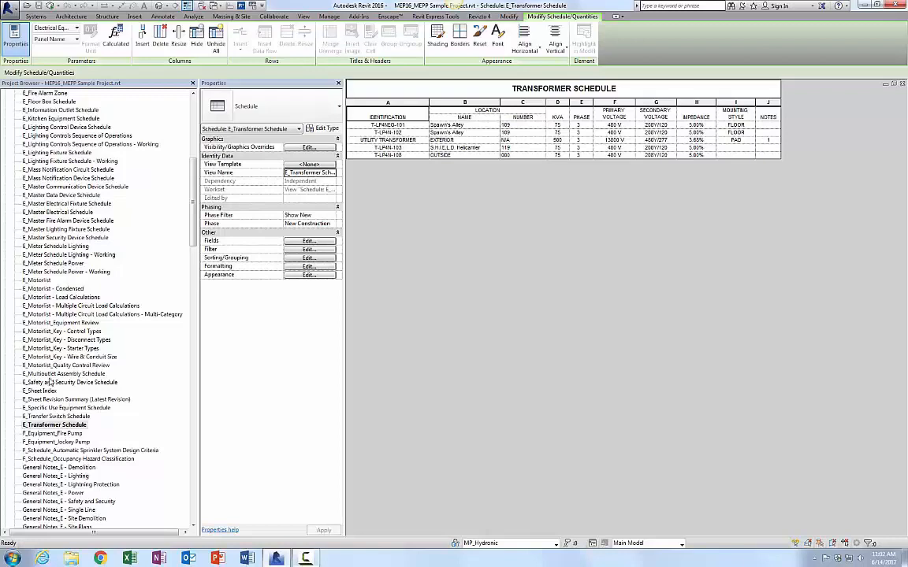
# Step: Open the E_Lighting Fixture Schedule, then the E_Motorlist - Multiple Circuit Load Calculations schedule
pyautogui.doubleClick(60, 152)
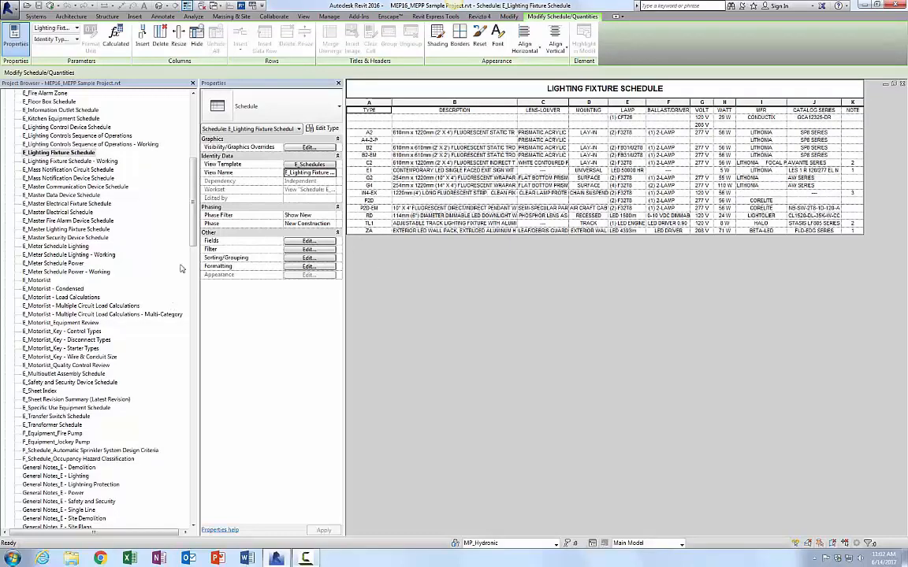
pyautogui.scroll(-4, 118, 228)
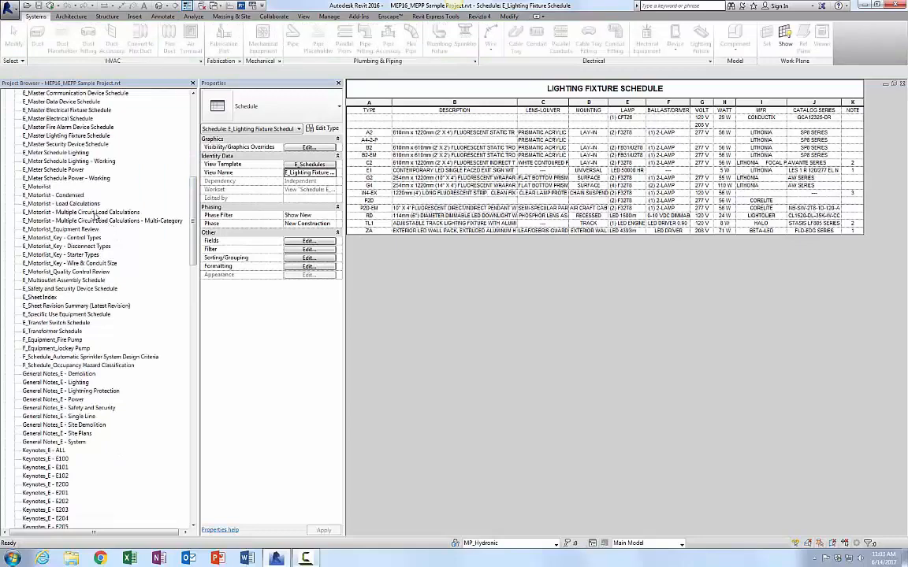
pyautogui.click(97, 212)
pyautogui.doubleClick(95, 212)
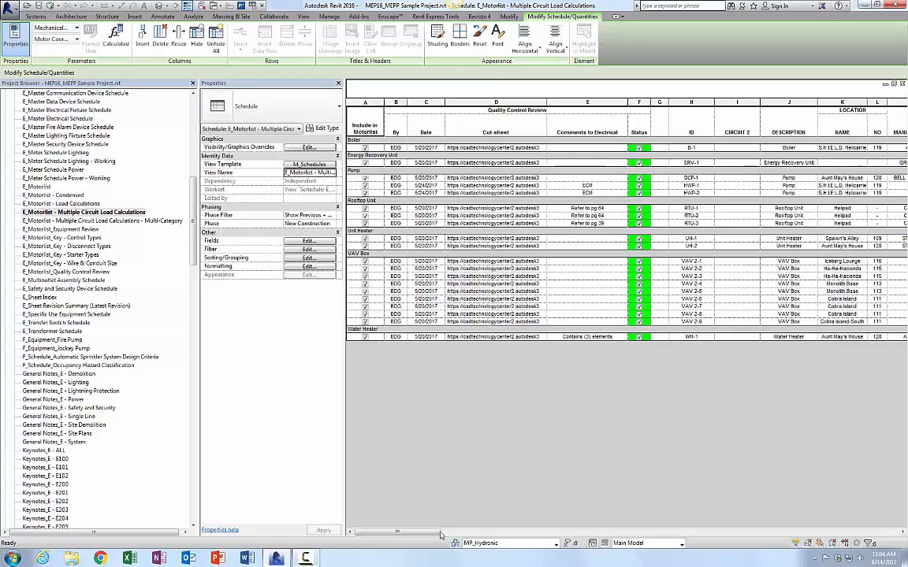
# Step: Scroll across all motorlist schedule columns, then open the E_Motorlist - Multiple Circuit Load Calculations - Multi-Category schedule
pyautogui.moveTo(432, 534); pyautogui.dragTo(548, 540)
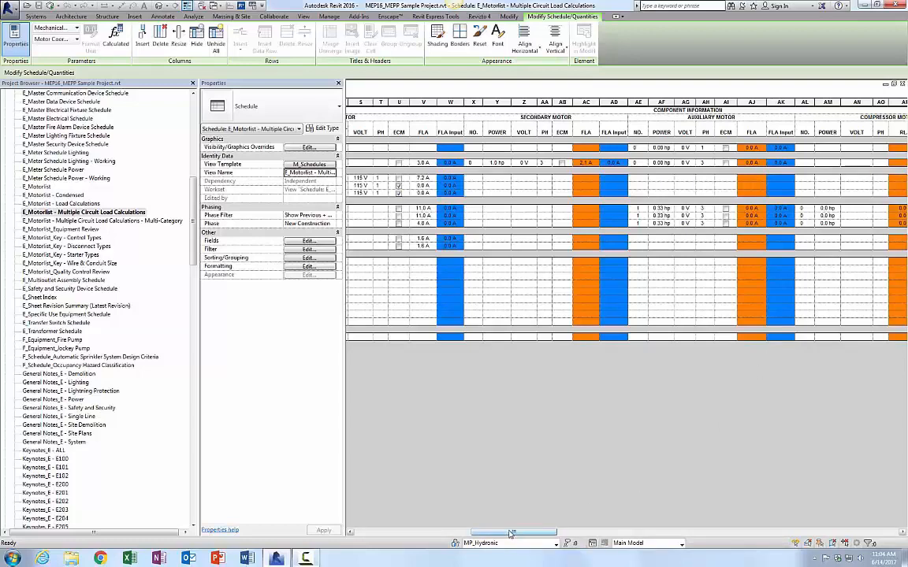
pyautogui.moveTo(507, 530); pyautogui.dragTo(637, 535)
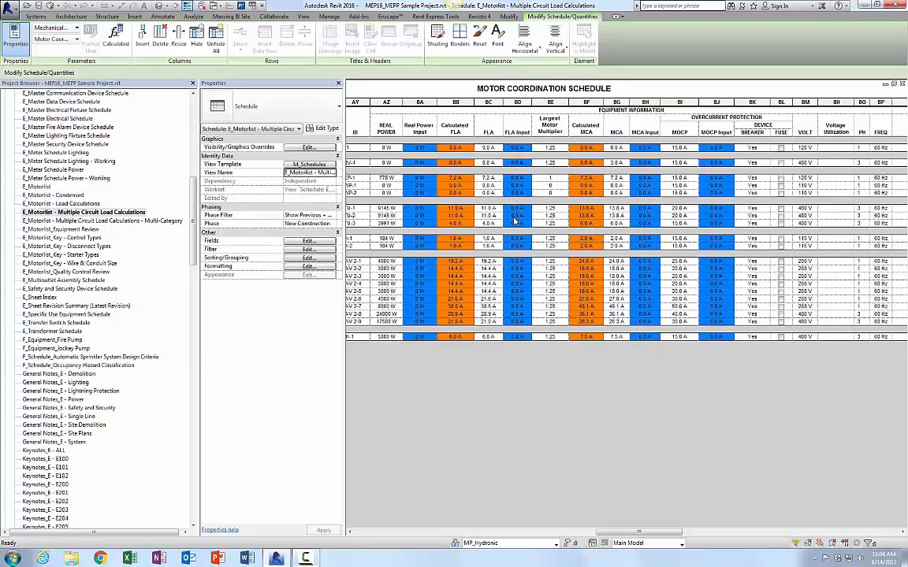
pyautogui.moveTo(637, 533); pyautogui.dragTo(683, 533)
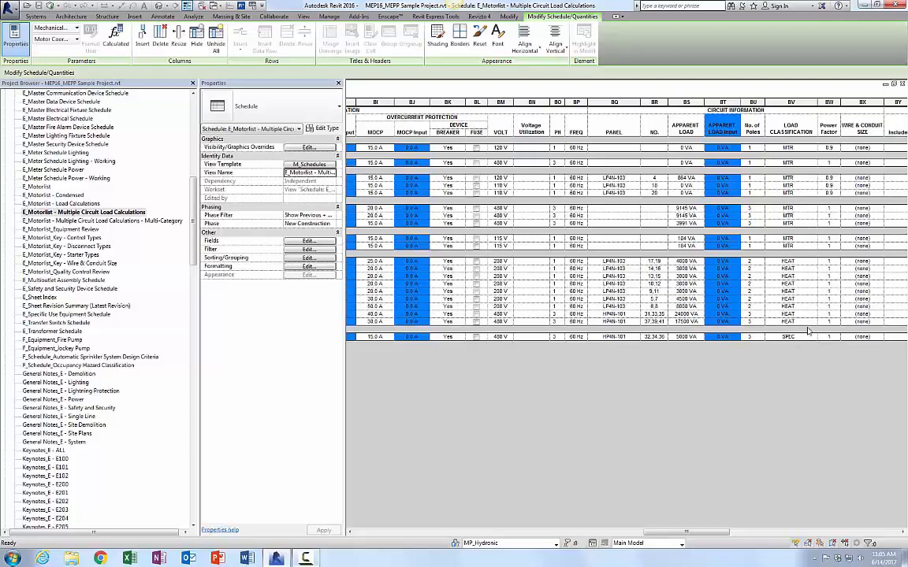
pyautogui.moveTo(692, 538); pyautogui.dragTo(833, 536)
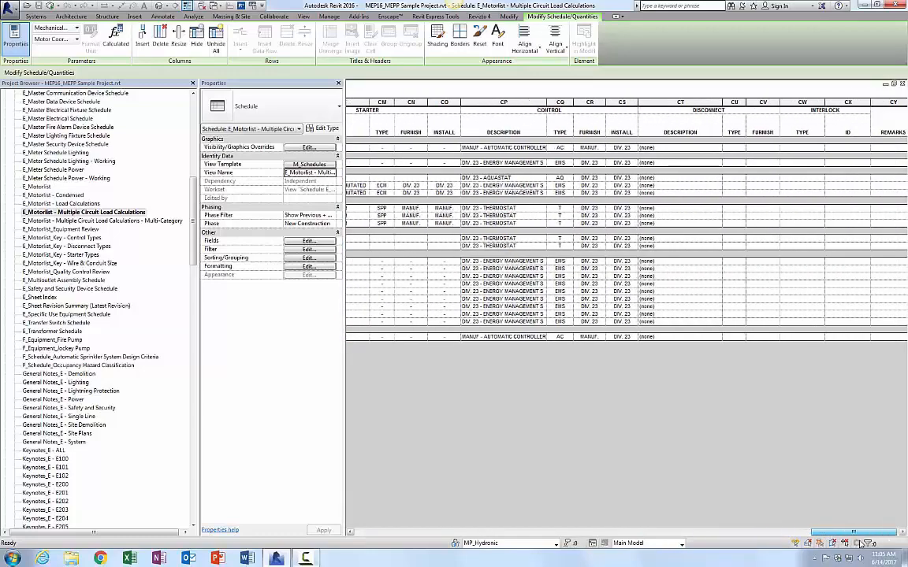
pyautogui.doubleClick(97, 222)
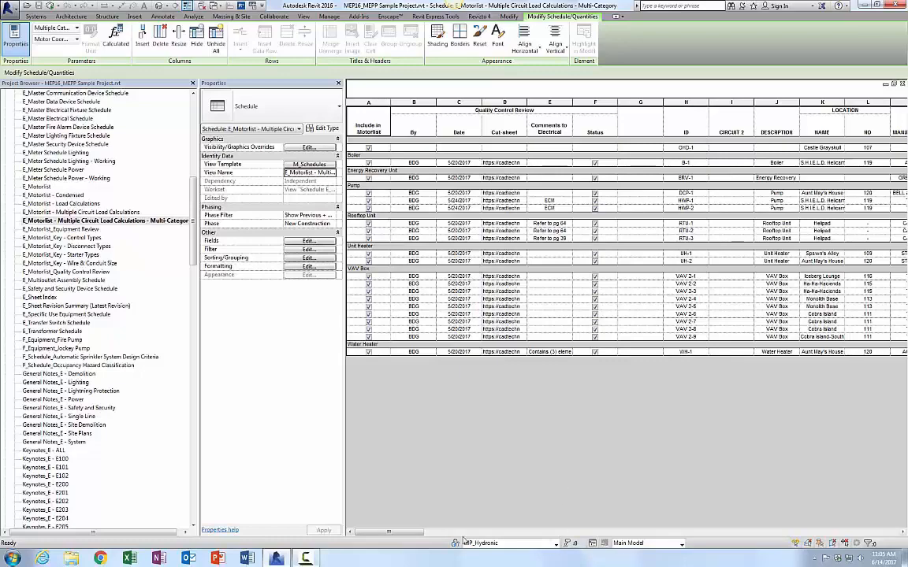
# Step: Scroll across the multi-category motorlist schedule columns, then open sheet E802 - ELECTRICAL SCHEDULES
pyautogui.moveTo(420, 535); pyautogui.dragTo(774, 519)
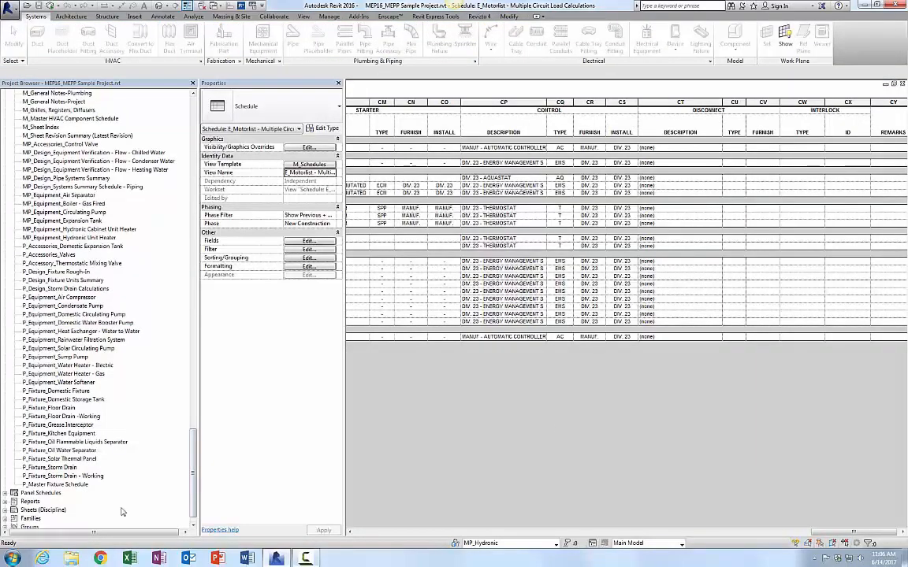
pyautogui.click(6, 511)
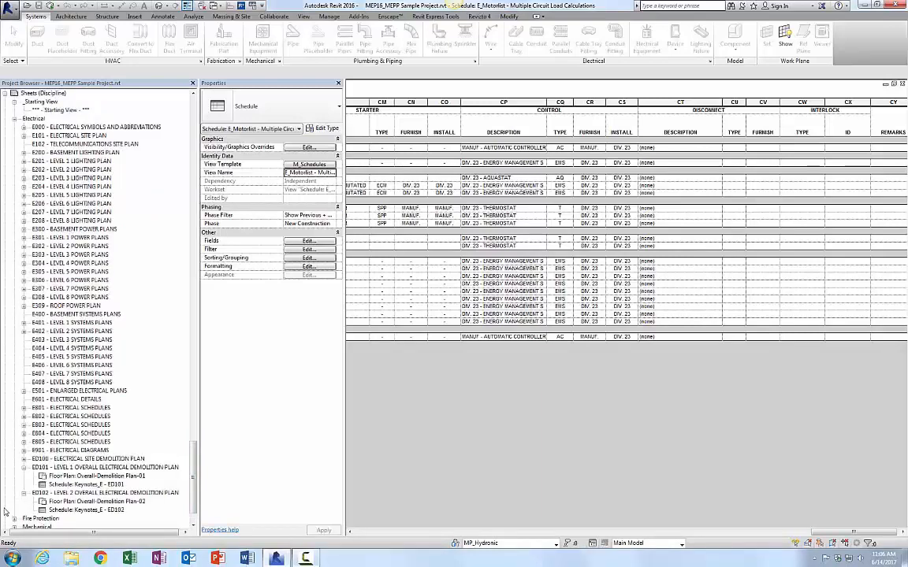
pyautogui.doubleClick(75, 417)
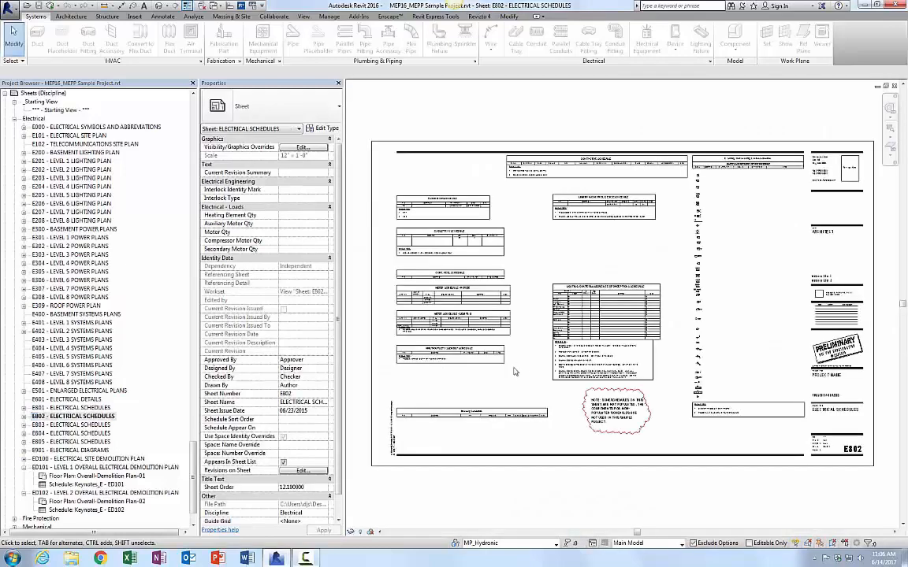
# Step: Zoom into the sheet and inspect the schedule footer detail groups, entering and cancelling edit mode on the multioutlet assembly footer group
pyautogui.scroll(4, 435, 303)
pyautogui.scroll(5, 436, 304)
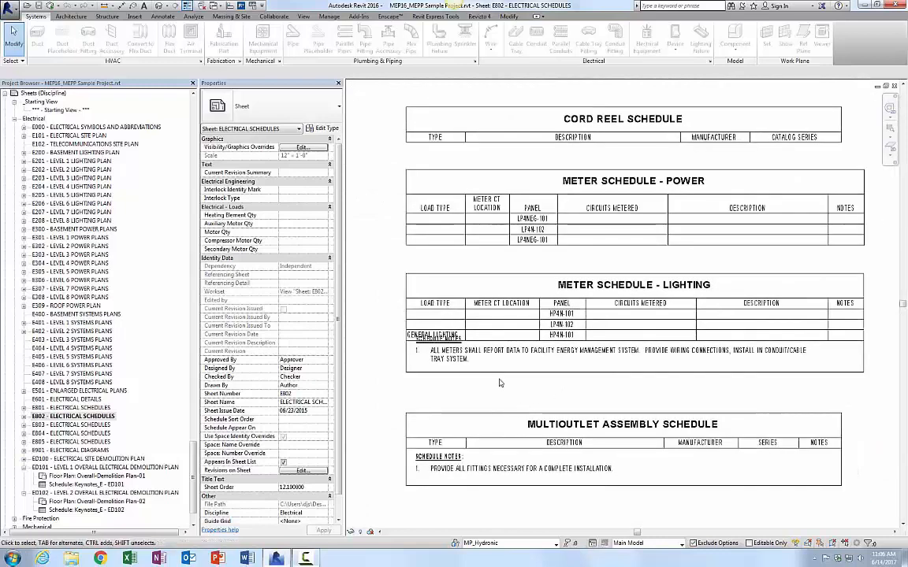
pyautogui.click(446, 337)
pyautogui.moveTo(500, 372); pyautogui.dragTo(519, 385)
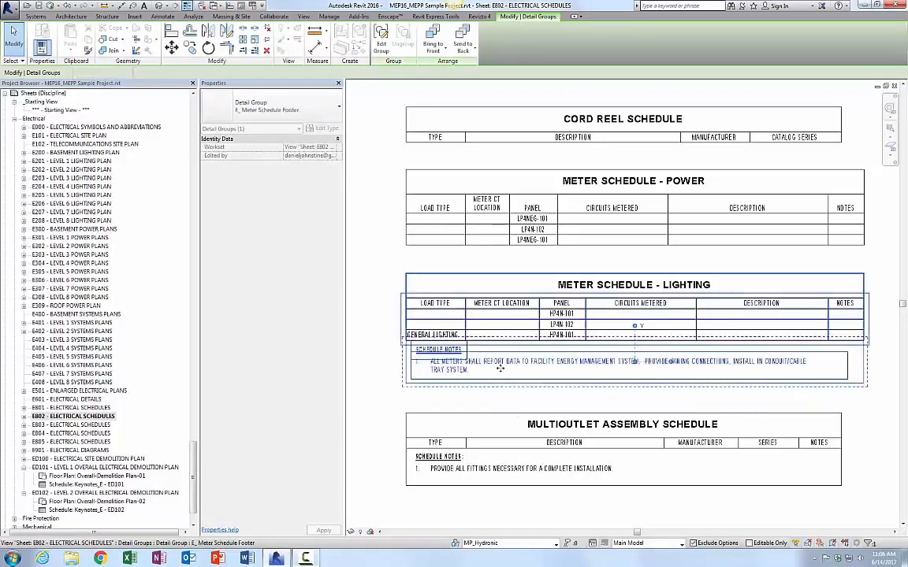
pyautogui.click(369, 376)
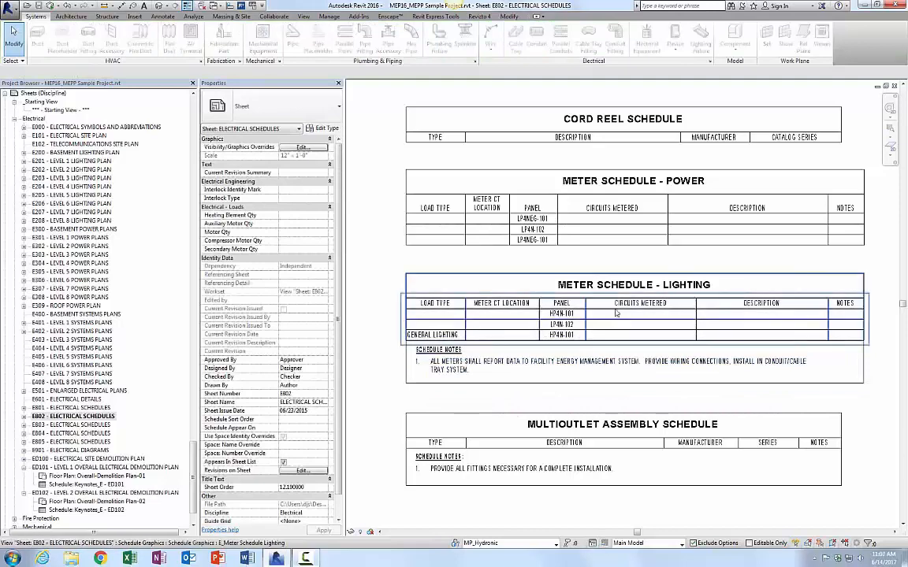
pyautogui.click(467, 475)
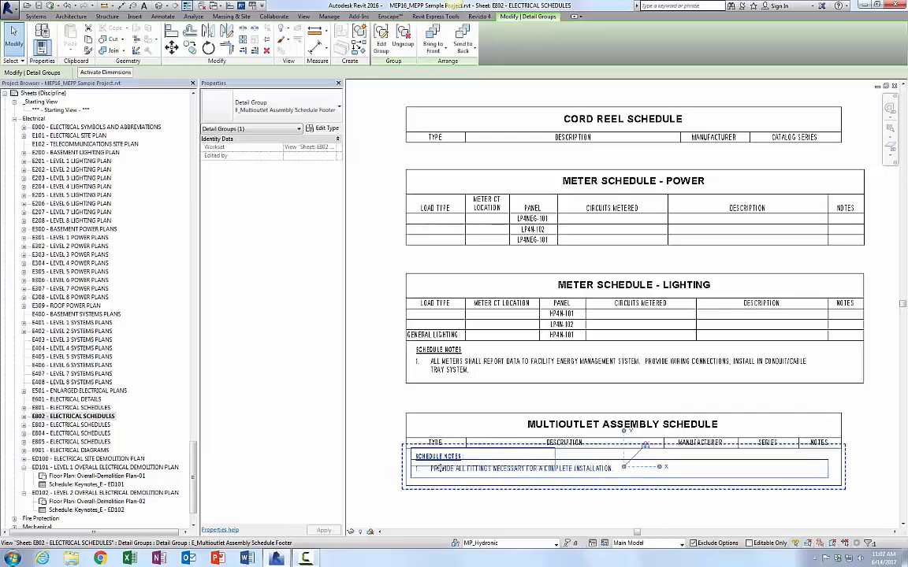
pyautogui.click(381, 45)
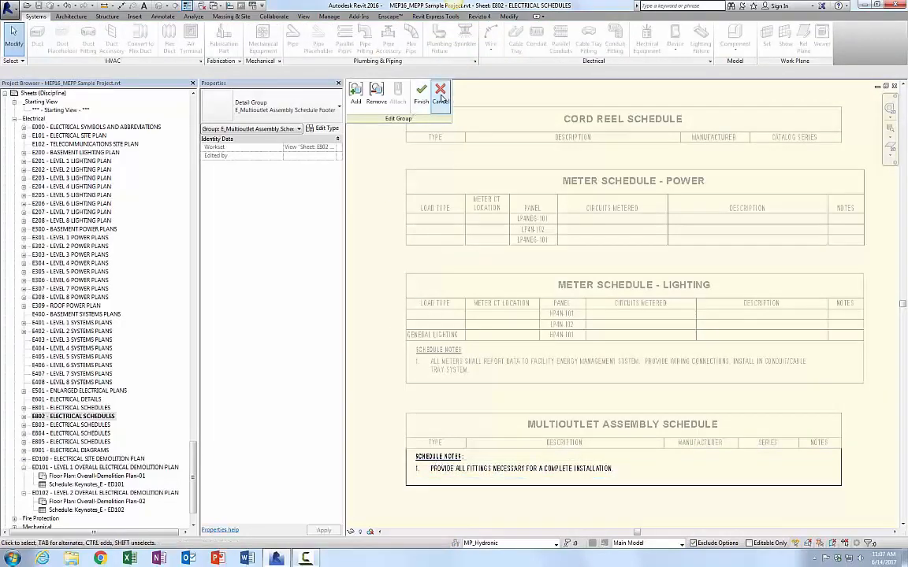
pyautogui.click(415, 91)
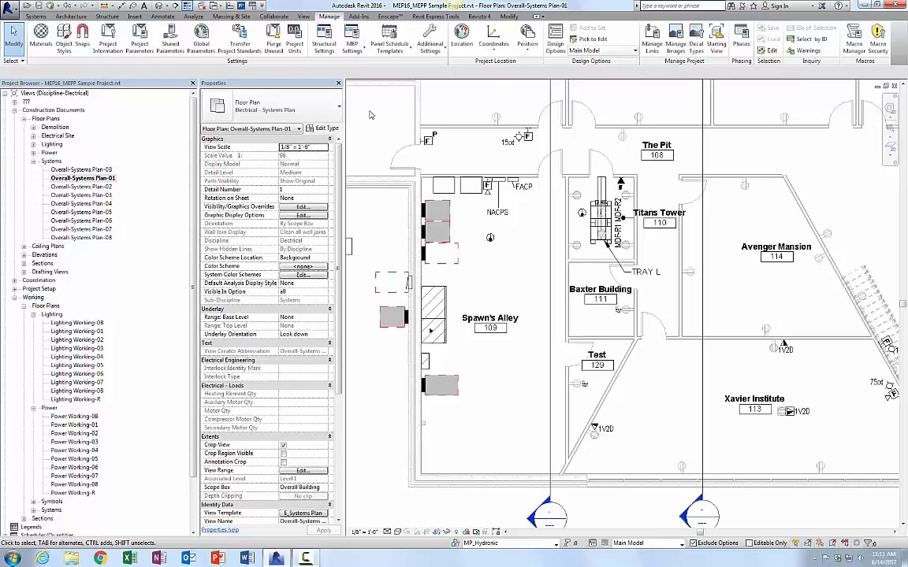
# Step: Open Electrical Settings and review the 24V Fire Alarm distribution system, then cancel the dialog
pyautogui.click(349, 47)
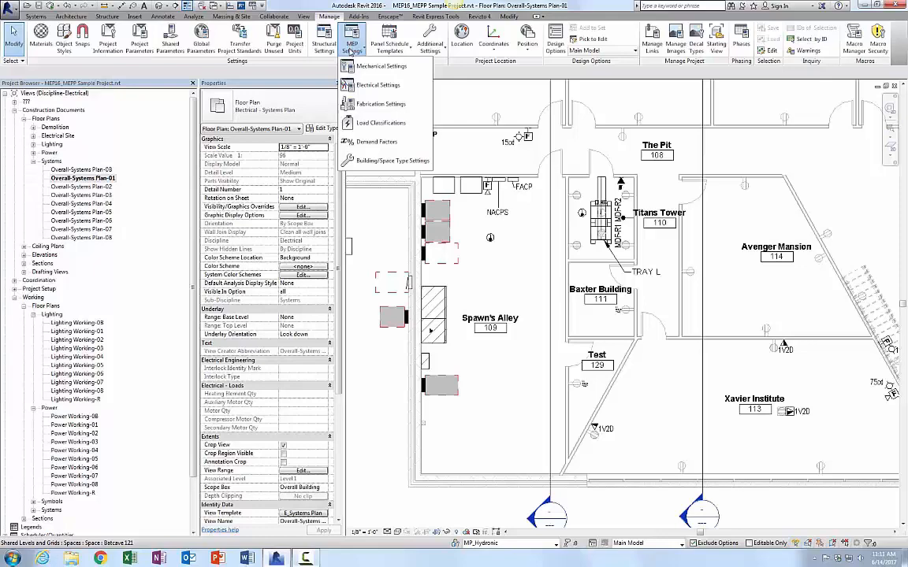
pyautogui.click(377, 85)
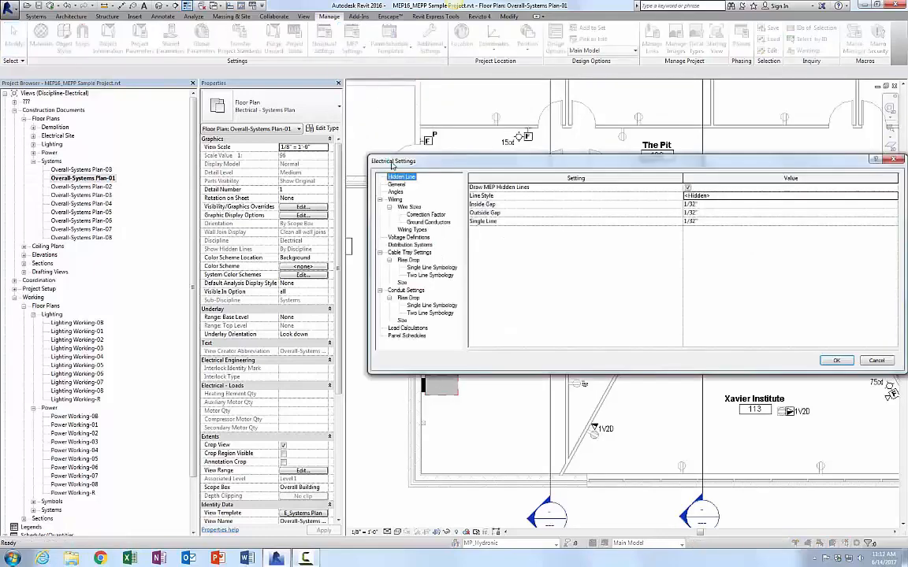
pyautogui.click(421, 245)
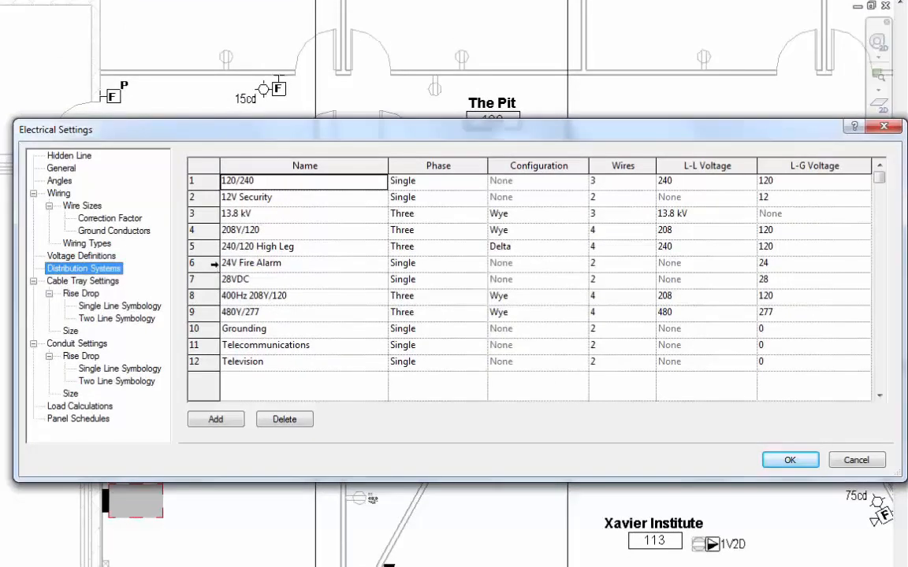
pyautogui.click(214, 265)
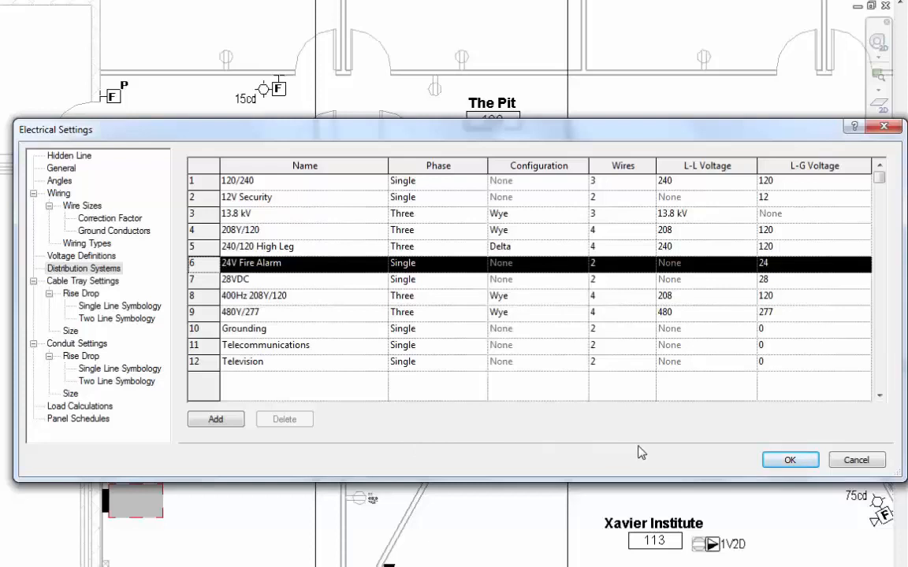
pyautogui.click(840, 460)
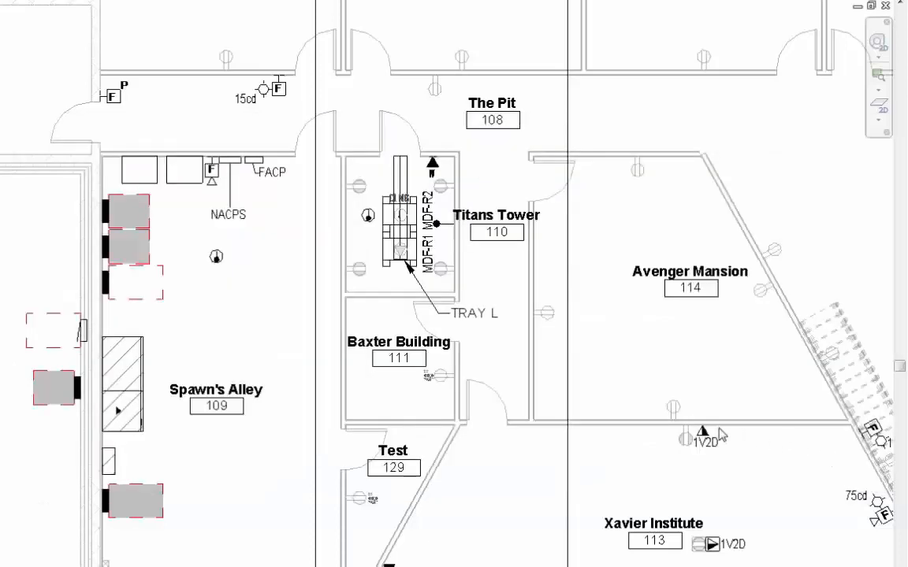
# Step: Select the NACPS fire alarm panel to review its distribution system and electrical loads
pyautogui.click(230, 161)
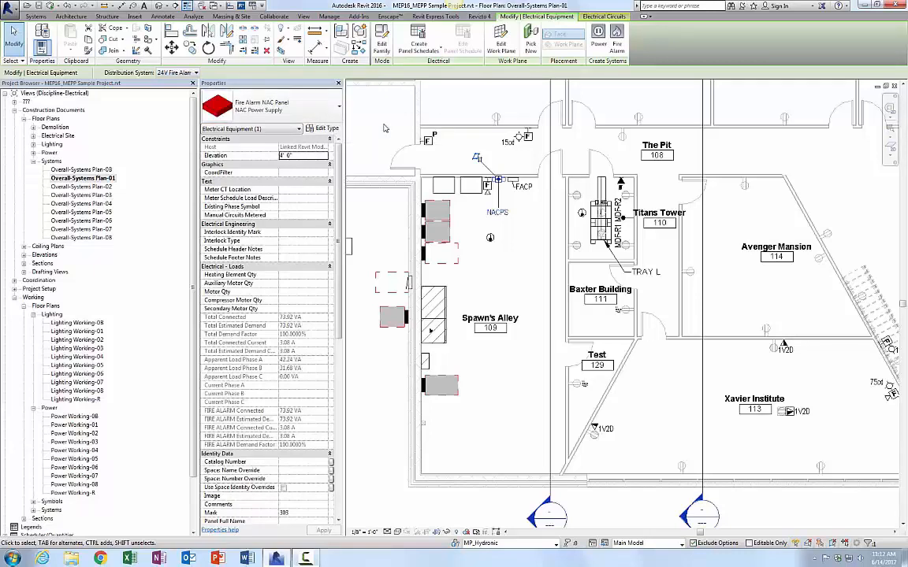
pyautogui.press('Escape')
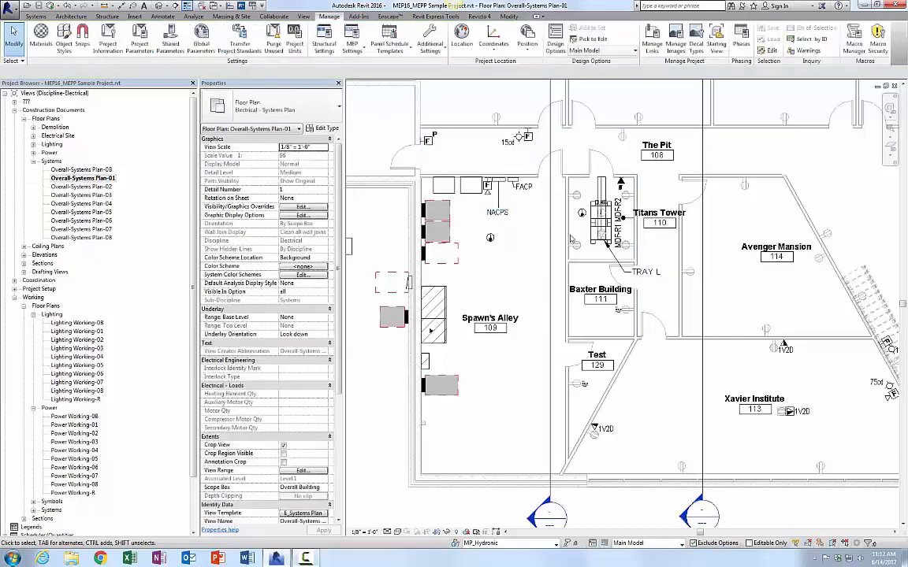
# Step: Open the fire alarm strobe family, inspect its electrical connector's system type, and close the family
pyautogui.moveTo(732, 284); pyautogui.dragTo(460, 221, button='middle')
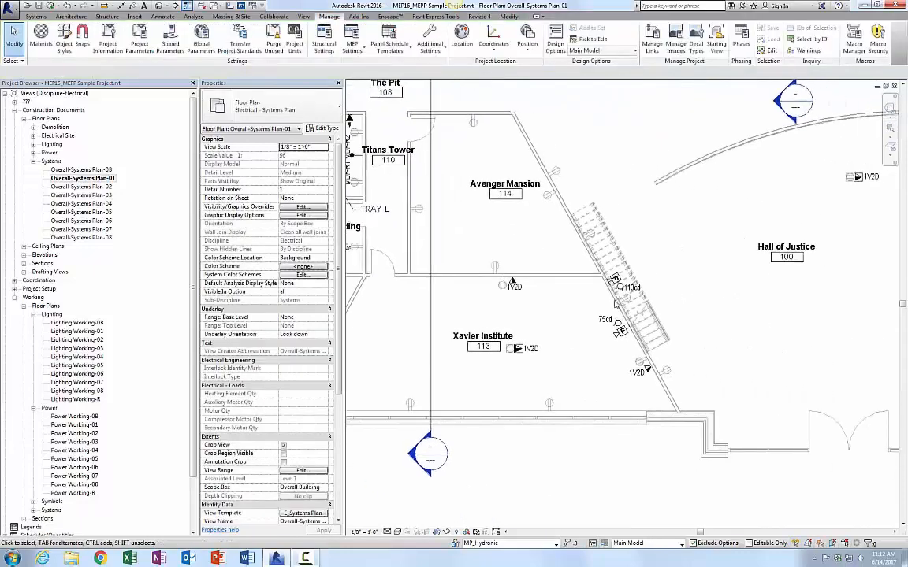
pyautogui.scroll(2, 641, 304)
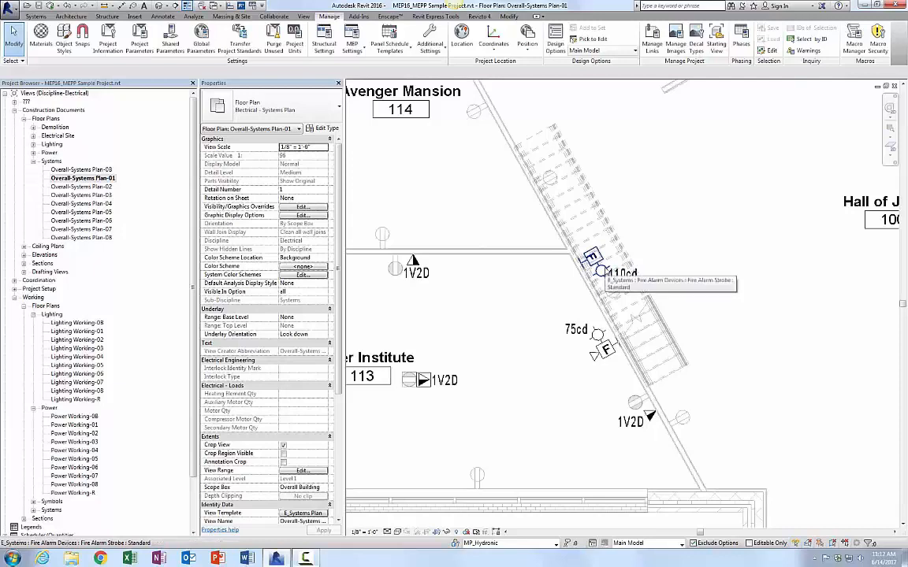
pyautogui.click(593, 259)
pyautogui.click(382, 46)
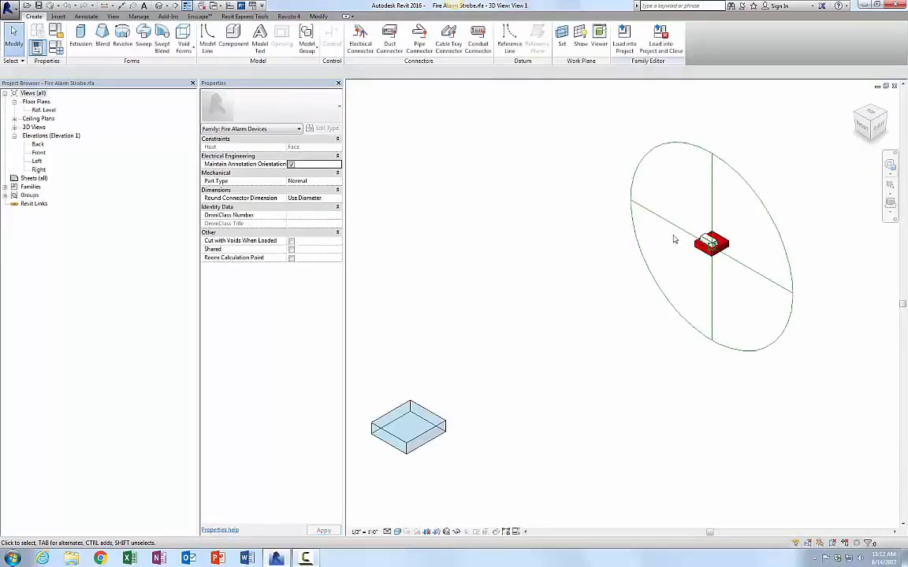
pyautogui.click(663, 219)
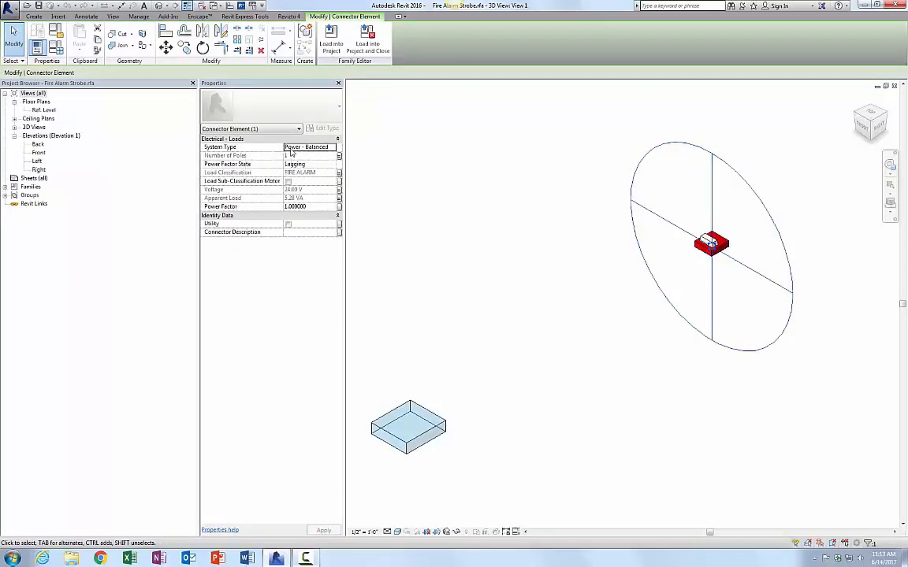
pyautogui.click(293, 148)
pyautogui.click(893, 86)
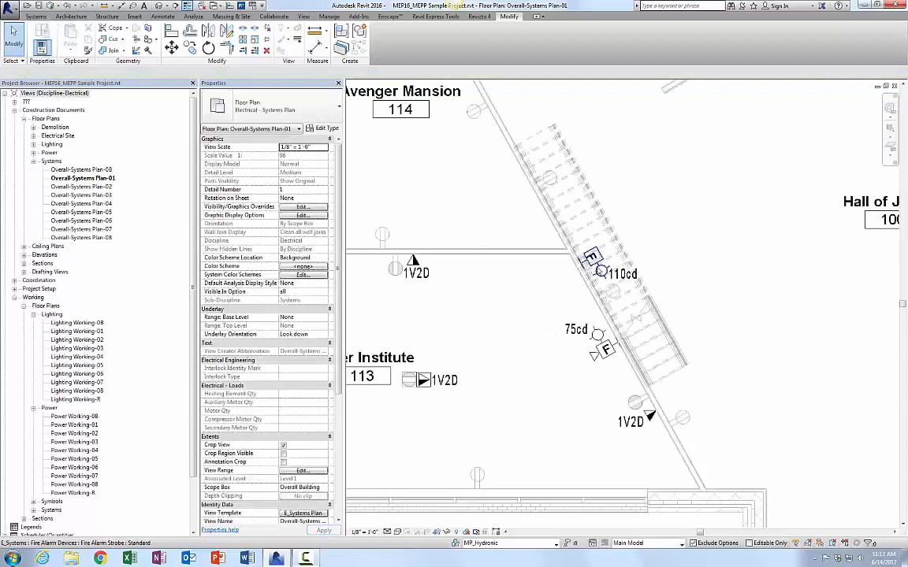
# Step: Select the fire alarm strobe and browse the available fire alarm device types in the type list
pyautogui.click(591, 257)
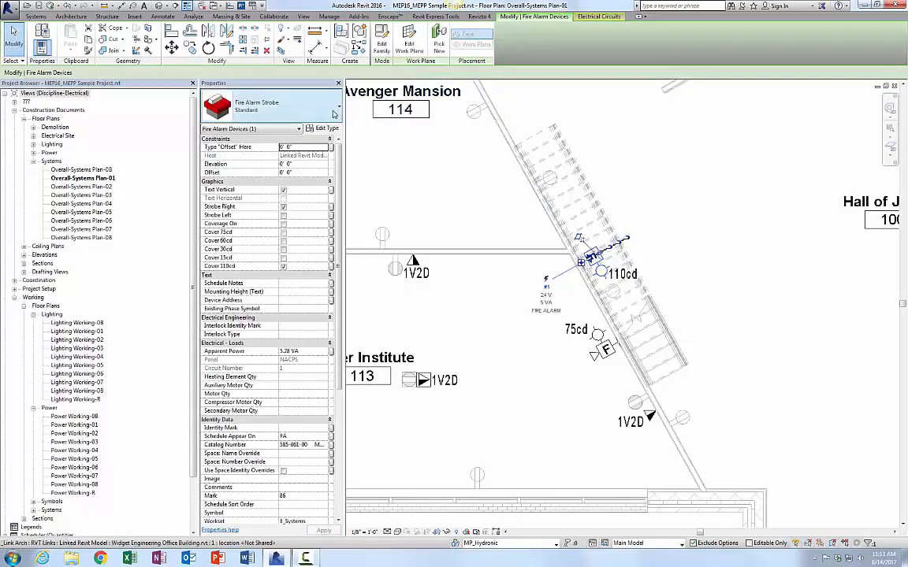
pyautogui.click(332, 114)
pyautogui.scroll(4, 323, 201)
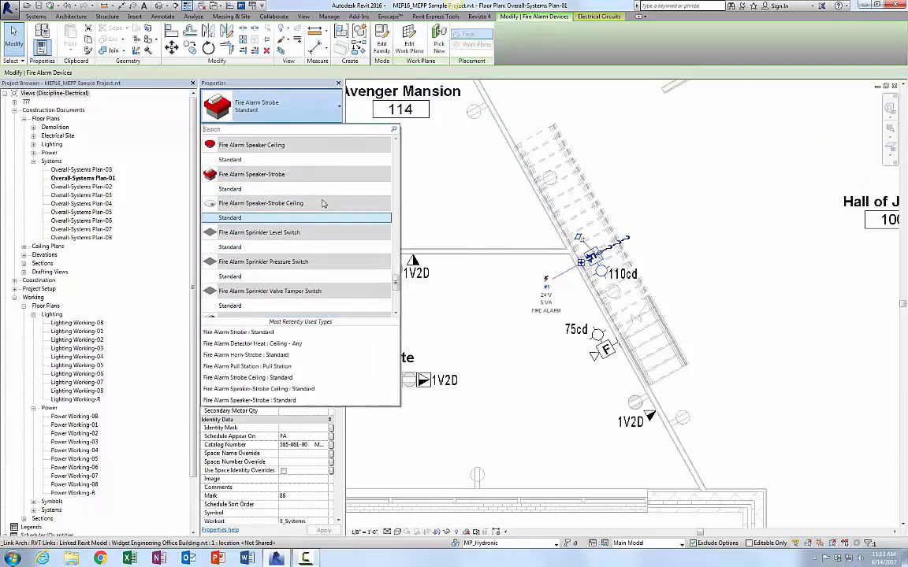
pyautogui.scroll(8, 323, 208)
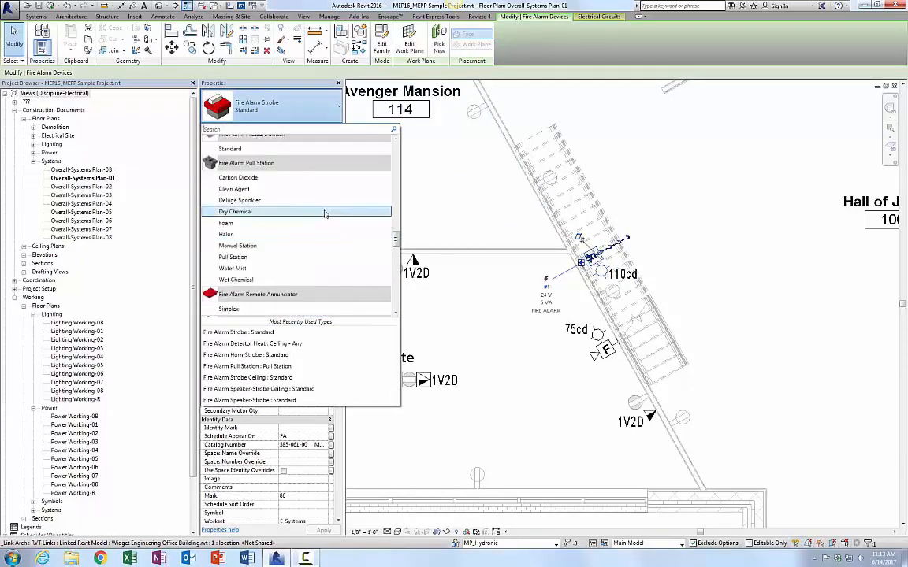
pyautogui.scroll(10, 323, 209)
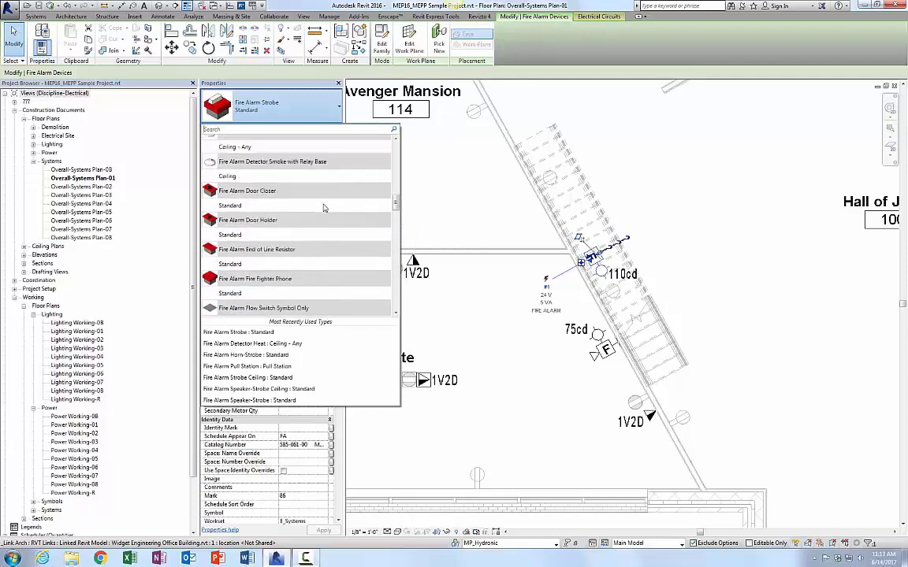
pyautogui.scroll(2, 323, 207)
pyautogui.scroll(-5, 323, 207)
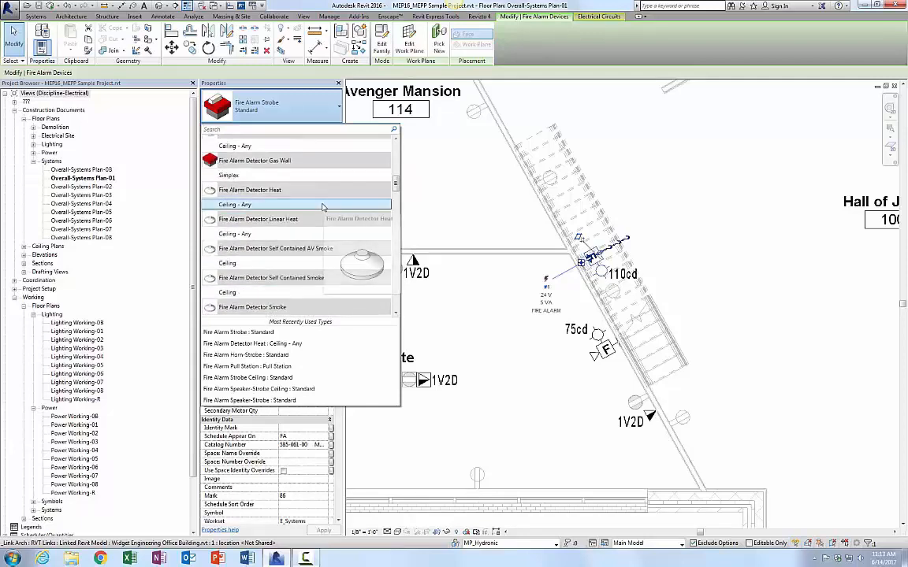
pyautogui.press('Escape')
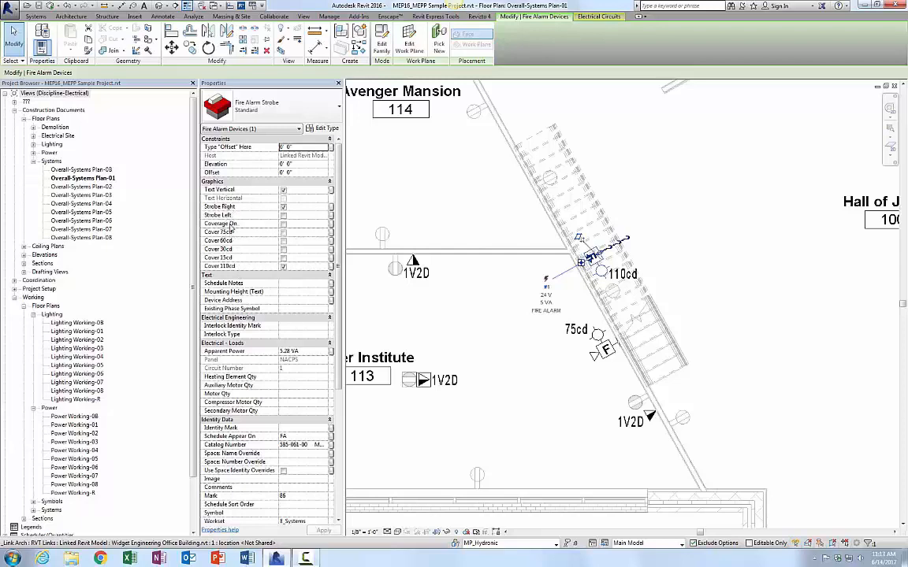
# Step: Turn on the strobe's Coverage On option to display its coverage area, then turn it off again
pyautogui.click(283, 224)
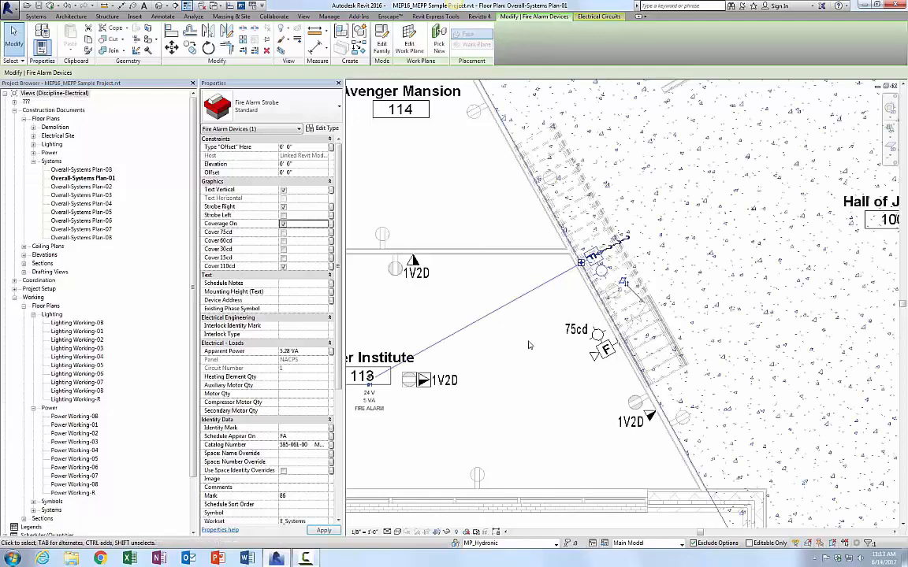
pyautogui.scroll(-4, 490, 314)
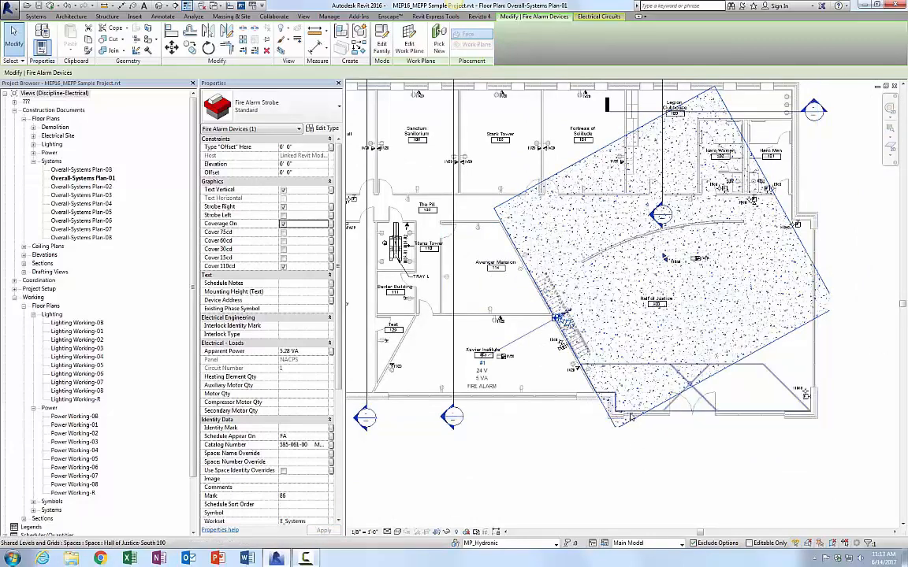
pyautogui.click(285, 226)
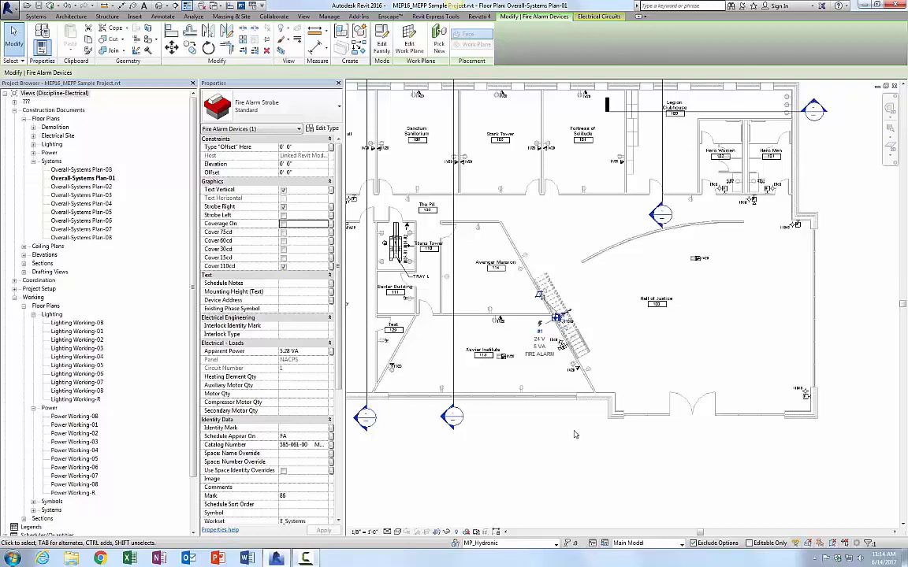
# Step: Mark the lay-in troffer fixture in Castle Grayskull as Life Safety
pyautogui.moveTo(498, 439); pyautogui.dragTo(598, 442, button='middle')
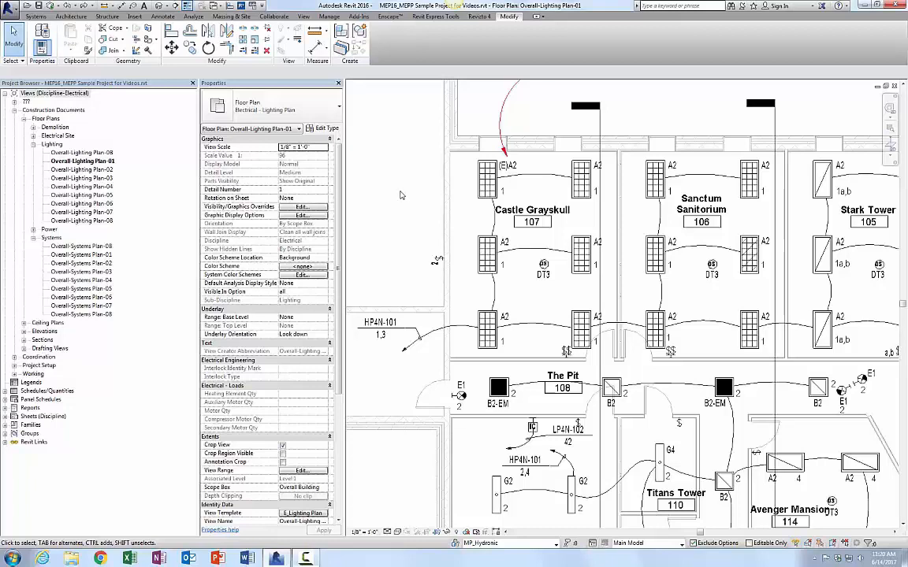
pyautogui.click(487, 178)
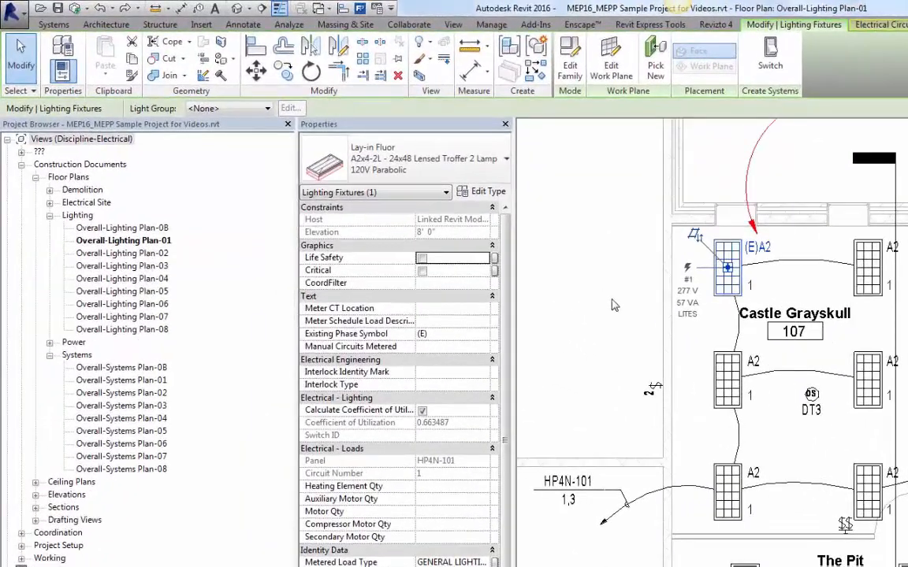
pyautogui.click(422, 258)
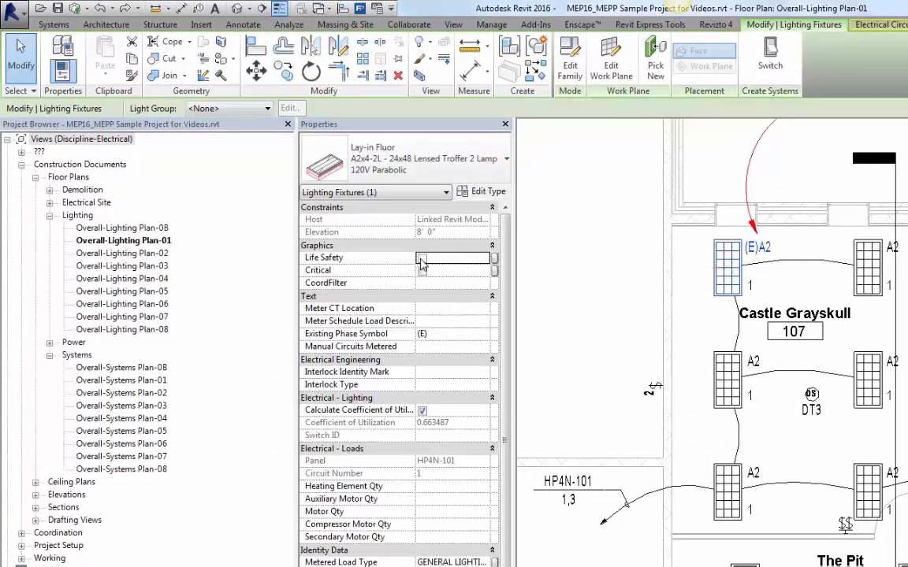
pyautogui.click(535, 273)
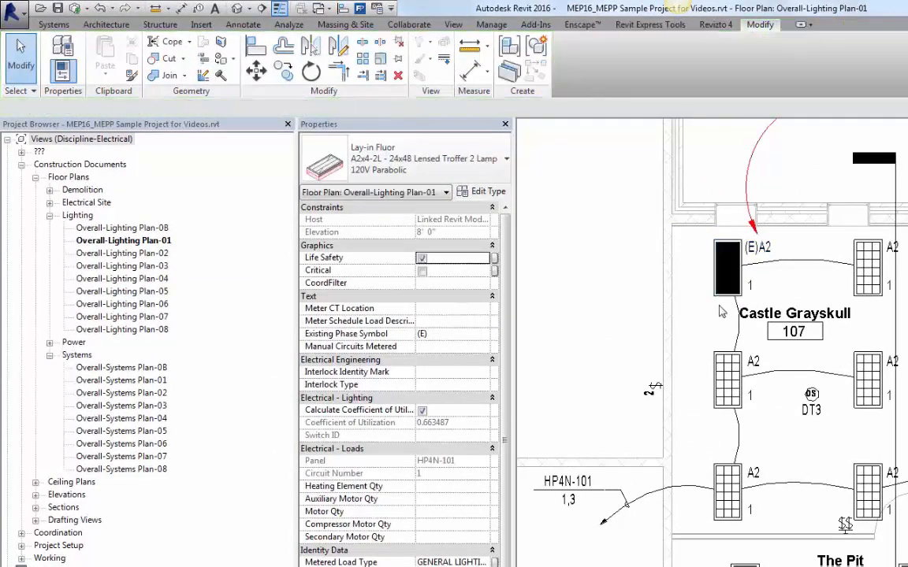
pyautogui.click(705, 300)
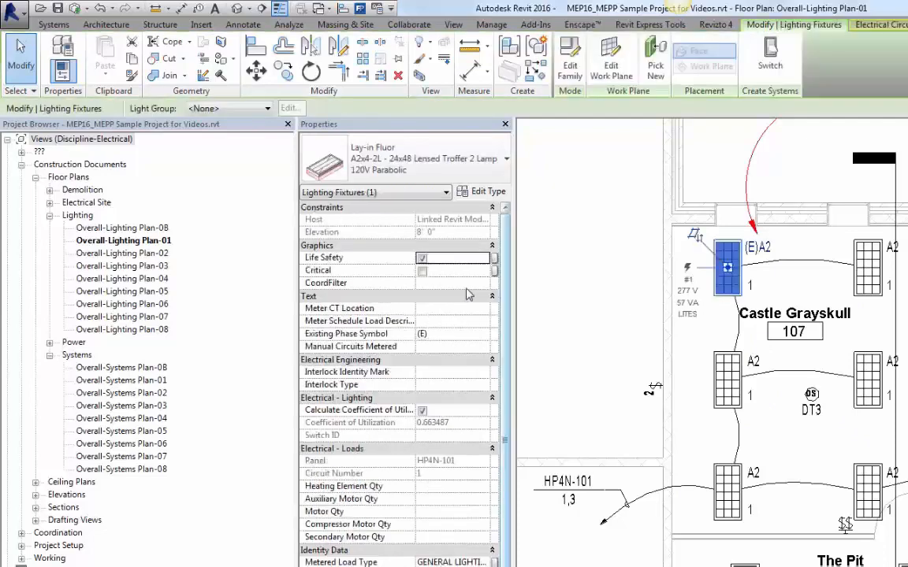
# Step: Switch the Castle Grayskull troffer from Life Safety to Critical, then clear its Critical option again
pyautogui.click(423, 271)
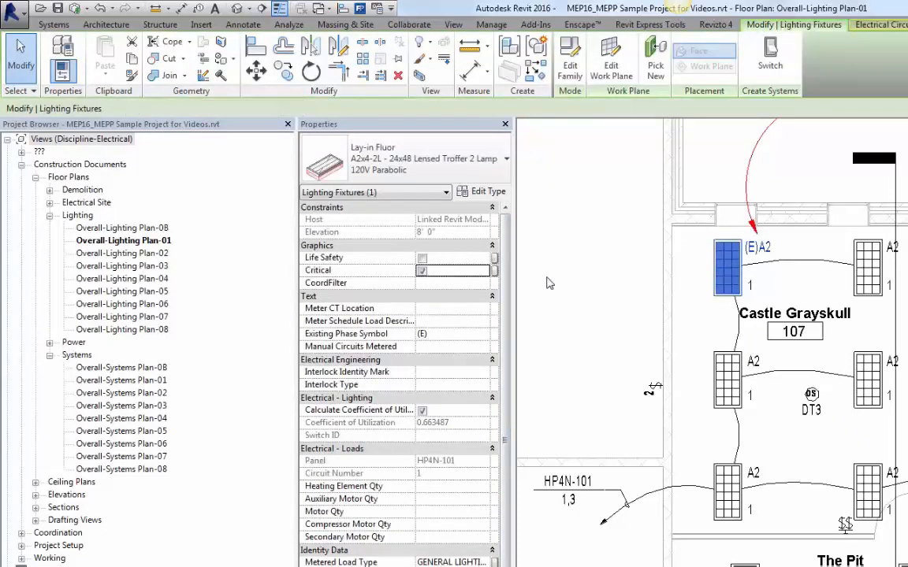
pyautogui.click(625, 292)
pyautogui.scroll(1, 607, 296)
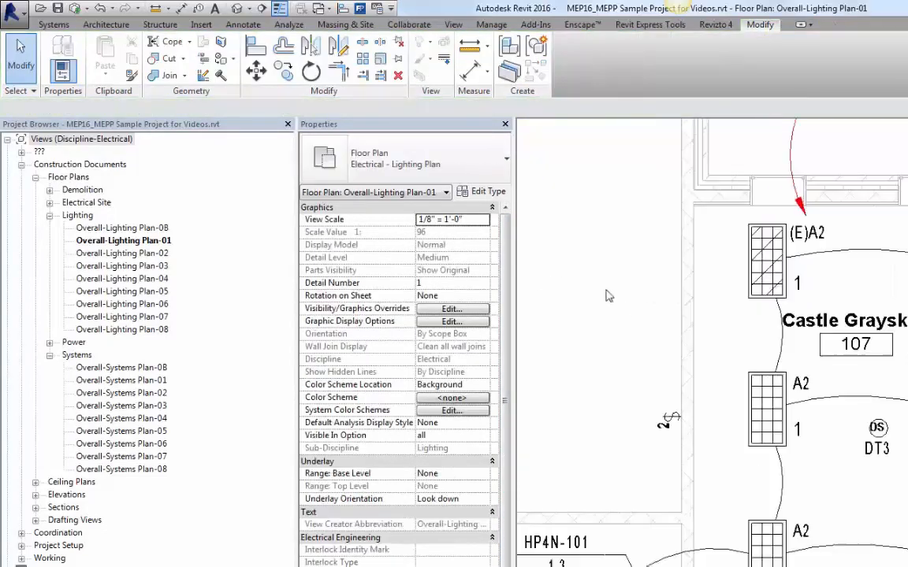
pyautogui.click(684, 266)
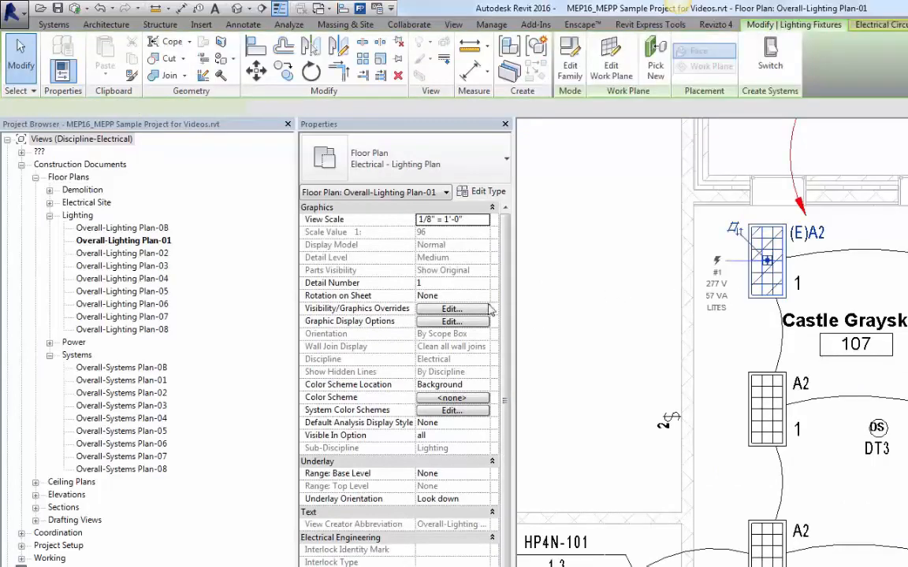
pyautogui.click(422, 271)
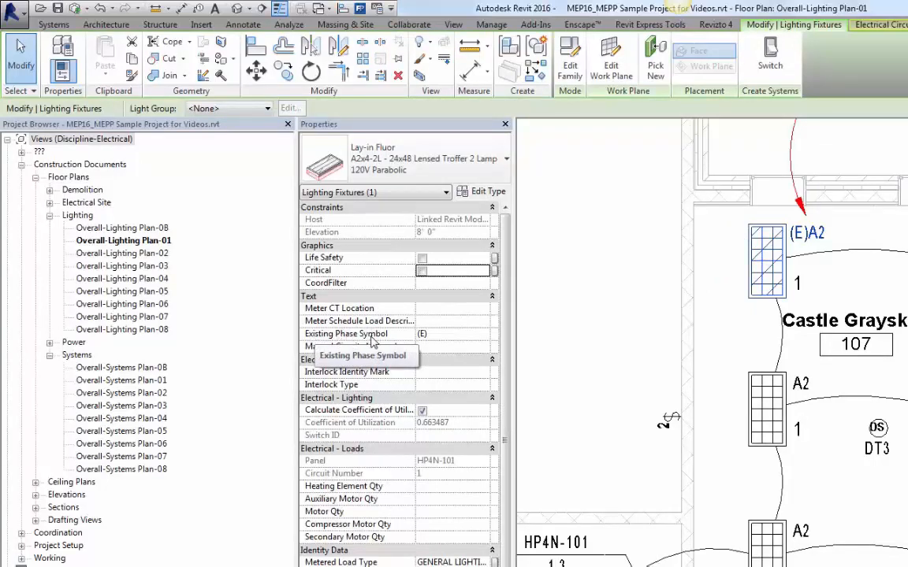
# Step: Set the Existing Phase Symbol of the troffer below Castle Grayskull's label to (E)
pyautogui.click(439, 339)
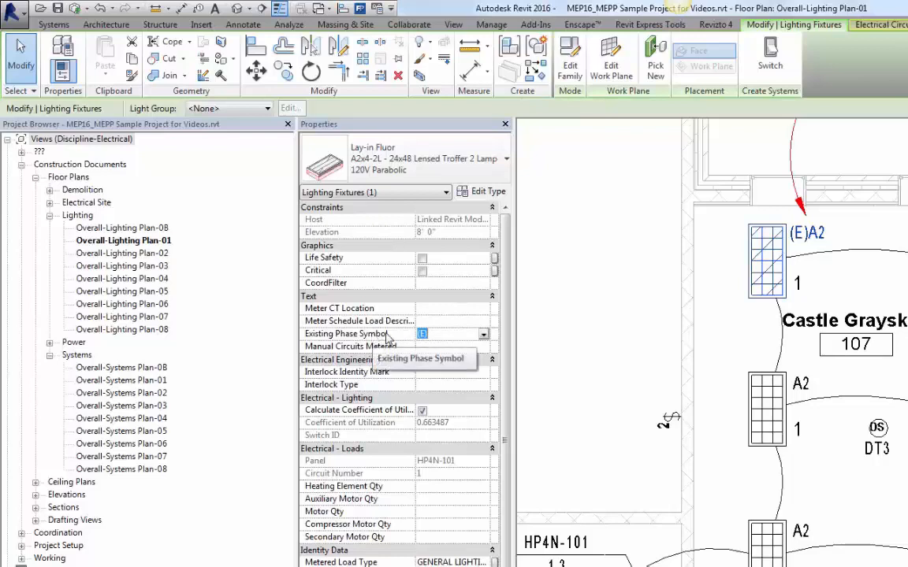
pyautogui.click(539, 341)
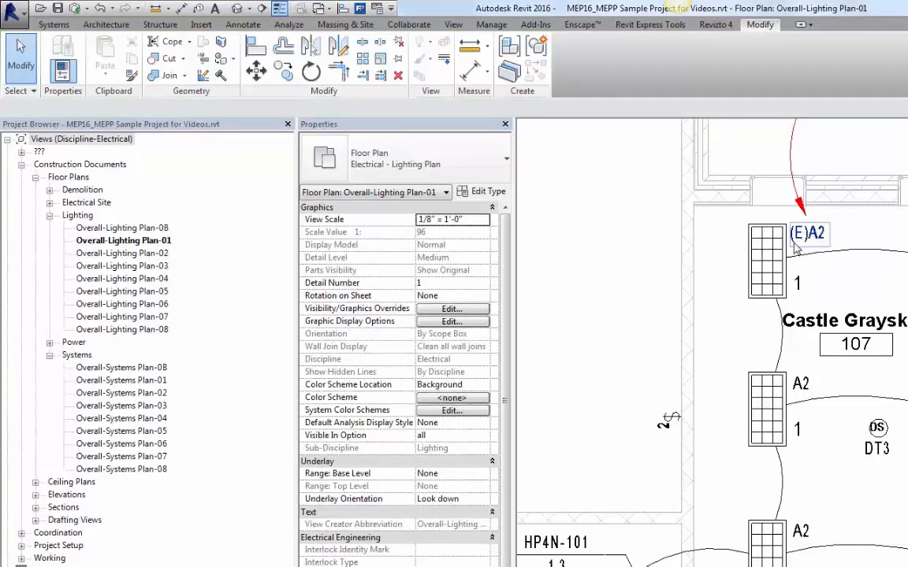
pyautogui.click(753, 400)
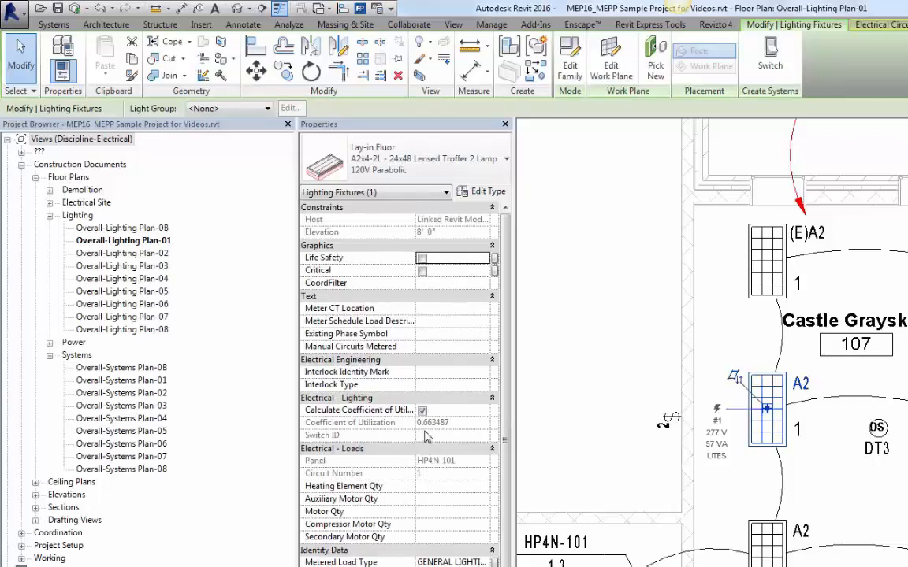
pyautogui.click(435, 334)
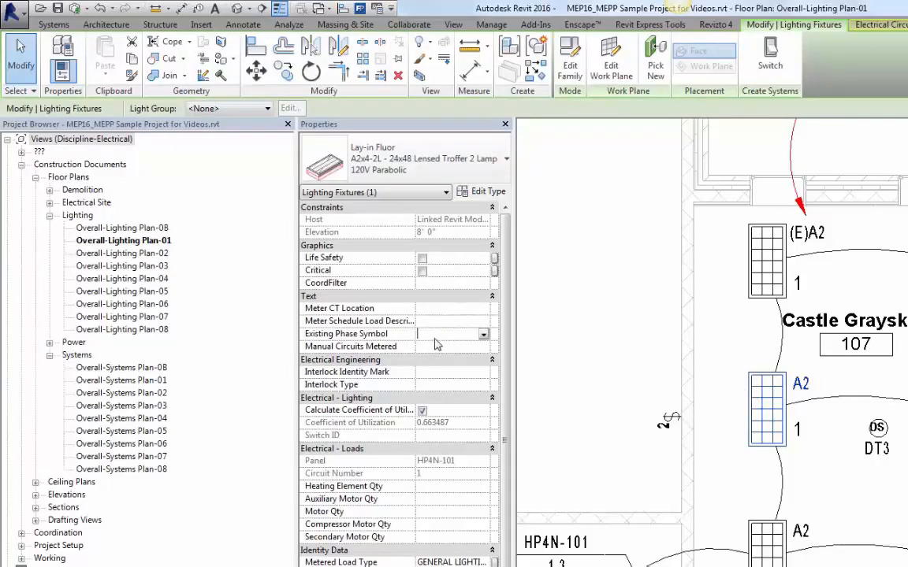
pyautogui.write('(E')
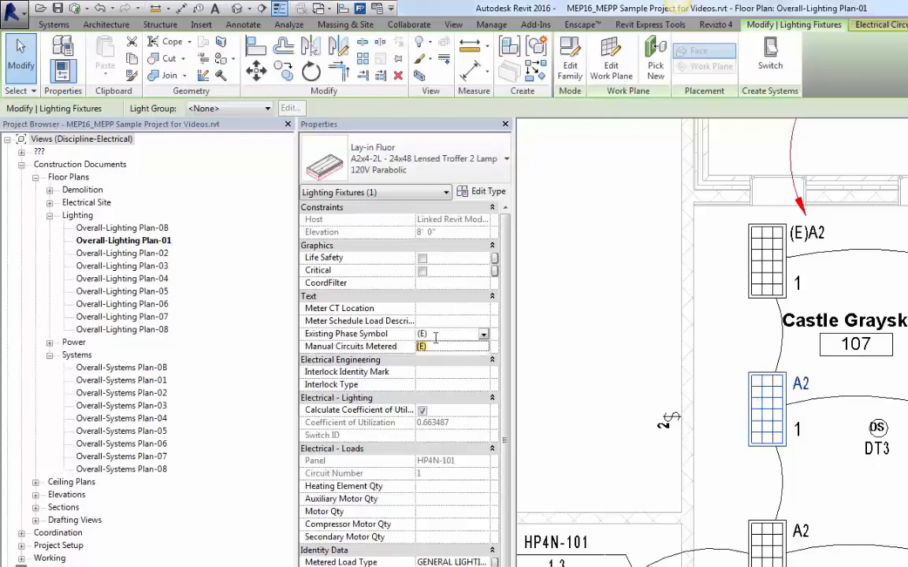
pyautogui.click(577, 337)
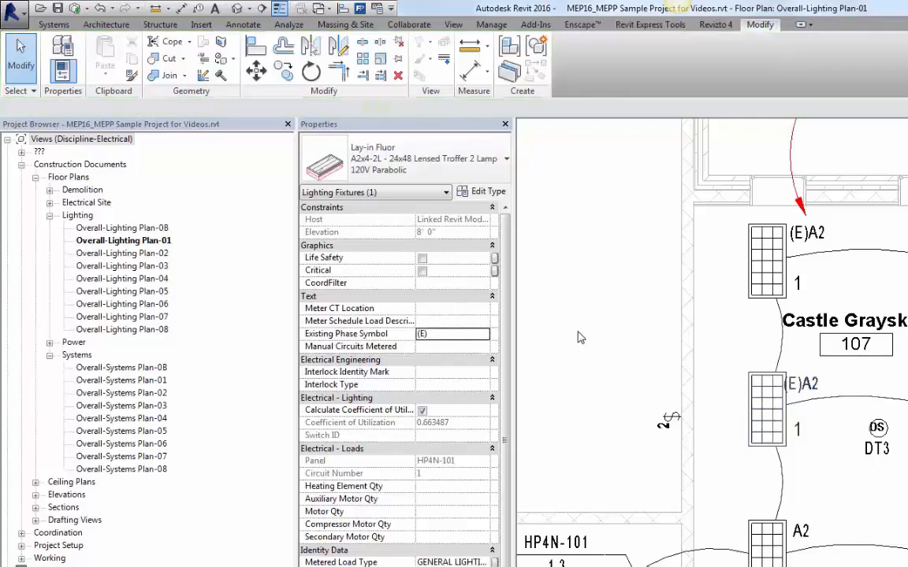
# Step: Select the troffer's lighting fixture tag and inspect its properties
pyautogui.click(803, 380)
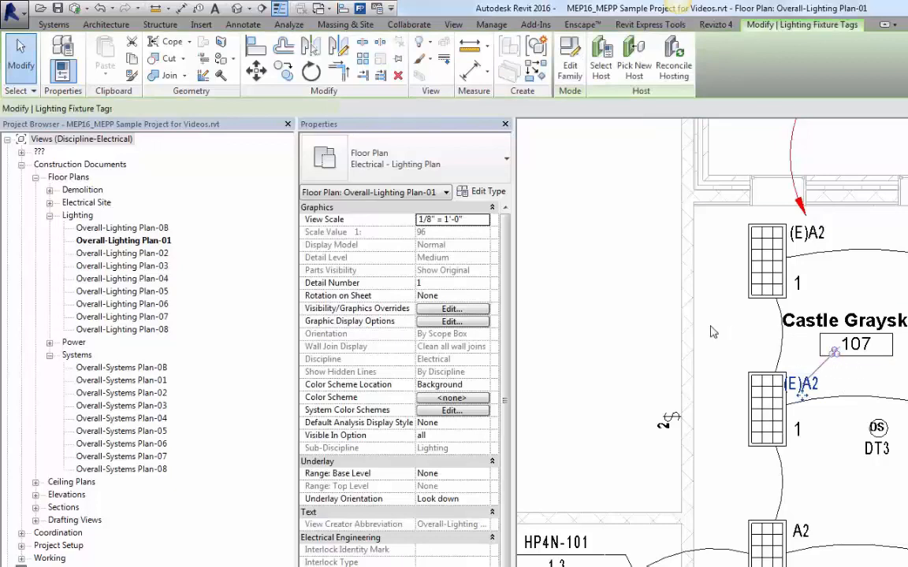
pyautogui.click(652, 352)
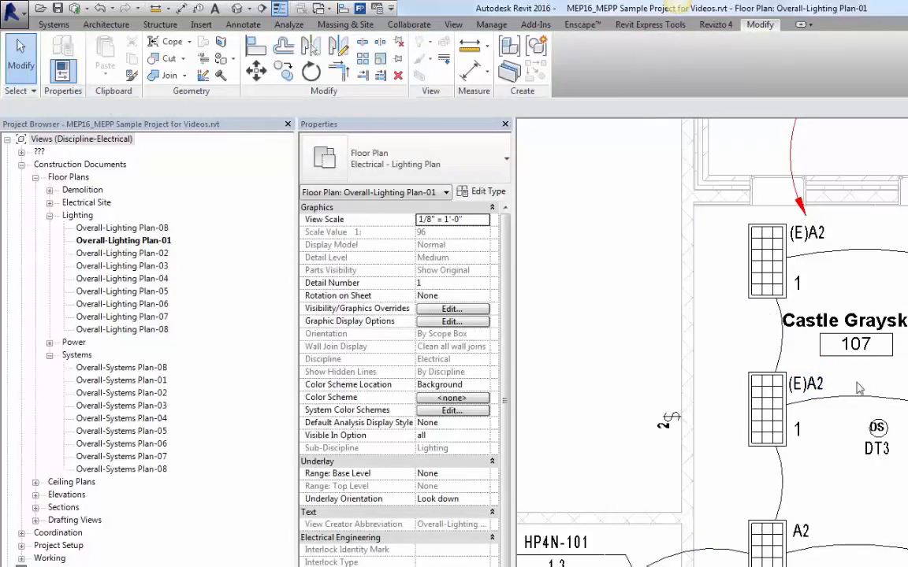
pyautogui.click(804, 386)
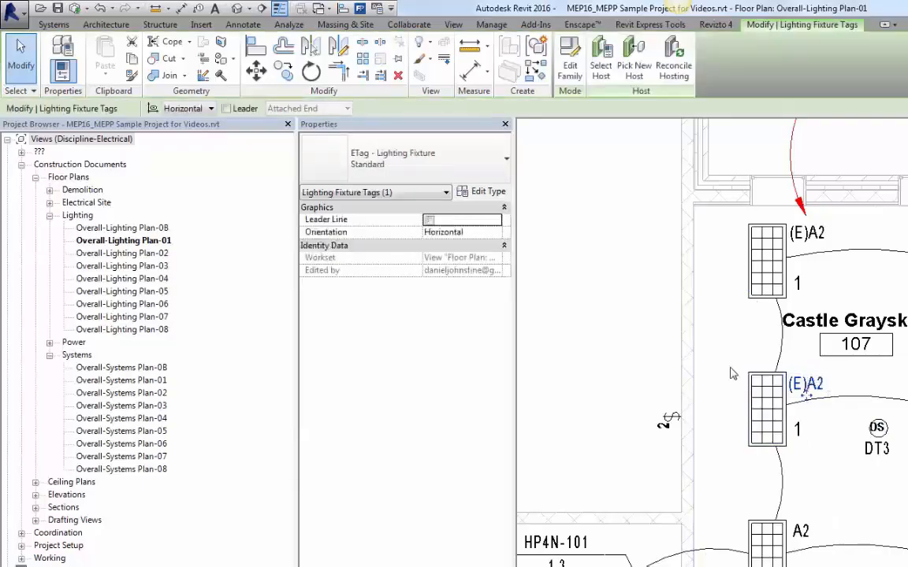
pyautogui.click(641, 330)
# Step: Open the troffer's type properties, examine the Identity Type Mark, Manufacturer and Type Mark parameters, and close the dialog
pyautogui.click(751, 384)
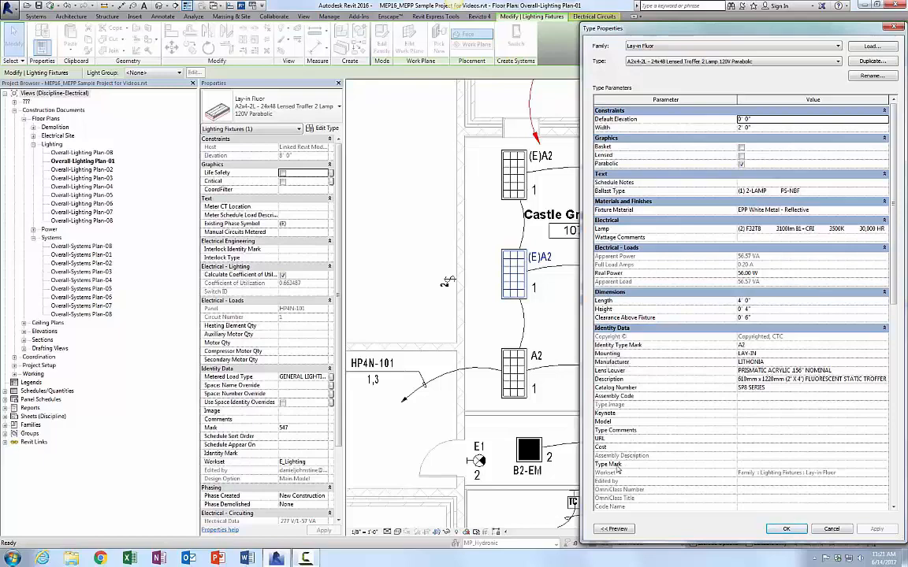
pyautogui.click(745, 465)
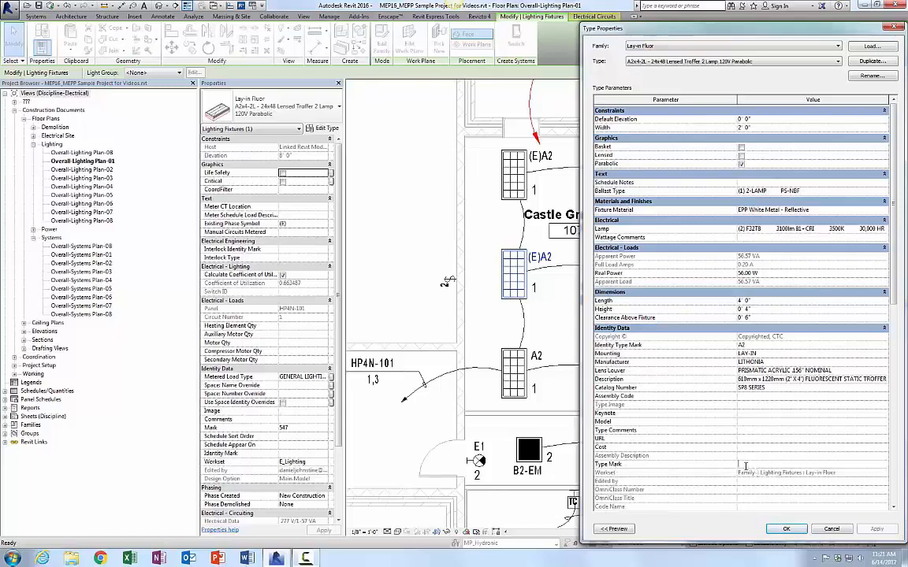
pyautogui.click(752, 346)
pyautogui.click(775, 361)
pyautogui.moveTo(775, 361); pyautogui.dragTo(719, 369)
pyautogui.press('Return')
pyautogui.click(422, 258)
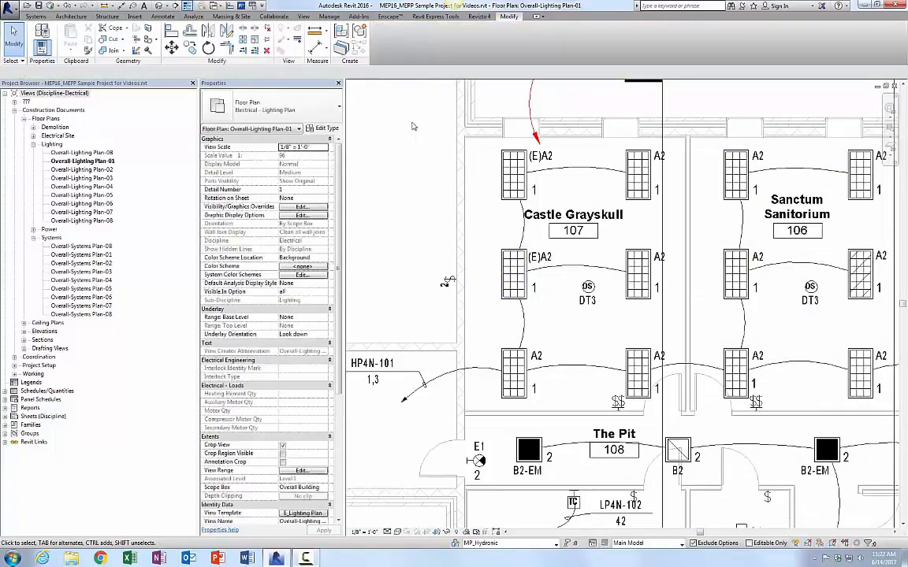
# Step: Open a section-boxed 3D view of the selected Castle Grayskull room elements and inspect a troffer there
pyautogui.moveTo(662, 465); pyautogui.dragTo(676, 429)
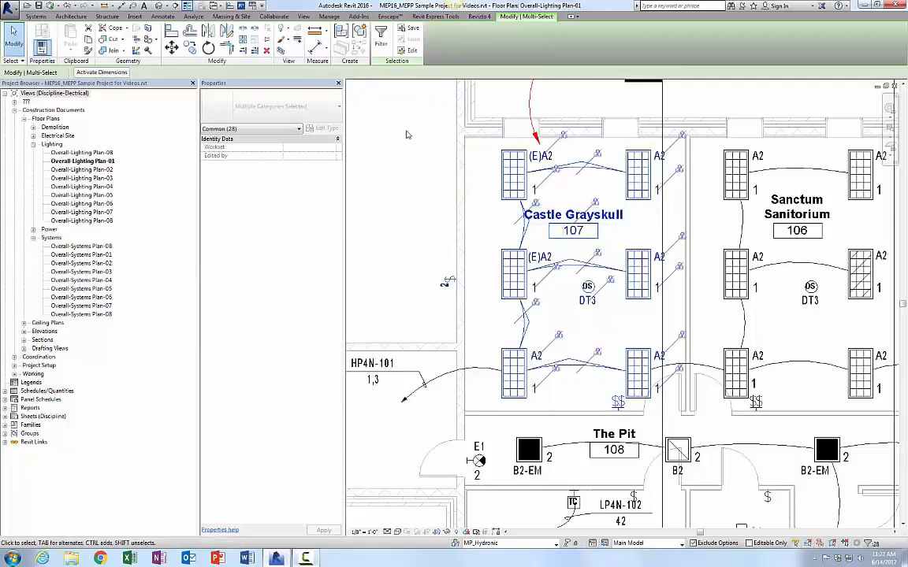
pyautogui.click(280, 52)
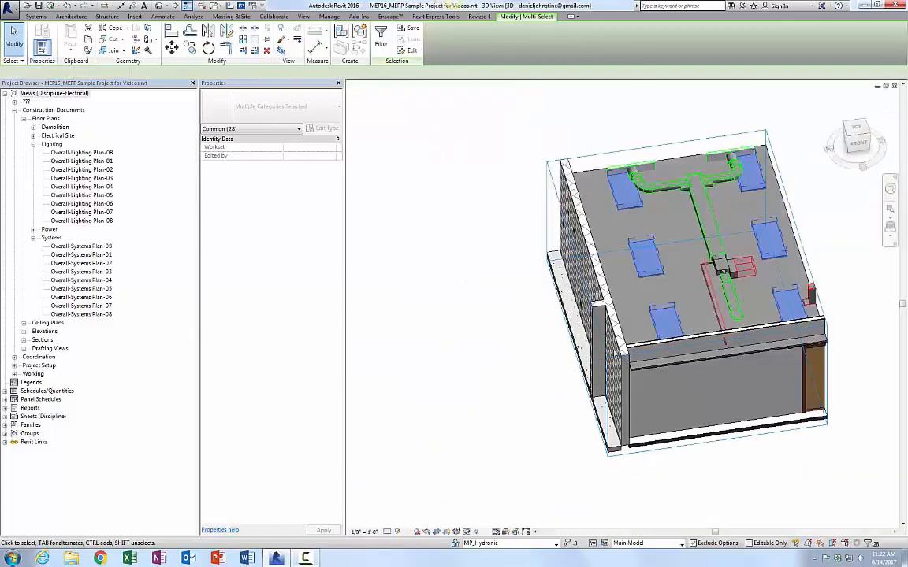
pyautogui.keyDown('shift'); pyautogui.moveTo(526, 421); pyautogui.dragTo(622, 438, button='middle'); pyautogui.keyUp('shift')
pyautogui.click(621, 439)
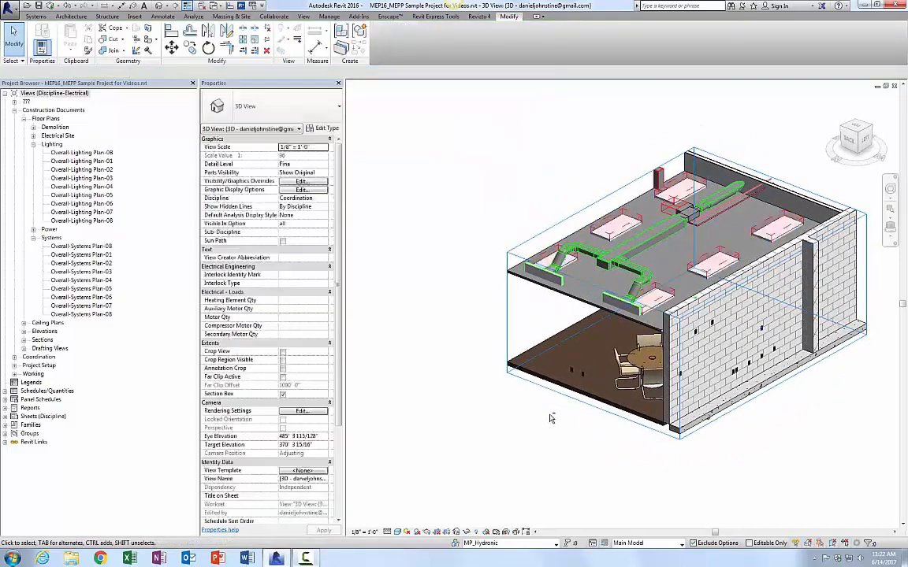
pyautogui.keyDown('shift'); pyautogui.moveTo(551, 420); pyautogui.dragTo(724, 439, button='middle'); pyautogui.keyUp('shift')
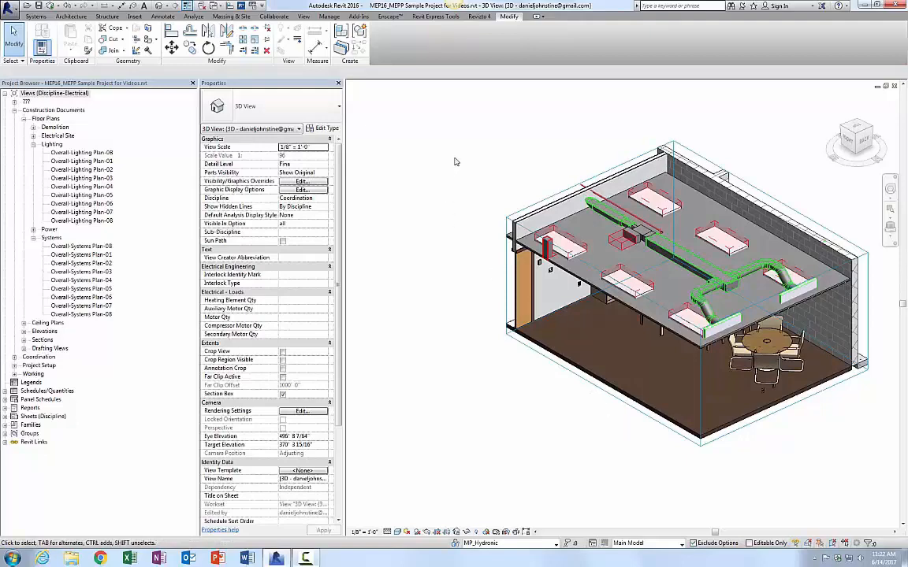
pyautogui.scroll(4, 542, 228)
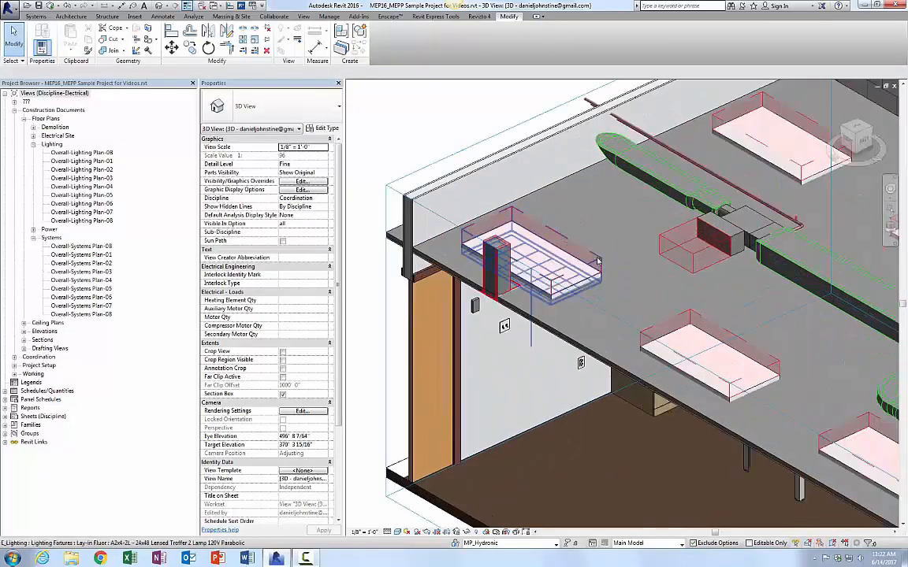
pyautogui.click(596, 261)
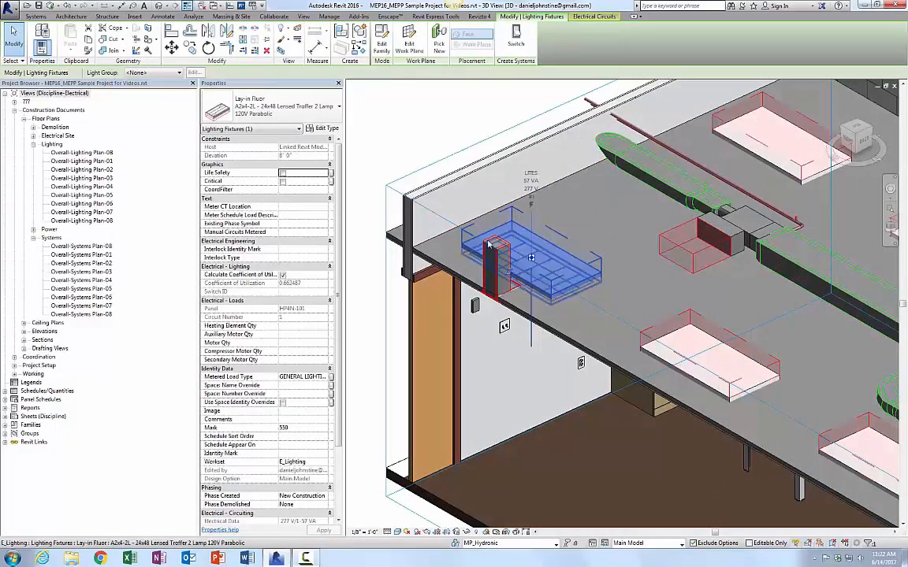
pyautogui.click(443, 122)
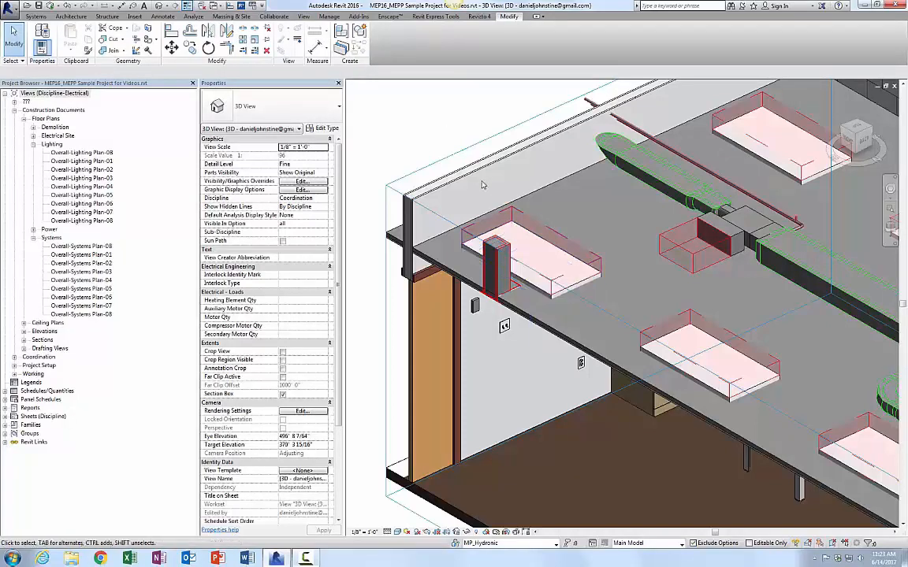
# Step: Hide the Clearance subcategory of Generic Models in this 3D view's visibility/graphics overrides
pyautogui.press('v')
pyautogui.press('g')
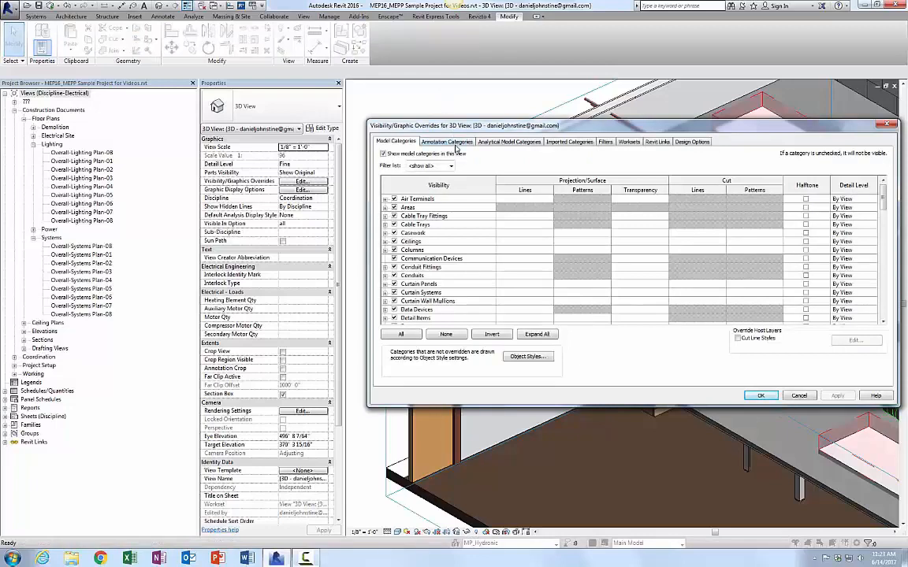
pyautogui.click(431, 258)
pyautogui.press('g')
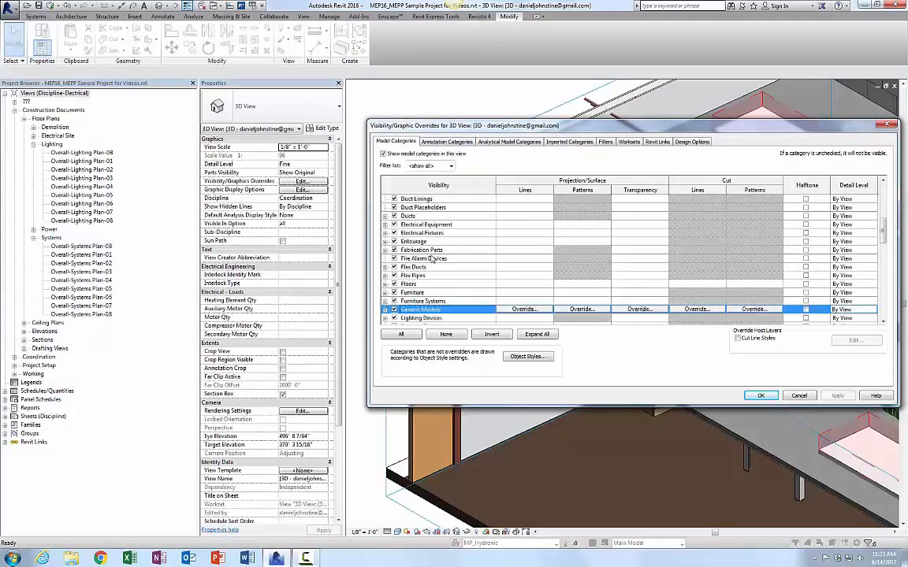
pyautogui.scroll(-2, 431, 260)
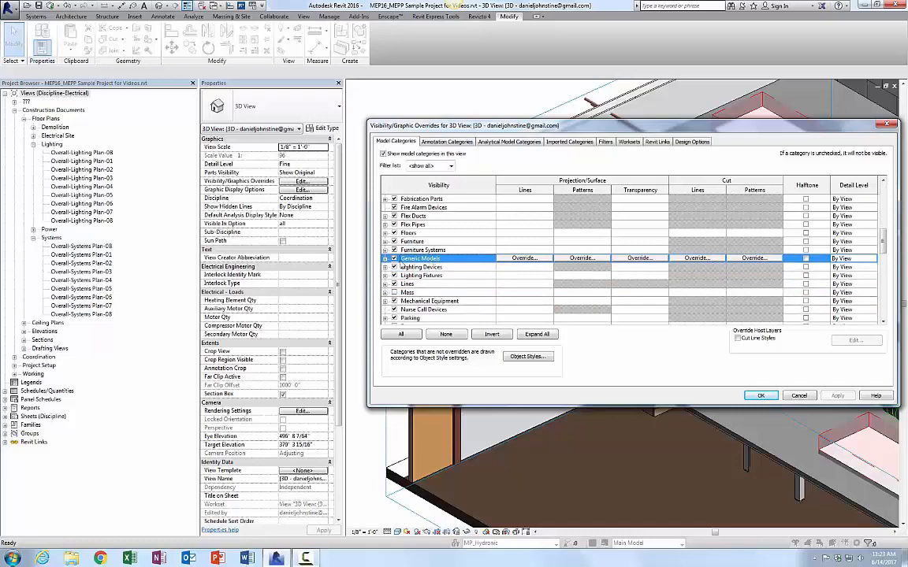
pyautogui.click(384, 259)
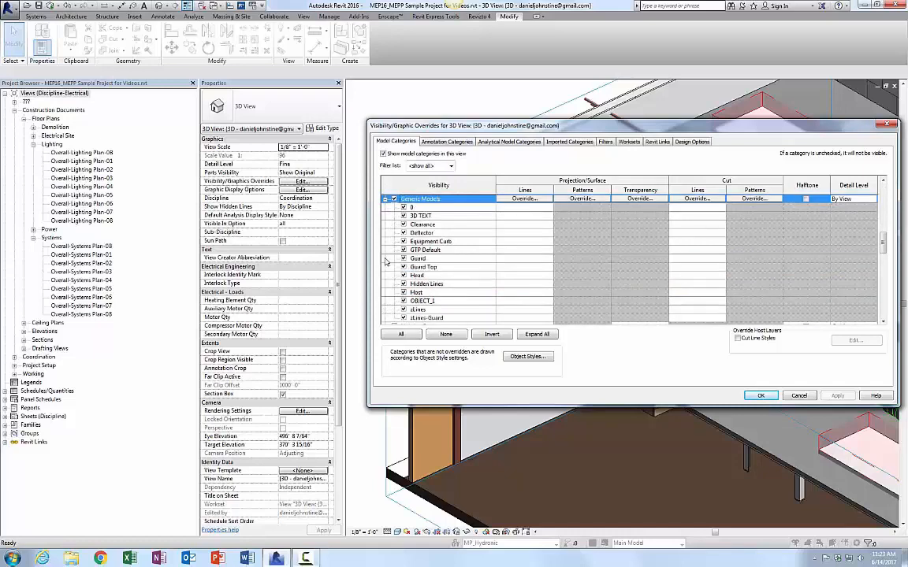
pyautogui.click(431, 225)
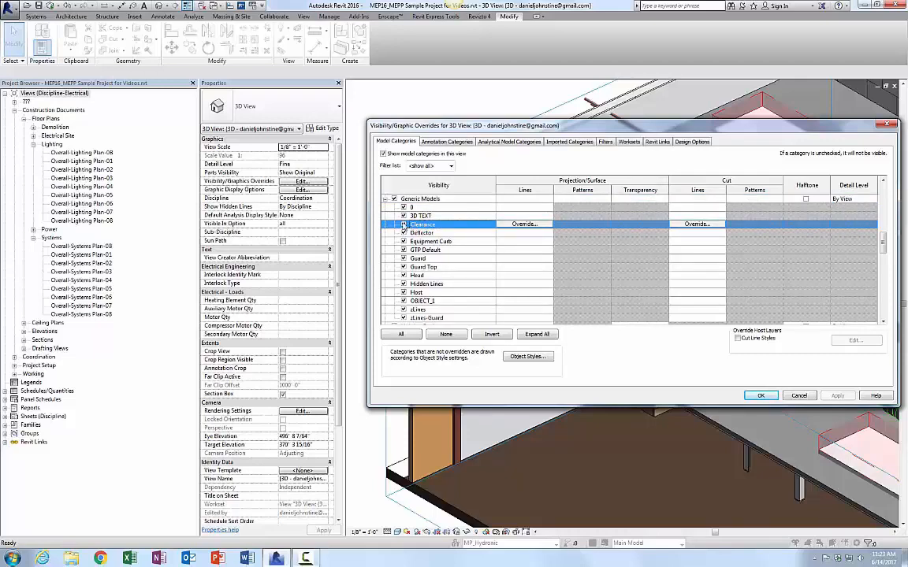
pyautogui.click(761, 395)
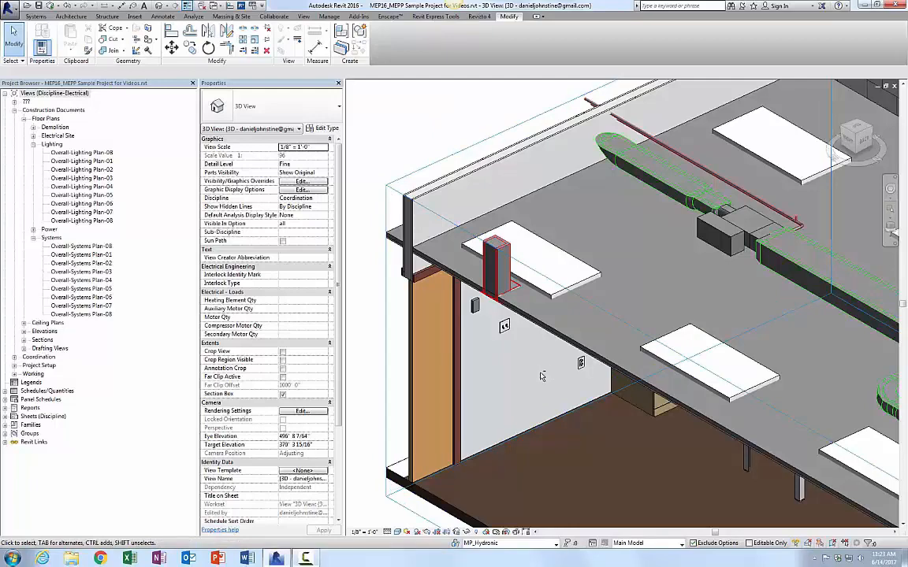
# Step: Examine the wall switches and devices inside the room in the 3D view
pyautogui.keyDown('shift'); pyautogui.moveTo(484, 335); pyautogui.dragTo(561, 344, button='middle'); pyautogui.keyUp('shift')
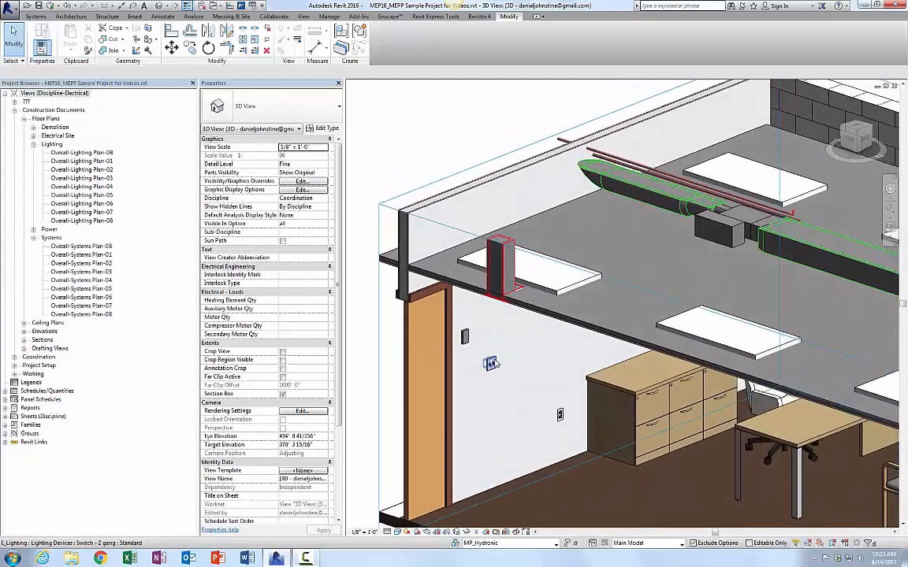
pyautogui.scroll(5, 512, 364)
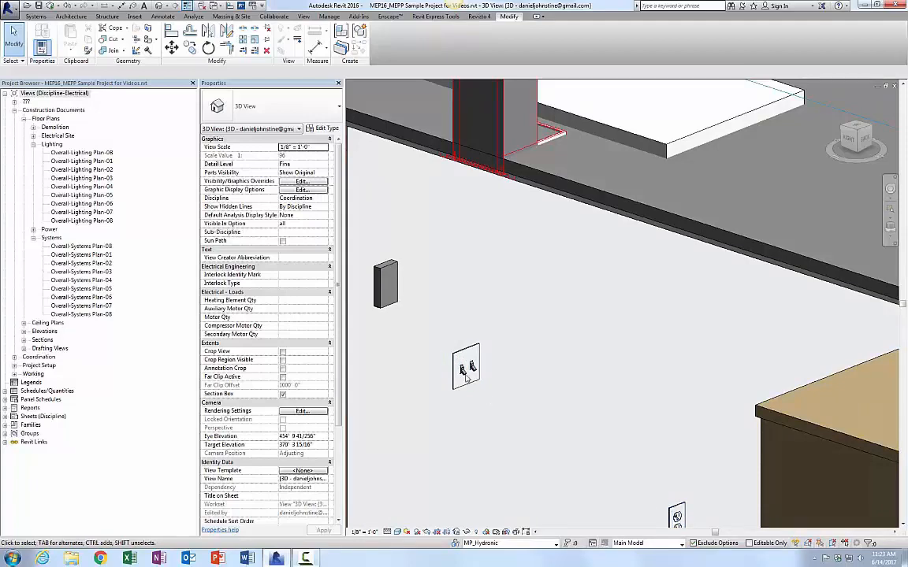
pyautogui.scroll(-4, 537, 338)
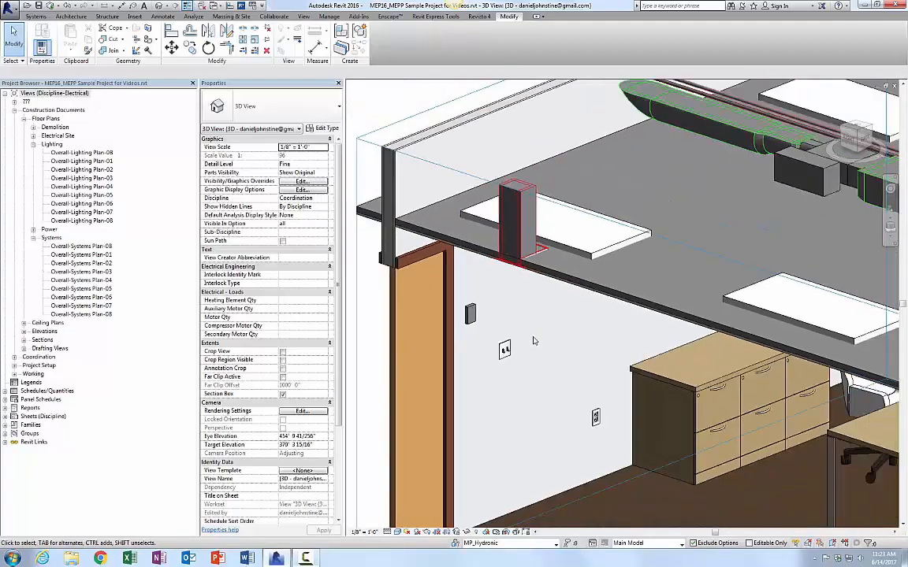
pyautogui.scroll(-2, 543, 381)
pyautogui.moveTo(558, 413); pyautogui.dragTo(534, 340, button='middle')
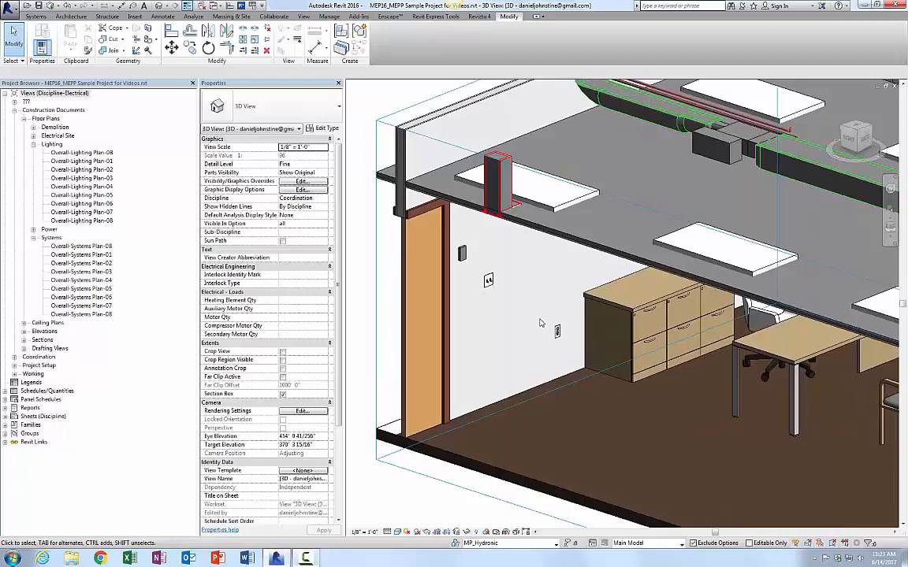
# Step: Close the 3D view and select the (E)A2 lighting fixture tag in Castle Grayskull to browse its available tag types
pyautogui.scroll(-2, 540, 323)
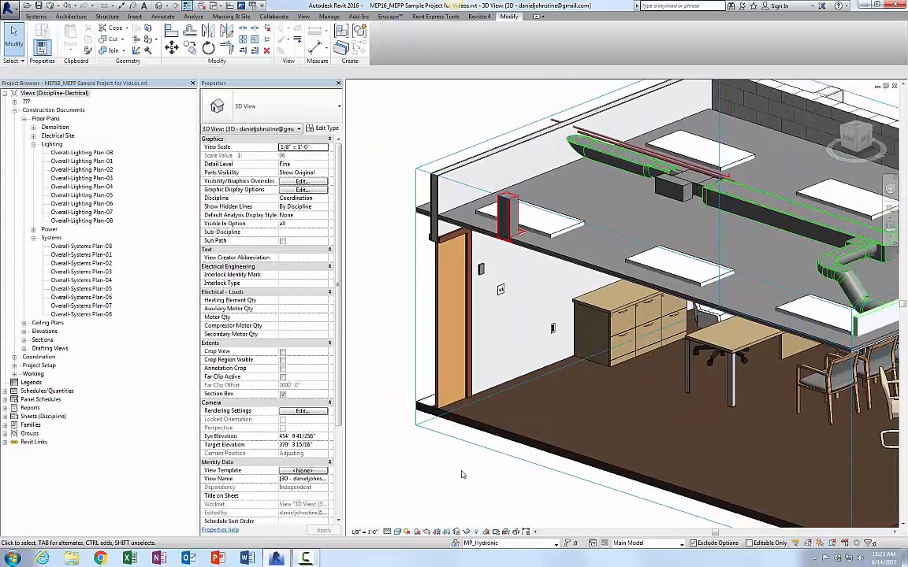
pyautogui.click(894, 86)
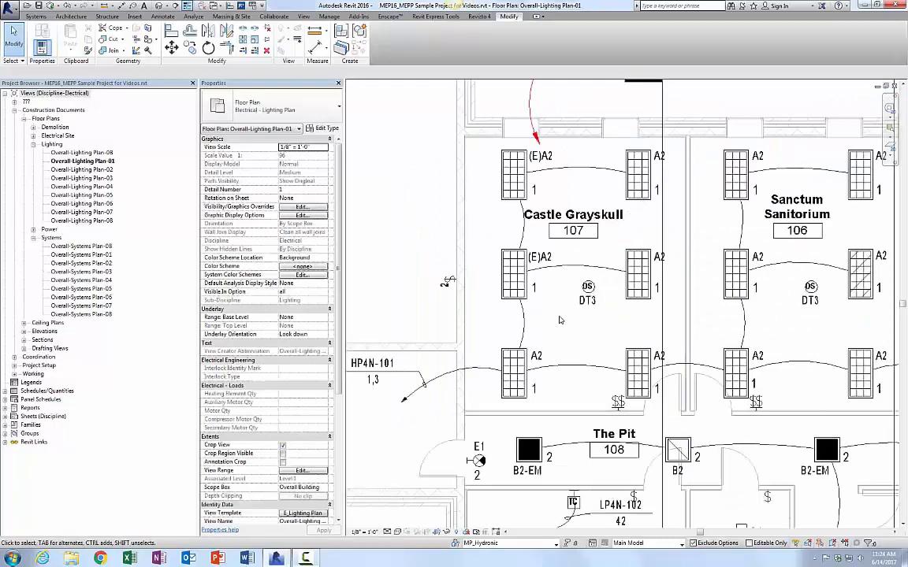
pyautogui.click(542, 260)
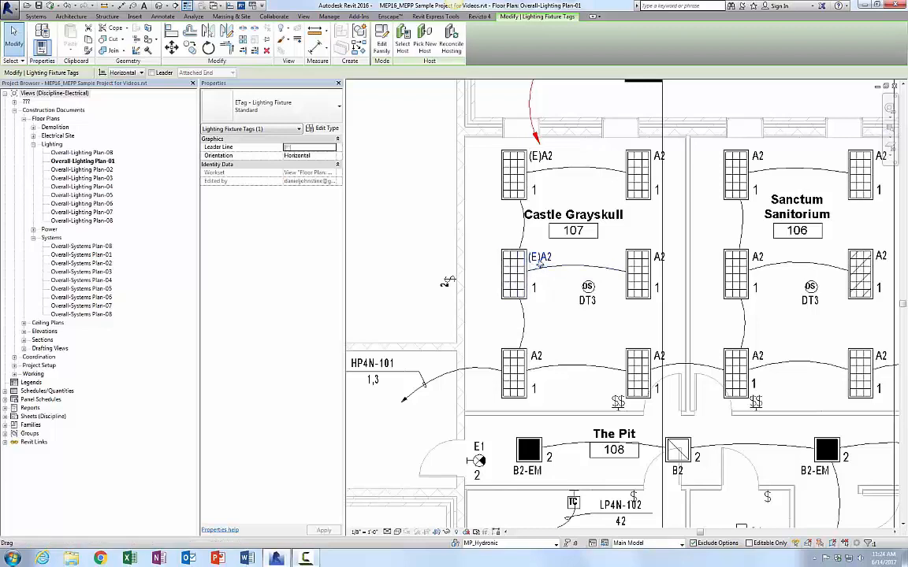
pyautogui.click(289, 110)
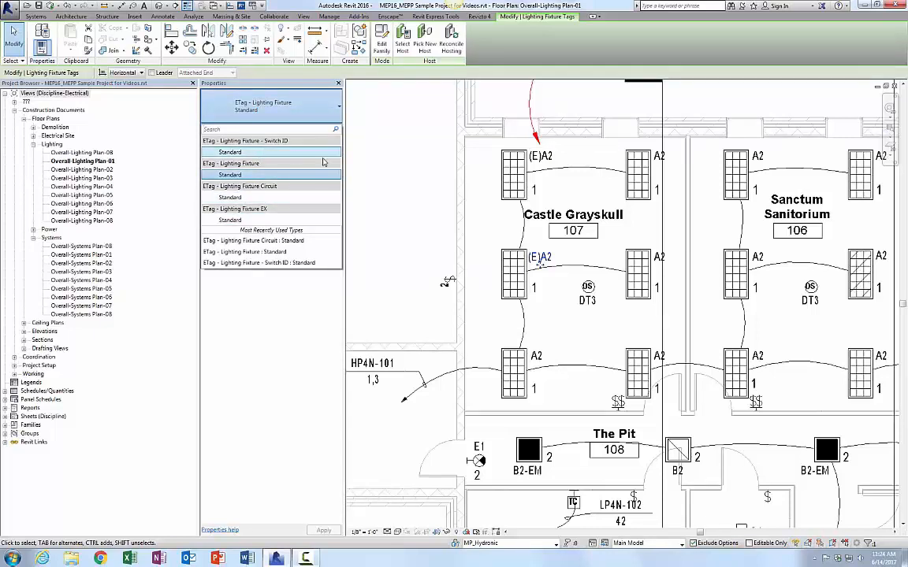
pyautogui.moveTo(781, 343); pyautogui.dragTo(386, 276, button='middle')
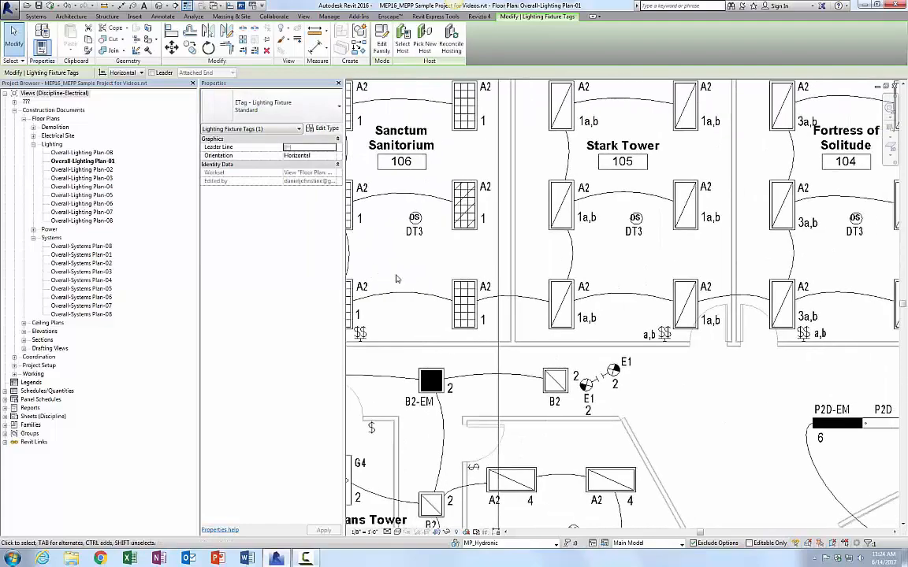
# Step: Select and compare the lighting fixture circuit tags on fixtures in Sanctum Sanitorium and Stark Tower
pyautogui.scroll(1, 591, 318)
pyautogui.click(593, 319)
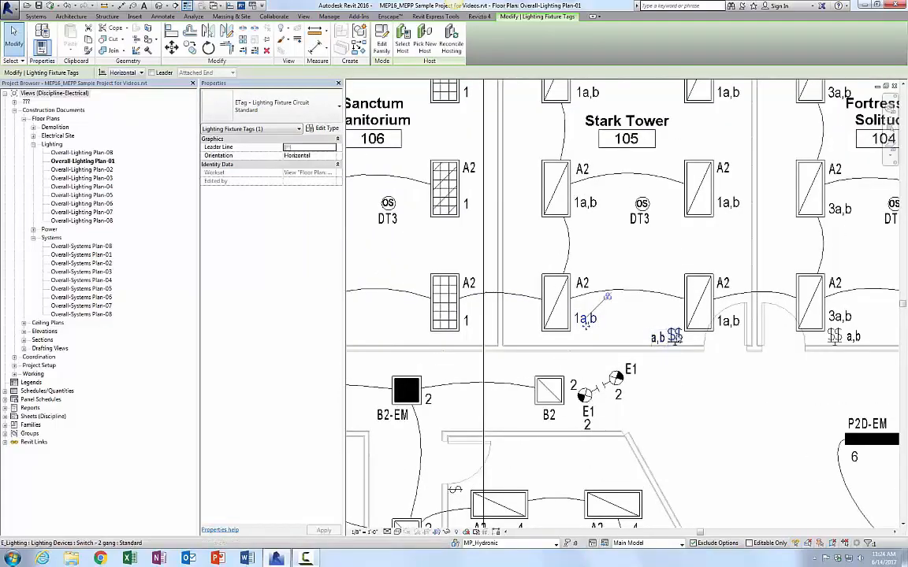
pyautogui.moveTo(597, 336); pyautogui.dragTo(587, 400, button='middle')
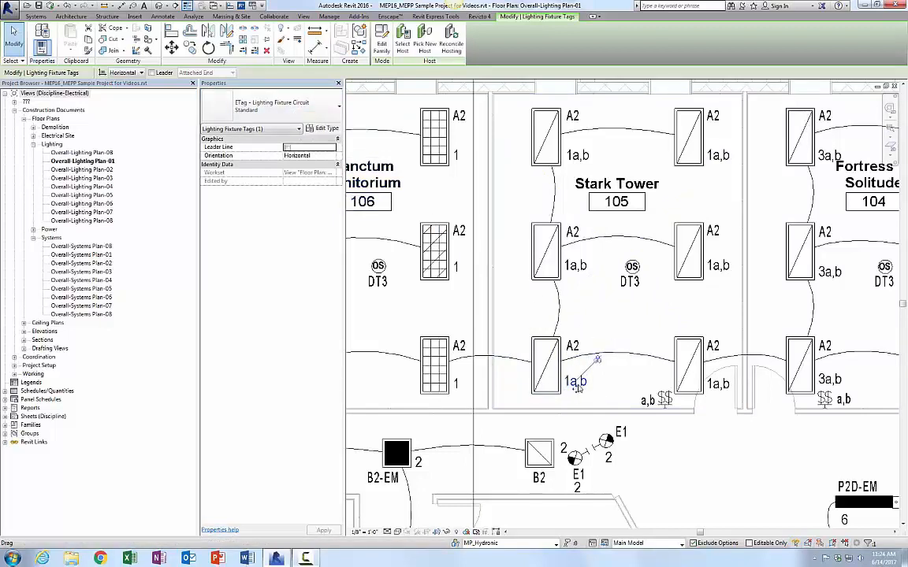
pyautogui.click(457, 386)
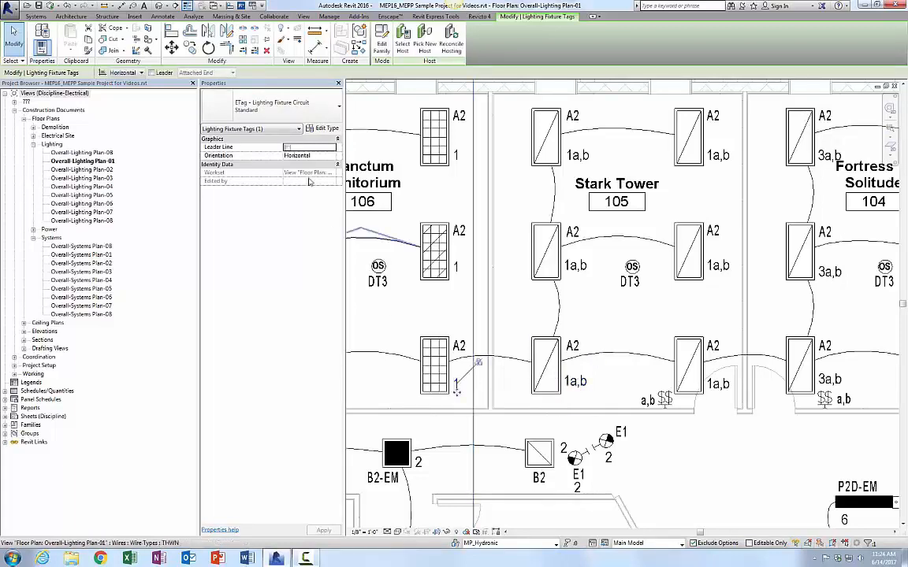
pyautogui.moveTo(477, 403); pyautogui.dragTo(599, 398, button='middle')
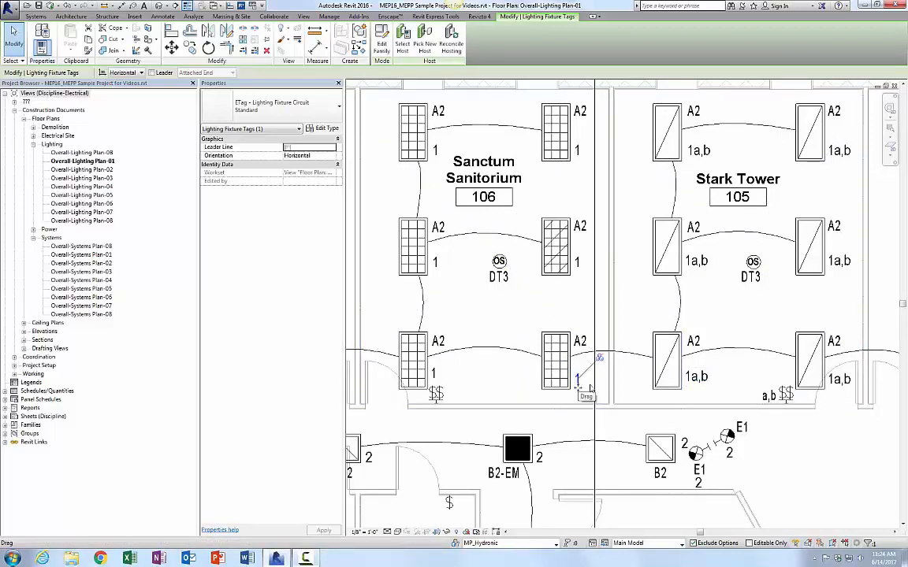
pyautogui.click(701, 380)
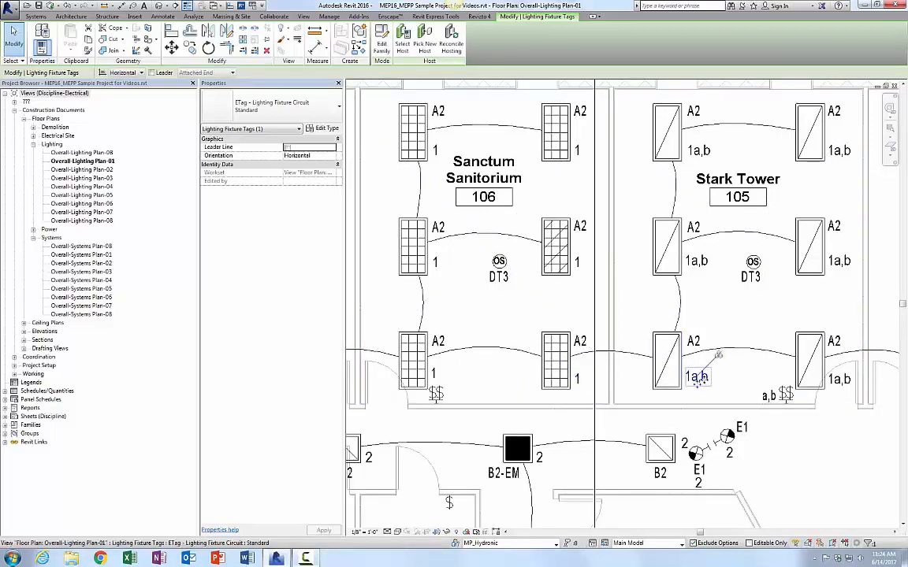
pyautogui.click(708, 318)
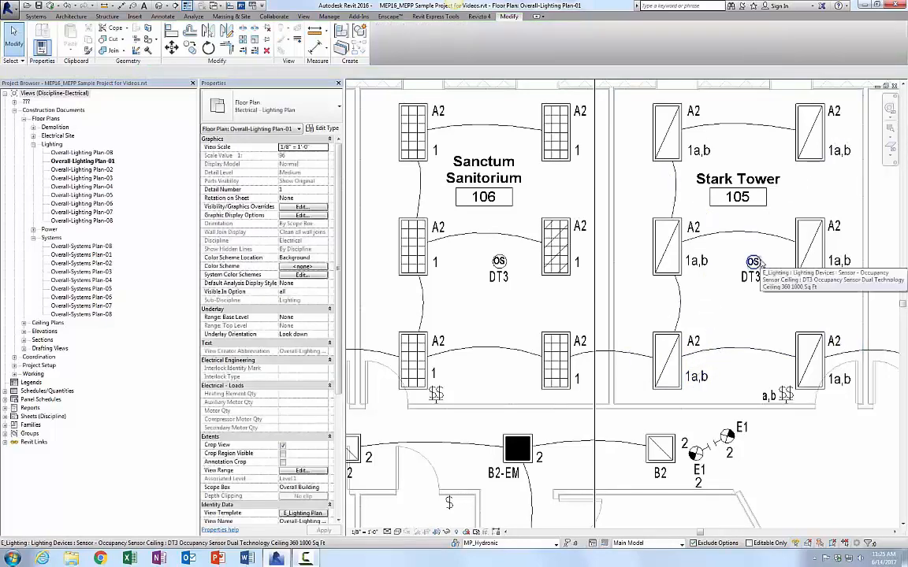
# Step: Select the two-gang switch in Stark Tower and browse its available types, filtering the type list for switch
pyautogui.scroll(-1, 737, 312)
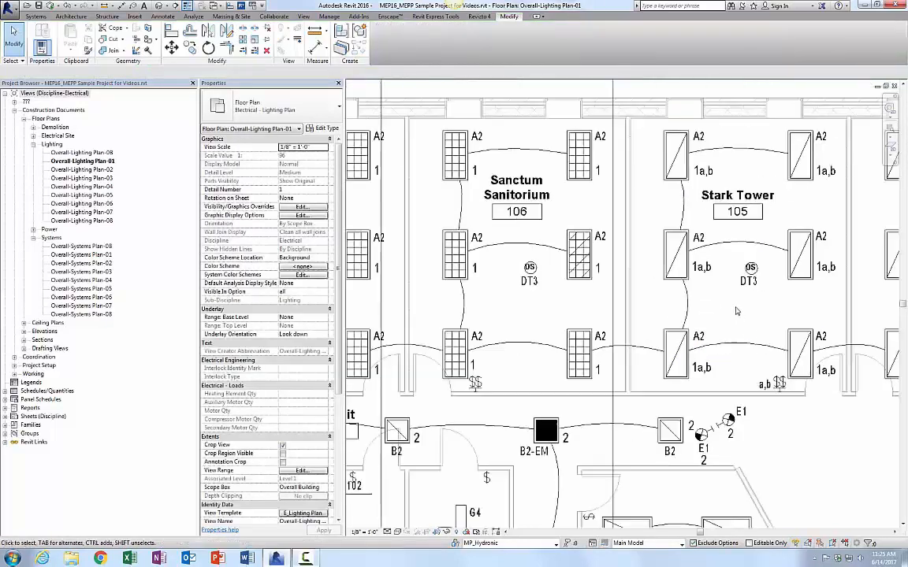
pyautogui.moveTo(739, 307); pyautogui.dragTo(709, 271, button='middle')
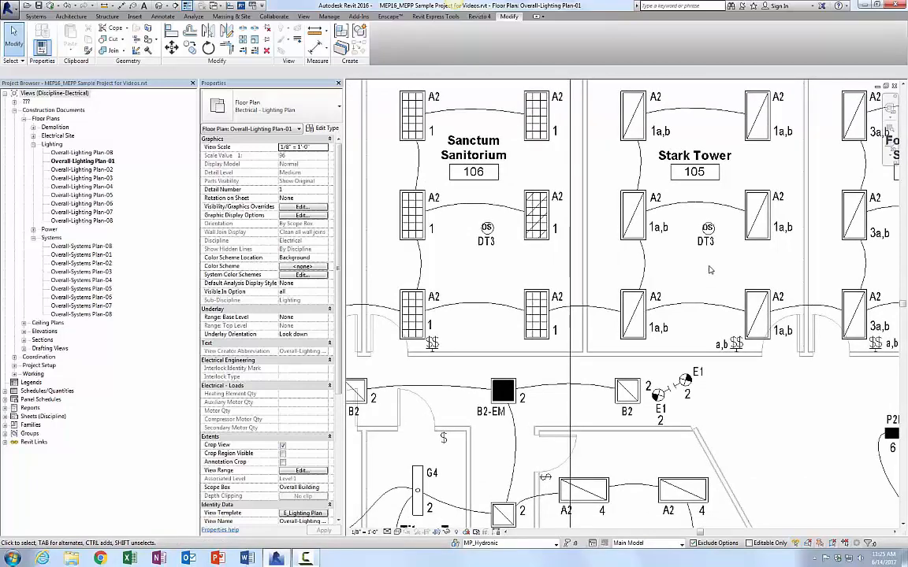
pyautogui.click(735, 344)
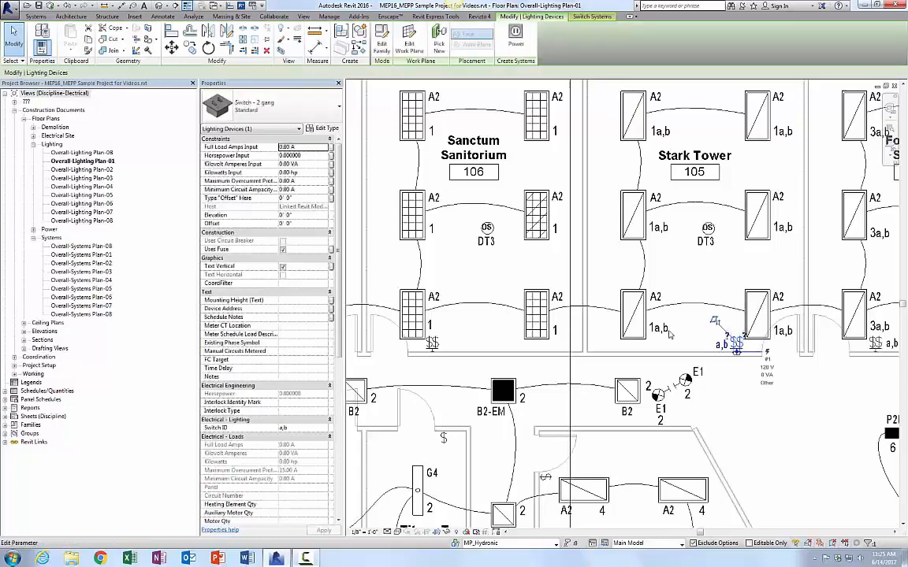
pyautogui.click(272, 103)
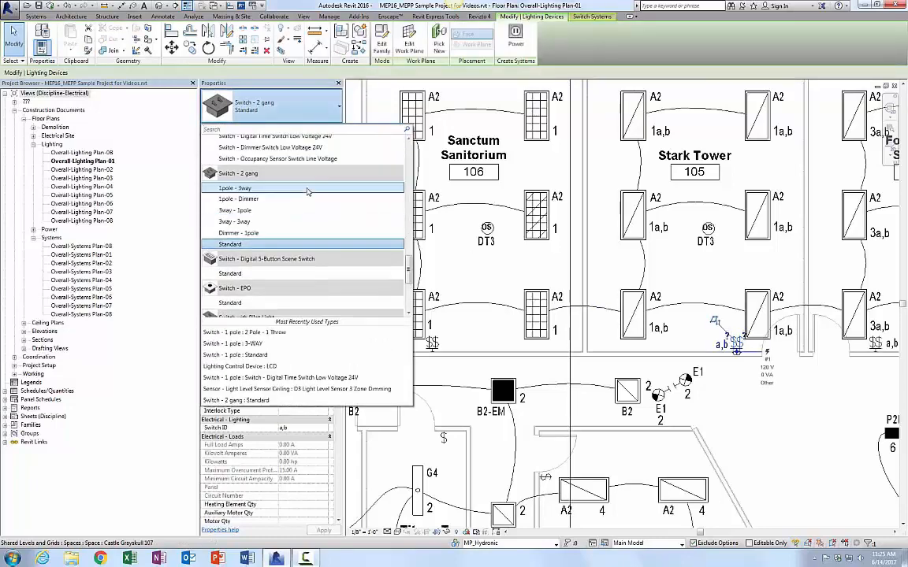
pyautogui.scroll(3, 307, 192)
pyautogui.scroll(3, 315, 197)
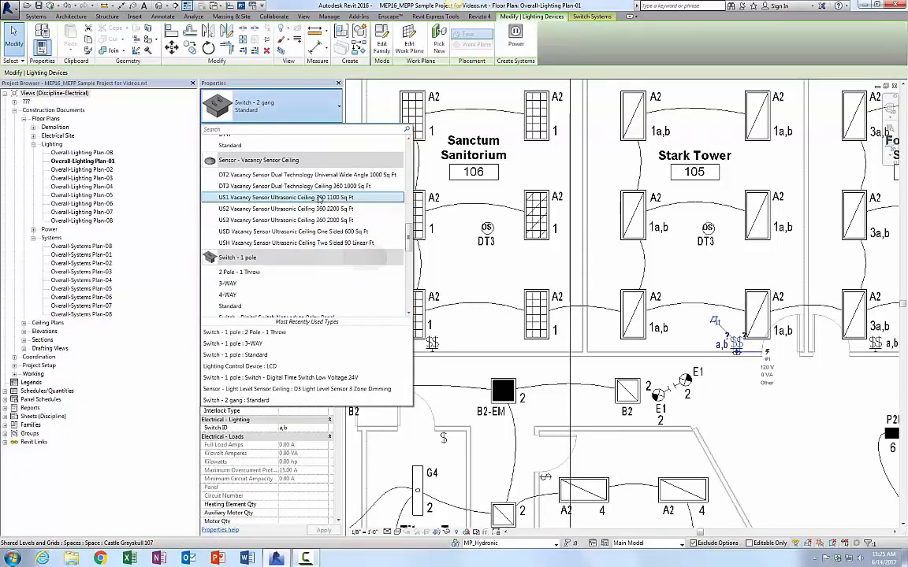
pyautogui.scroll(-1, 308, 186)
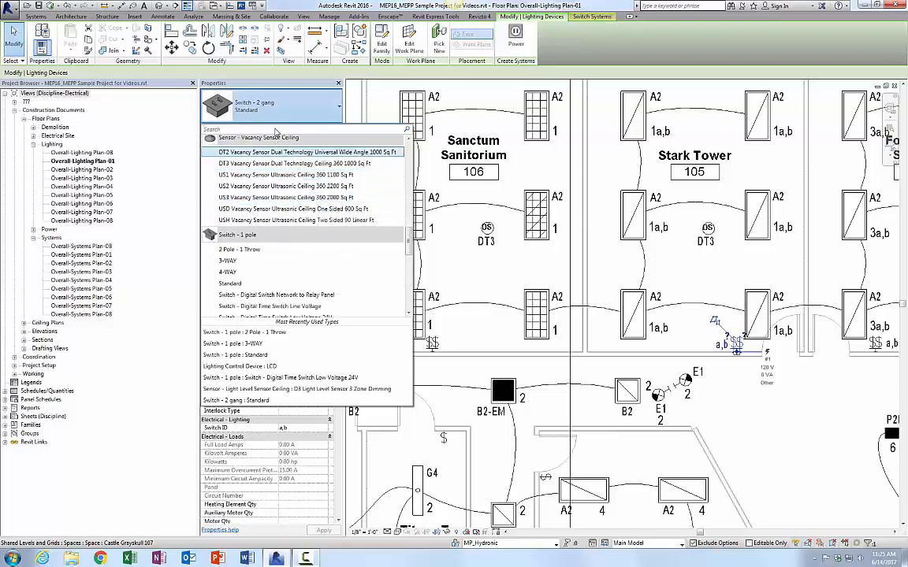
pyautogui.write('switc')
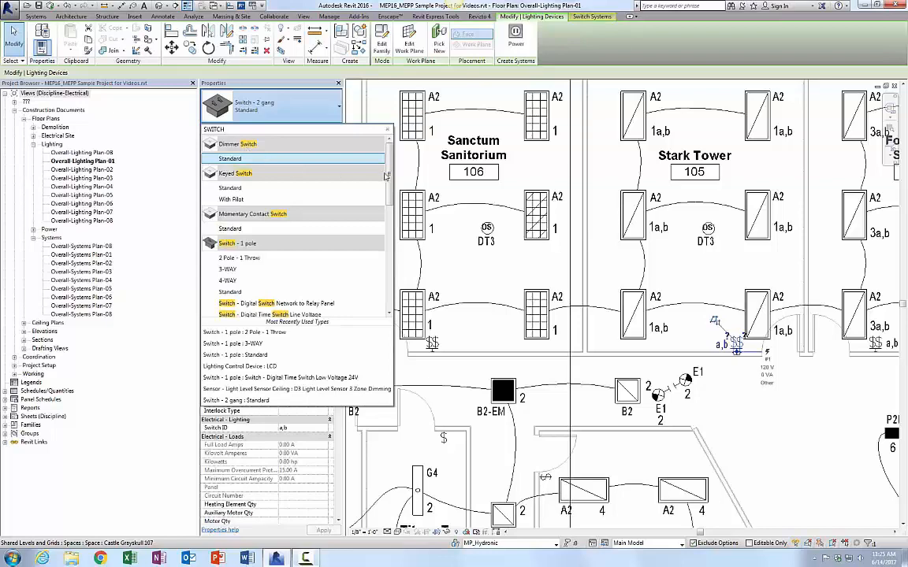
pyautogui.scroll(-2, 387, 204)
pyautogui.scroll(-10, 387, 203)
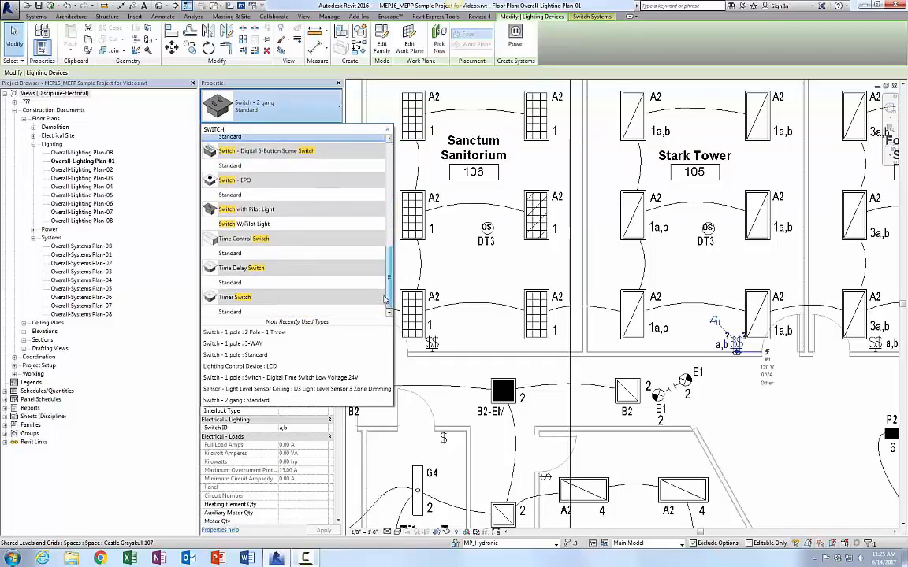
pyautogui.moveTo(386, 300); pyautogui.dragTo(387, 169)
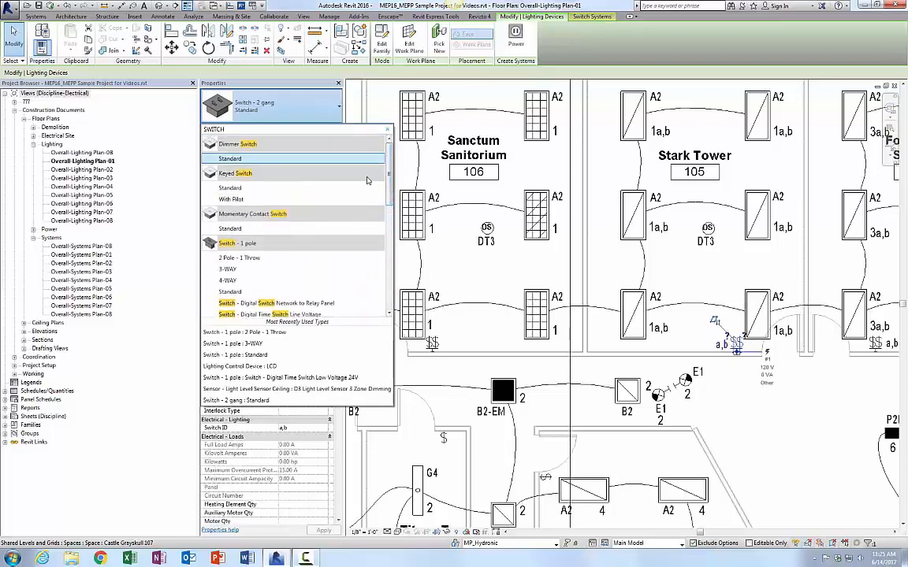